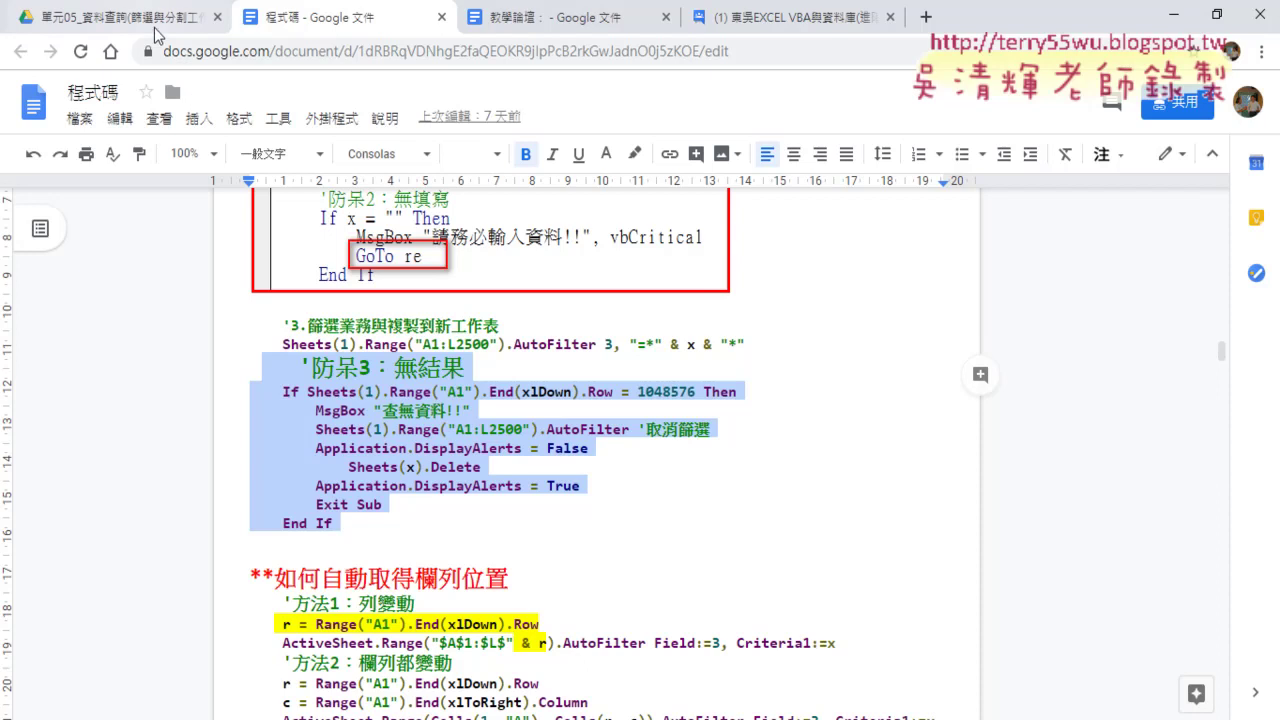
# - Go back two Drive folders, then switch to the 東吳EXCEL VBA與資料庫(進階107) forum tab
pyautogui.click(150, 30)
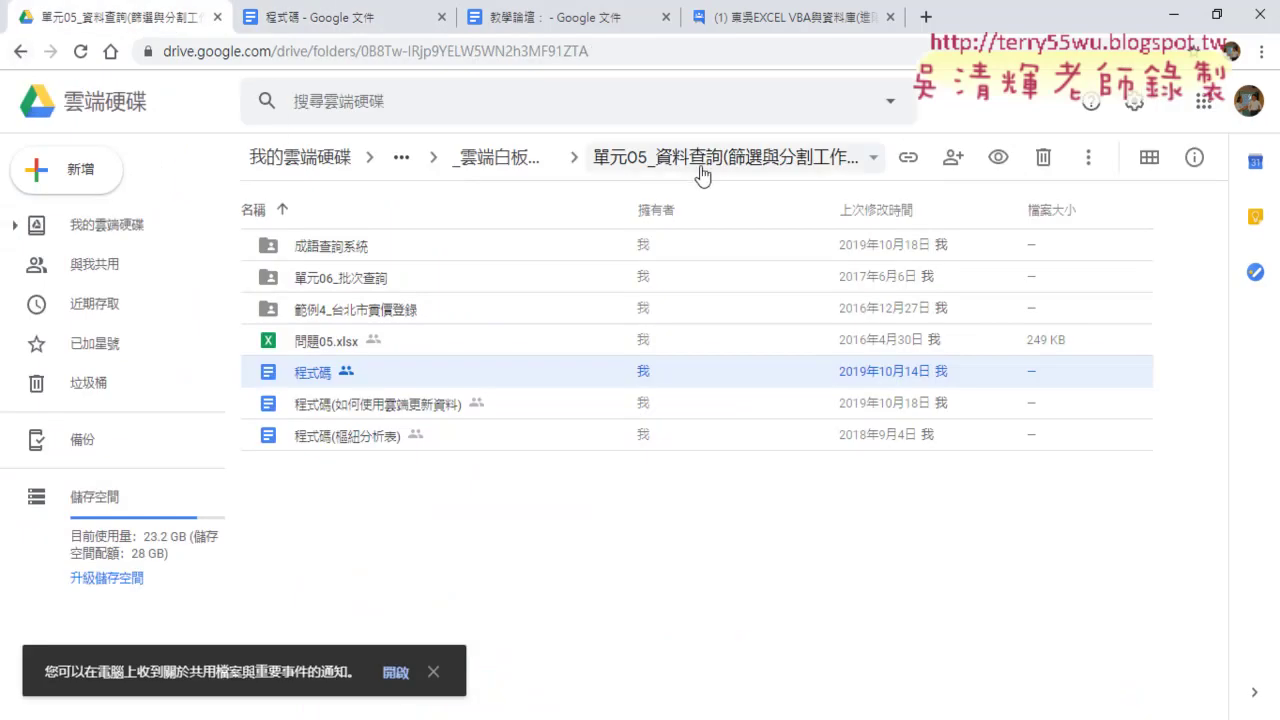
pyautogui.click(20, 52)
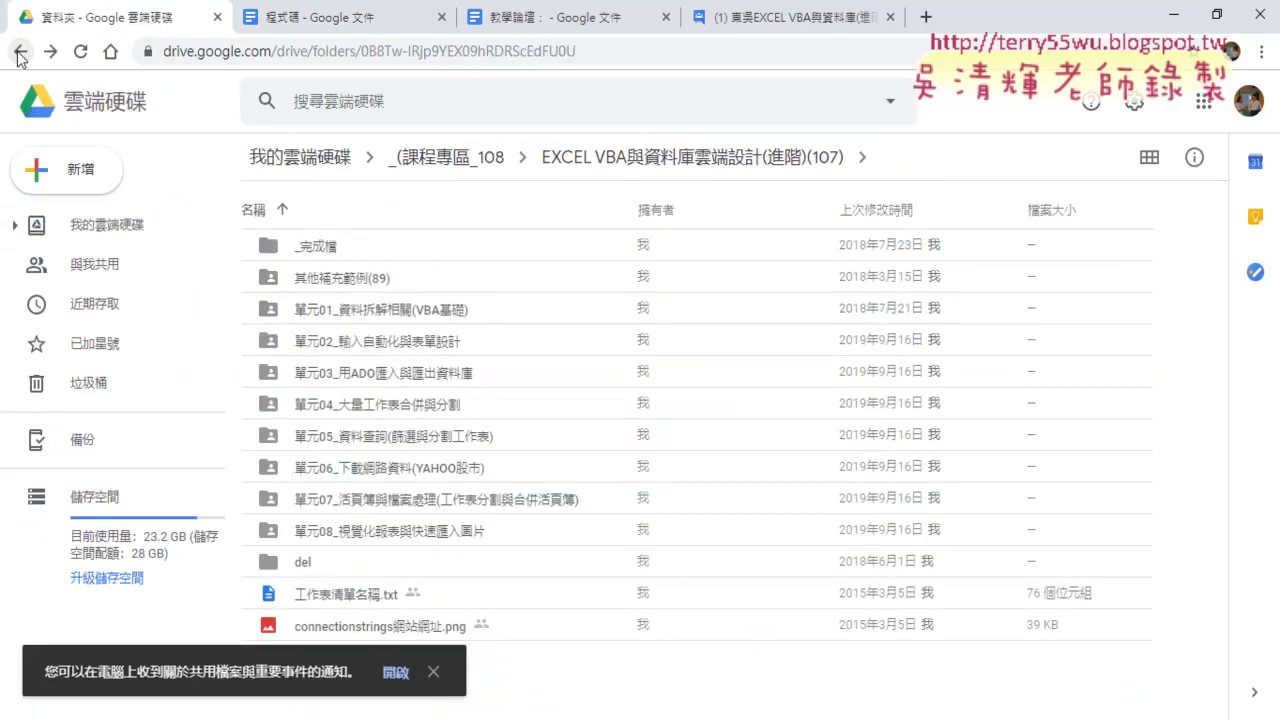
pyautogui.click(20, 52)
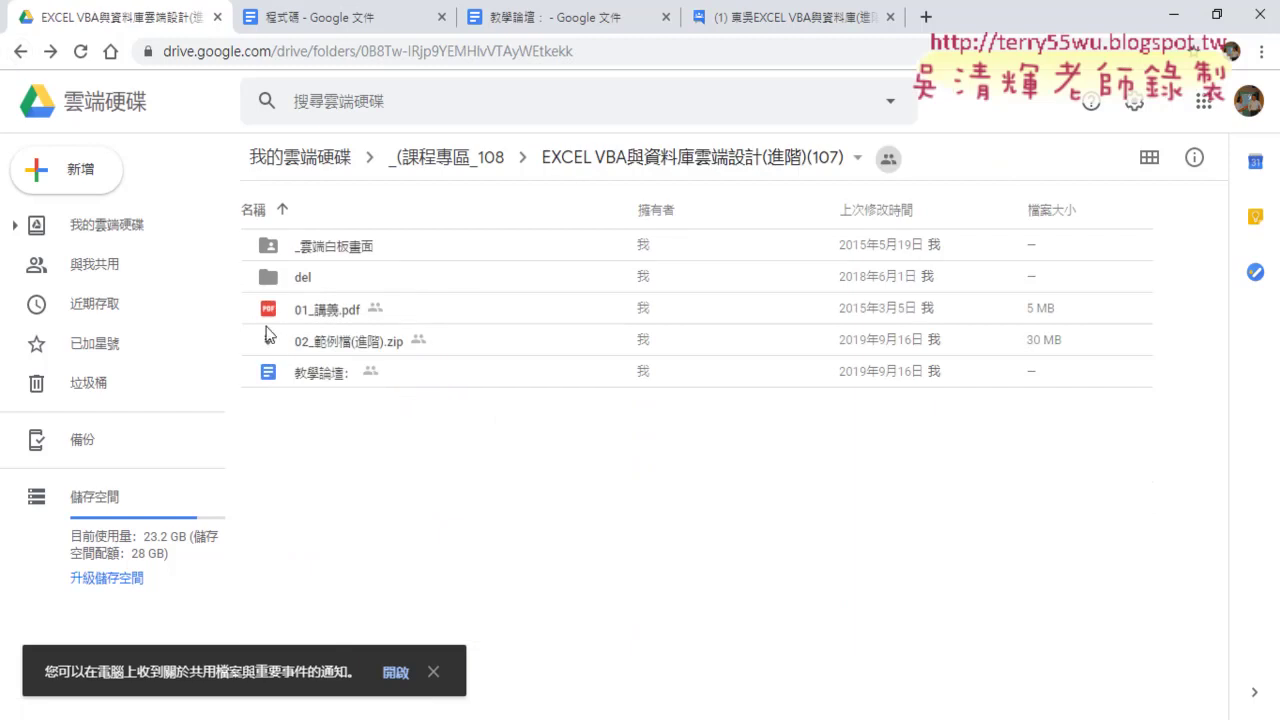
pyautogui.click(316, 378)
pyautogui.click(765, 20)
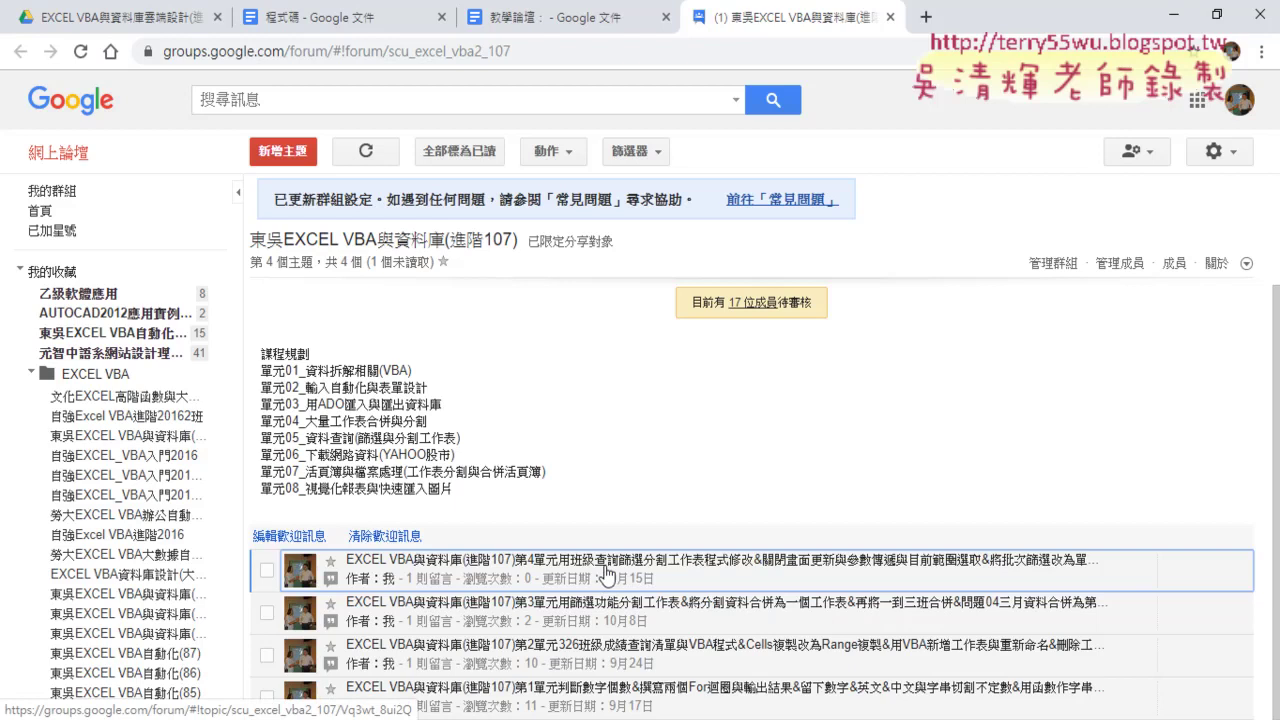
# - Open the 第4單元 thread and highlight lesson items 01–09, pointing out 篩選 and 班級
pyautogui.click(607, 572)
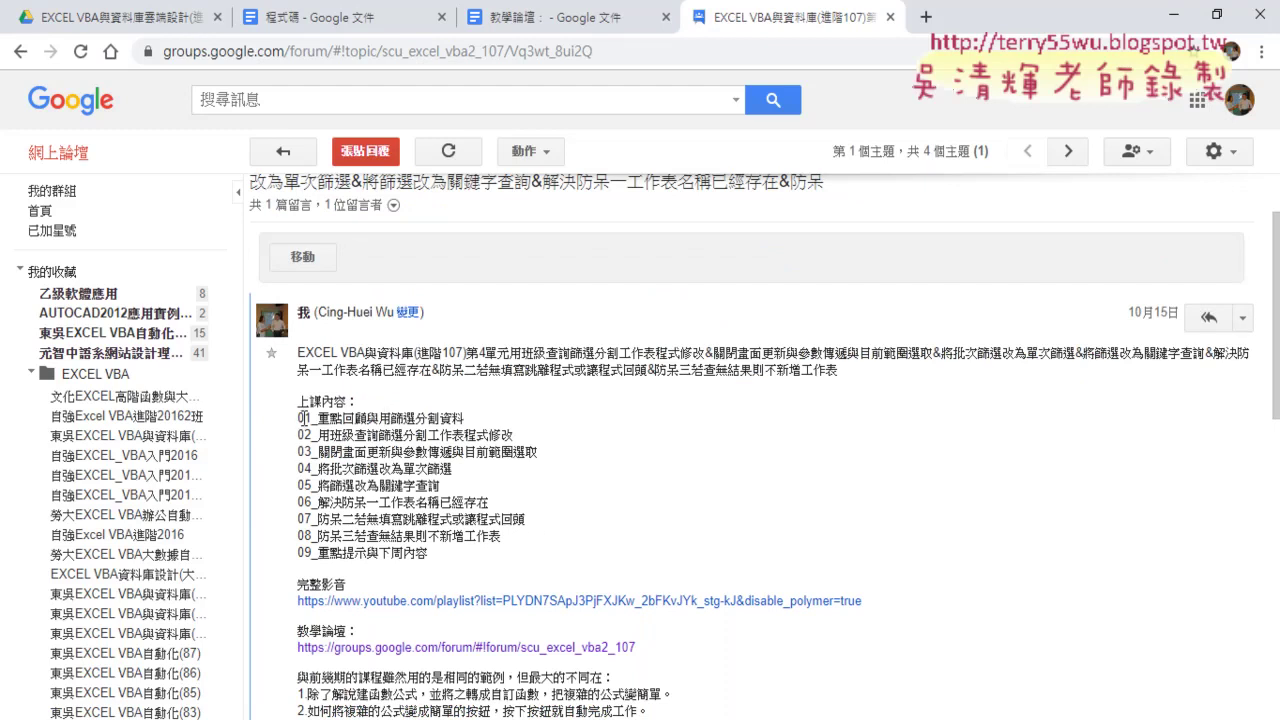
pyautogui.moveTo(302, 418); pyautogui.dragTo(440, 565)
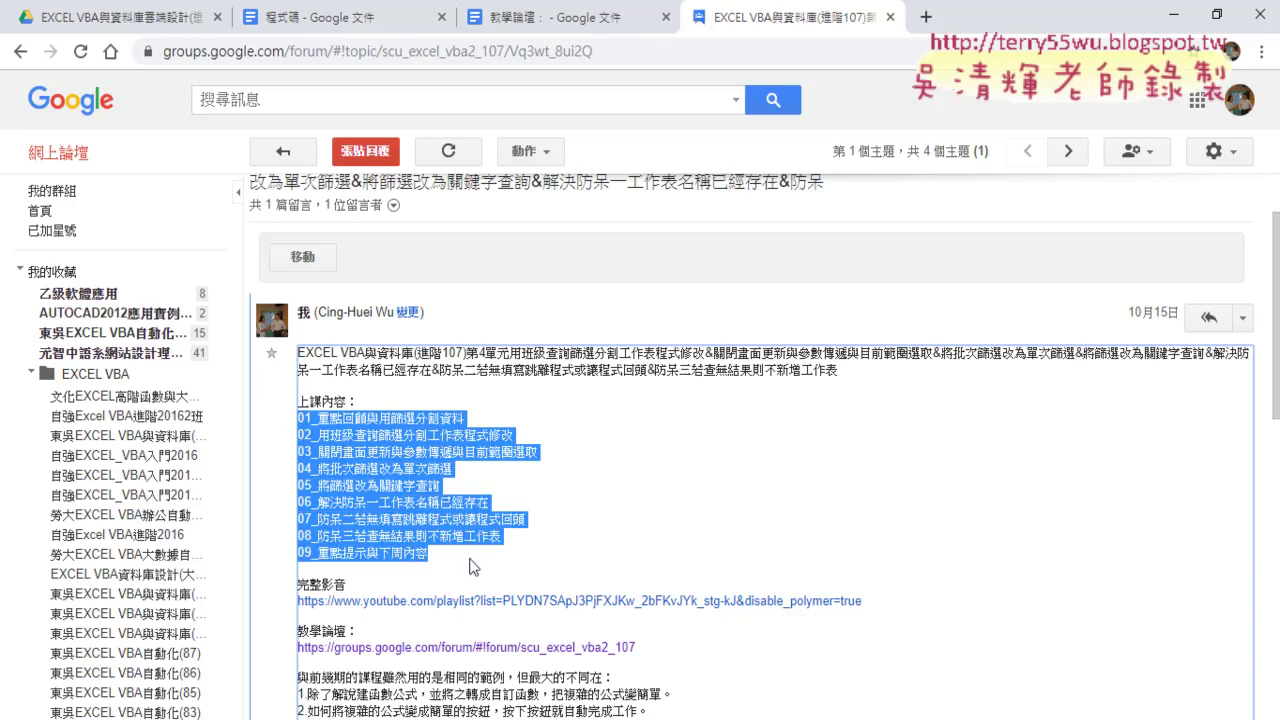
pyautogui.click(496, 478)
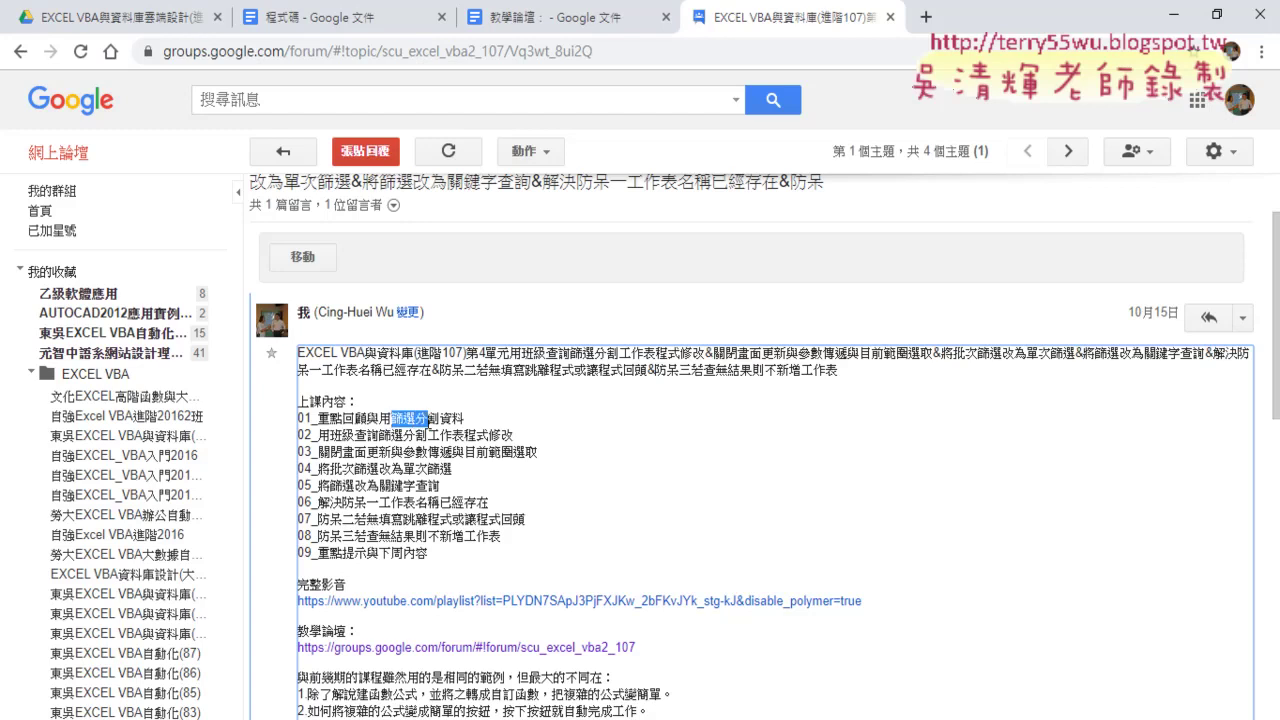
pyautogui.moveTo(391, 420); pyautogui.dragTo(474, 426)
pyautogui.click(436, 421)
pyautogui.moveTo(331, 436); pyautogui.dragTo(380, 439)
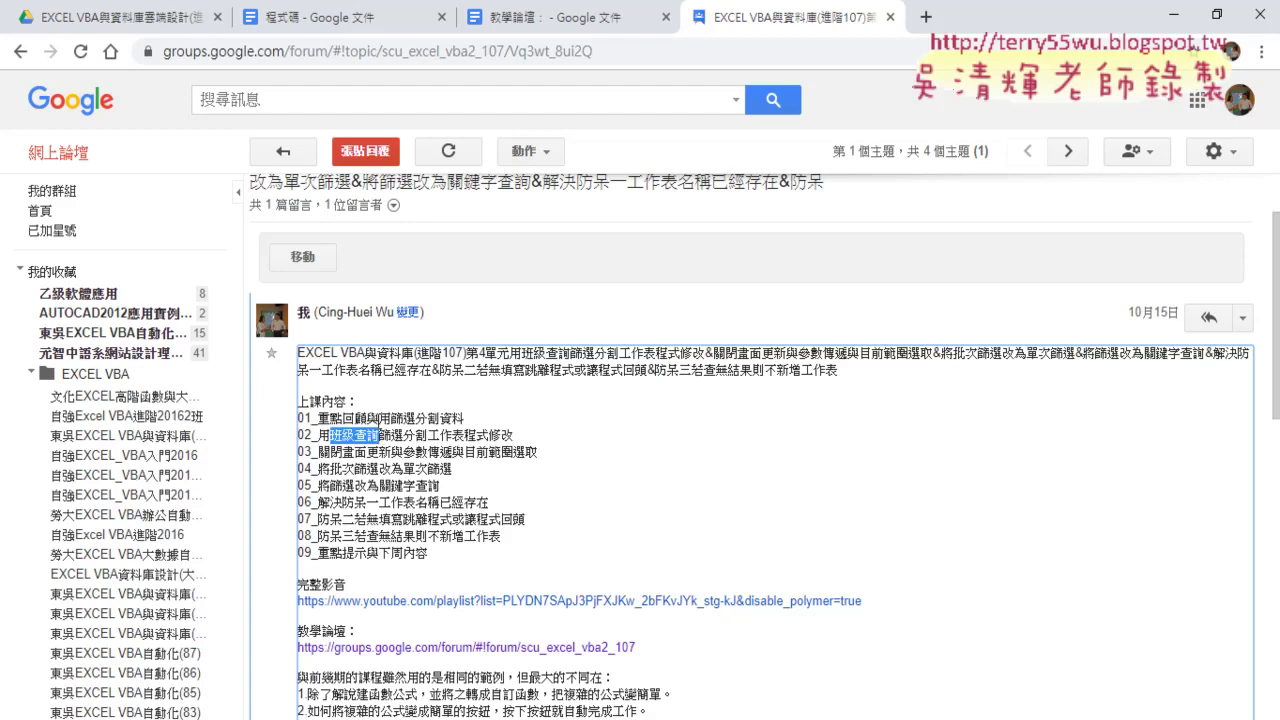
pyautogui.moveTo(390, 418); pyautogui.dragTo(415, 418)
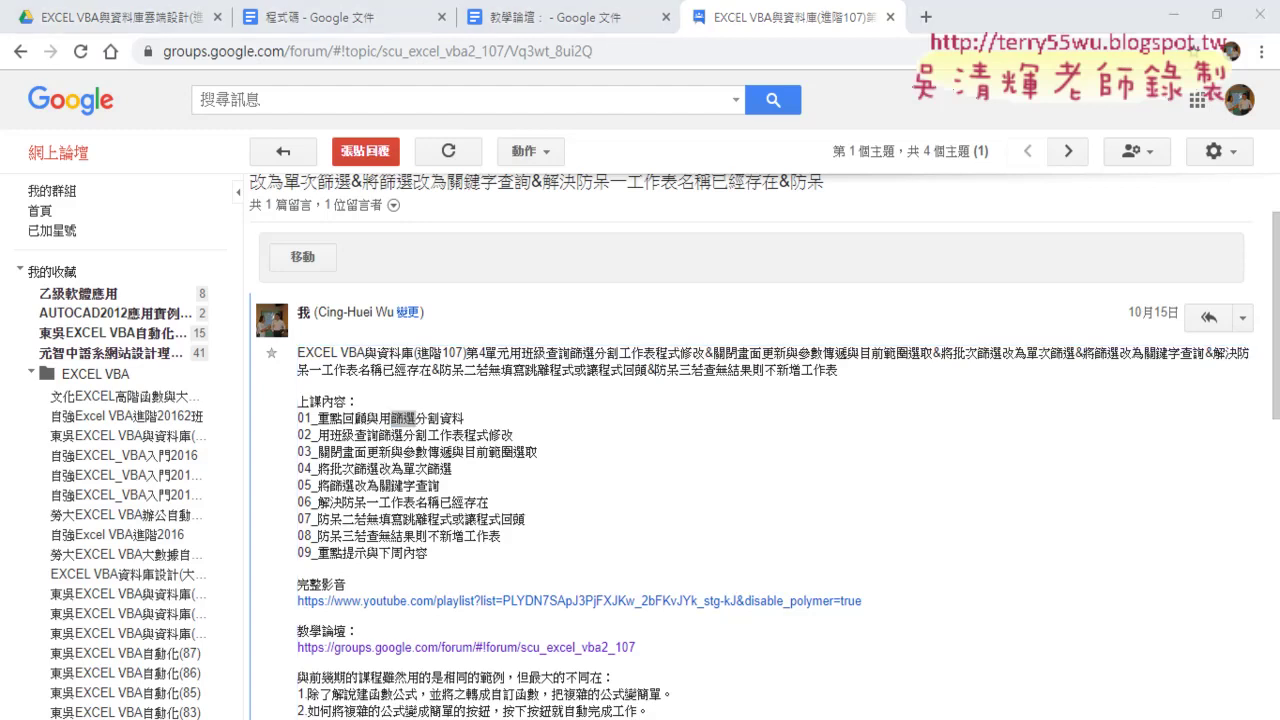
pyautogui.click(210, 716)
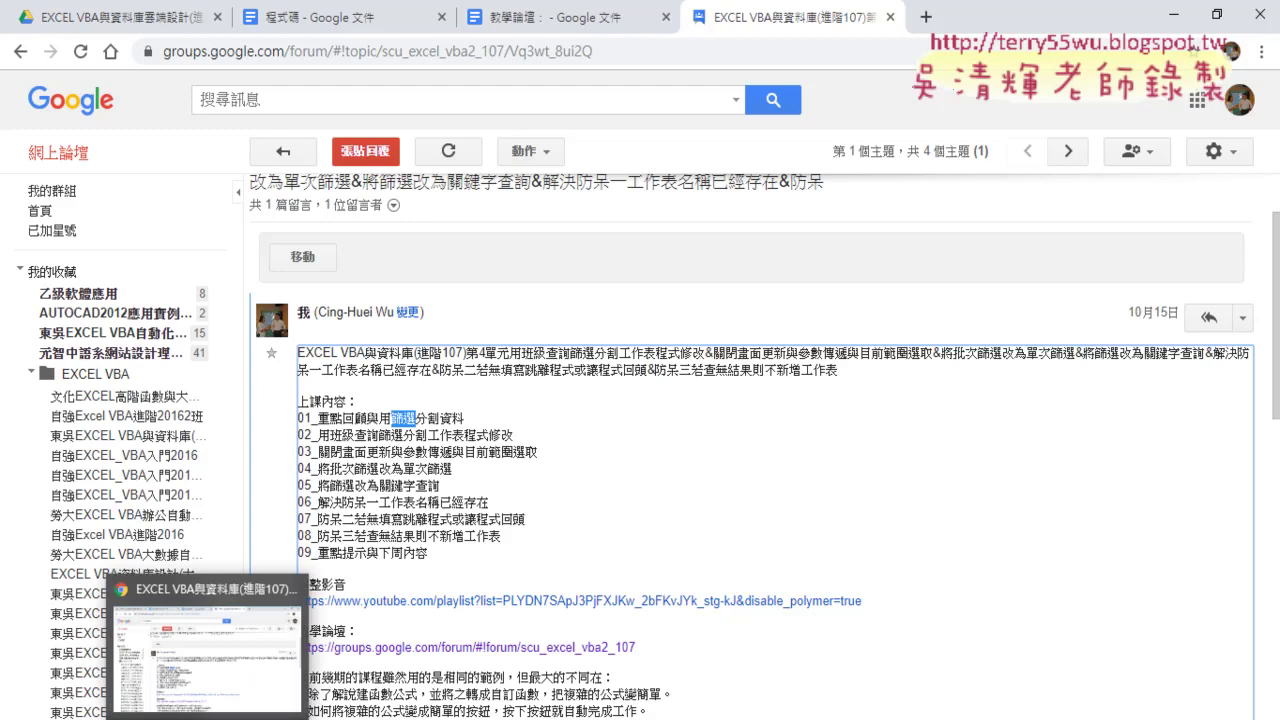
pyautogui.click(372, 22)
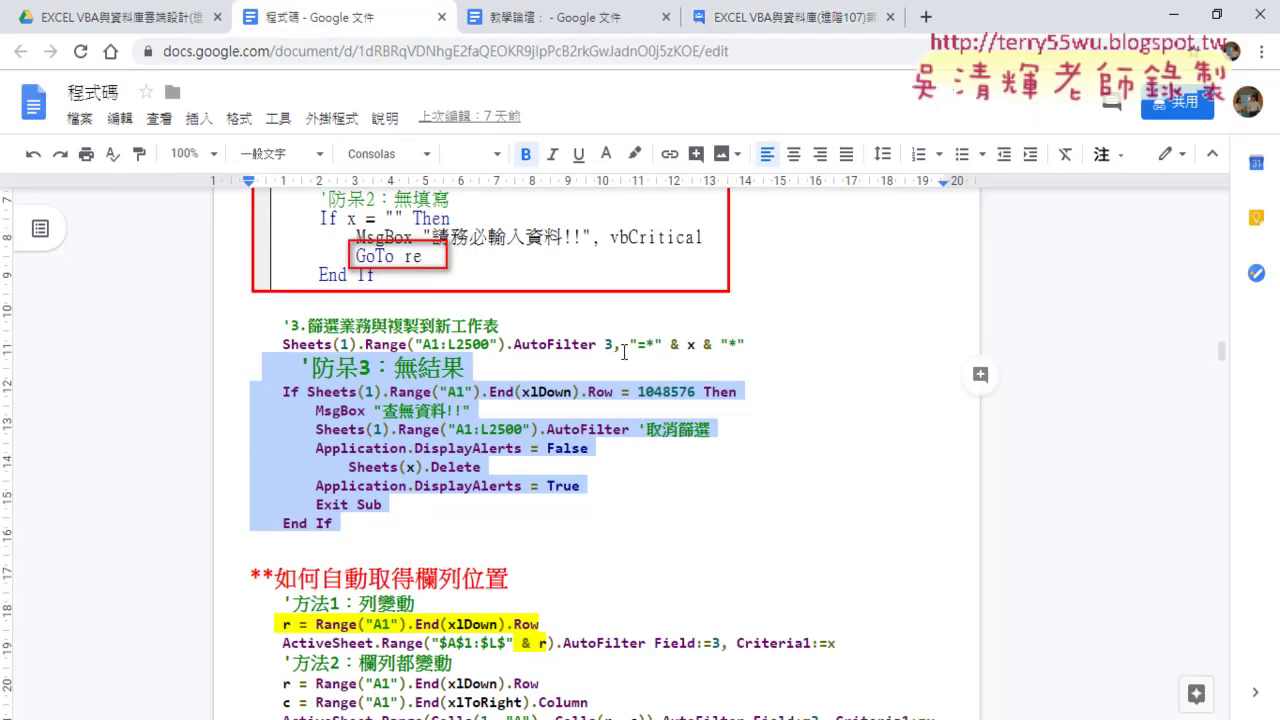
# - Scroll up to Sub 分割工作表_篩選 and highlight the macro name
pyautogui.scroll(5, 624, 352)
pyautogui.scroll(5, 624, 352)
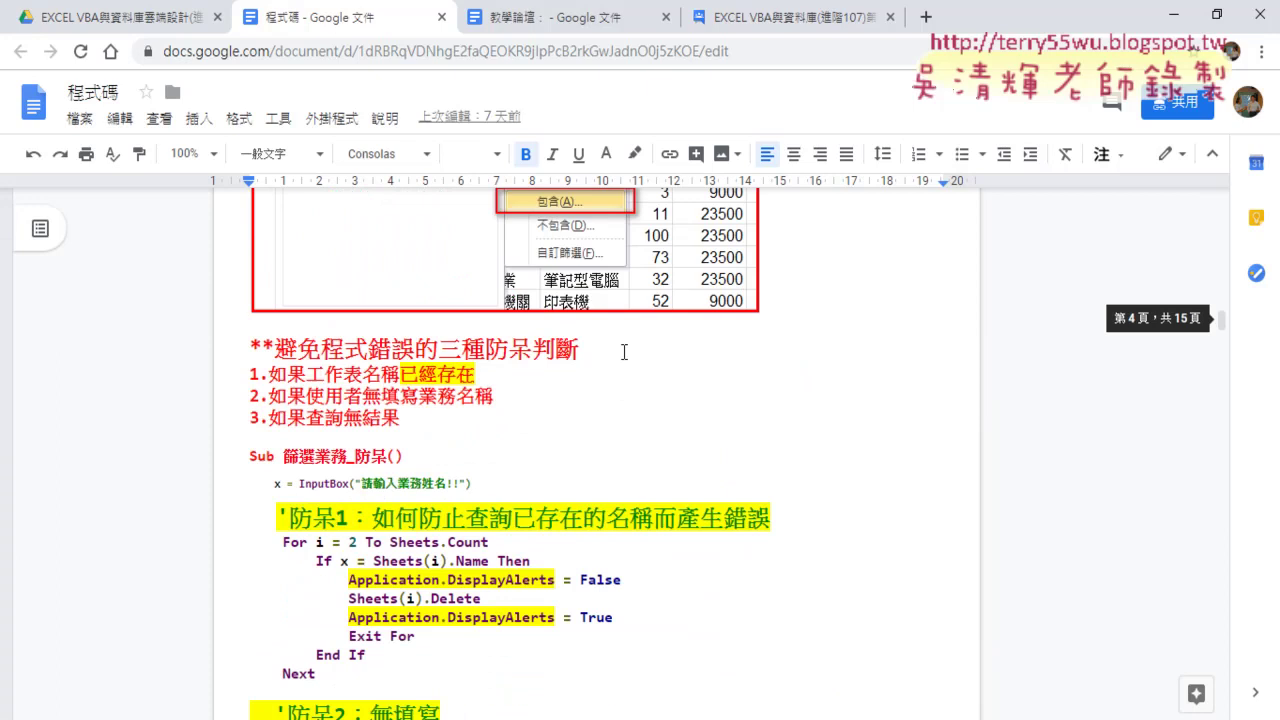
pyautogui.scroll(5, 624, 350)
pyautogui.scroll(5, 624, 352)
pyautogui.scroll(5, 624, 352)
pyautogui.scroll(5, 624, 351)
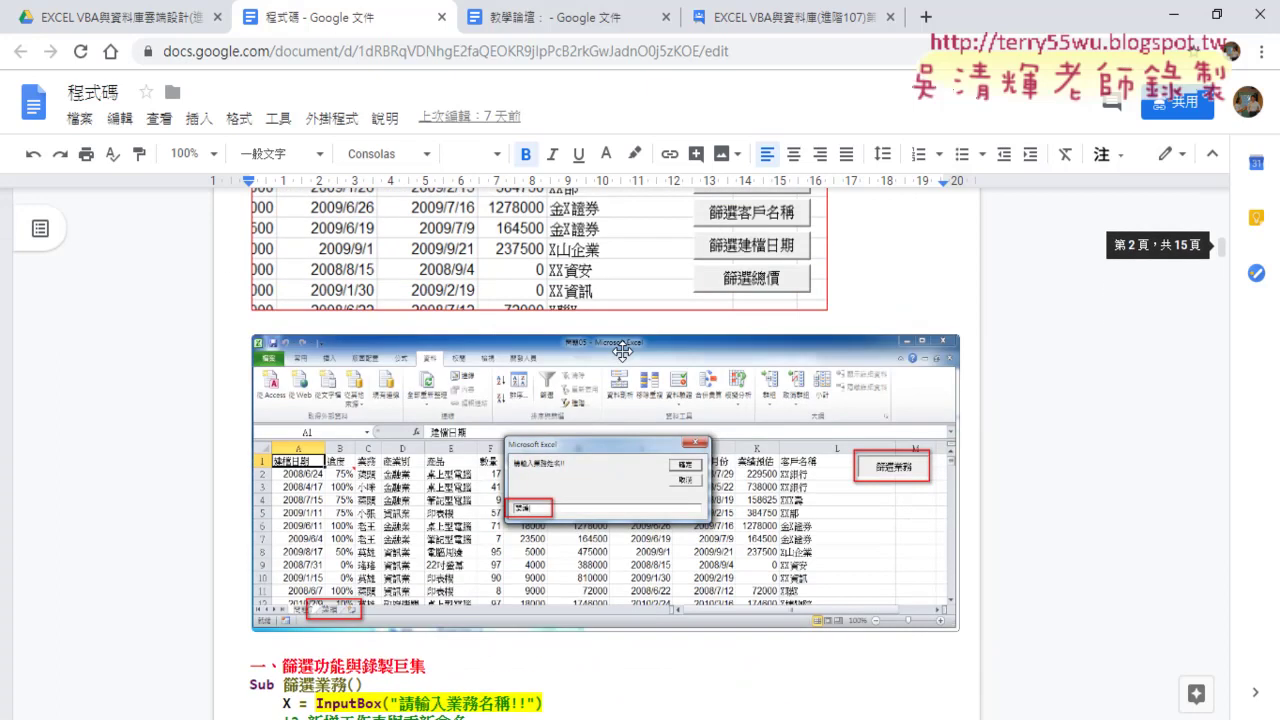
pyautogui.scroll(5, 624, 350)
pyautogui.scroll(5, 624, 350)
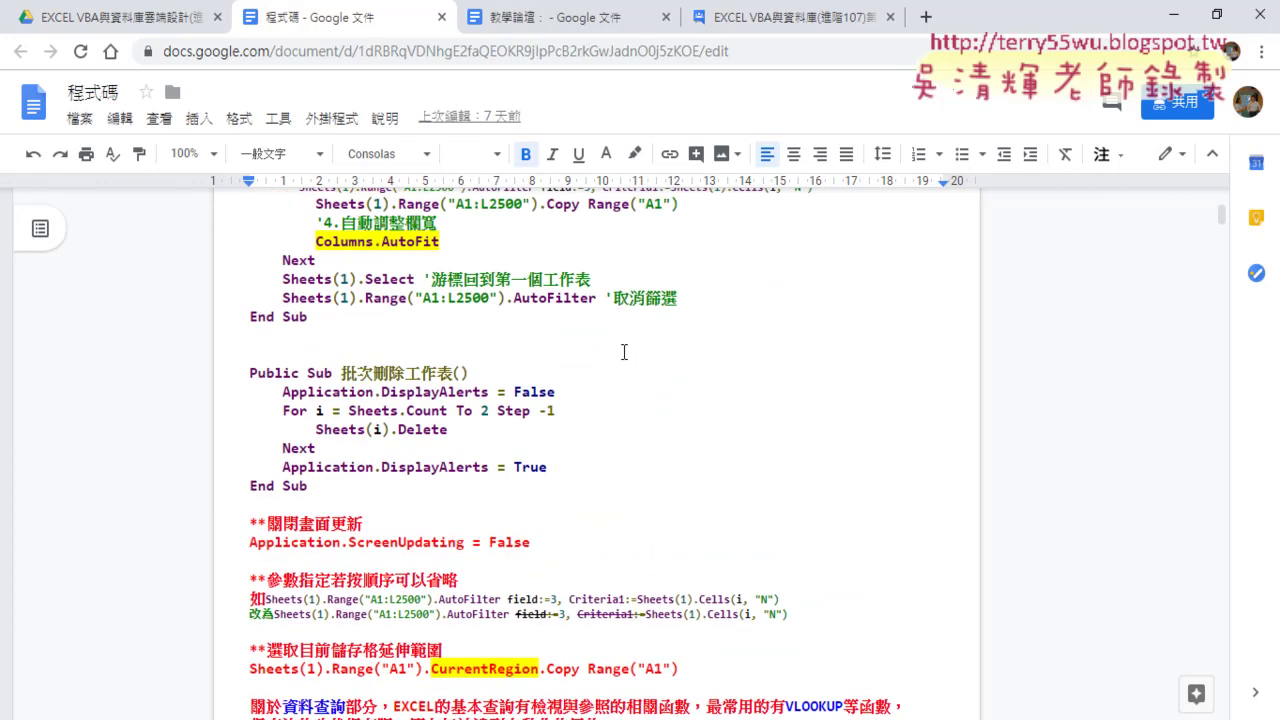
pyautogui.scroll(3, 624, 352)
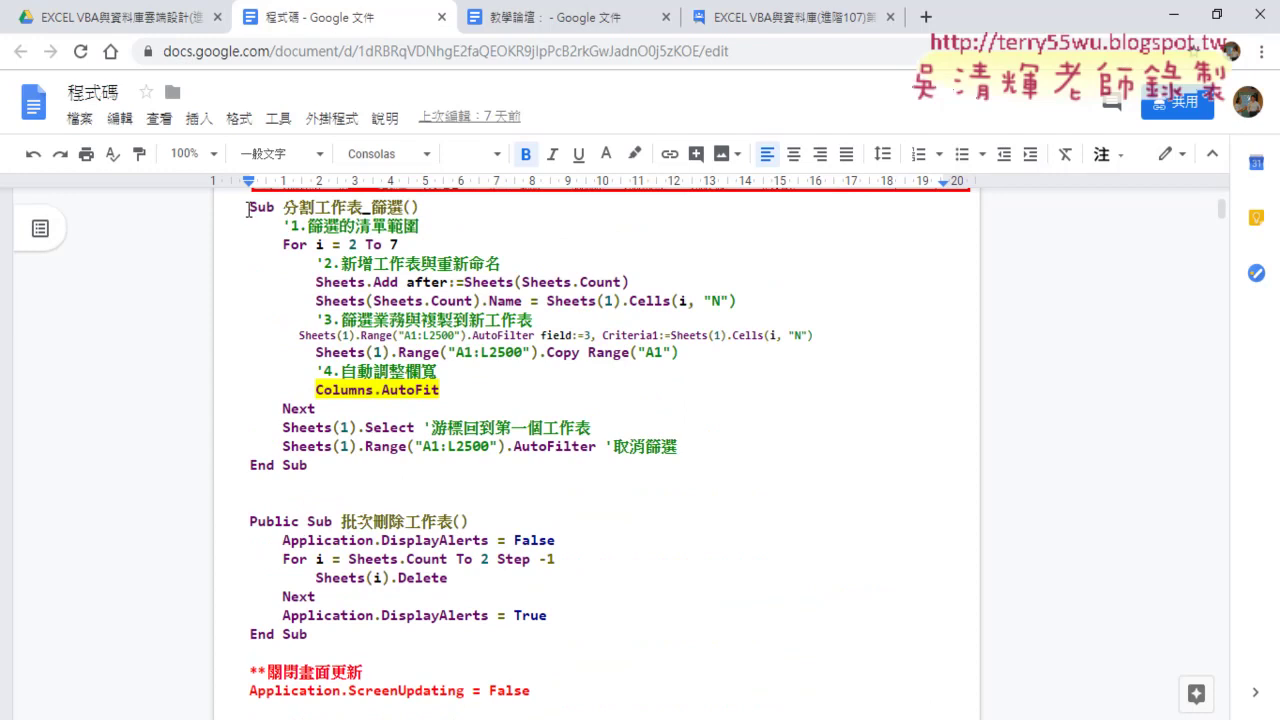
pyautogui.moveTo(249, 207); pyautogui.dragTo(378, 248)
pyautogui.click(348, 209)
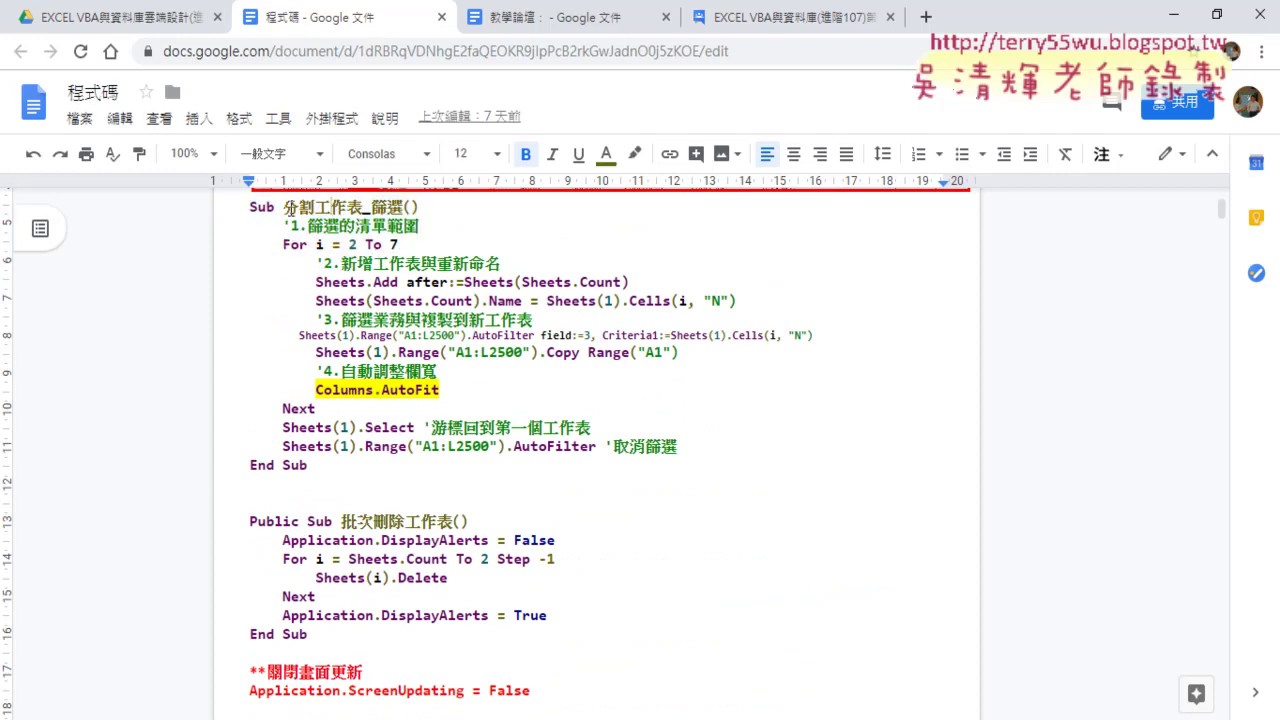
pyautogui.moveTo(284, 207); pyautogui.dragTo(405, 207)
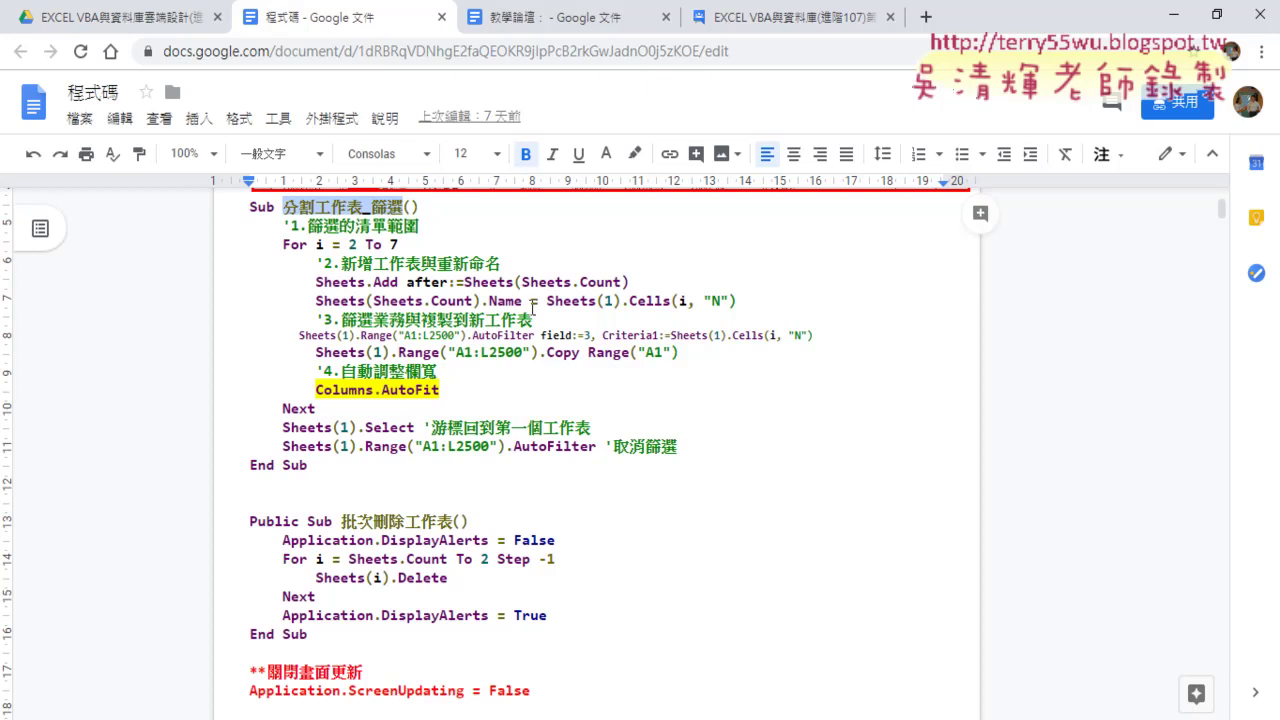
# - Highlight the Sheets.Add naming line and the AutoFilter field 3 with Criteria1 Sheets(1).Cells(i, "N")
pyautogui.moveTo(740, 301); pyautogui.dragTo(630, 299)
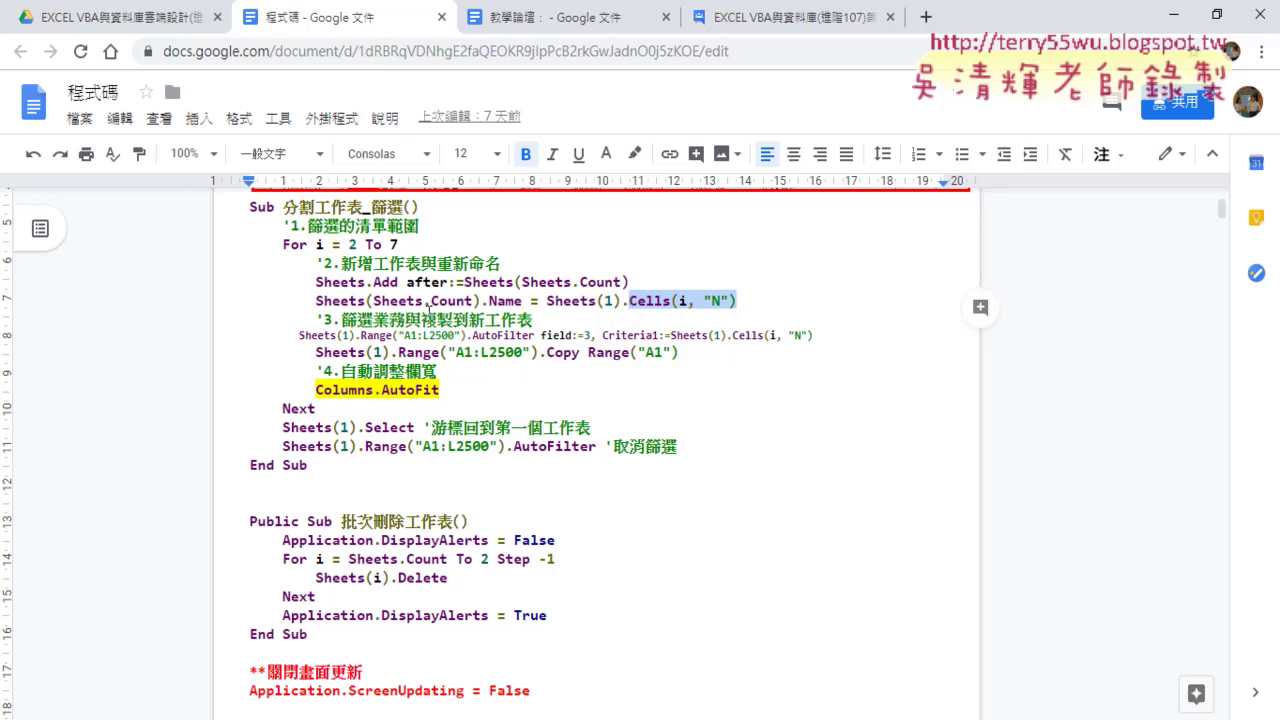
pyautogui.moveTo(374, 282); pyautogui.dragTo(400, 282)
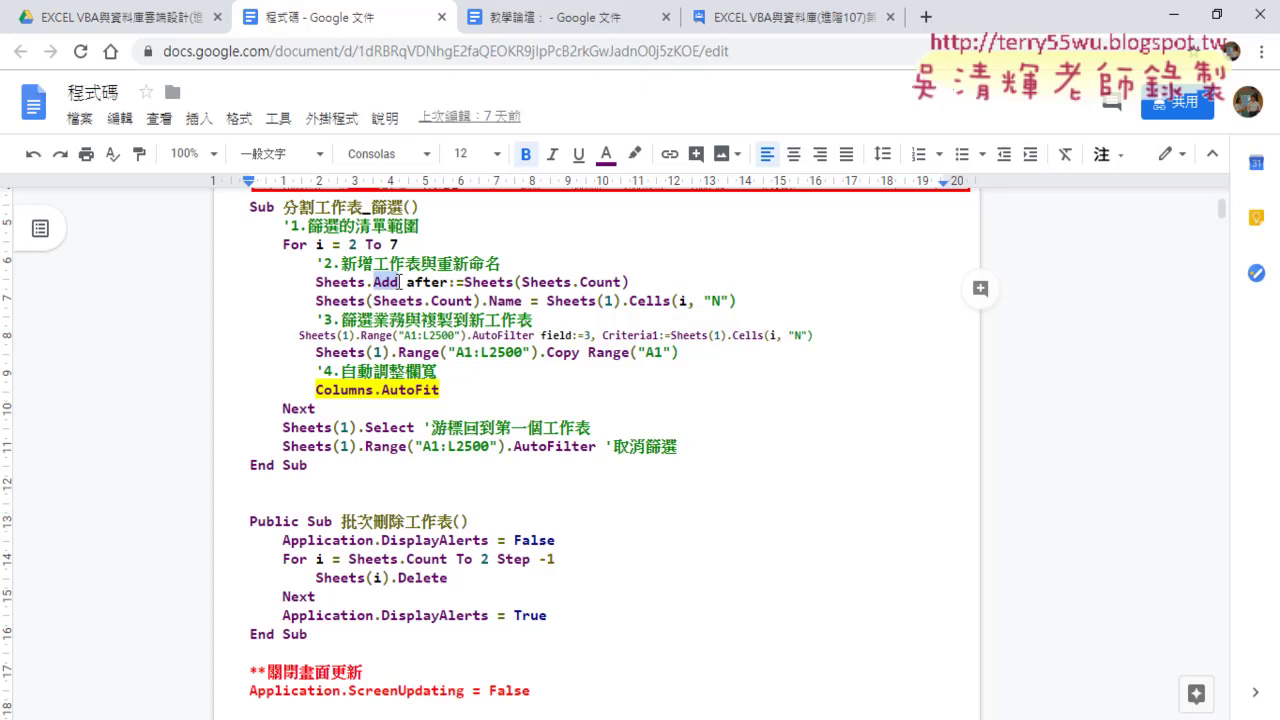
pyautogui.click(556, 286)
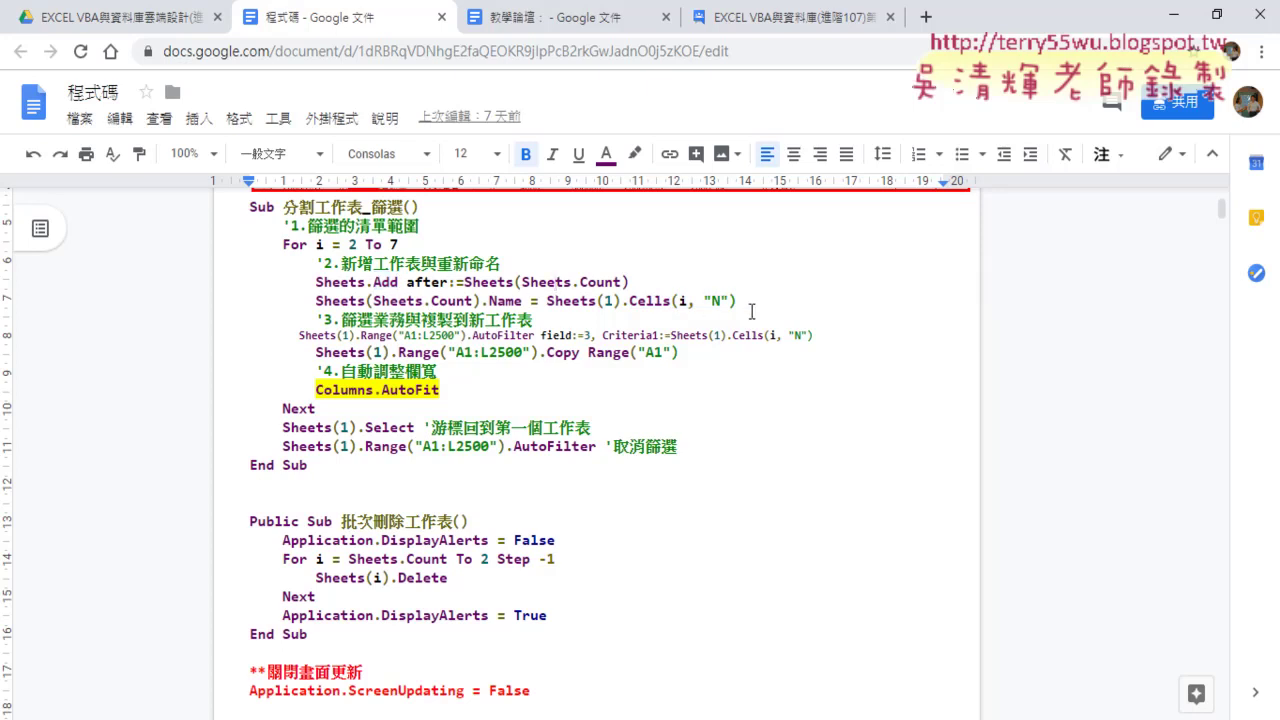
pyautogui.moveTo(740, 300); pyautogui.dragTo(548, 298)
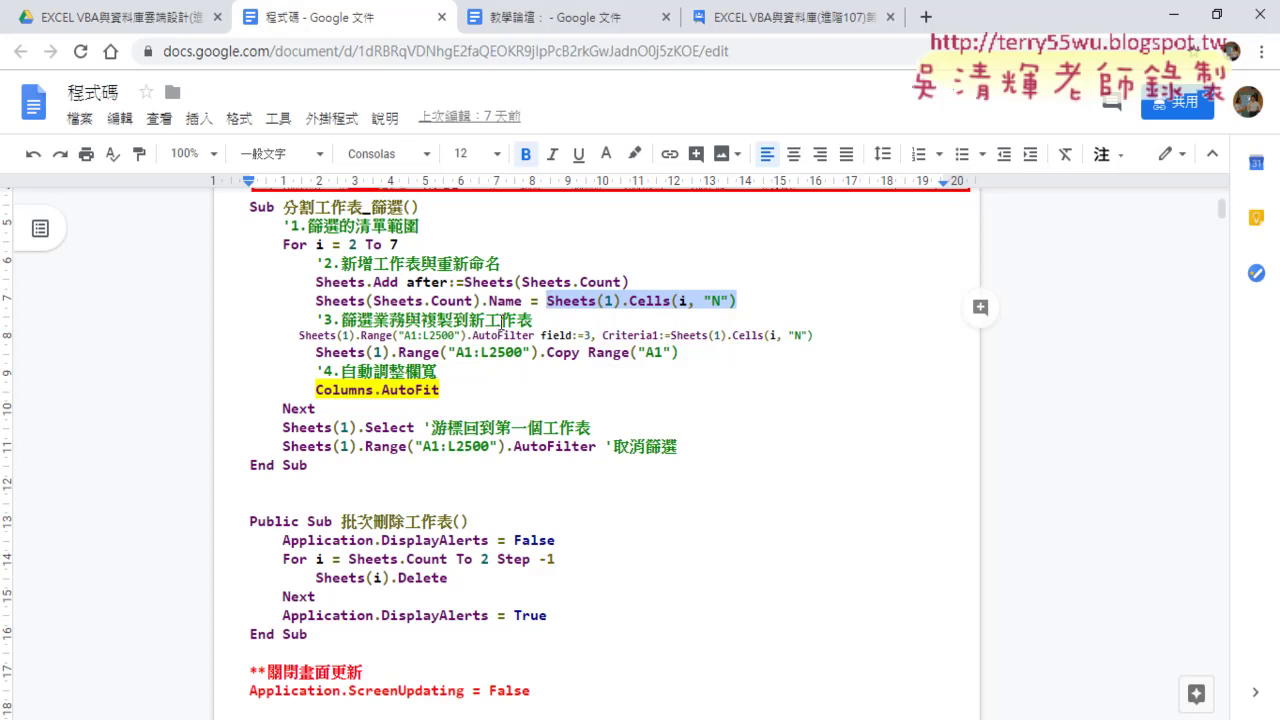
pyautogui.moveTo(300, 337)
pyautogui.mouseDown()
pyautogui.moveTo(360, 340)
pyautogui.moveTo(336, 337)
pyautogui.mouseUp()
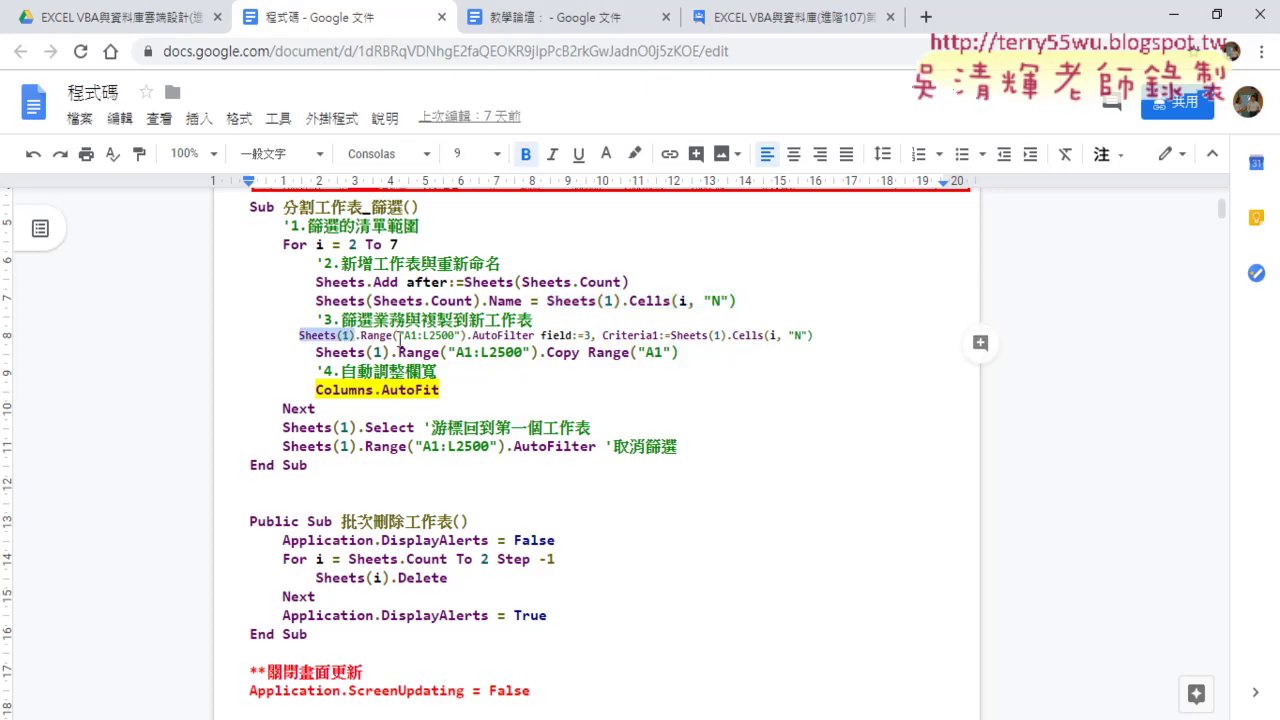
pyautogui.doubleClick(587, 335)
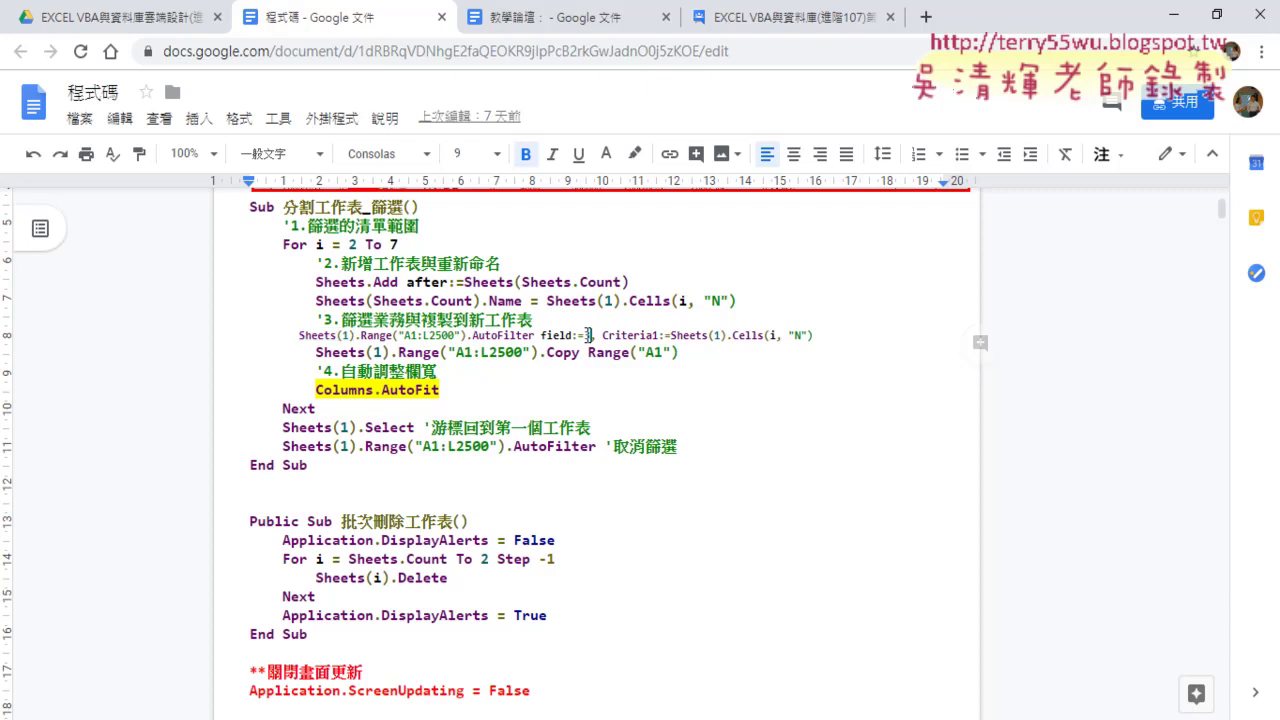
pyautogui.moveTo(814, 337); pyautogui.dragTo(671, 336)
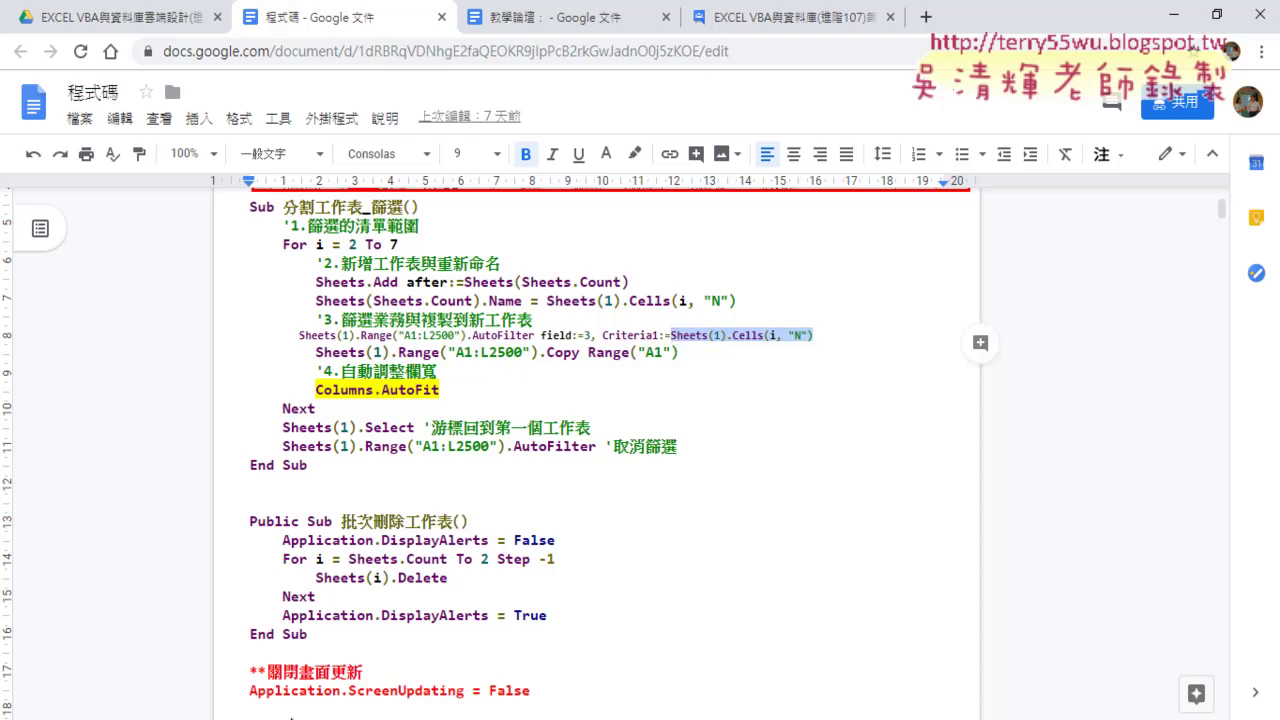
pyautogui.click(253, 715)
pyautogui.click(152, 655)
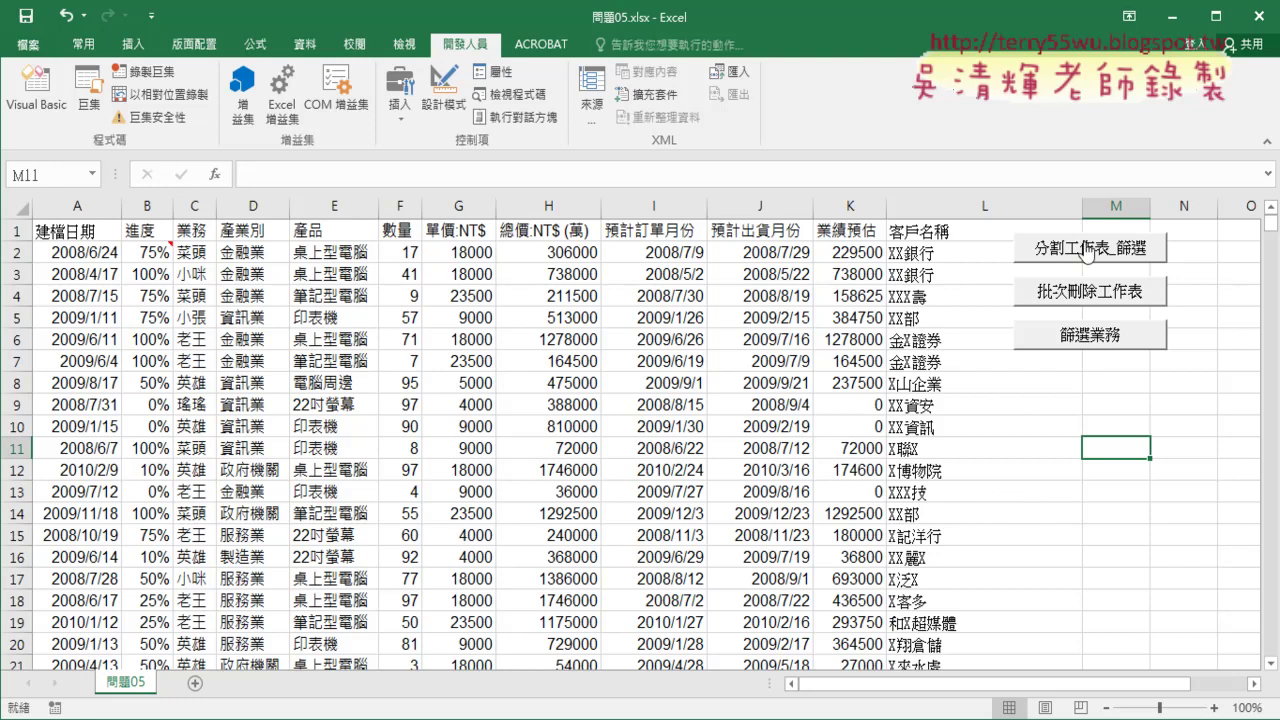
# - Zoom the sheet to 80% and move the three macro buttons to columns P–R
pyautogui.click(1108, 708)
pyautogui.click(1110, 710)
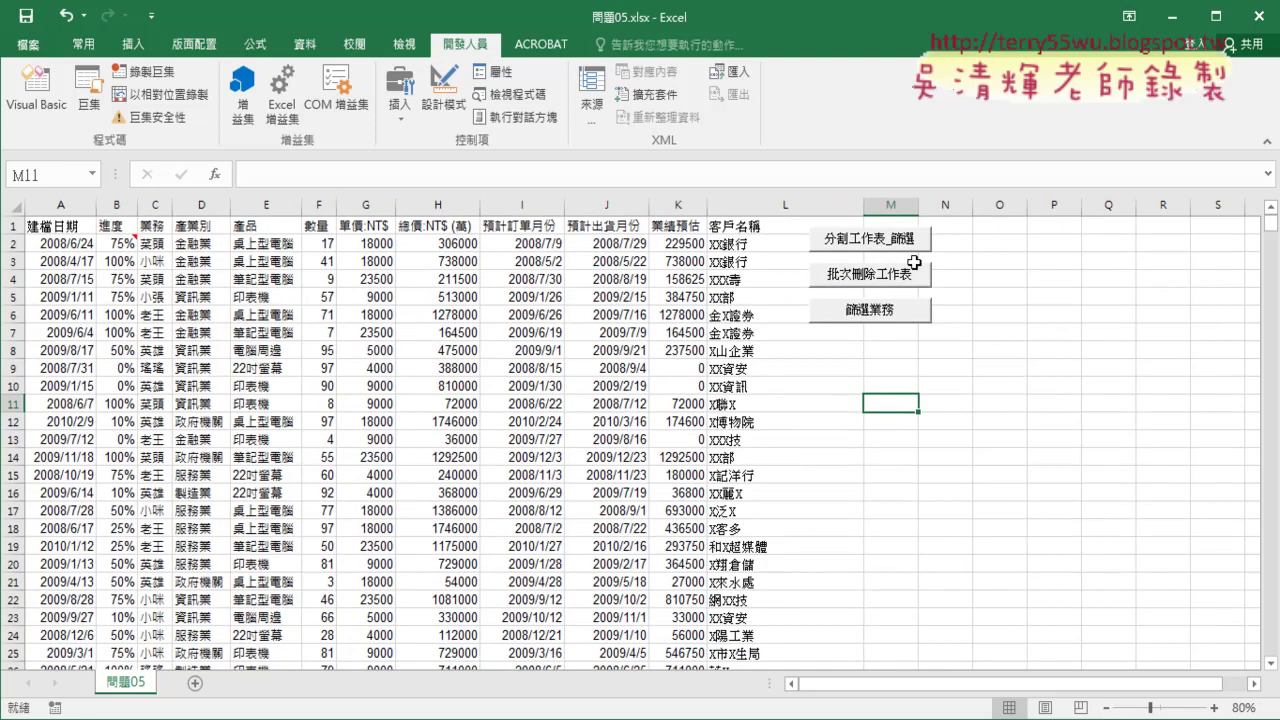
pyautogui.keyDown('ctrl'); pyautogui.click(895, 242); pyautogui.keyUp('ctrl')
pyautogui.keyDown('ctrl'); pyautogui.click(893, 275); pyautogui.keyUp('ctrl')
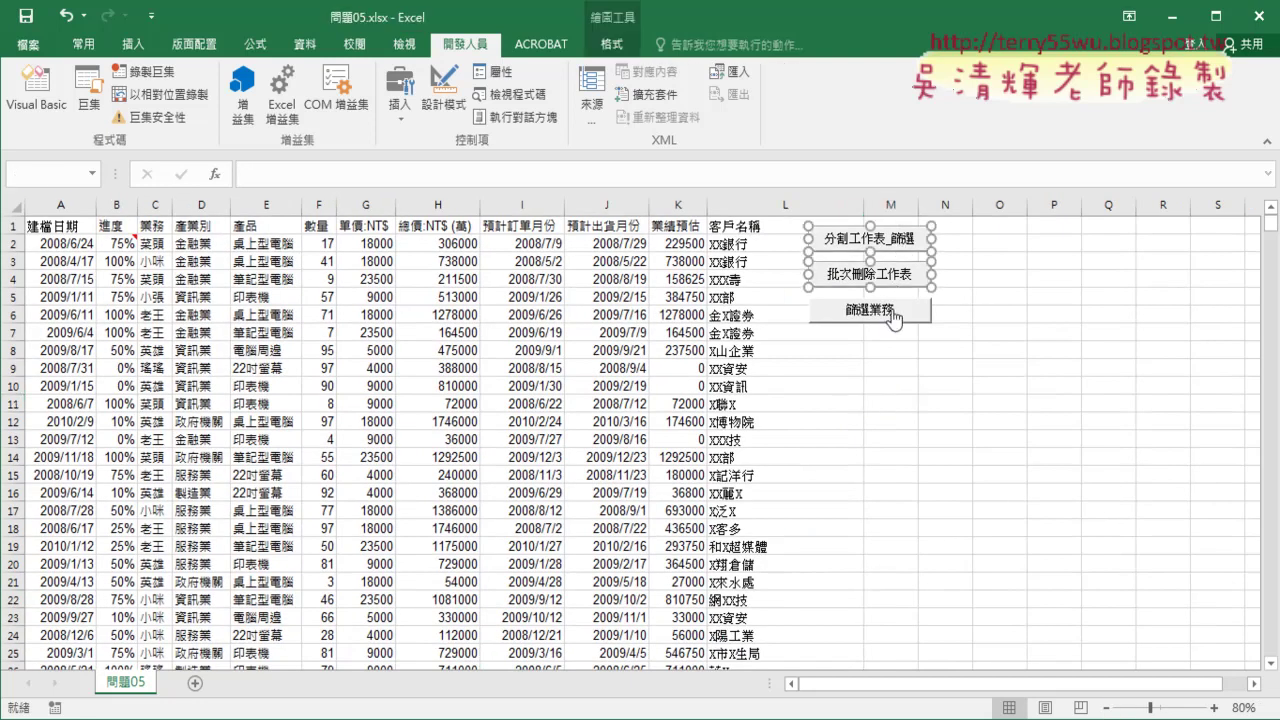
pyautogui.keyDown('ctrl'); pyautogui.click(893, 310); pyautogui.keyUp('ctrl')
pyautogui.moveTo(907, 273); pyautogui.dragTo(1137, 273)
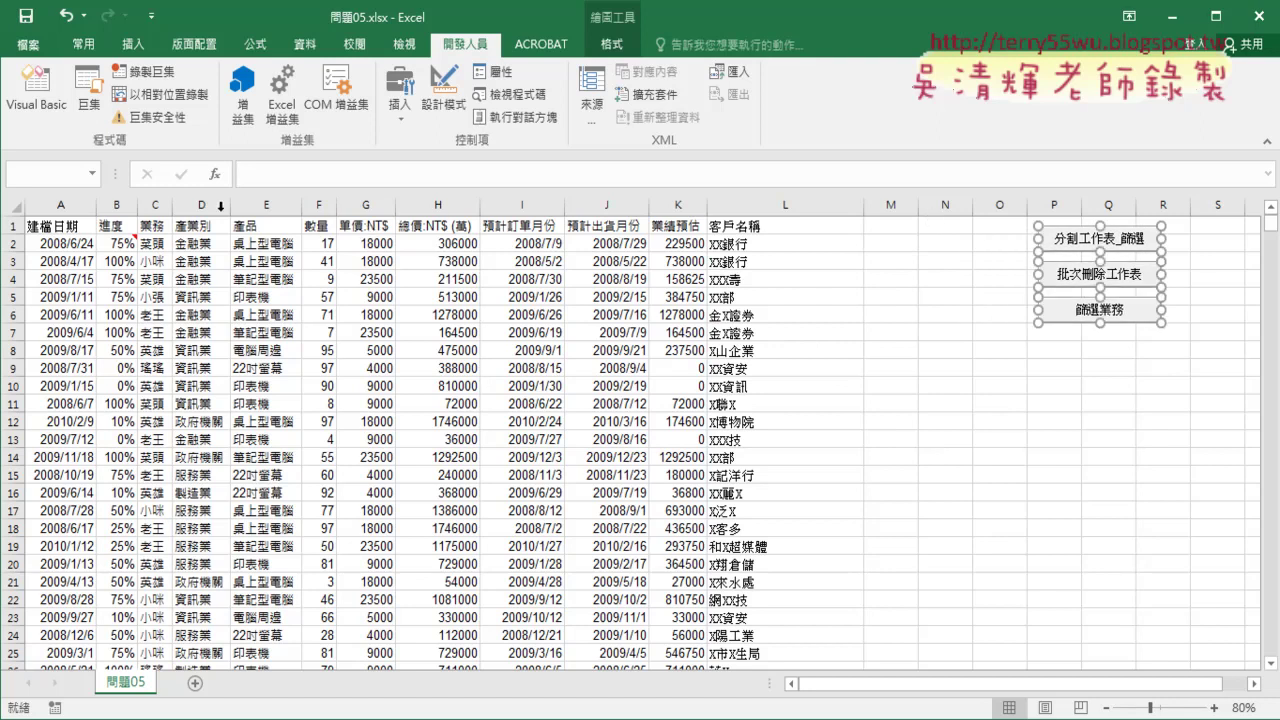
# - Copy the 業務 salesperson column C into column N
pyautogui.click(148, 202)
pyautogui.rightClick(155, 265)
pyautogui.click(185, 305)
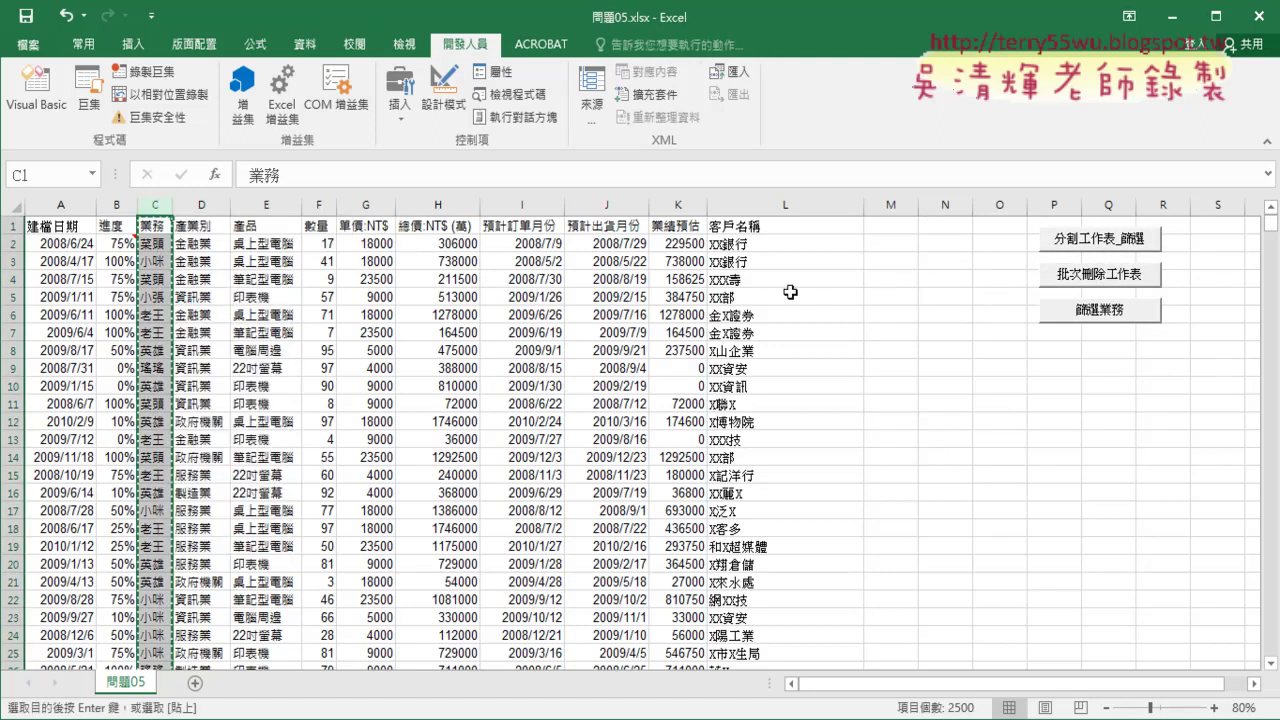
pyautogui.click(938, 230)
pyautogui.hotkey('ctrl', 'v')
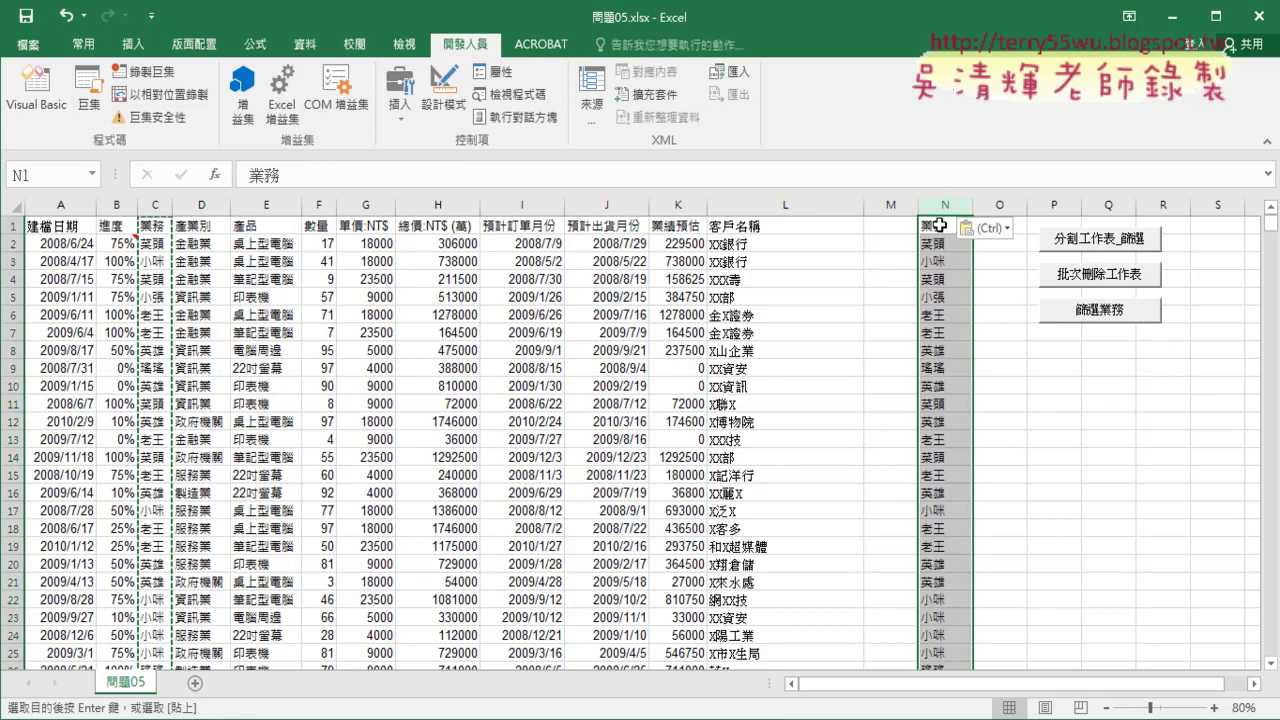
# - Remove duplicates from column N, keeping the header, leaving six names from 菜頭 to 瑤瑤
pyautogui.click(305, 44)
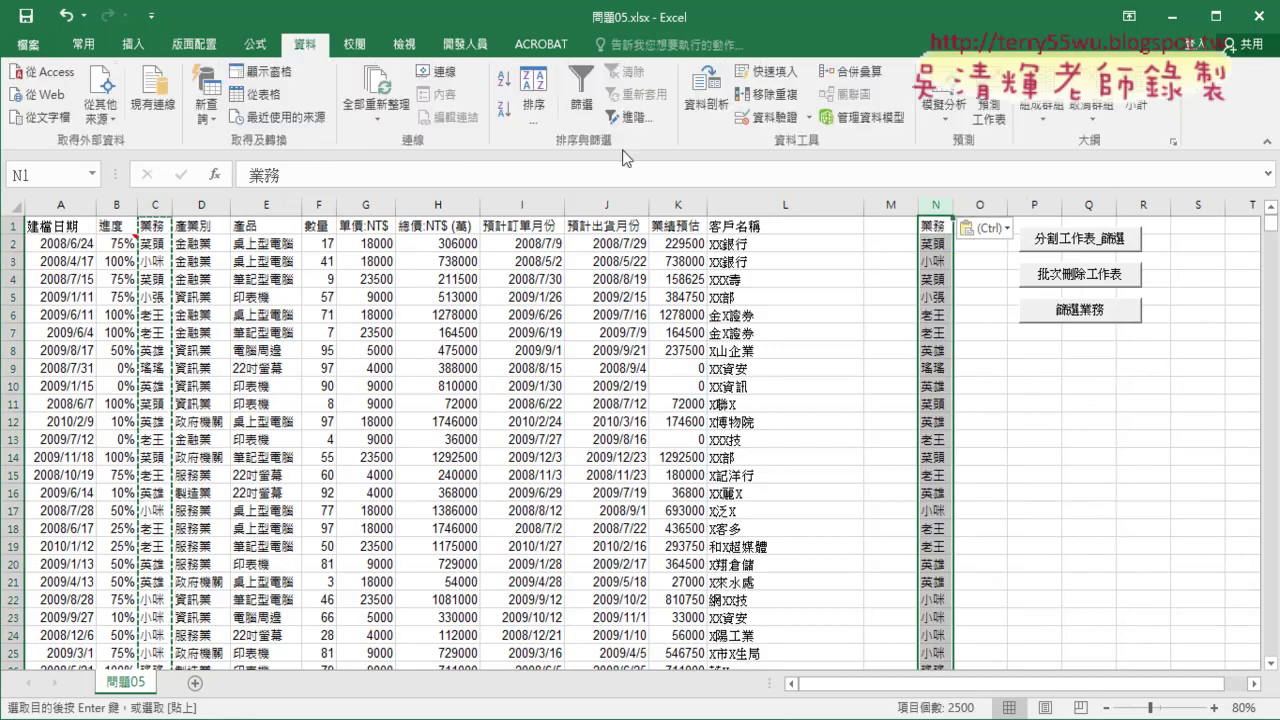
pyautogui.click(768, 100)
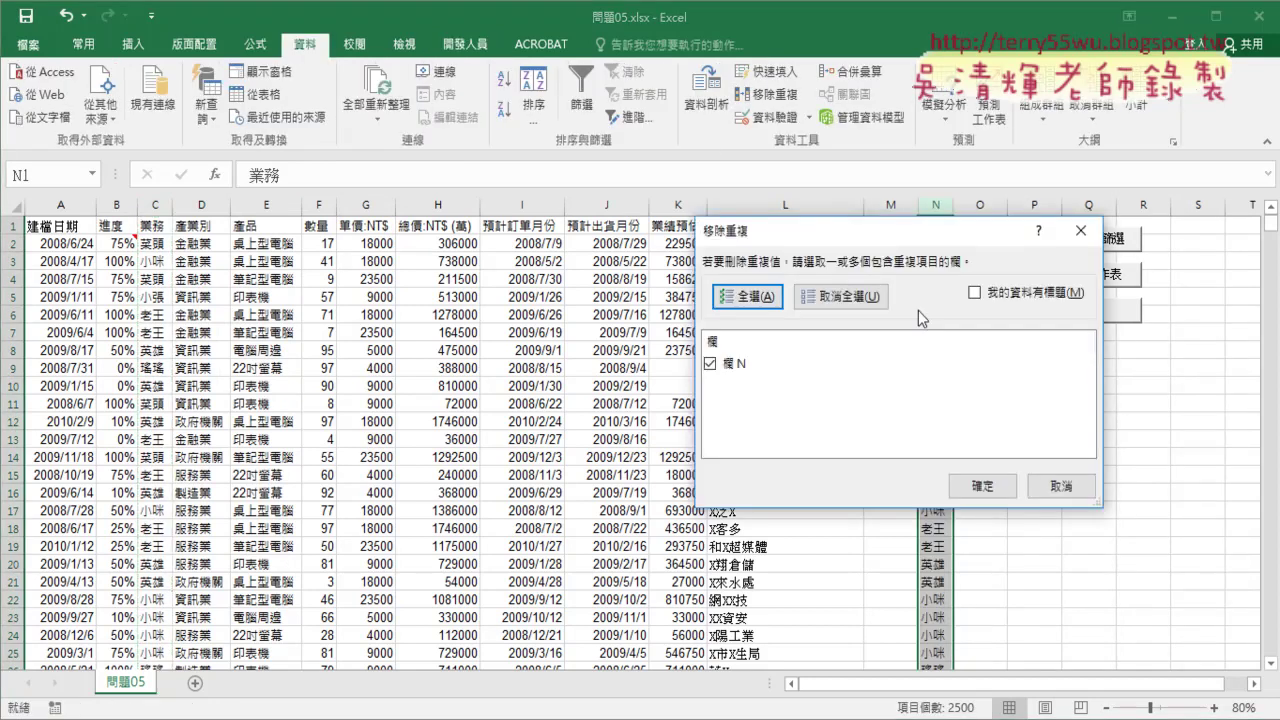
pyautogui.moveTo(940, 232); pyautogui.dragTo(858, 276)
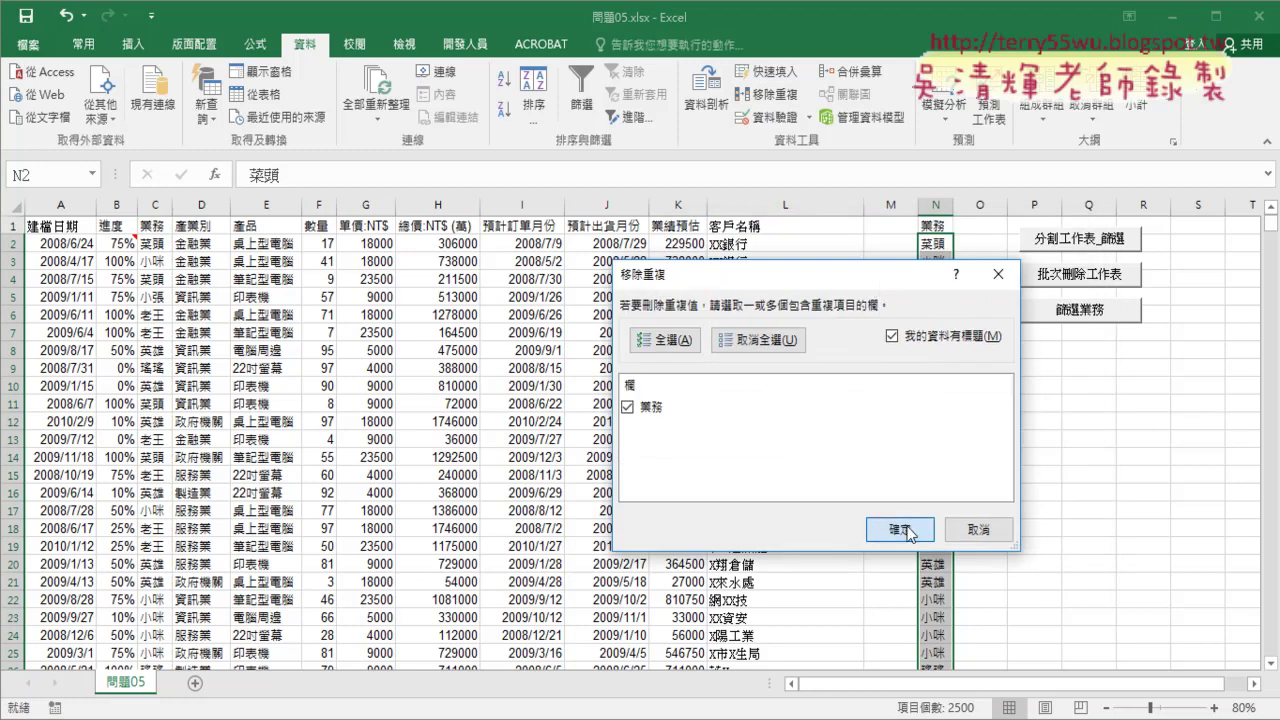
pyautogui.click(900, 530)
pyautogui.click(648, 422)
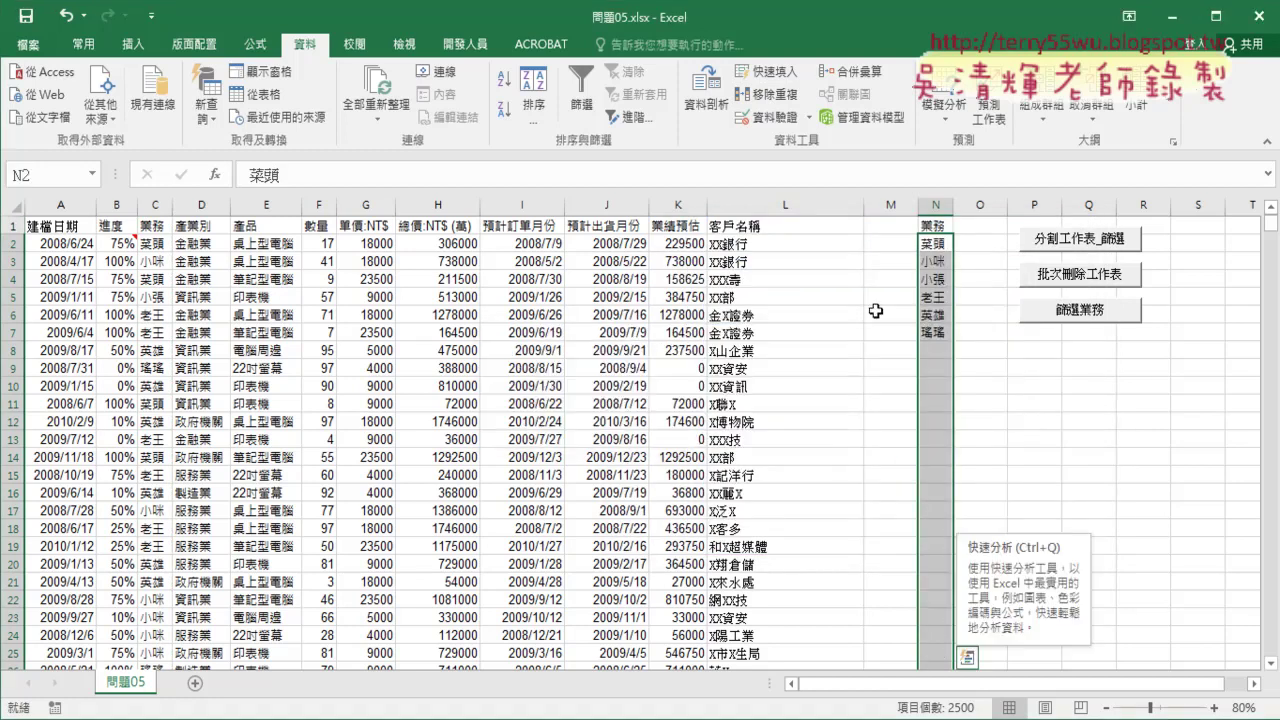
pyautogui.click(935, 243)
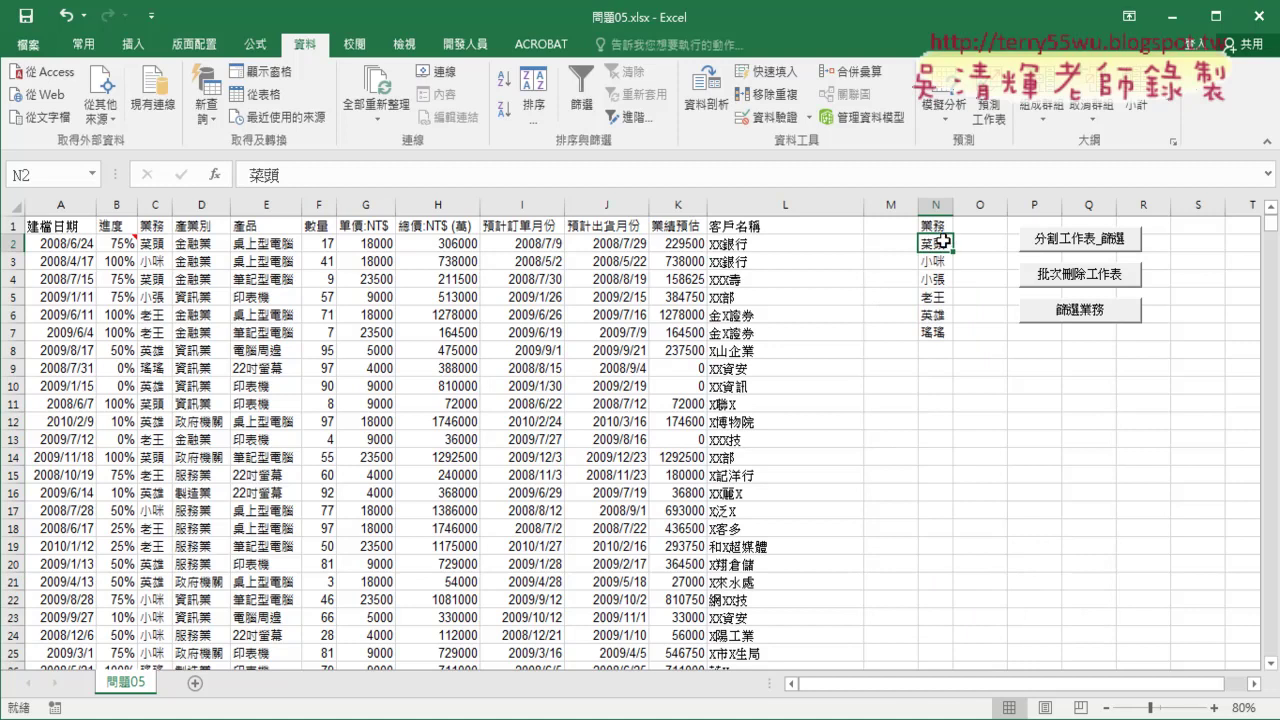
pyautogui.click(940, 332)
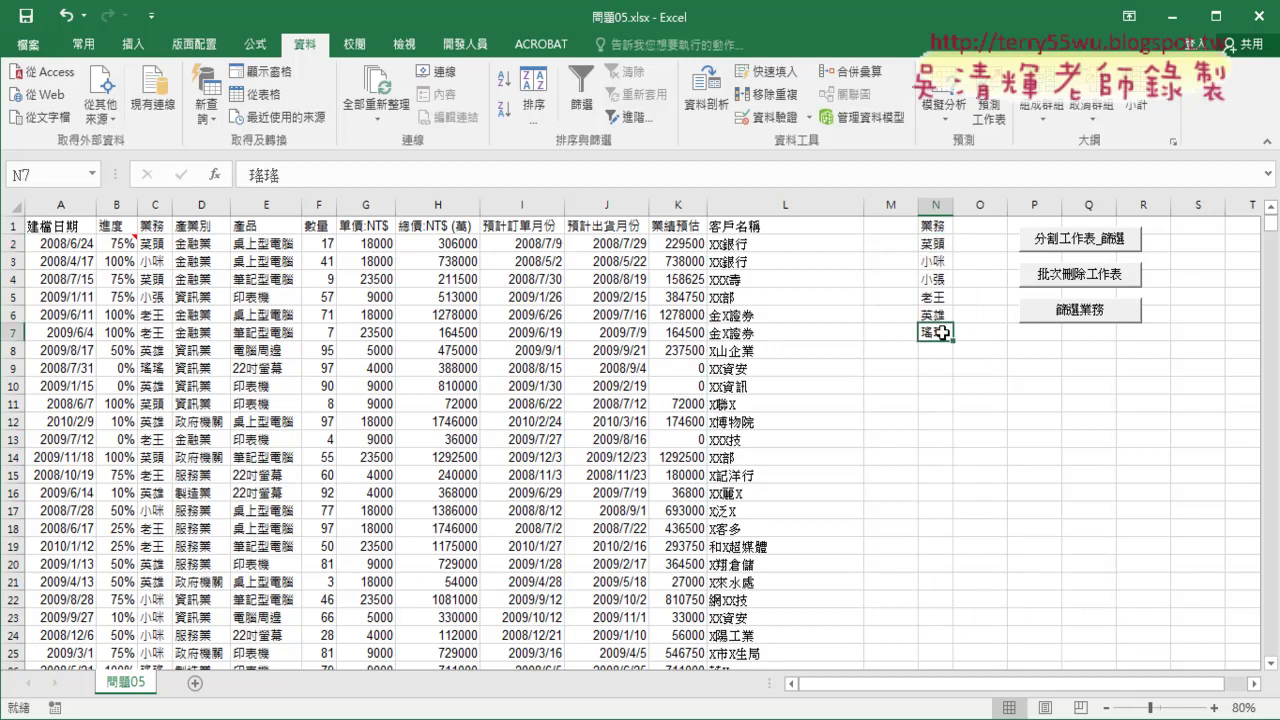
pyautogui.click(934, 245)
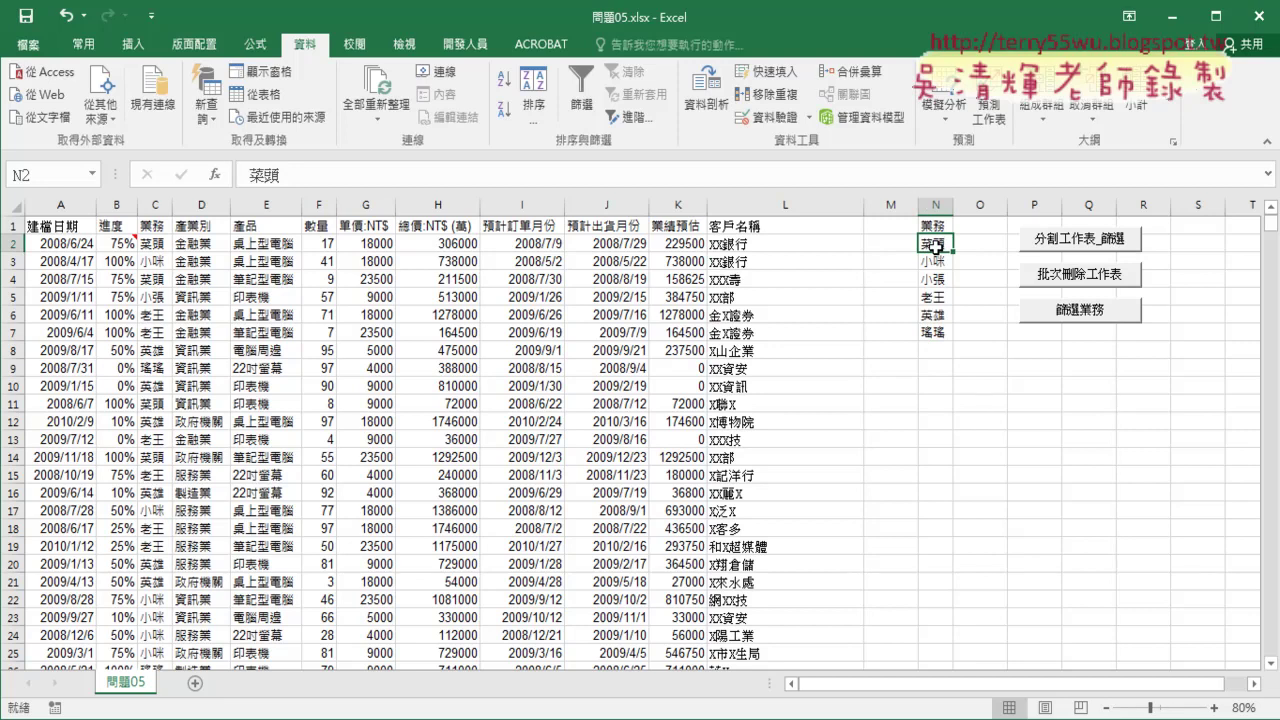
# - Filter the 業務 column to show only 菜頭's rows
pyautogui.click(152, 228)
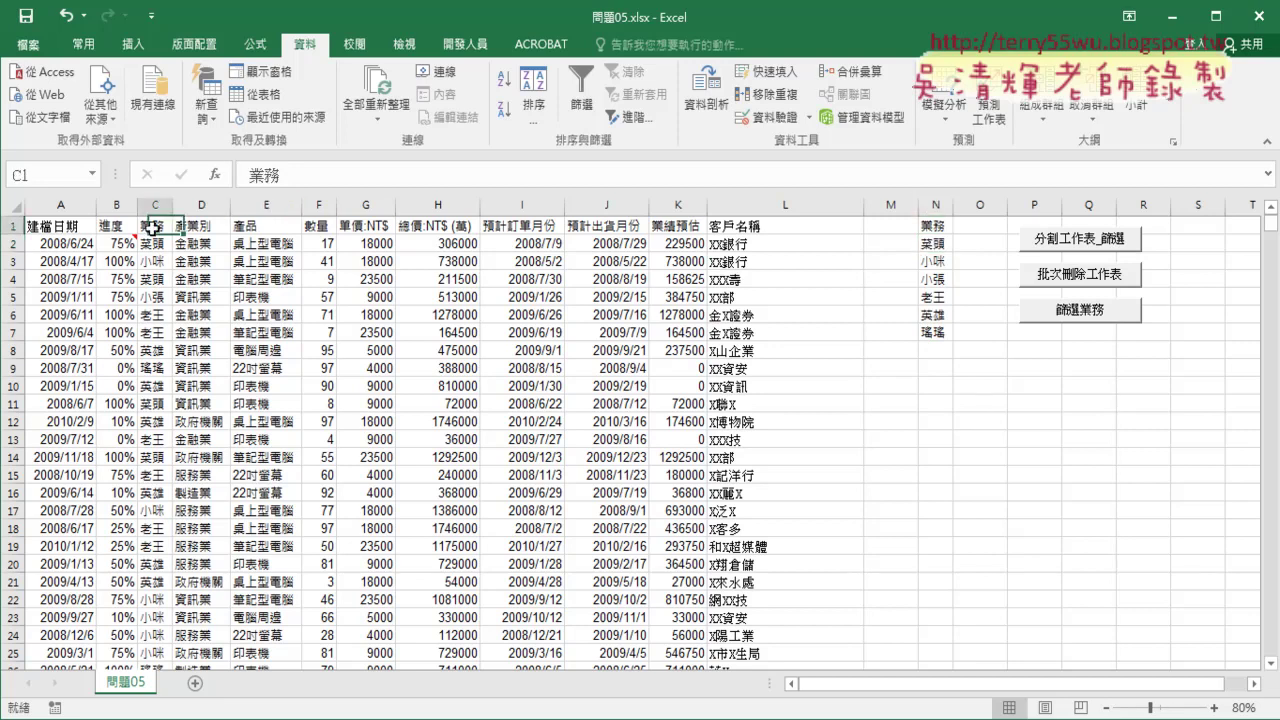
pyautogui.click(581, 92)
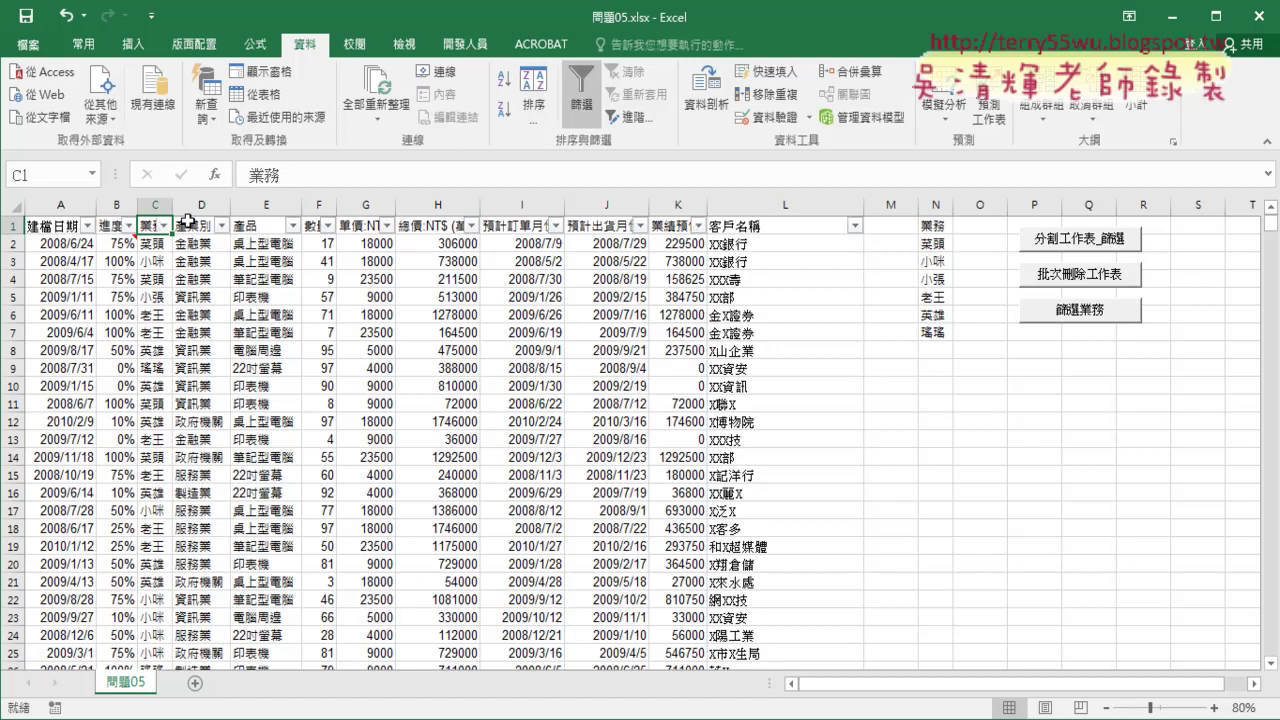
pyautogui.click(163, 226)
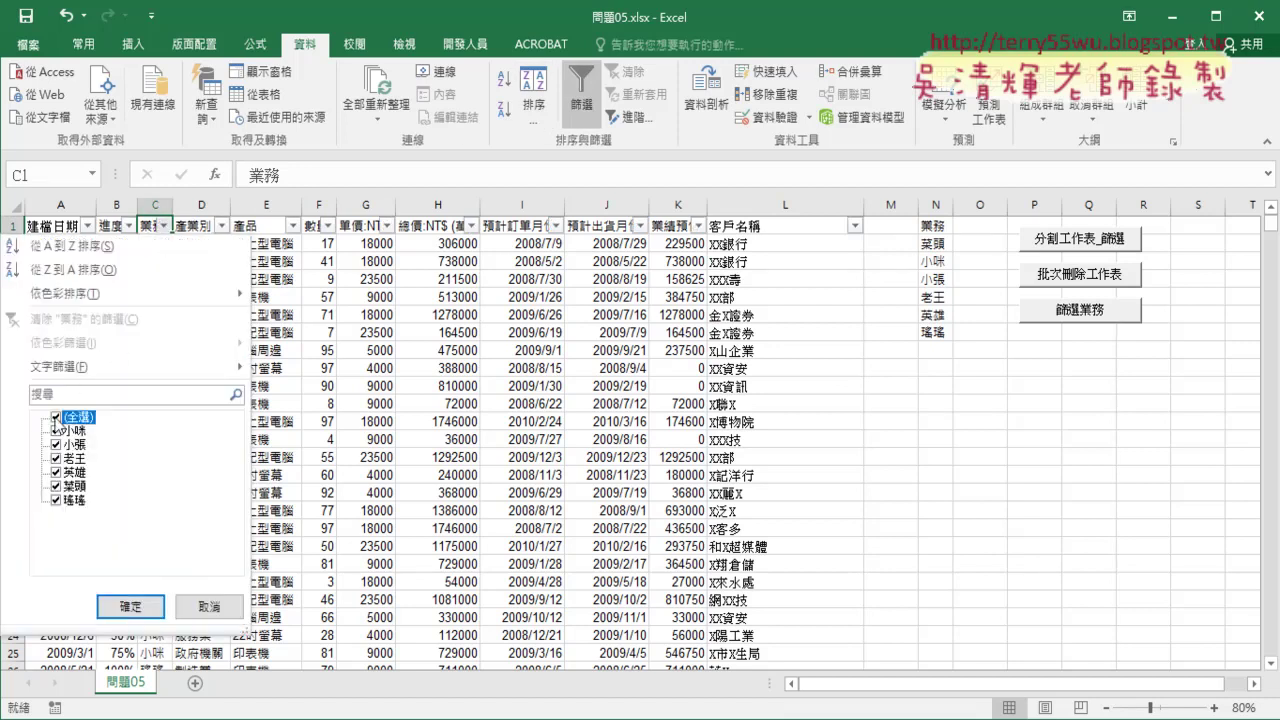
pyautogui.click(55, 418)
pyautogui.click(56, 486)
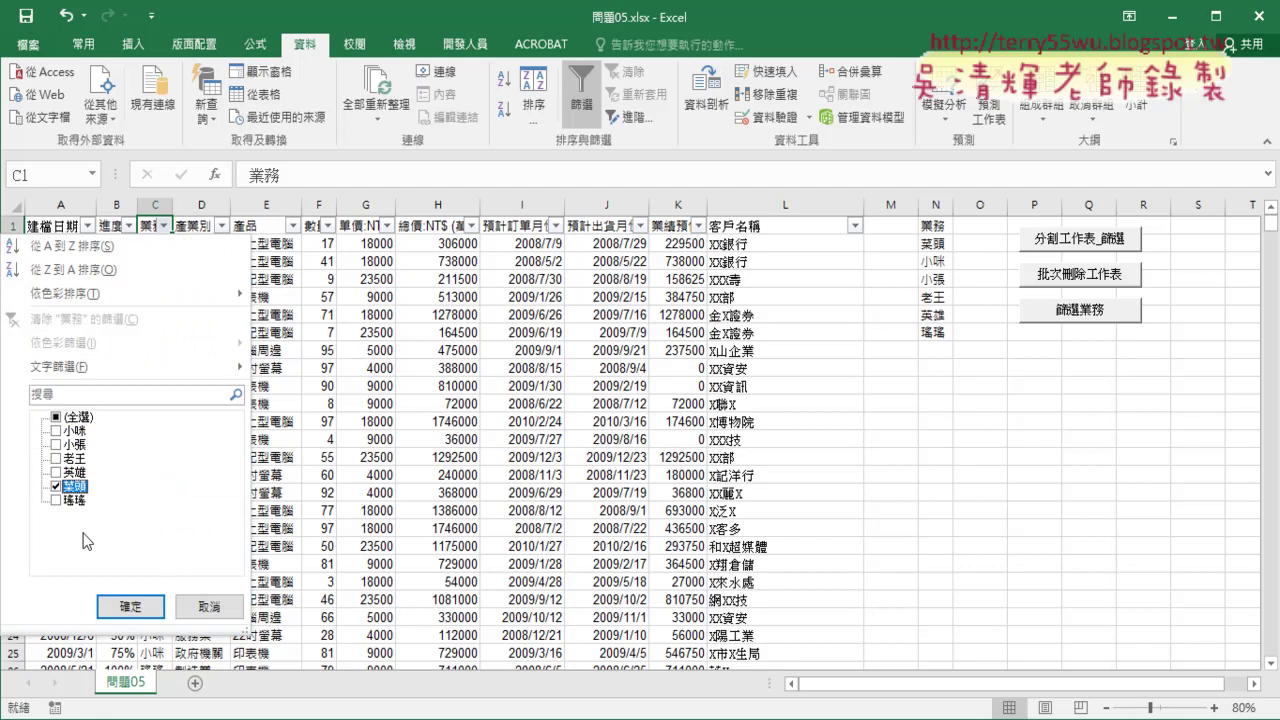
pyautogui.click(130, 606)
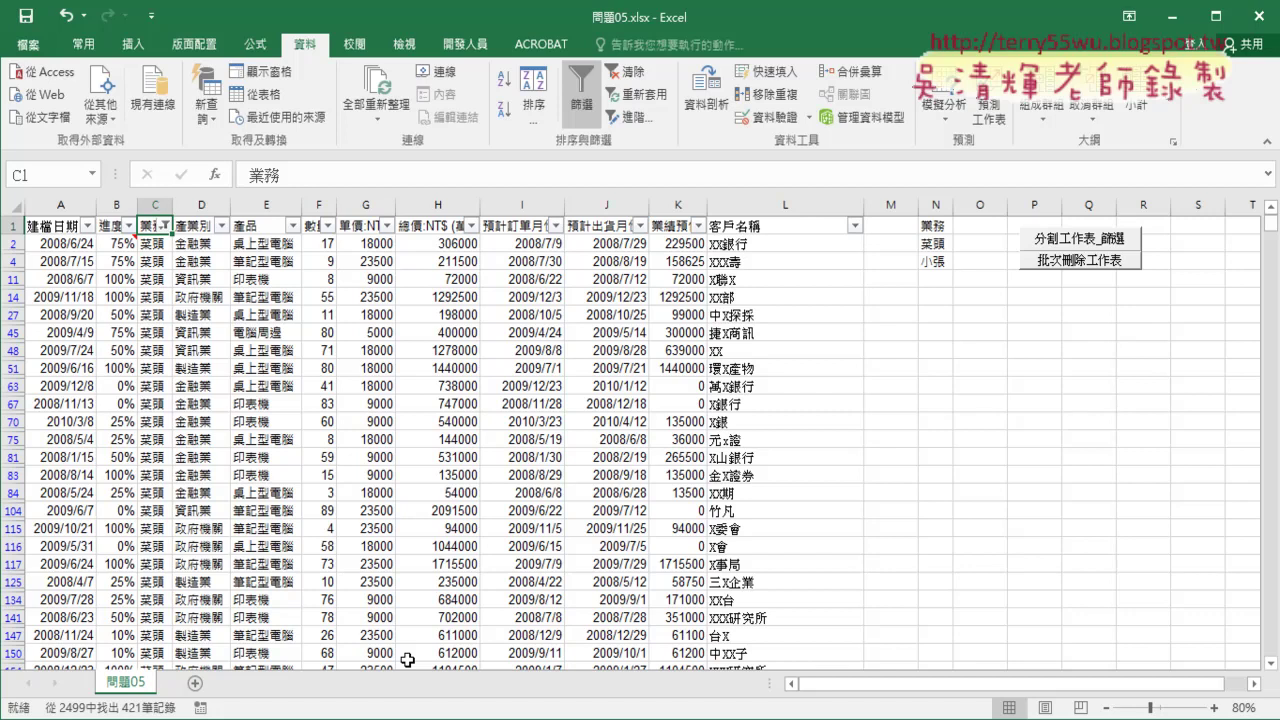
# - Turn the filter off to restore all rows and narrow column M
pyautogui.click(593, 90)
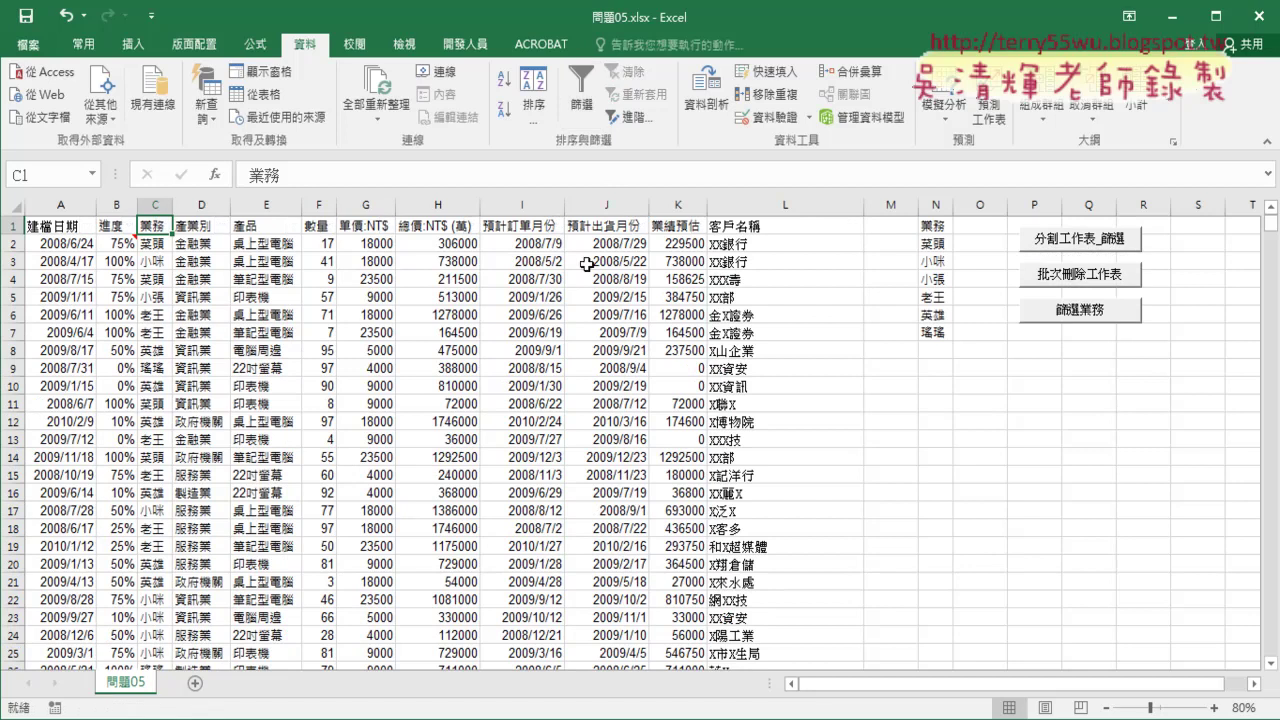
pyautogui.click(608, 420)
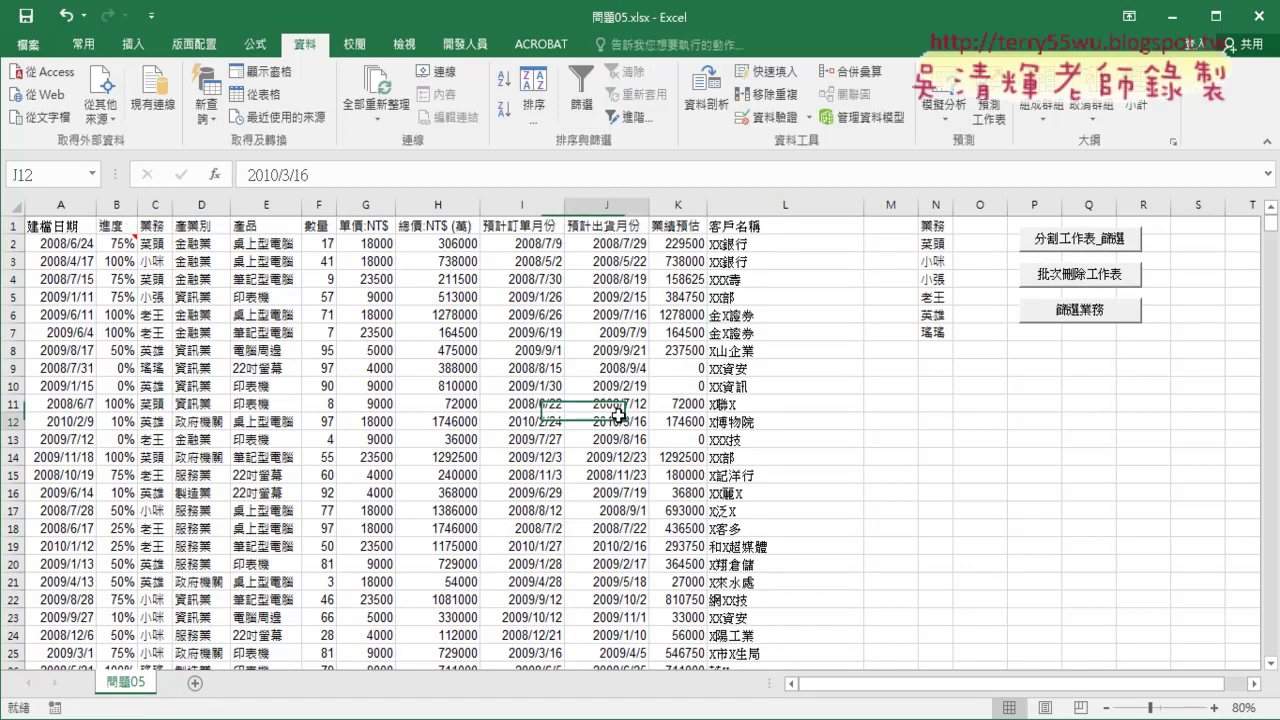
pyautogui.moveTo(916, 208); pyautogui.dragTo(887, 208)
pyautogui.click(905, 205)
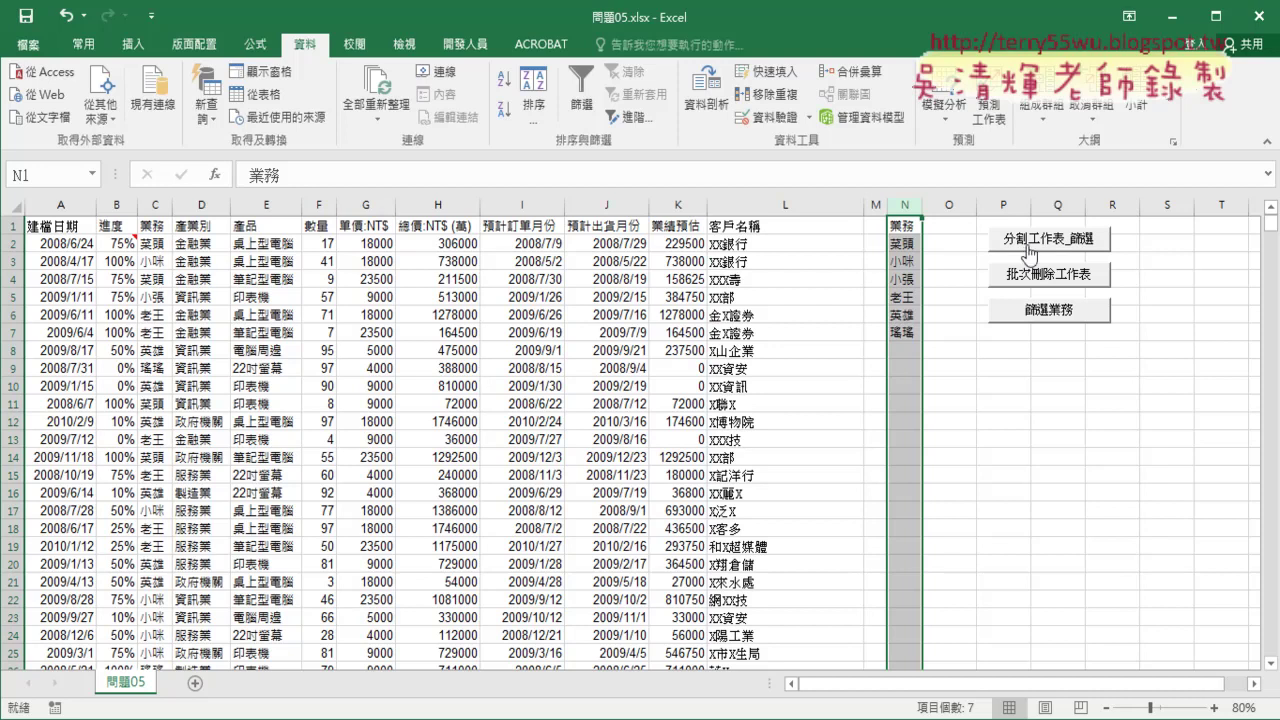
pyautogui.click(904, 244)
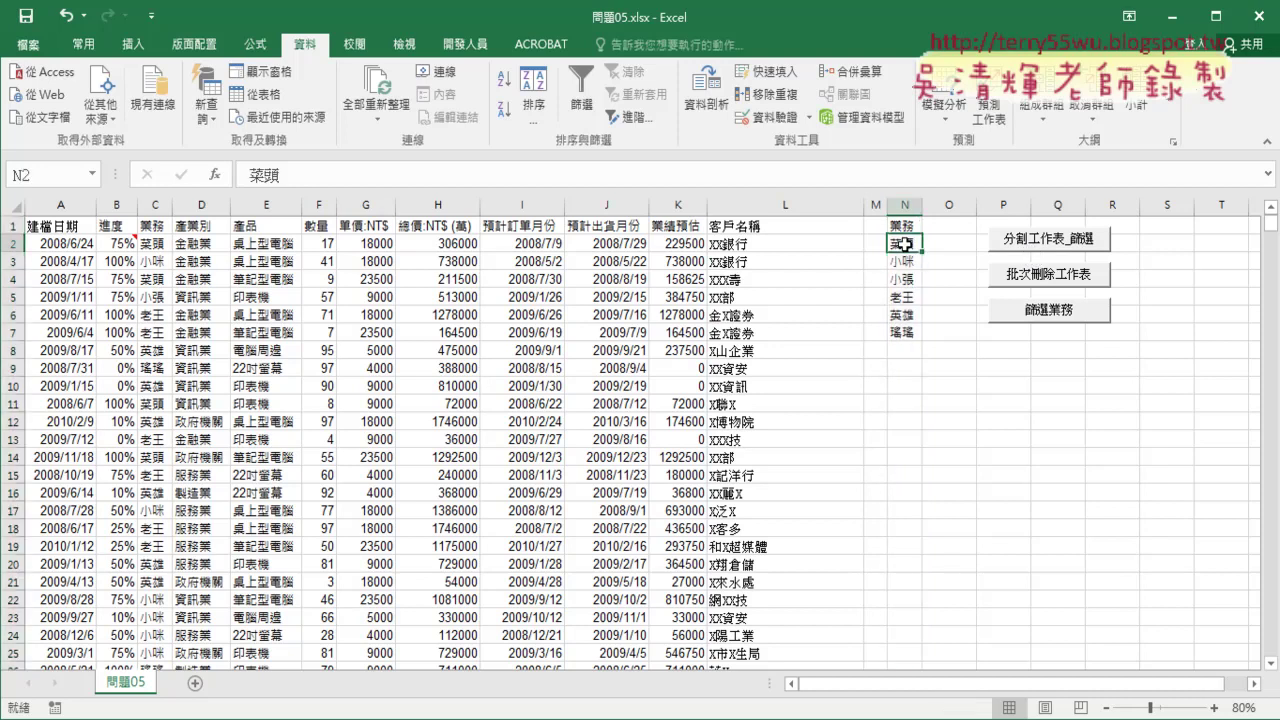
pyautogui.click(903, 333)
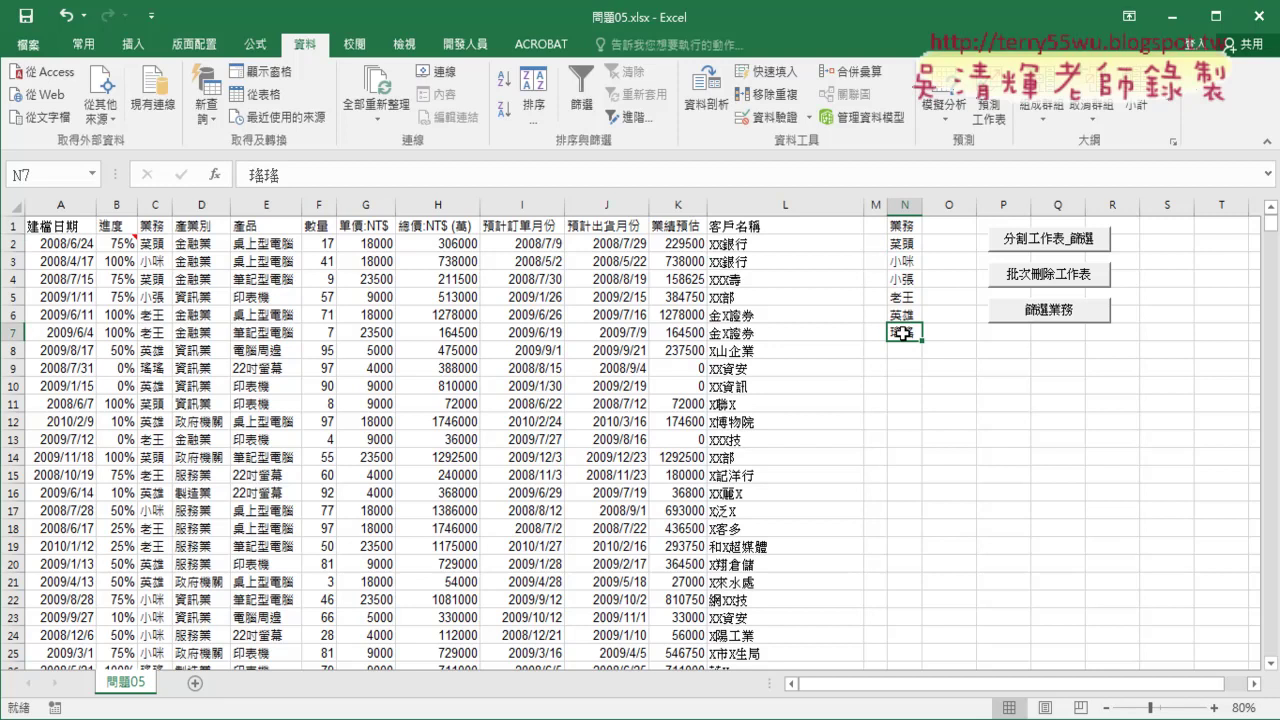
pyautogui.moveTo(900, 365)
pyautogui.mouseDown()
pyautogui.moveTo(905, 375)
pyautogui.moveTo(226, 655)
pyautogui.mouseUp()
pyautogui.moveTo(222, 575); pyautogui.dragTo(262, 652)
pyautogui.moveTo(190, 668)
pyautogui.mouseDown()
pyautogui.moveTo(201, 672)
pyautogui.moveTo(192, 661)
pyautogui.mouseUp()
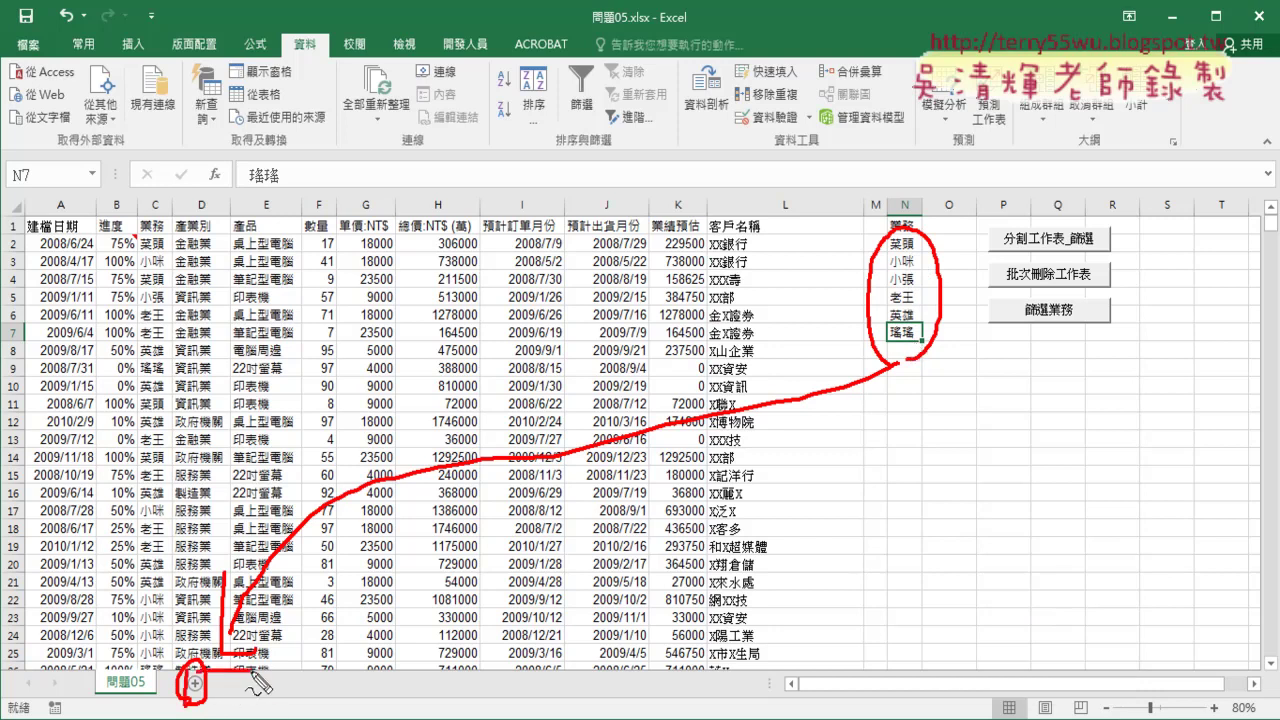
pyautogui.moveTo(212, 673)
pyautogui.mouseDown()
pyautogui.moveTo(280, 712)
pyautogui.moveTo(336, 700)
pyautogui.moveTo(442, 712)
pyautogui.mouseUp()
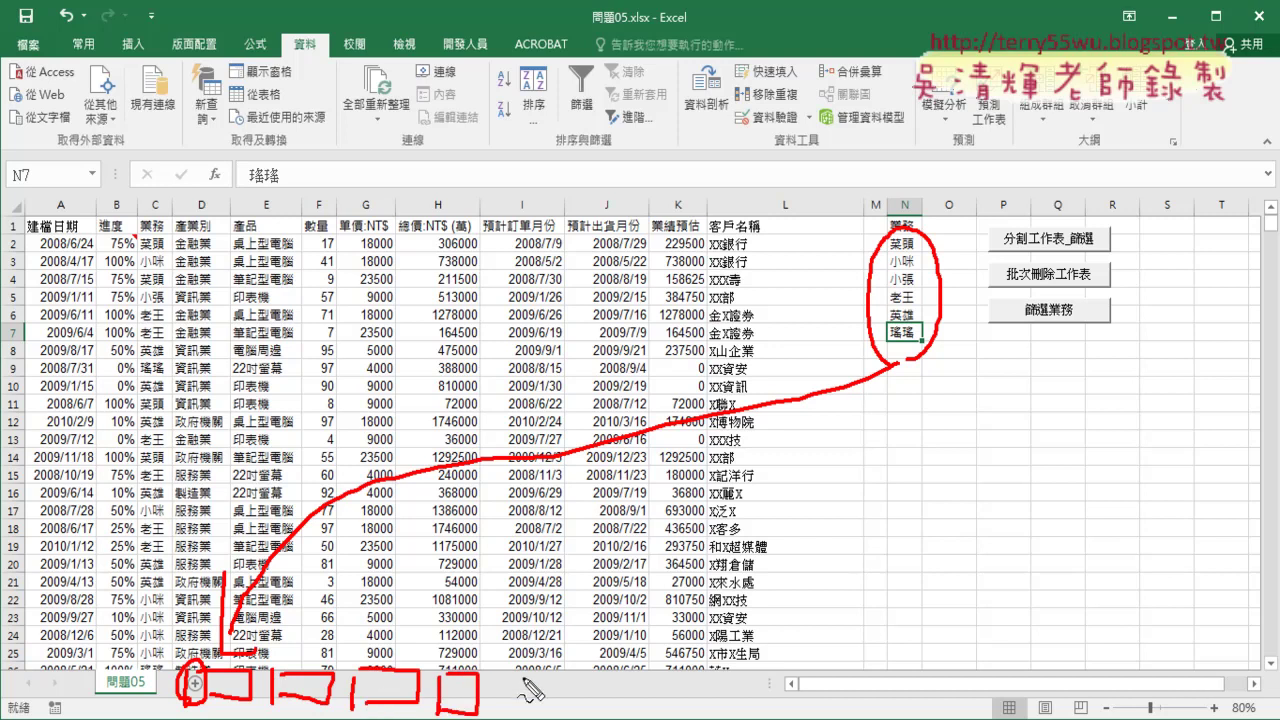
pyautogui.moveTo(522, 700); pyautogui.dragTo(652, 706)
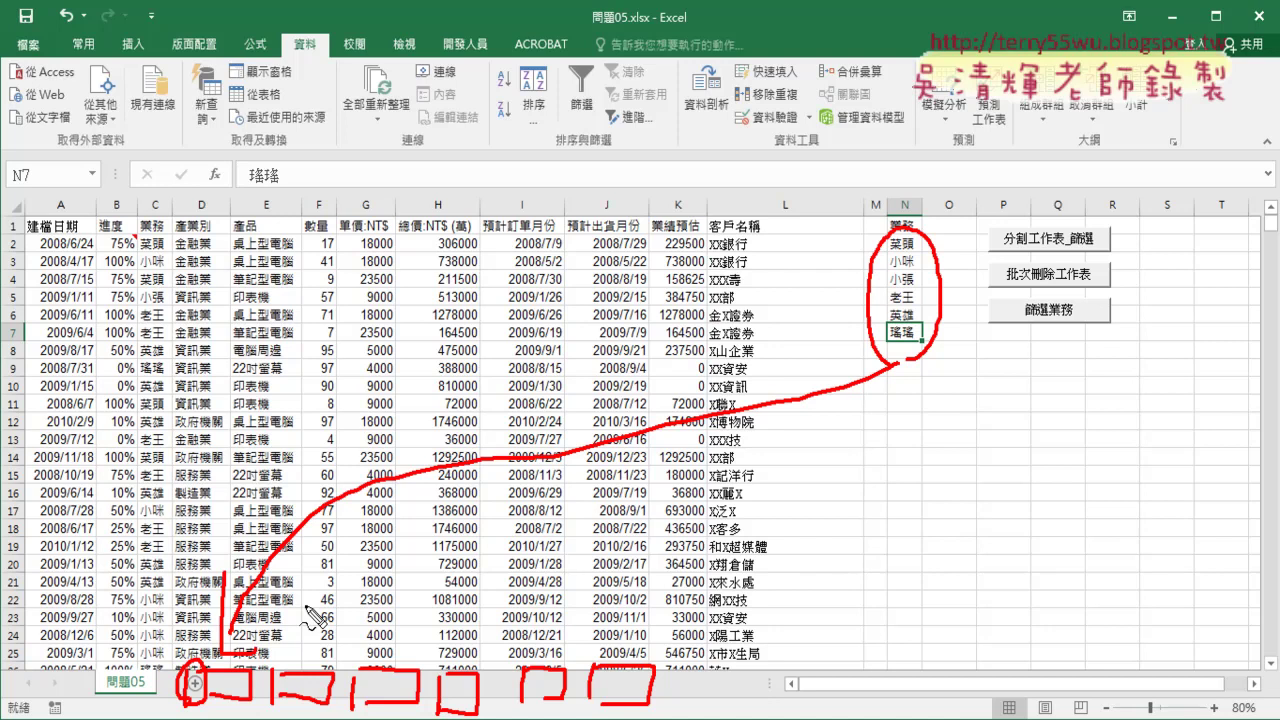
pyautogui.press('Escape')
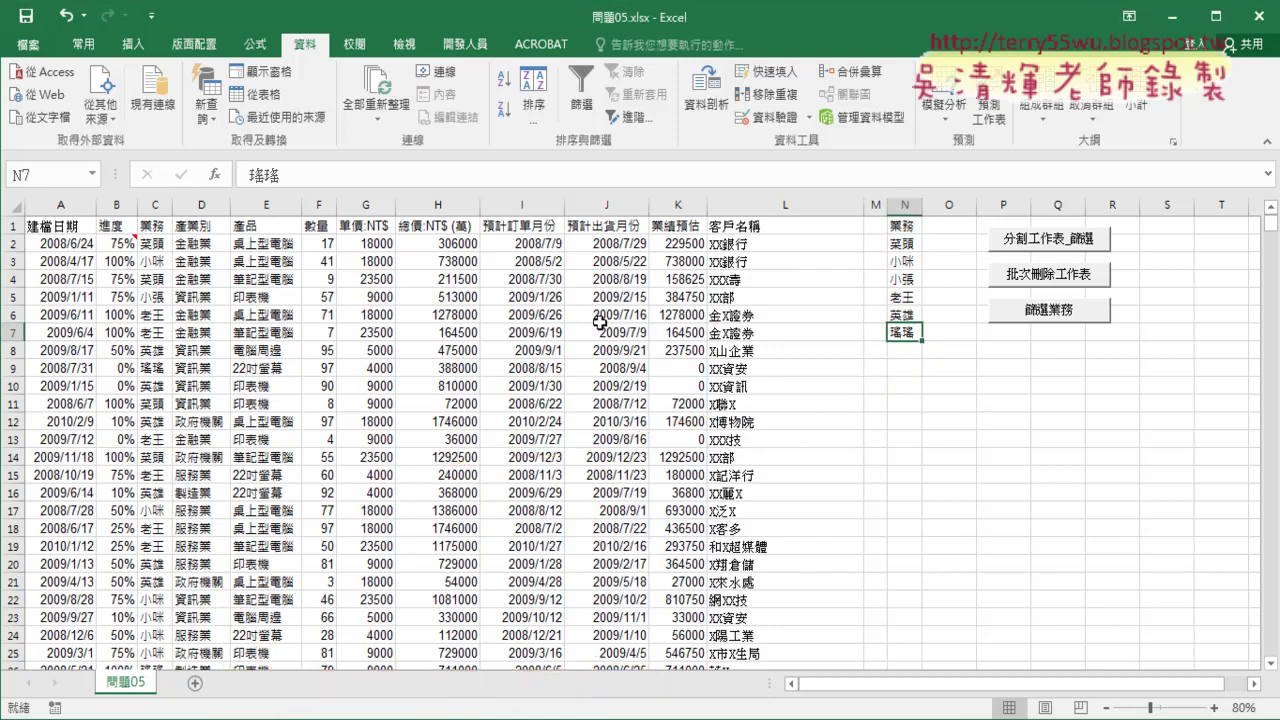
# - Run 分割工作表_篩選 and check the 小咪, 小張, 老王, 英雄 and 瑤瑤 sheets before returning to 問題05
pyautogui.click(1050, 238)
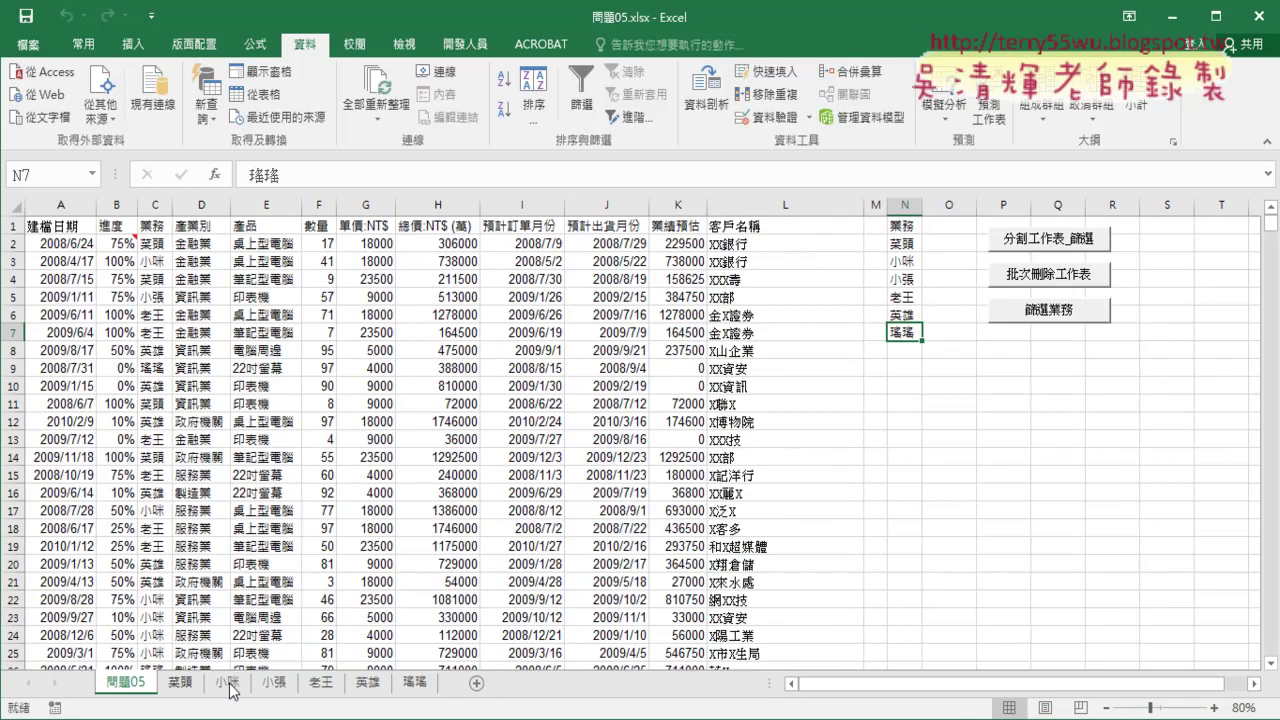
pyautogui.click(228, 682)
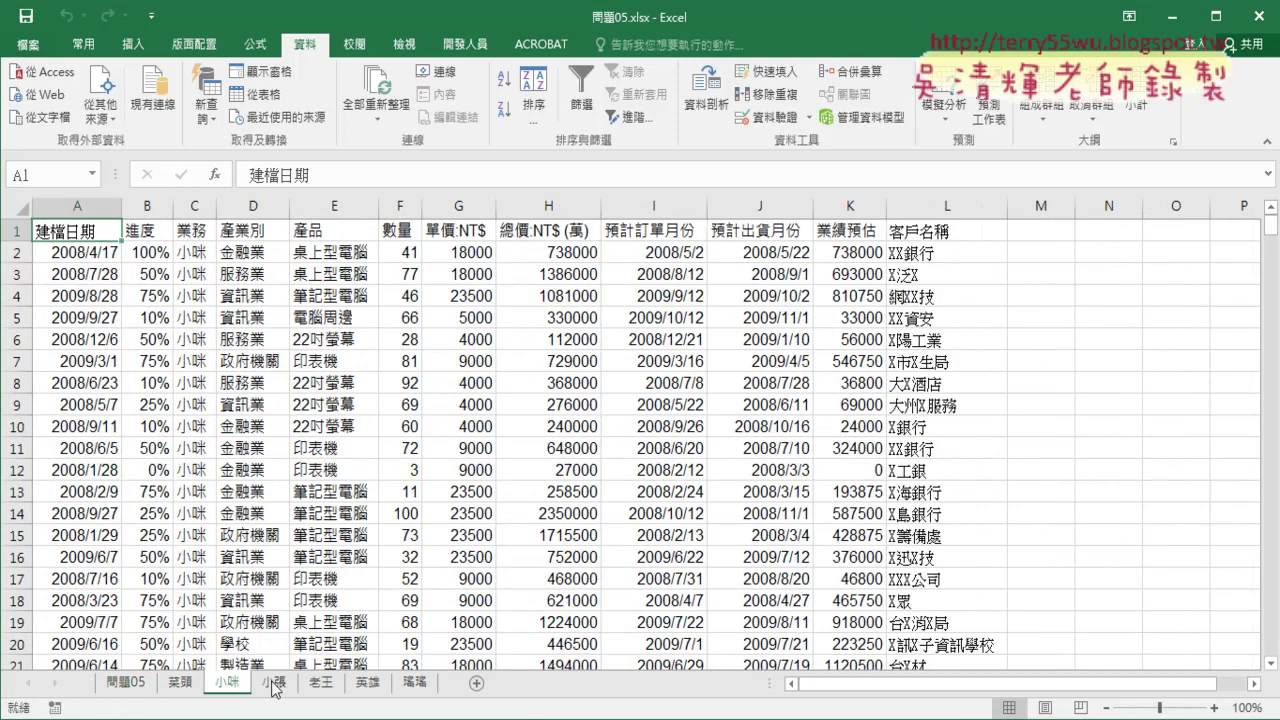
pyautogui.click(274, 682)
pyautogui.click(336, 686)
pyautogui.click(367, 684)
pyautogui.click(425, 688)
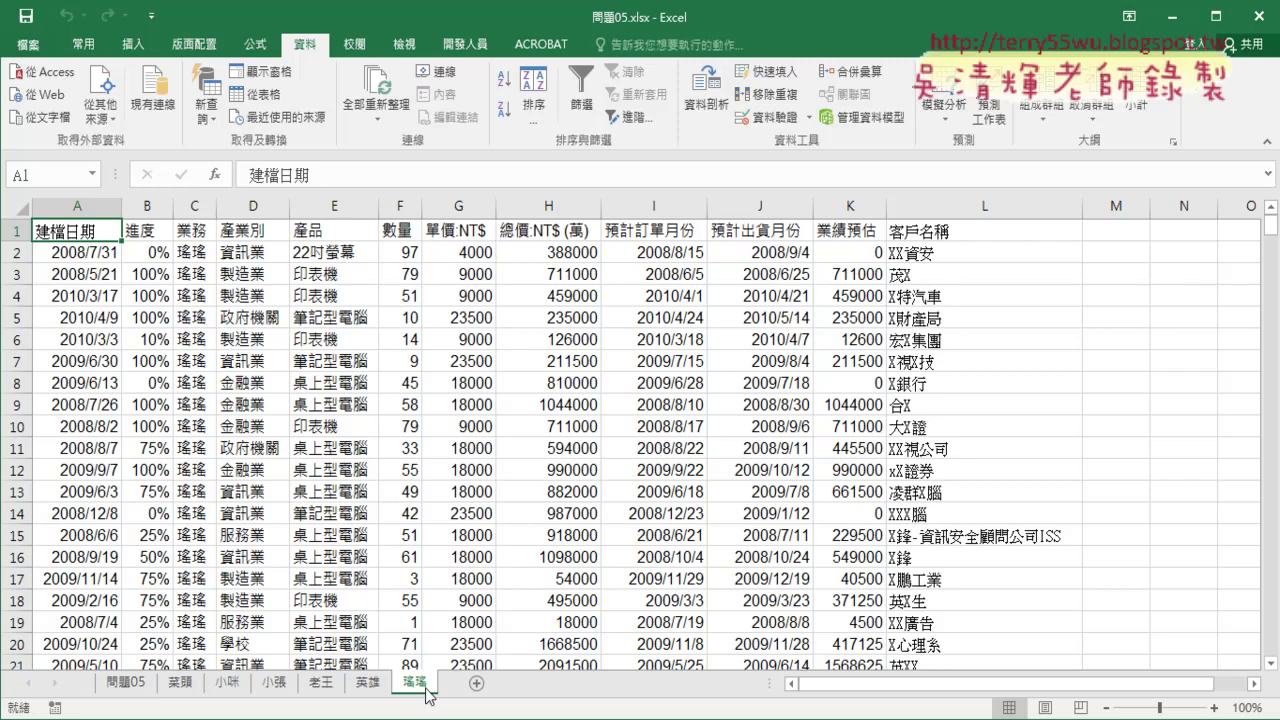
pyautogui.click(125, 684)
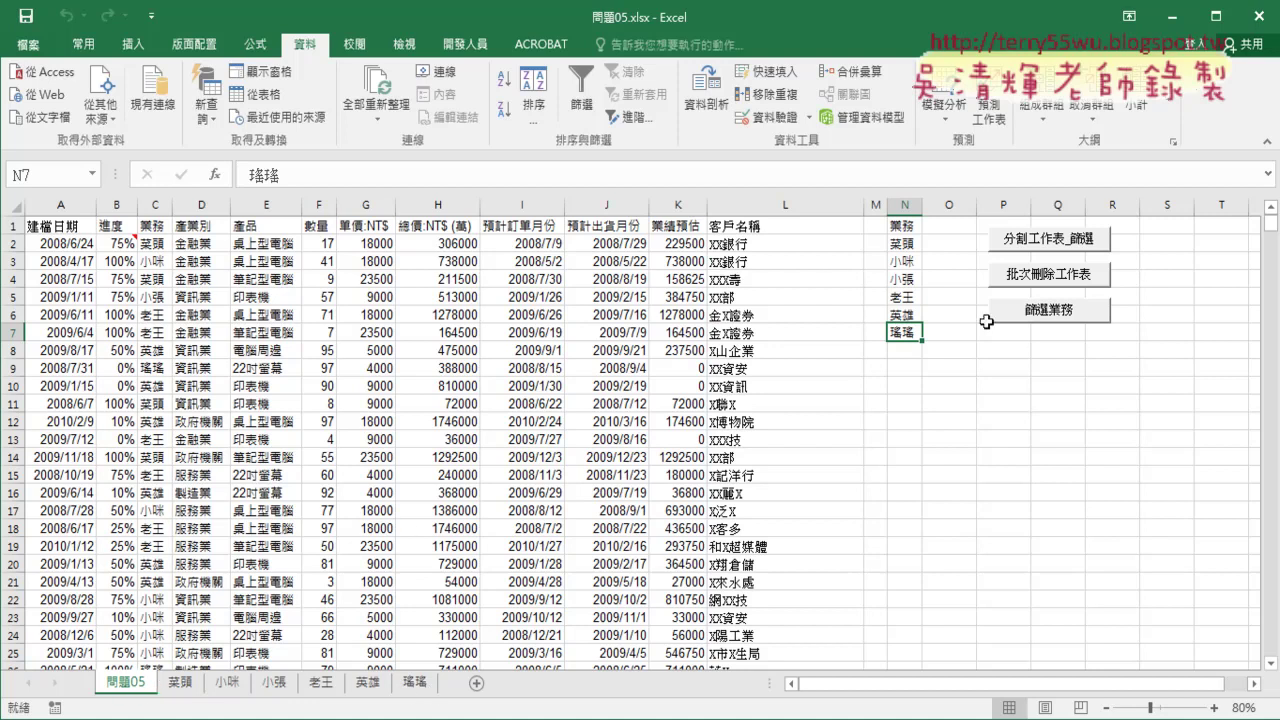
# - Delete the salesperson sheets with 批次刪除工作表, then split and delete twice more
pyautogui.click(1027, 280)
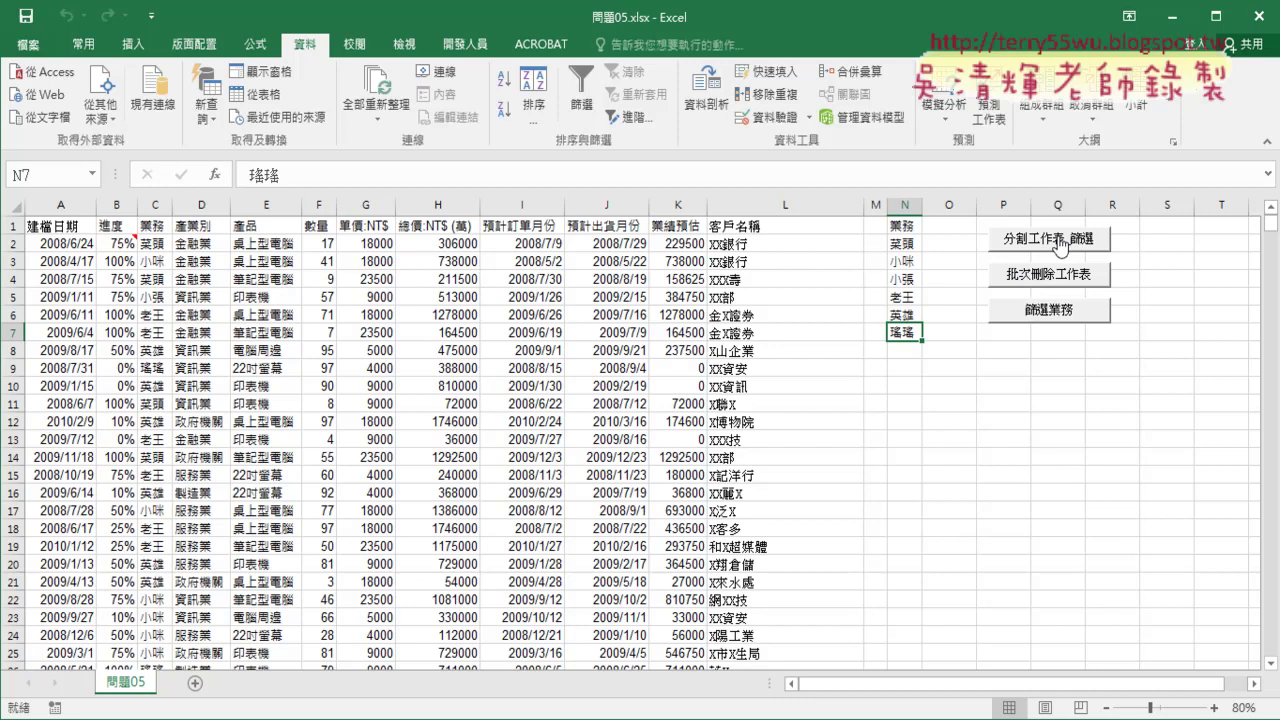
pyautogui.click(1060, 245)
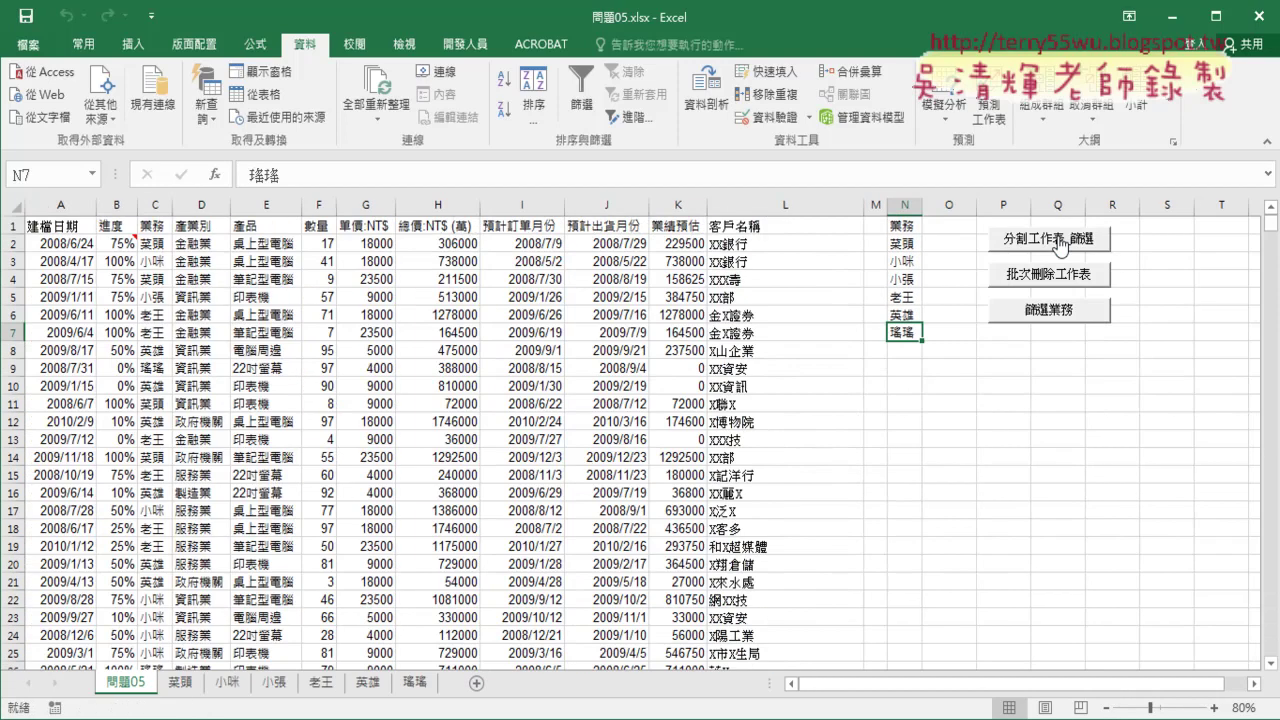
pyautogui.click(1050, 279)
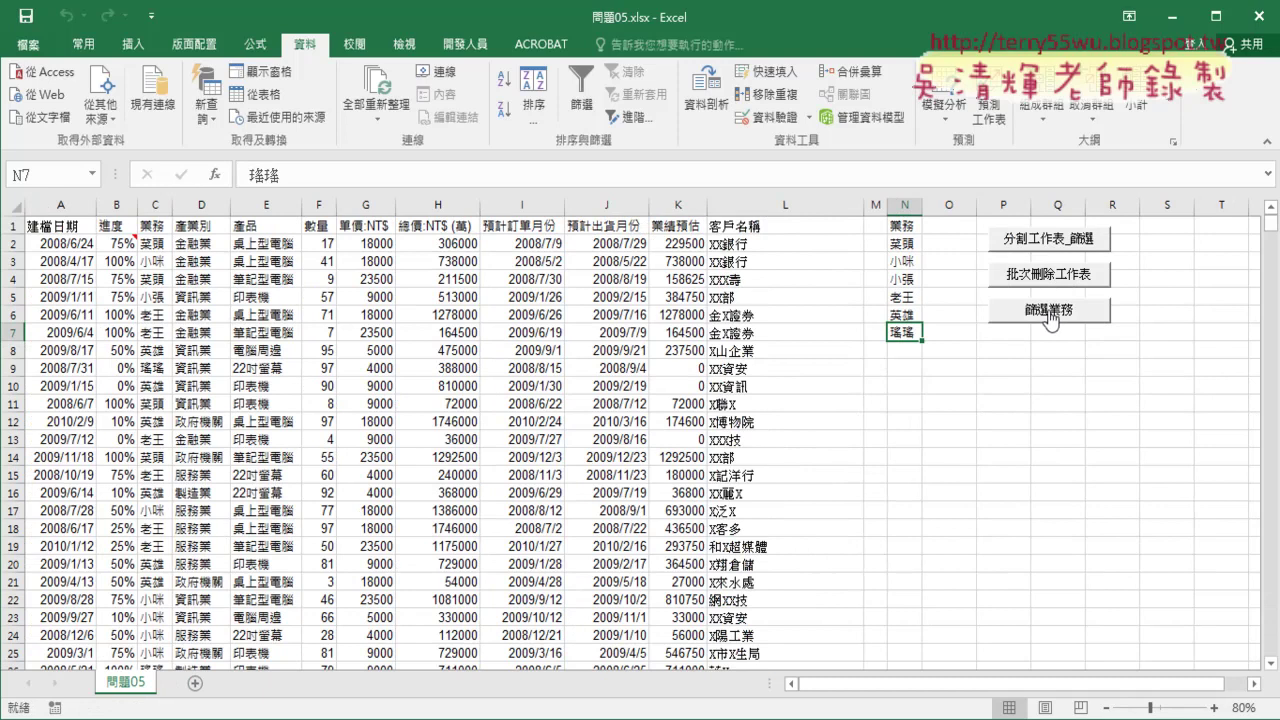
pyautogui.click(1047, 243)
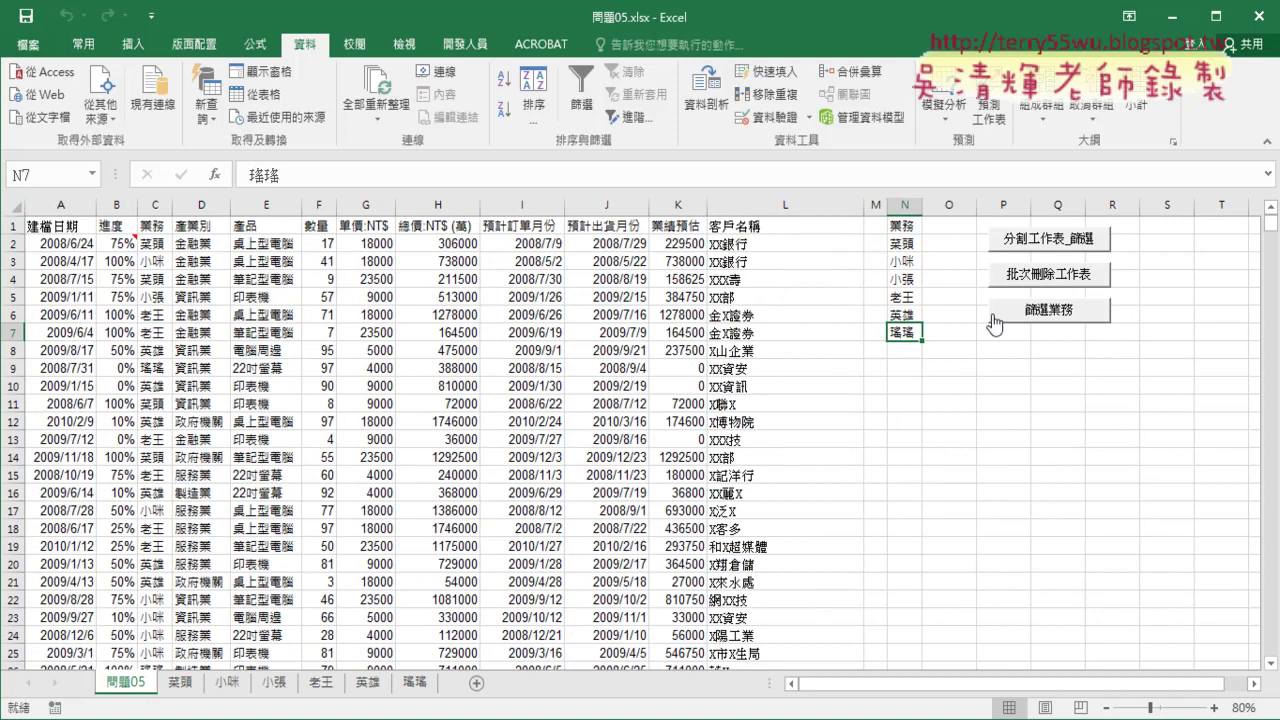
pyautogui.click(1010, 280)
# - Edit 分割工作表_篩選 via 指定巨集 and start an application. line below the Sub line
pyautogui.rightClick(1030, 246)
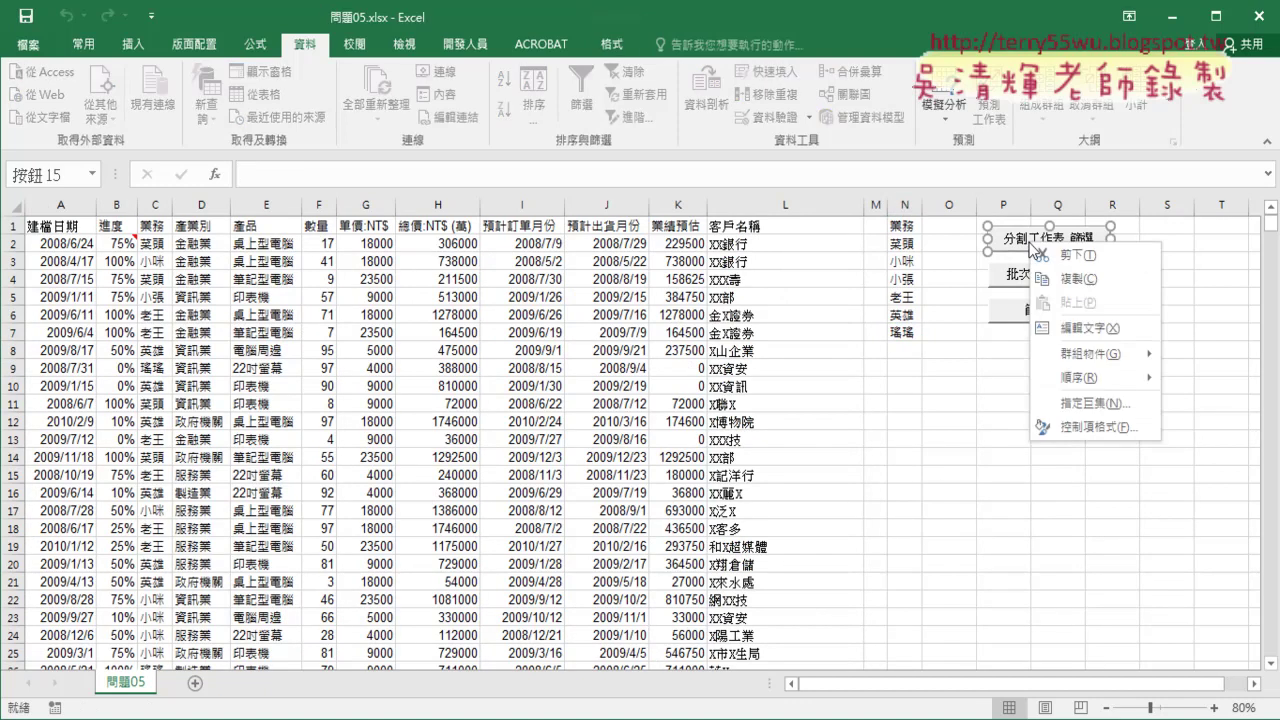
pyautogui.click(1066, 404)
pyautogui.click(1207, 255)
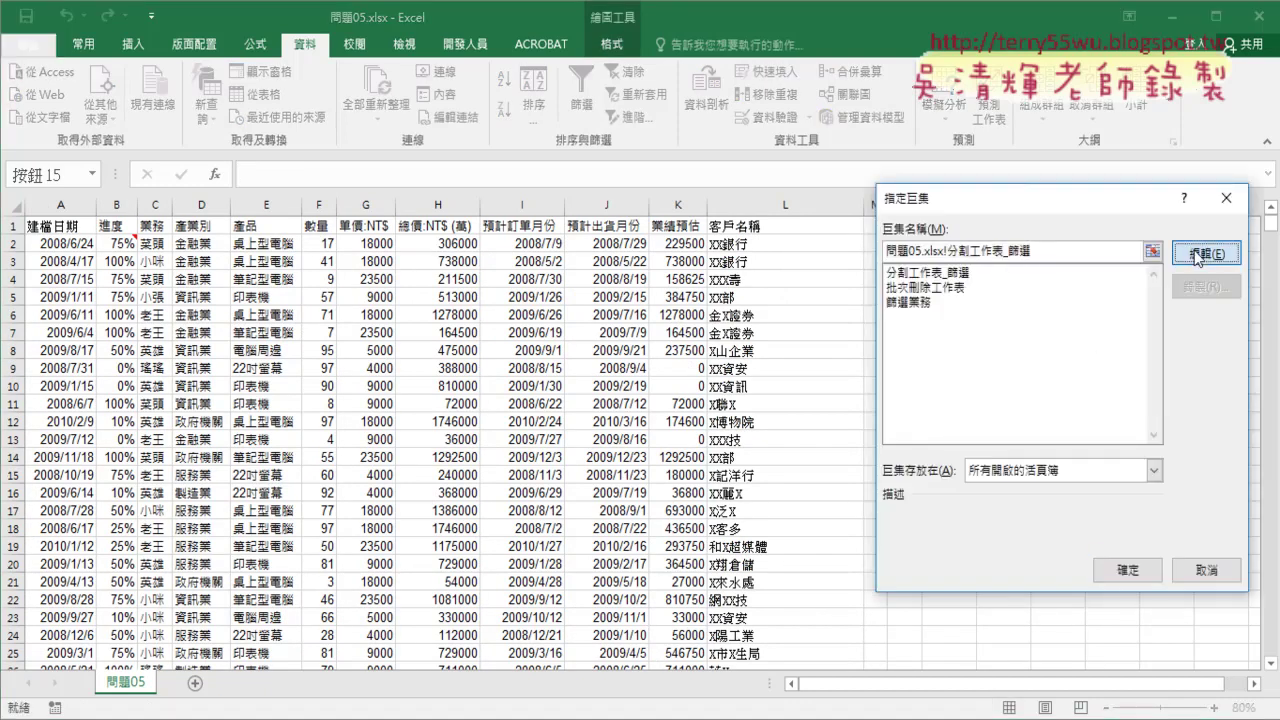
pyautogui.click(600, 205)
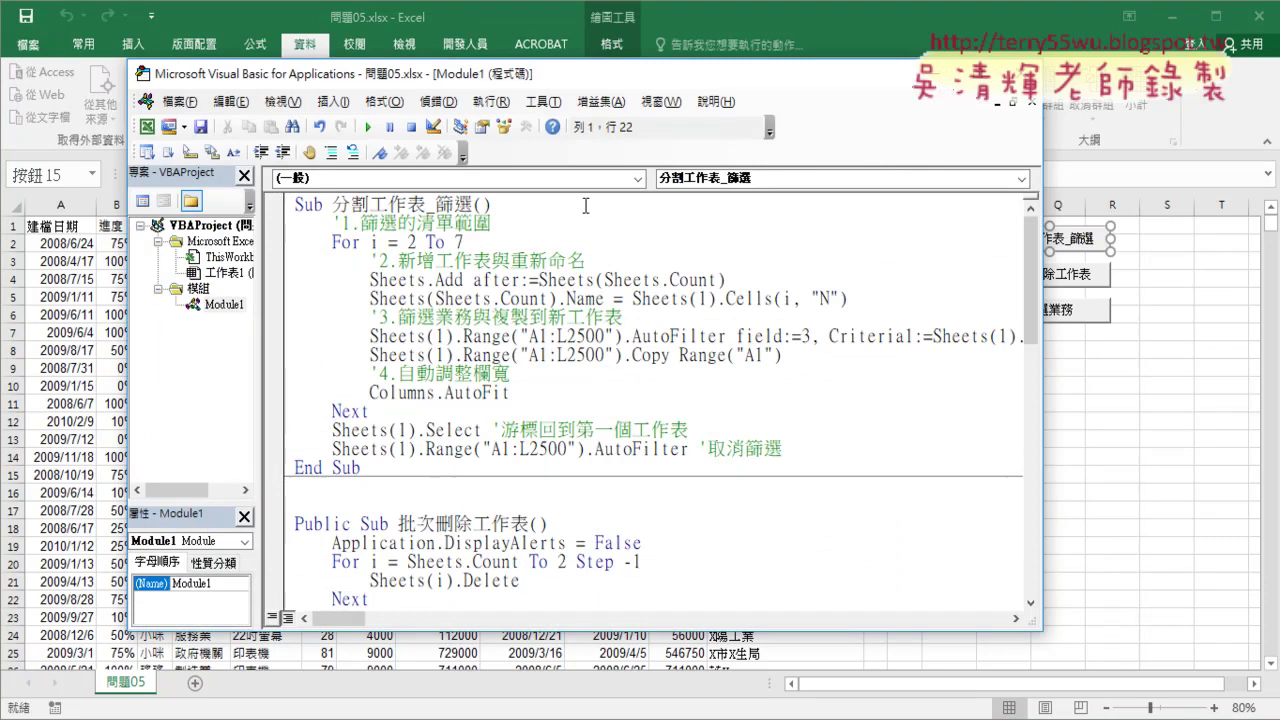
pyautogui.press('Return')
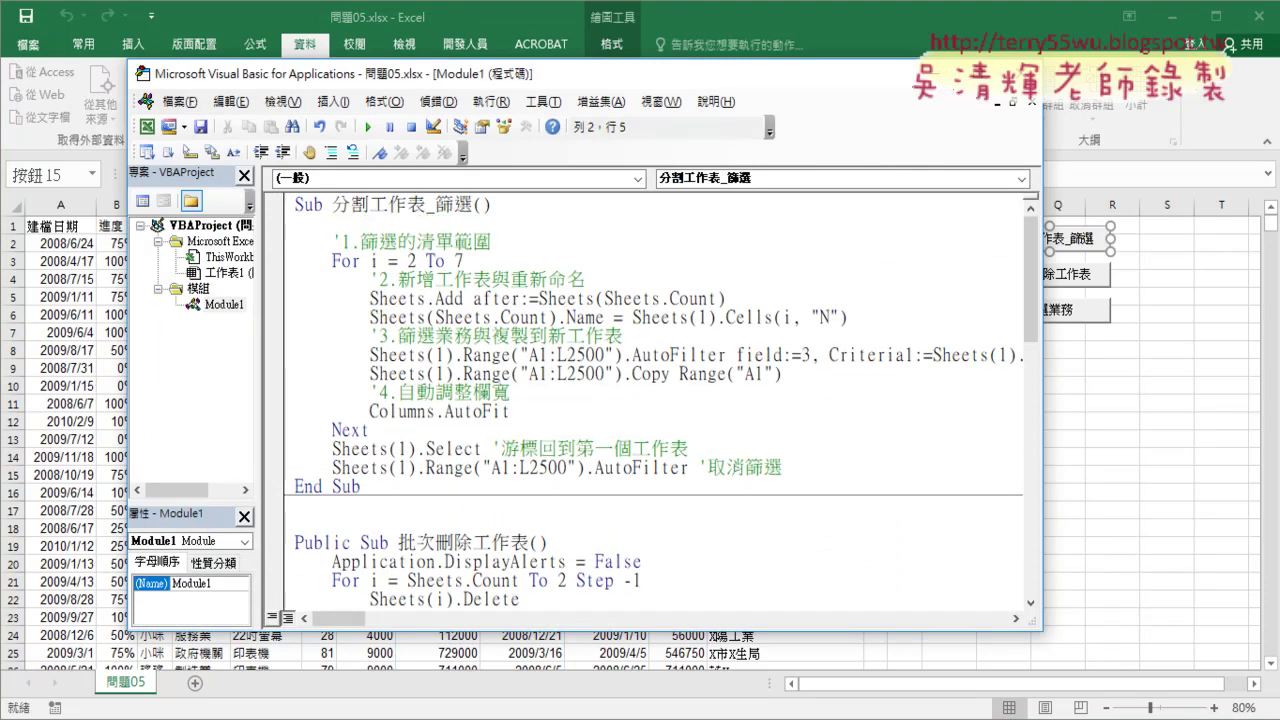
pyautogui.write('ㄚap')
pyautogui.write('pl')
pyautogui.write('icat')
pyautogui.write('ion.')
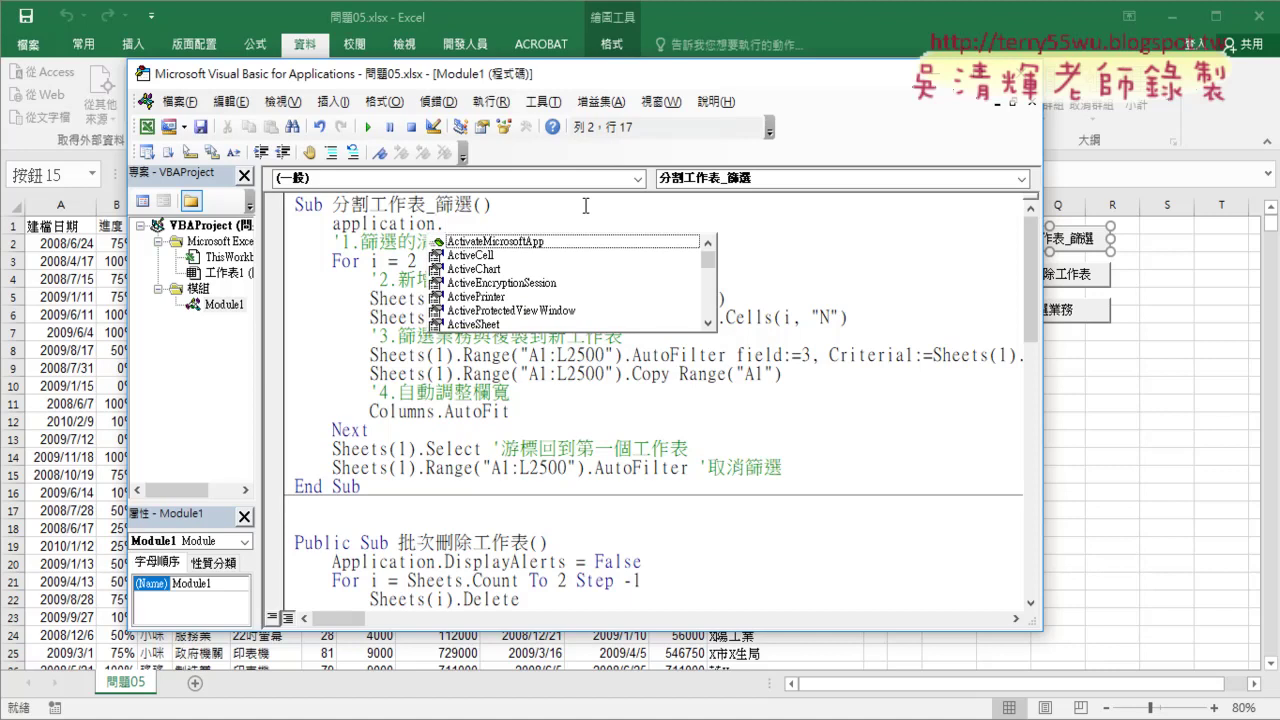
pyautogui.write('s')
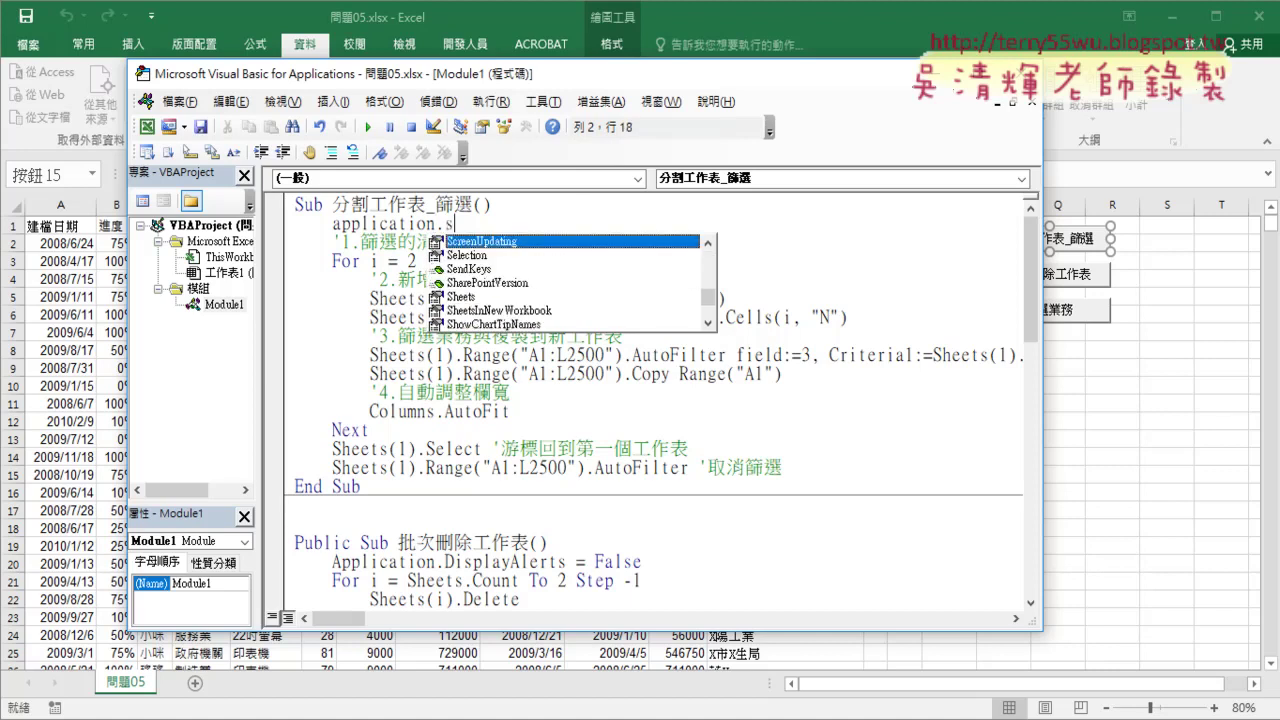
# - Complete line 2 as Application.ScreenUpdating = False
pyautogui.press('Tab')
pyautogui.write('=')
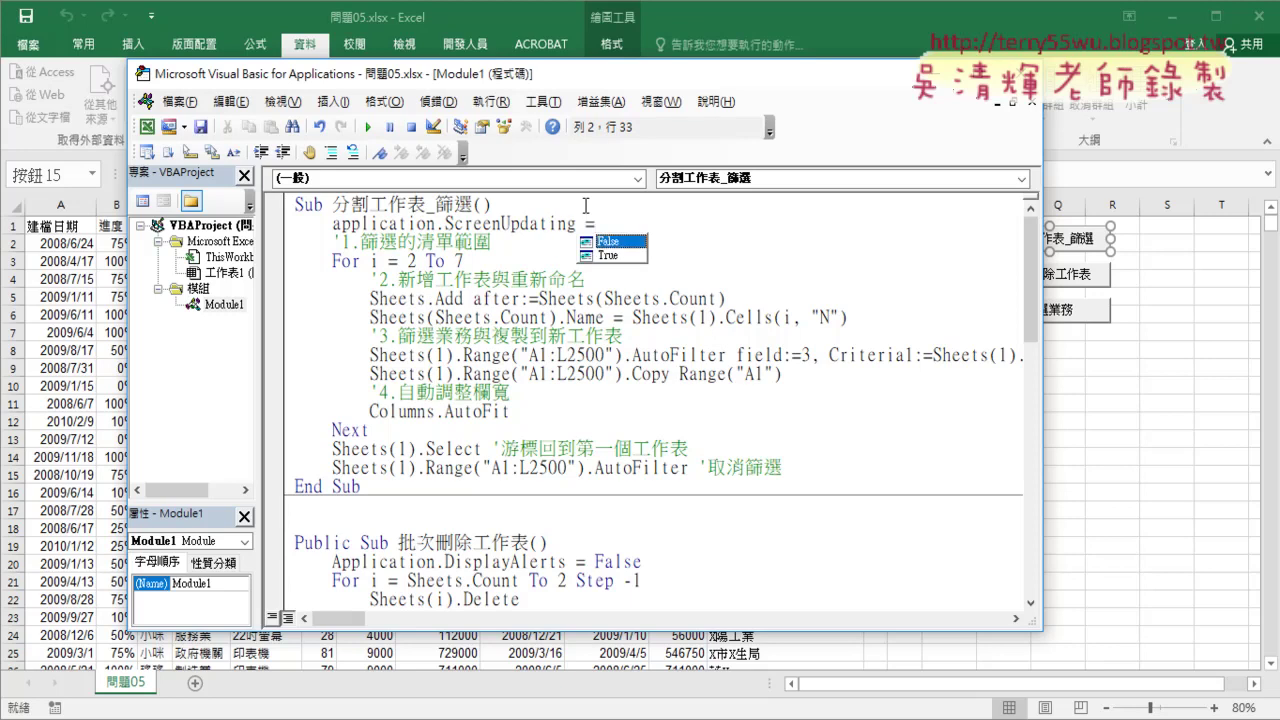
pyautogui.press('Tab')
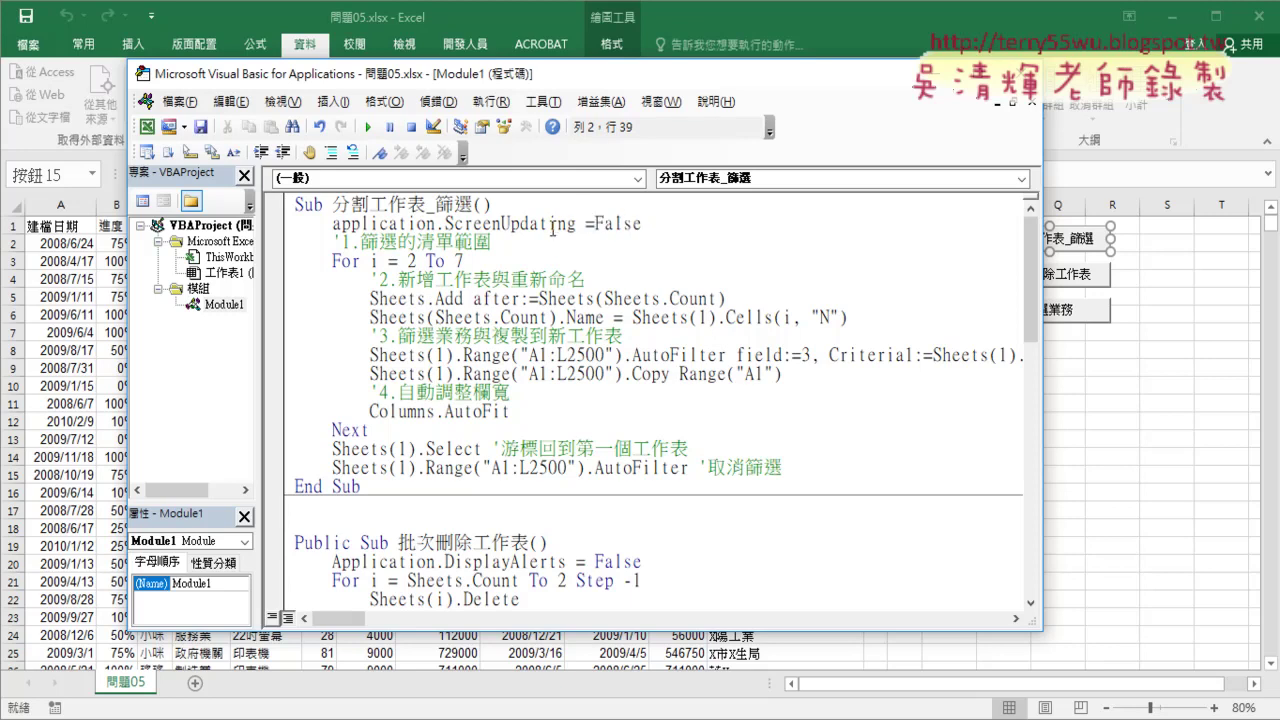
pyautogui.moveTo(492, 224); pyautogui.dragTo(580, 224)
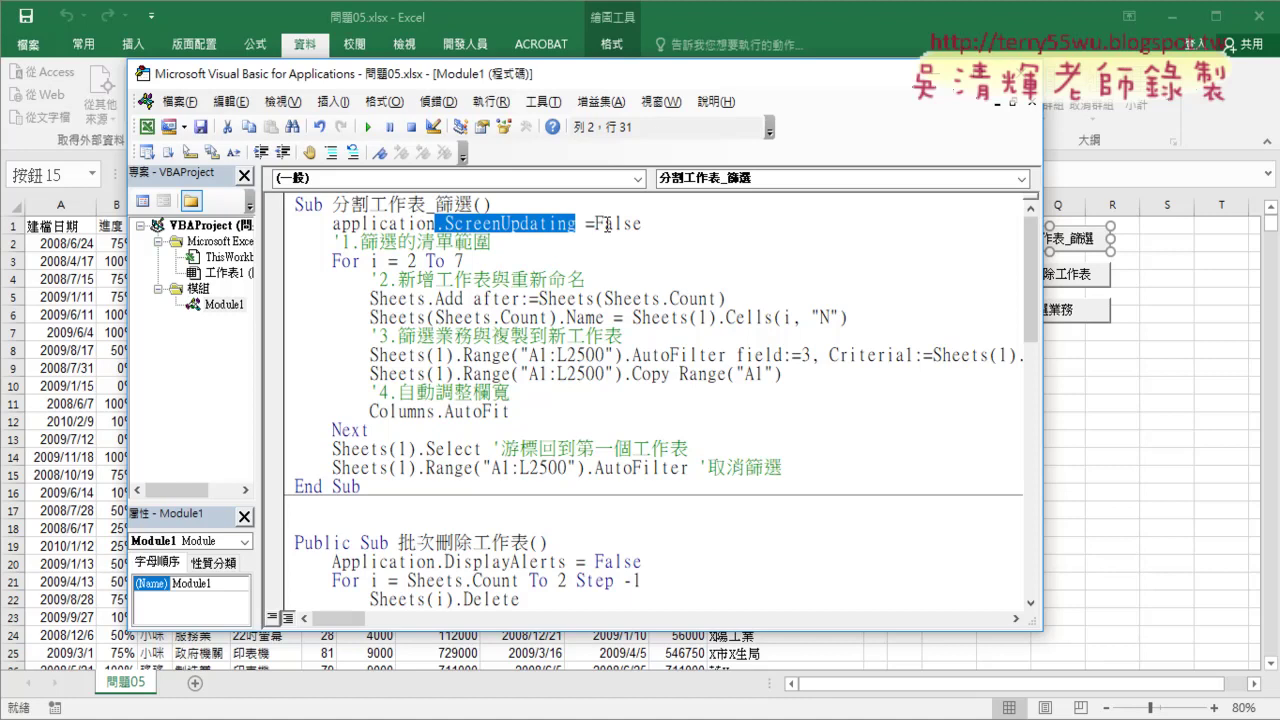
pyautogui.click(531, 280)
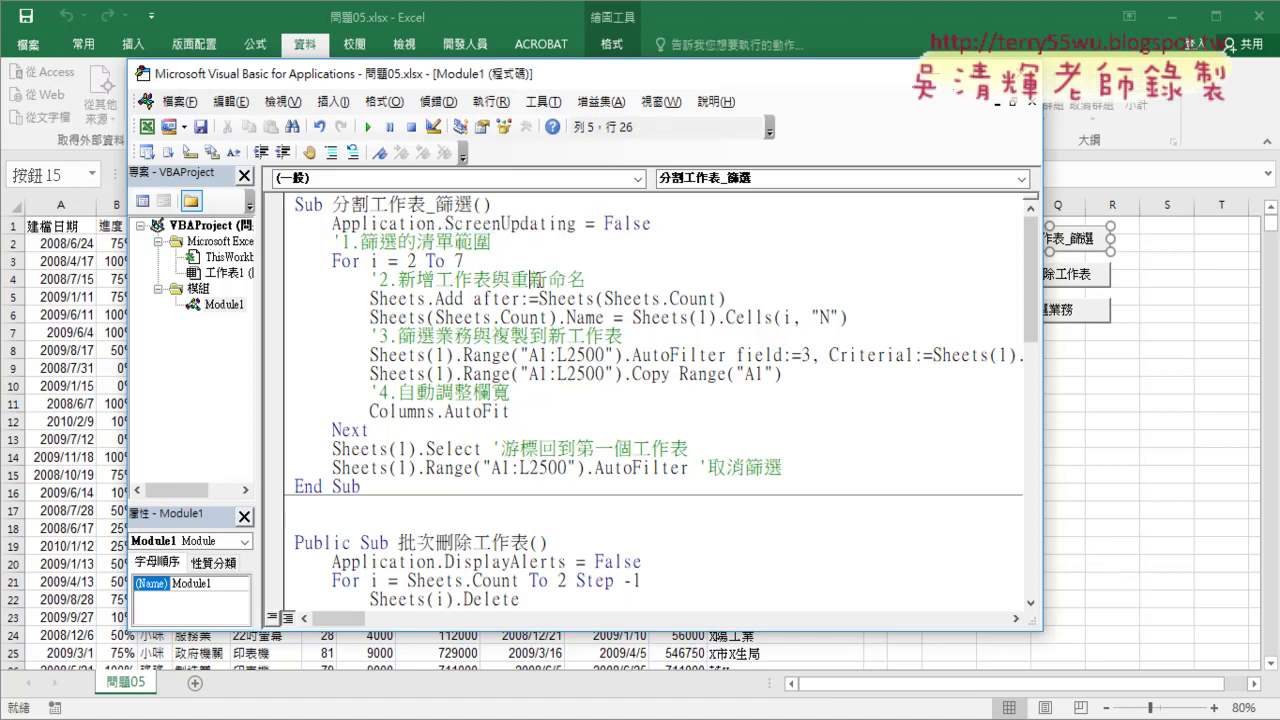
# - Look up the ScreenUpdating property in VBA help with F1
pyautogui.moveTo(436, 224); pyautogui.dragTo(653, 224)
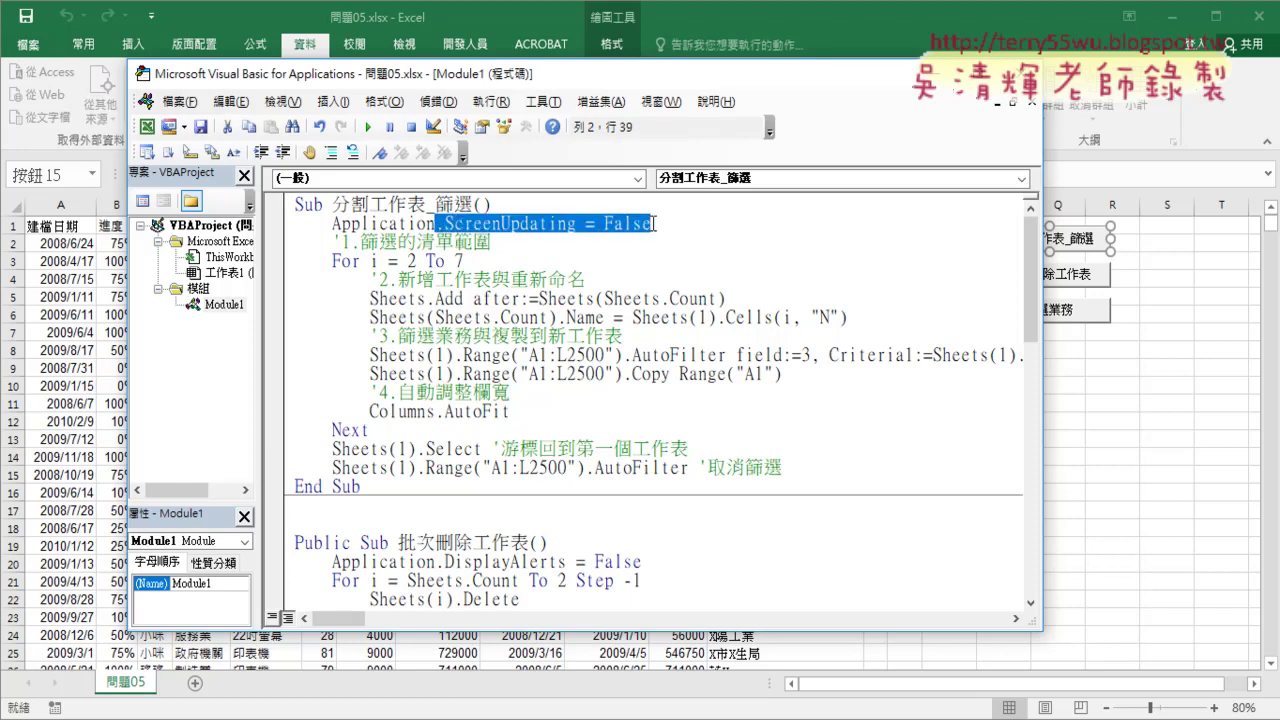
pyautogui.write('.')
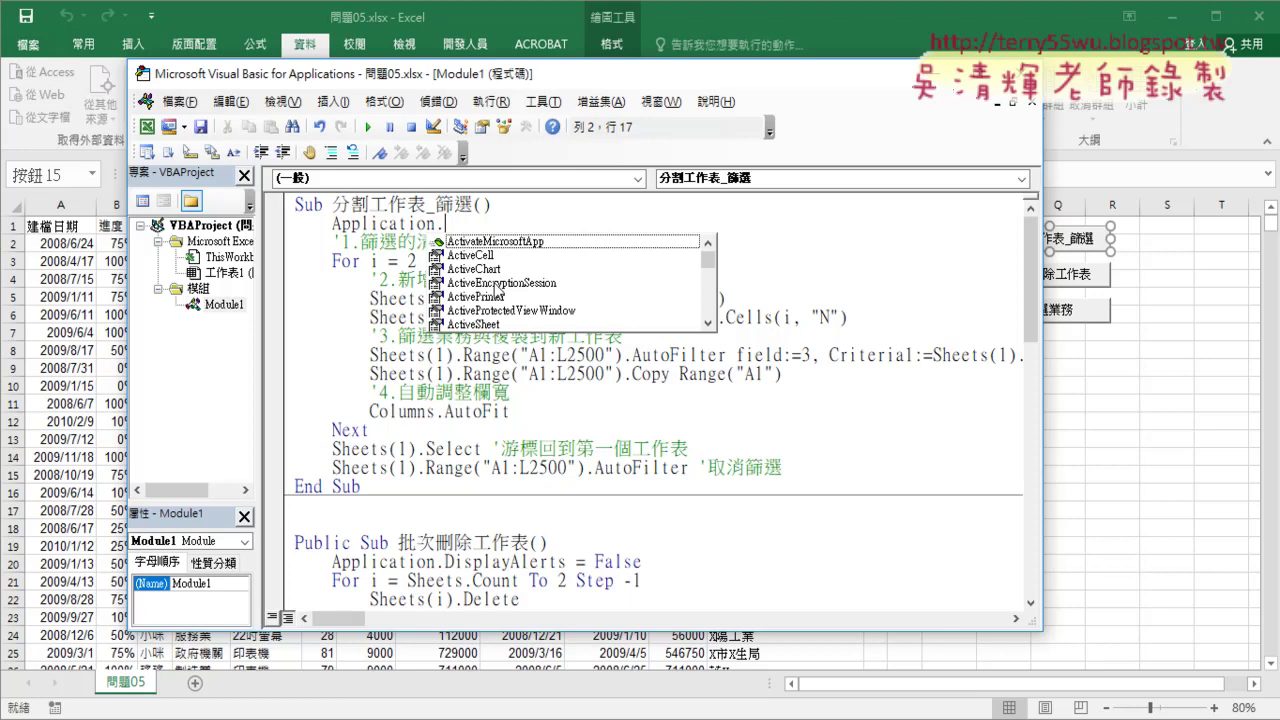
pyautogui.hotkey('ctrl', 'z')
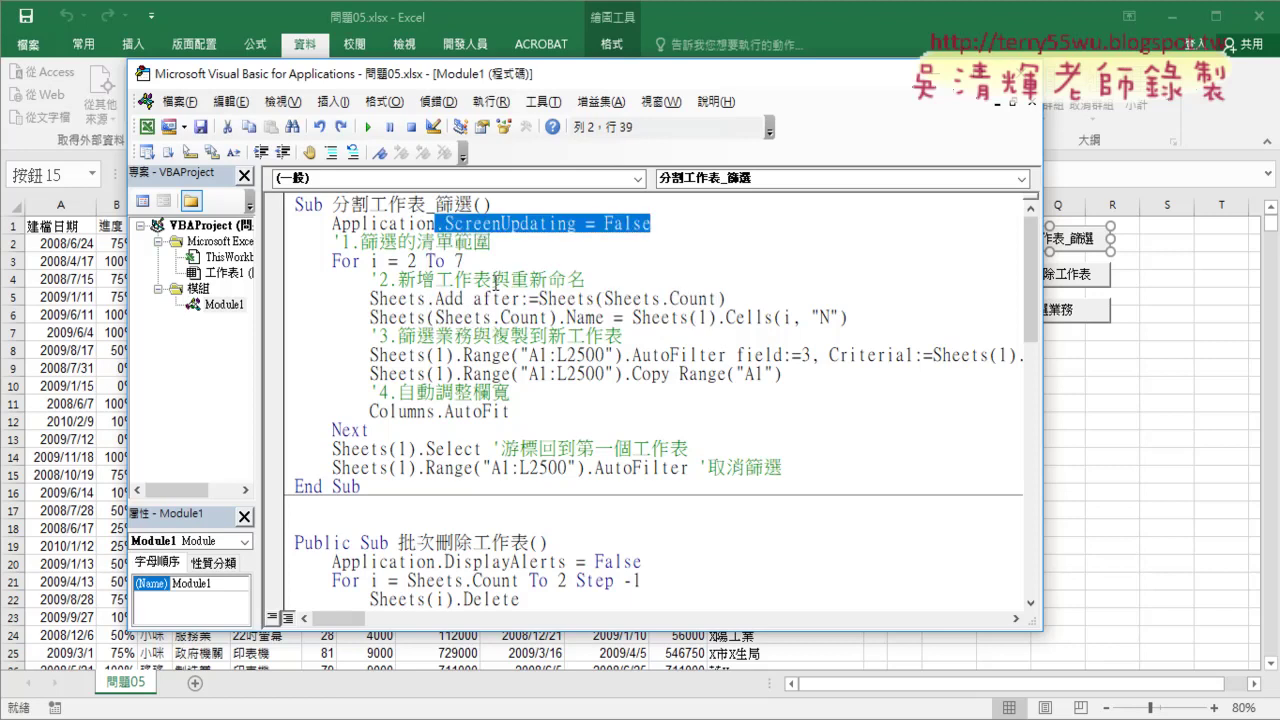
pyautogui.click(541, 231)
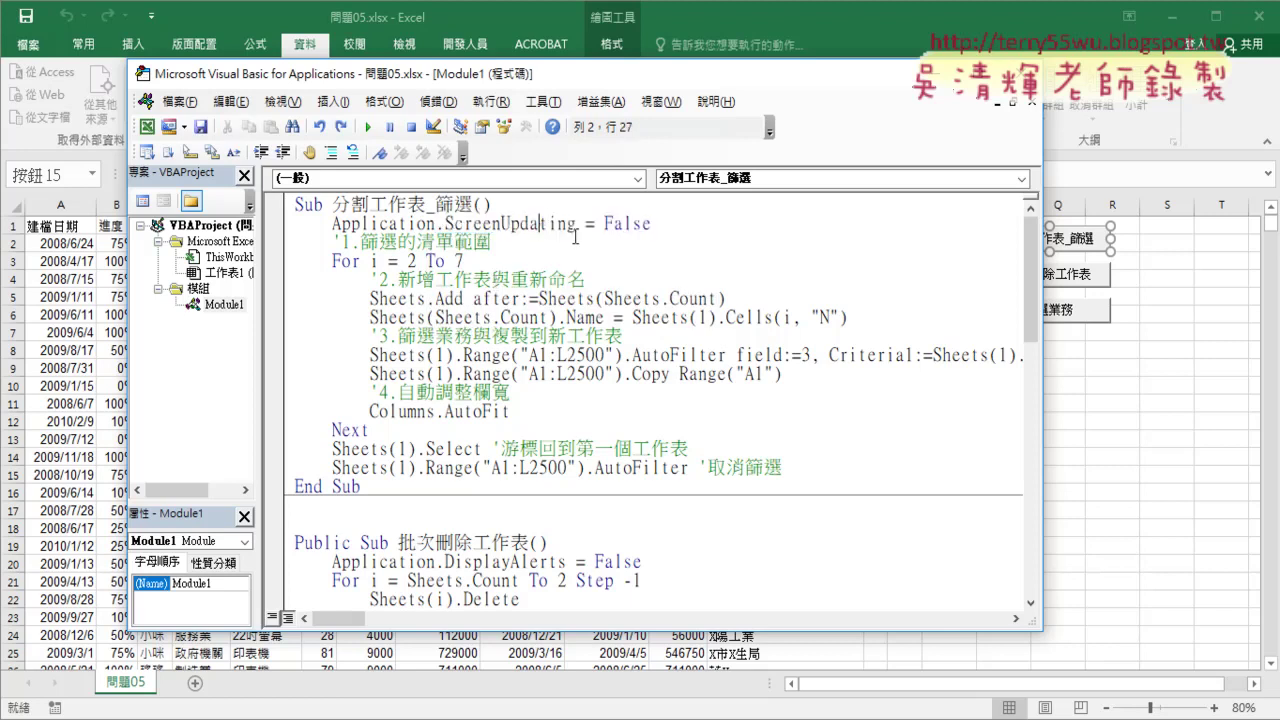
pyautogui.press('F1')
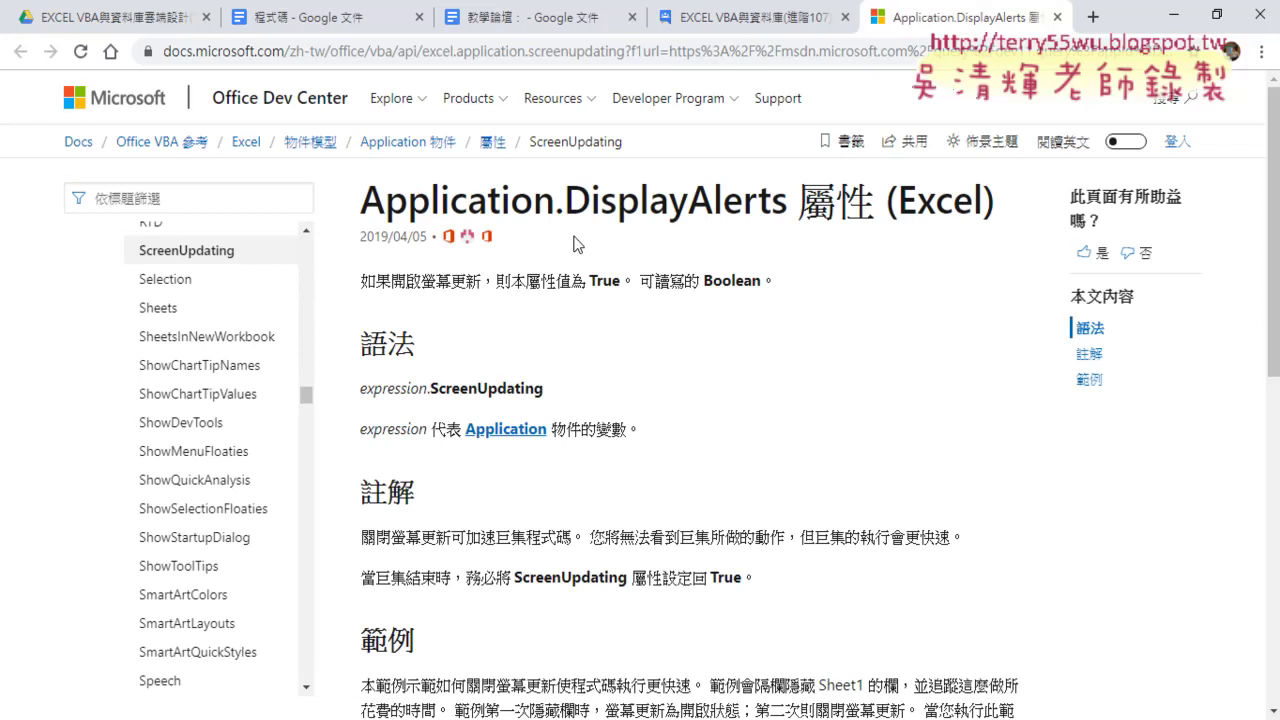
pyautogui.moveTo(566, 200); pyautogui.dragTo(786, 204)
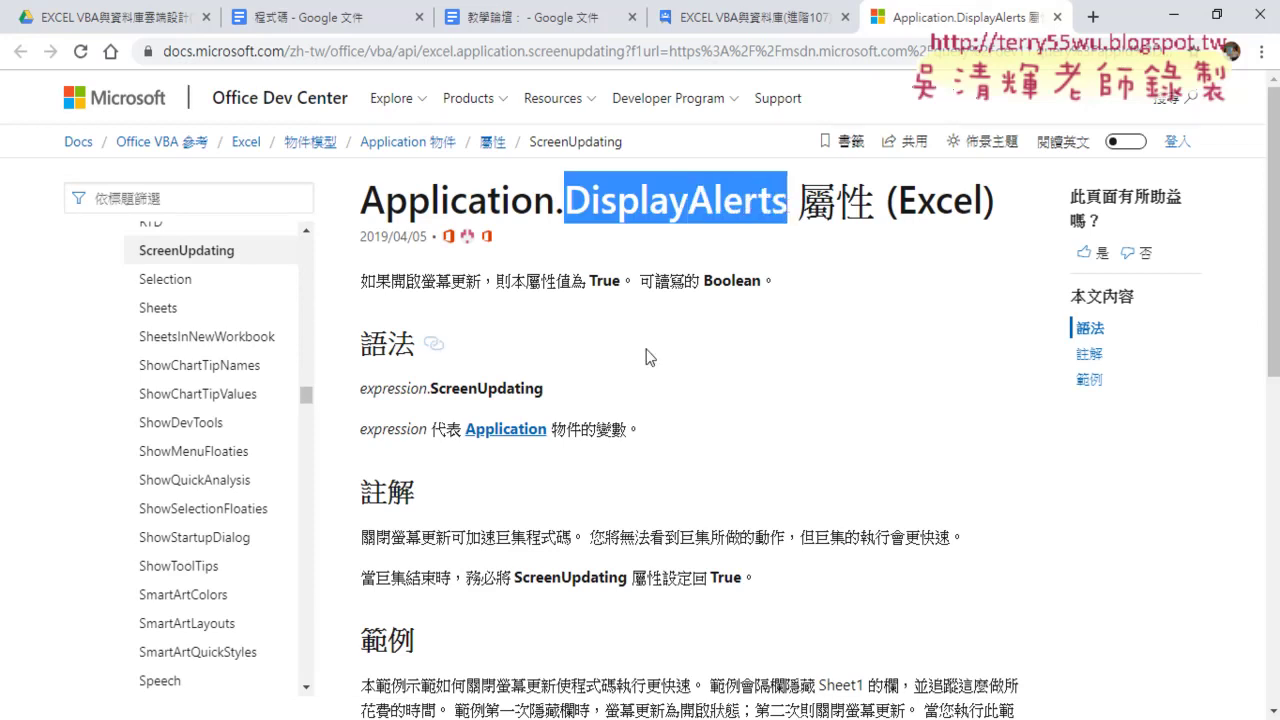
pyautogui.moveTo(560, 390); pyautogui.dragTo(428, 380)
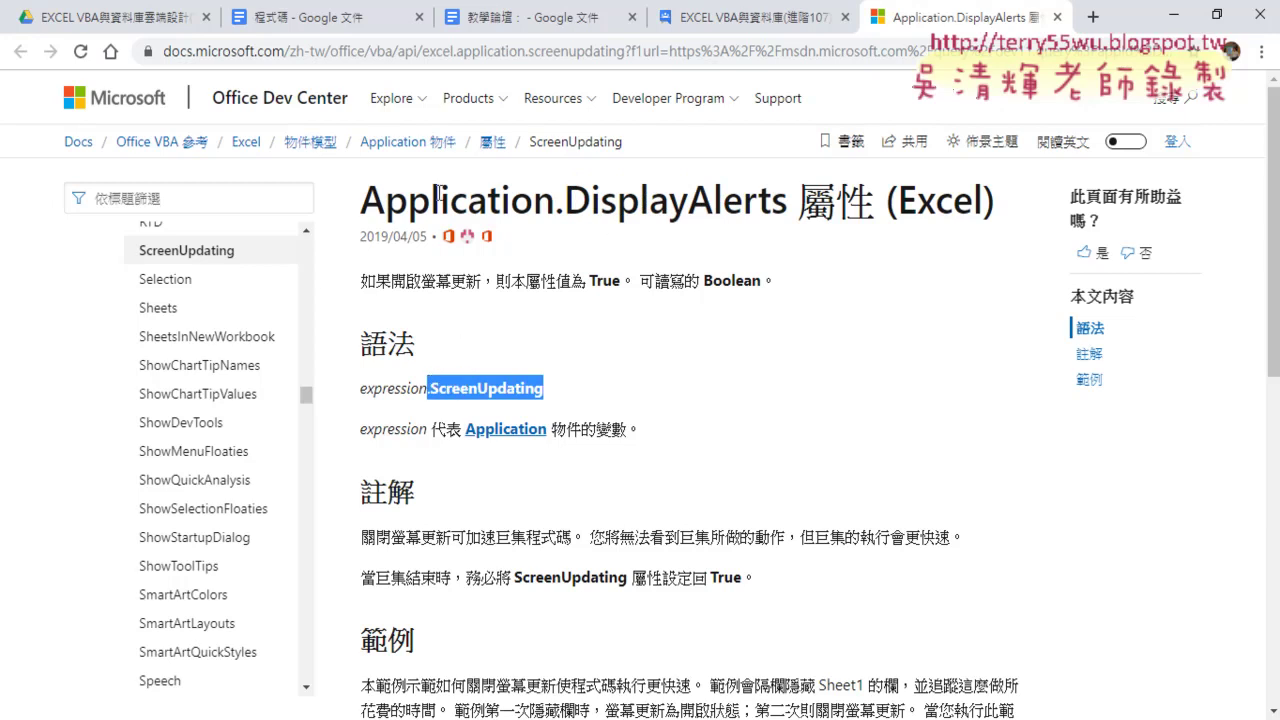
pyautogui.moveTo(370, 204); pyautogui.dragTo(554, 205)
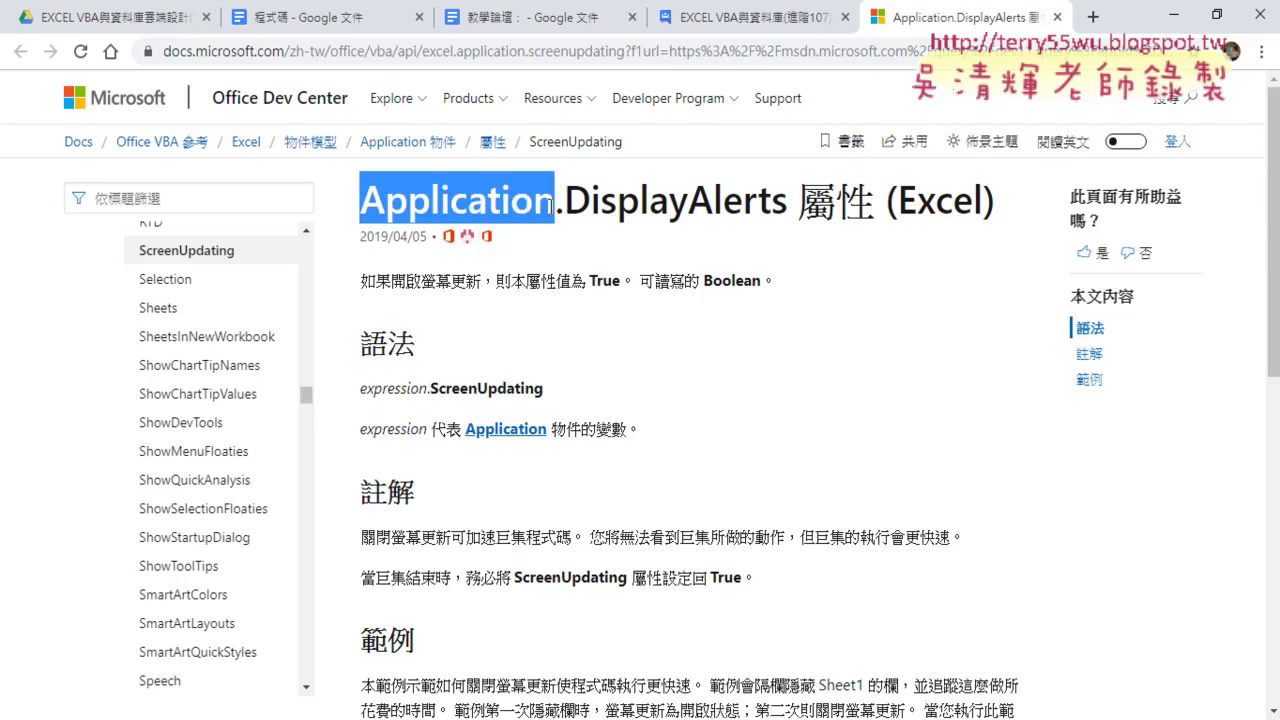
pyautogui.scroll(-3, 697, 370)
pyautogui.scroll(3, 697, 370)
pyautogui.click(308, 232)
pyautogui.click(308, 232)
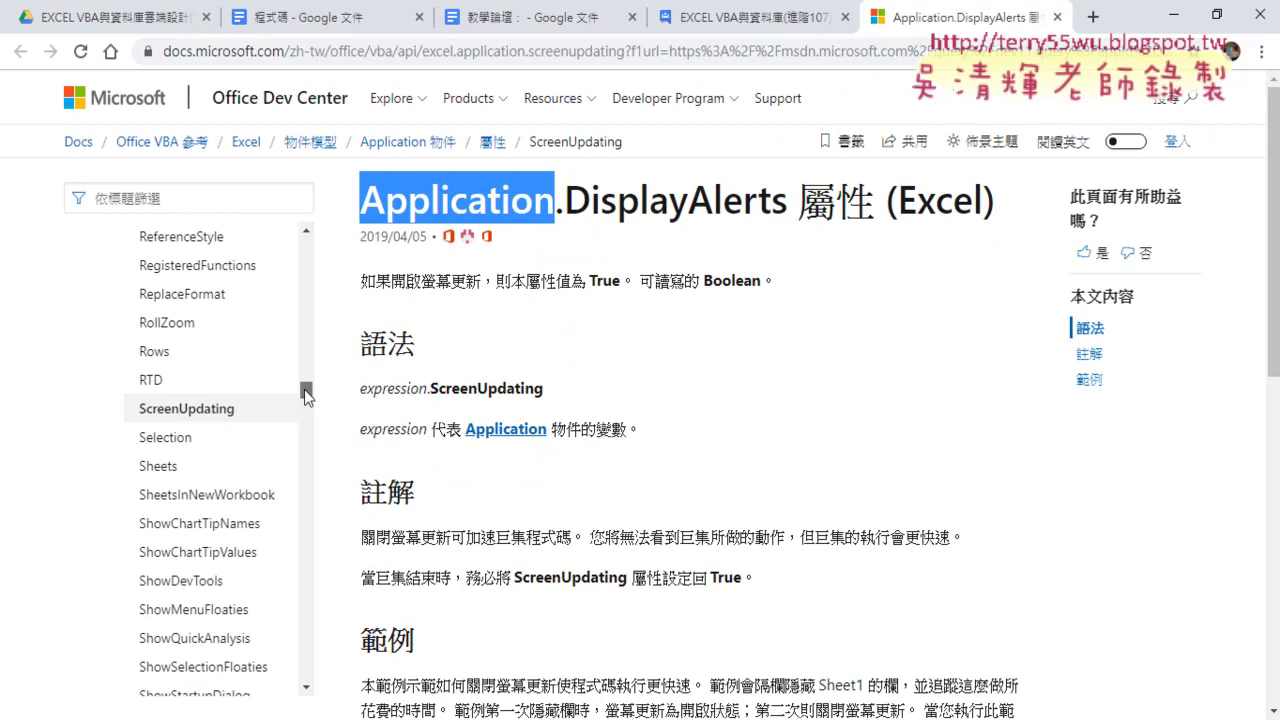
pyautogui.moveTo(305, 390); pyautogui.dragTo(314, 276)
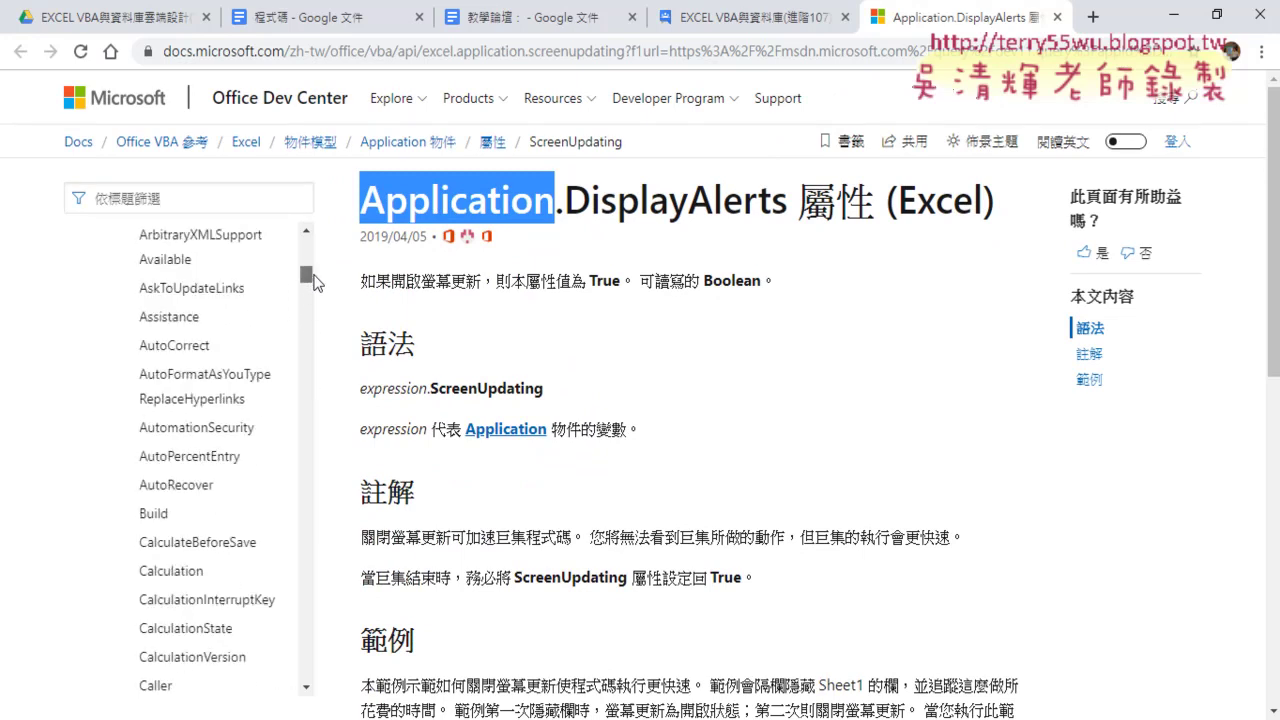
pyautogui.scroll(2, 314, 276)
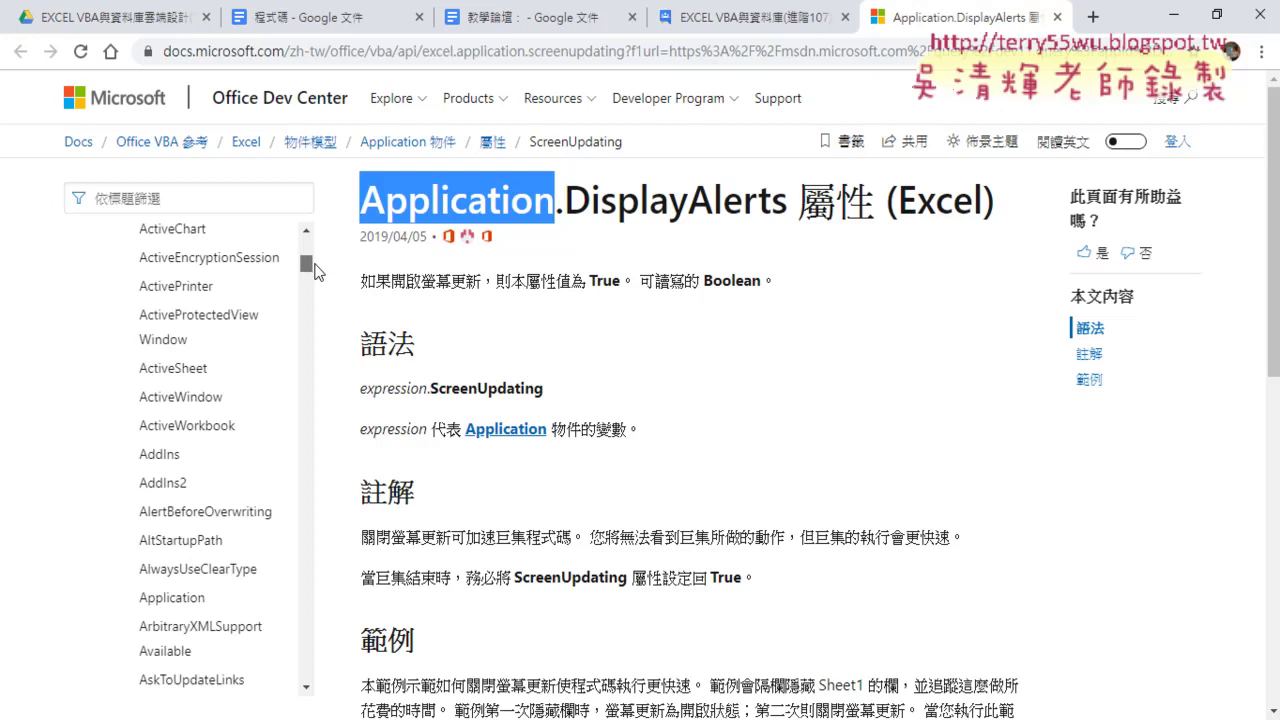
pyautogui.click(308, 232)
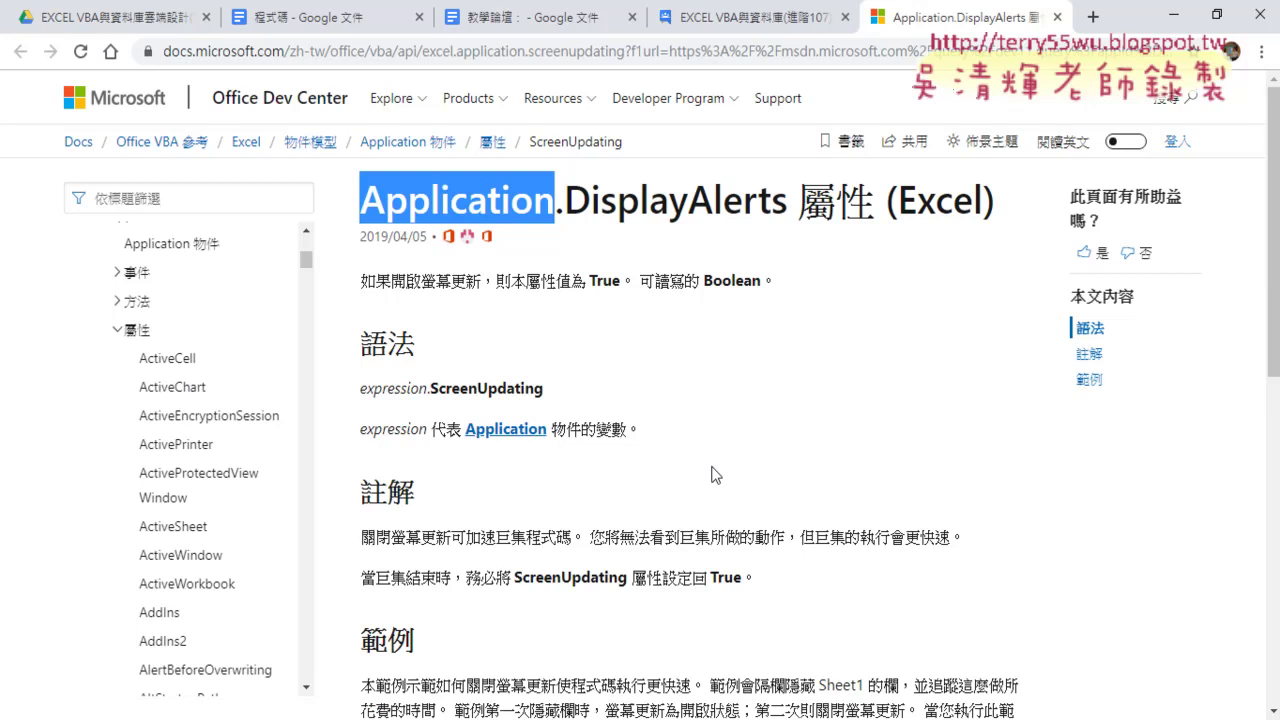
pyautogui.scroll(-1, 640, 400)
pyautogui.moveTo(362, 438); pyautogui.dragTo(577, 444)
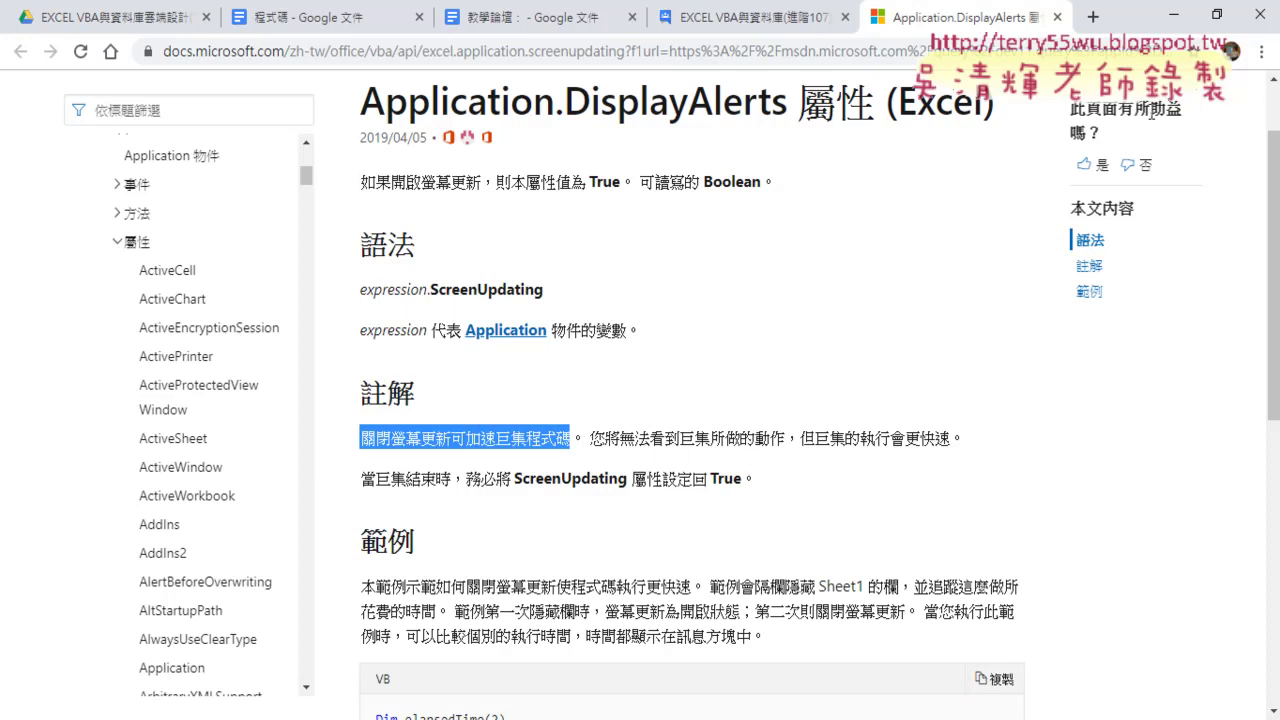
# - Add Application.ScreenUpdating = True before End Sub, then rerun 分割工作表_篩選 from the worksheet
pyautogui.click(1062, 20)
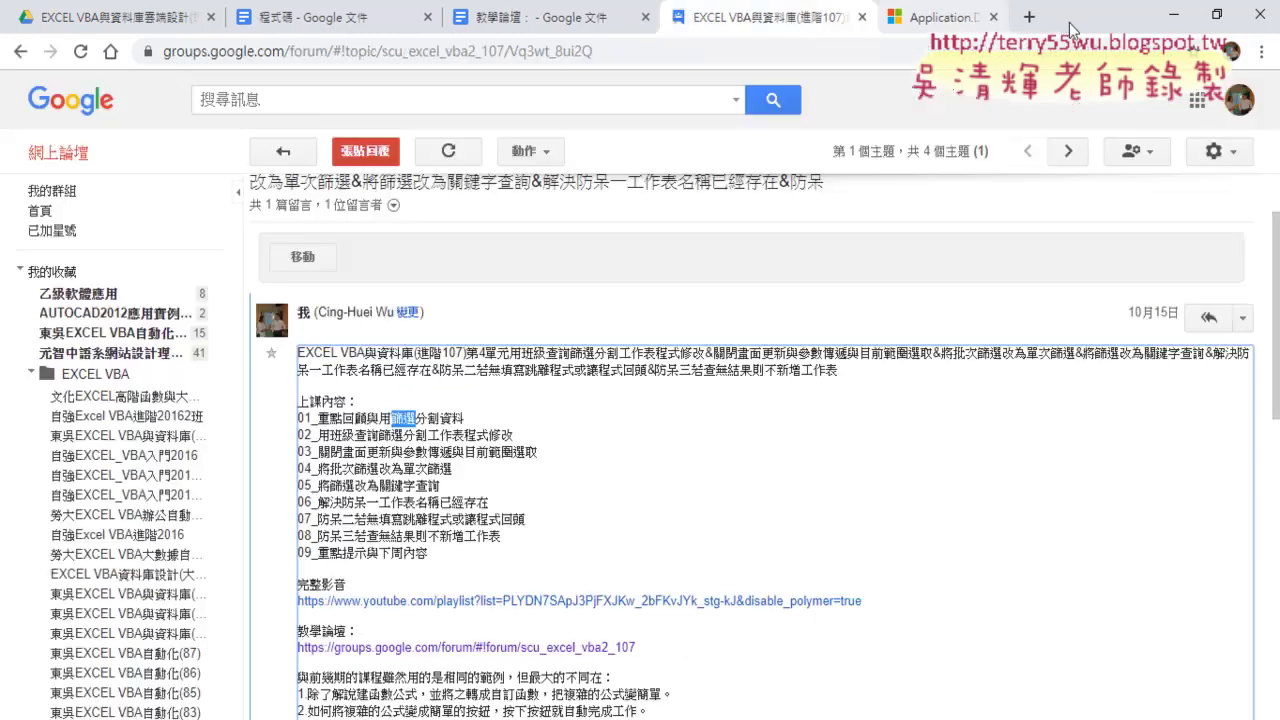
pyautogui.click(1174, 14)
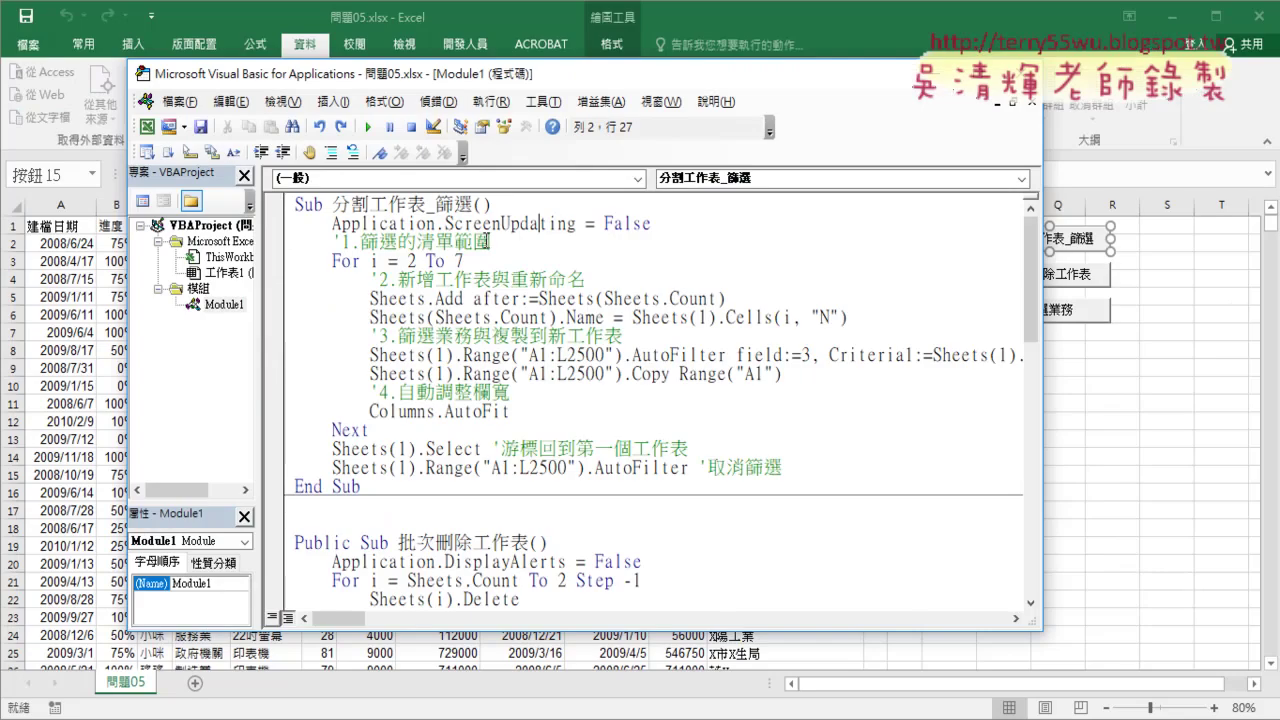
pyautogui.click(418, 224)
pyautogui.click(808, 472)
pyautogui.press('Return')
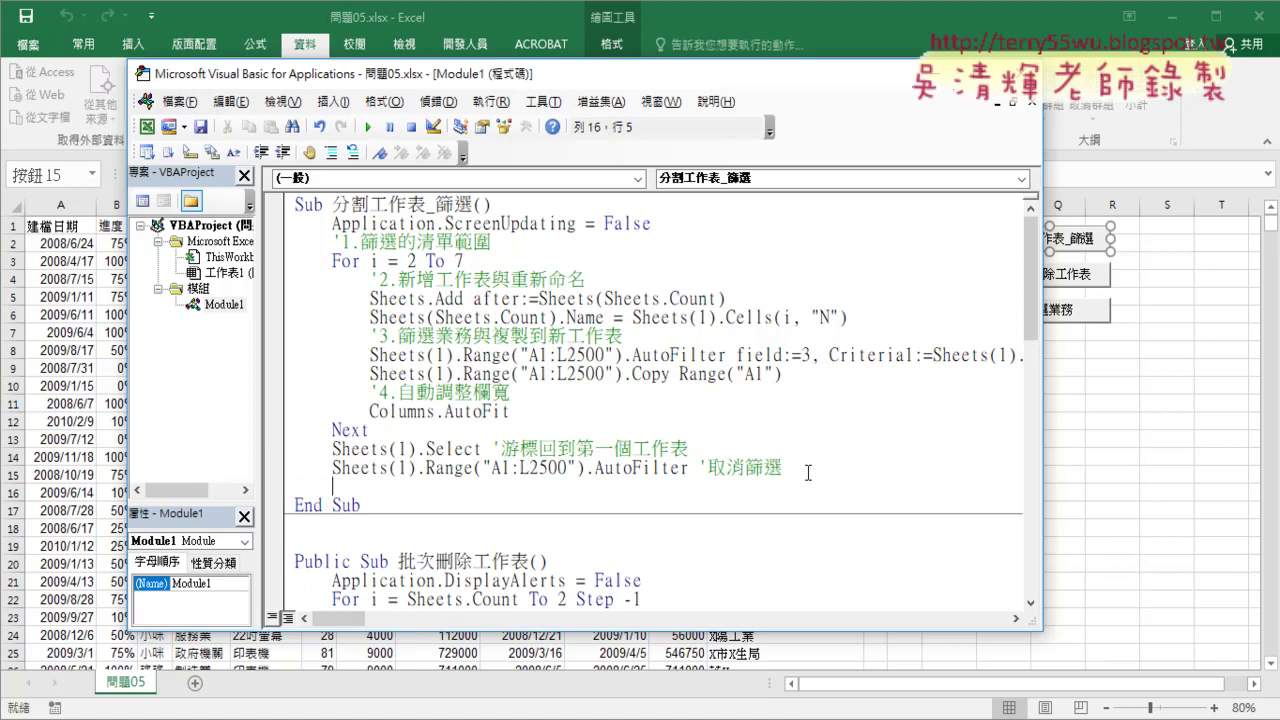
pyautogui.moveTo(332, 230)
pyautogui.mouseDown()
pyautogui.moveTo(597, 230)
pyautogui.moveTo(580, 232)
pyautogui.mouseUp()
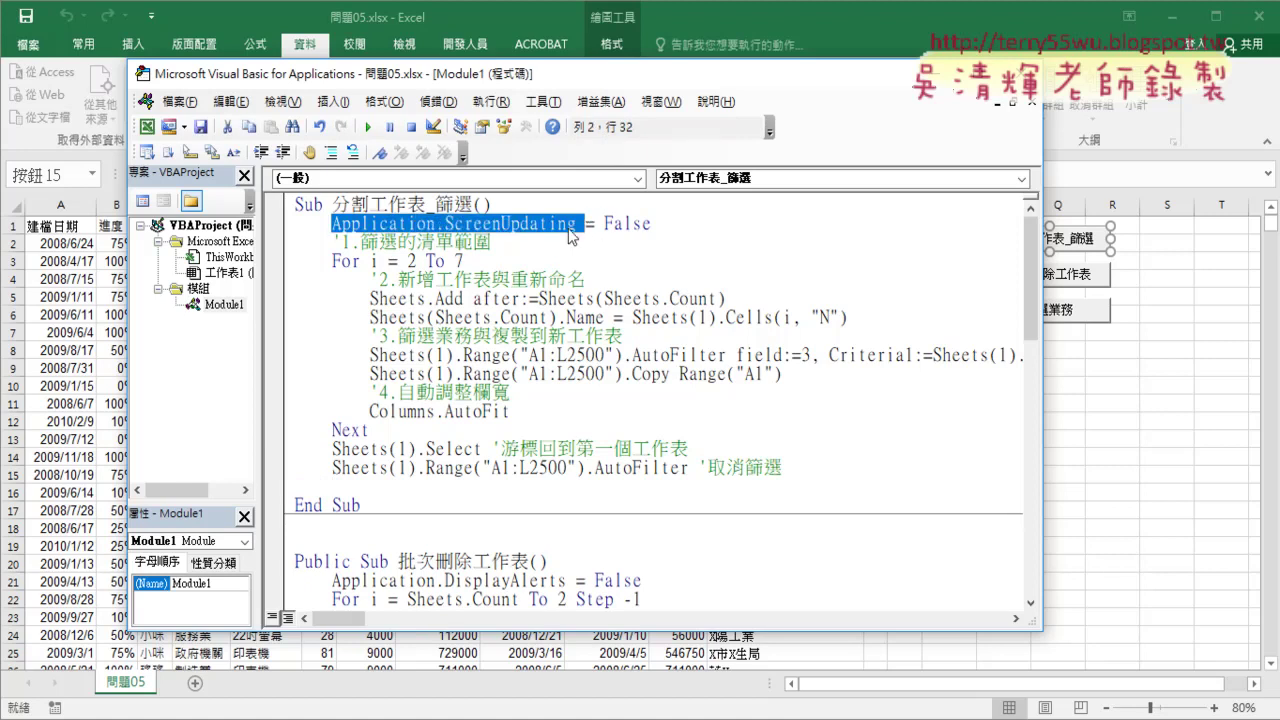
pyautogui.click(510, 495)
pyautogui.write('Application.ScreenUpdating')
pyautogui.write('=')
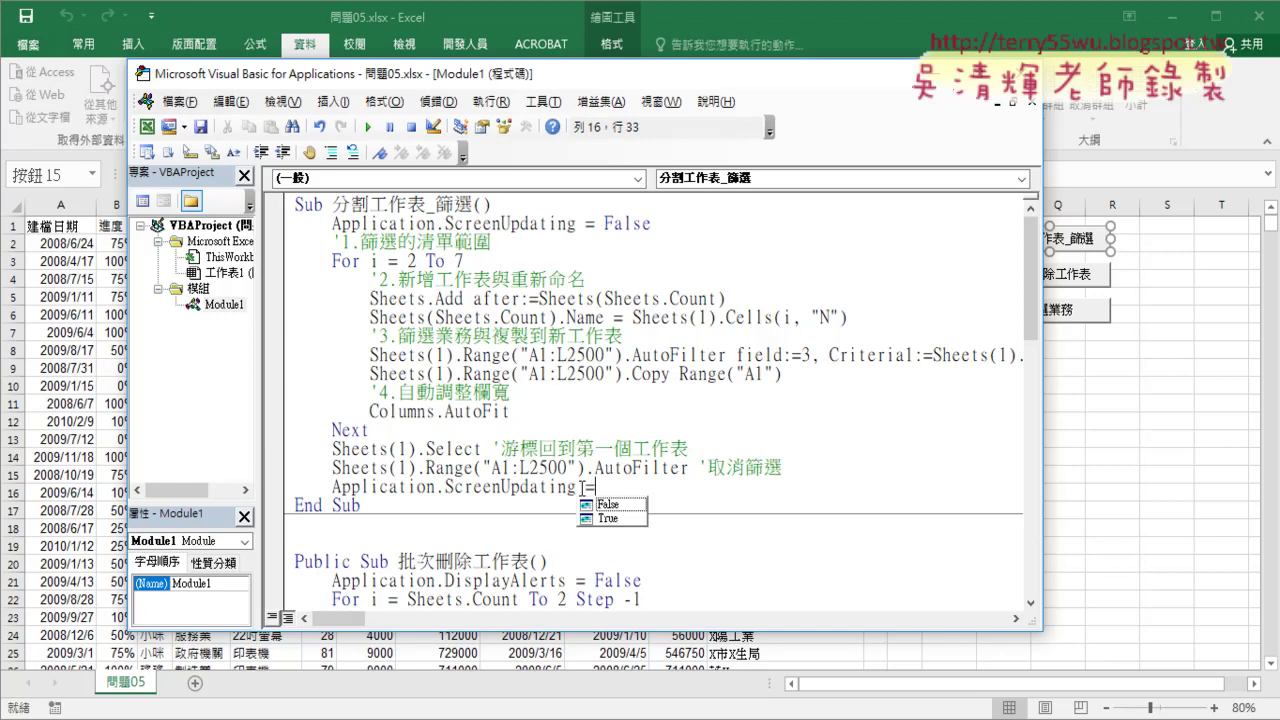
pyautogui.write('t')
pyautogui.press('space')
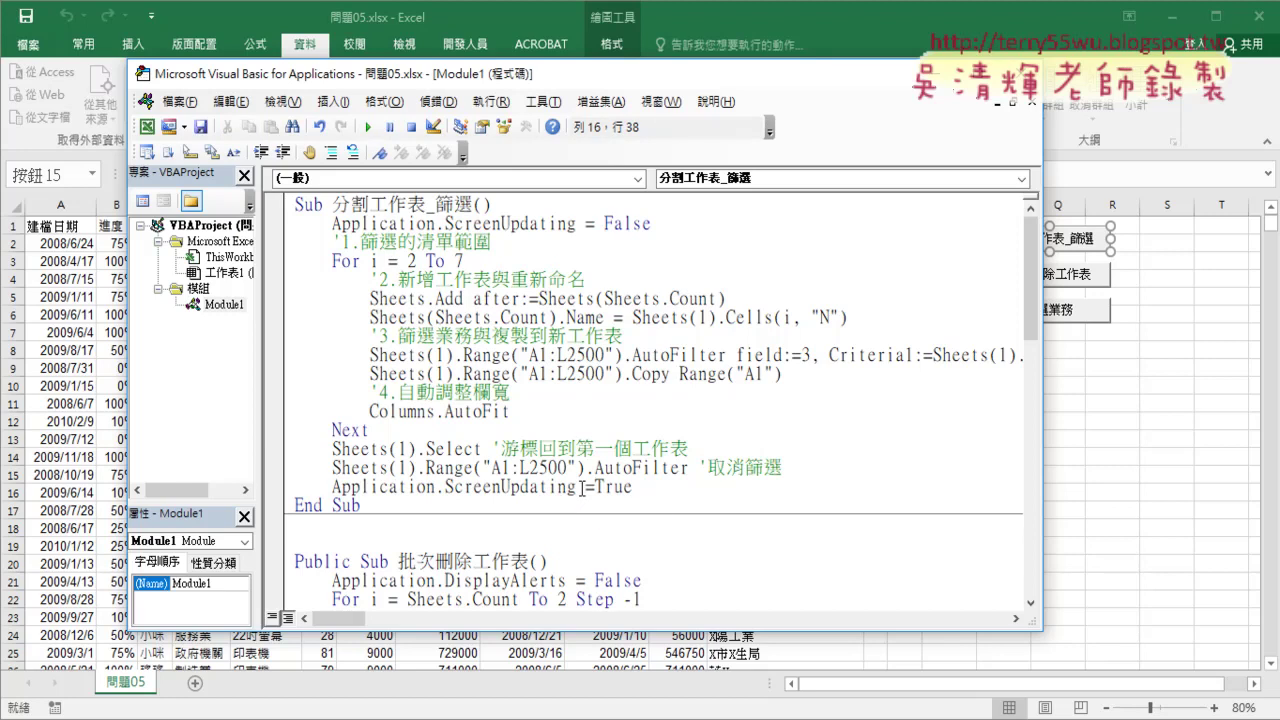
pyautogui.click(1112, 474)
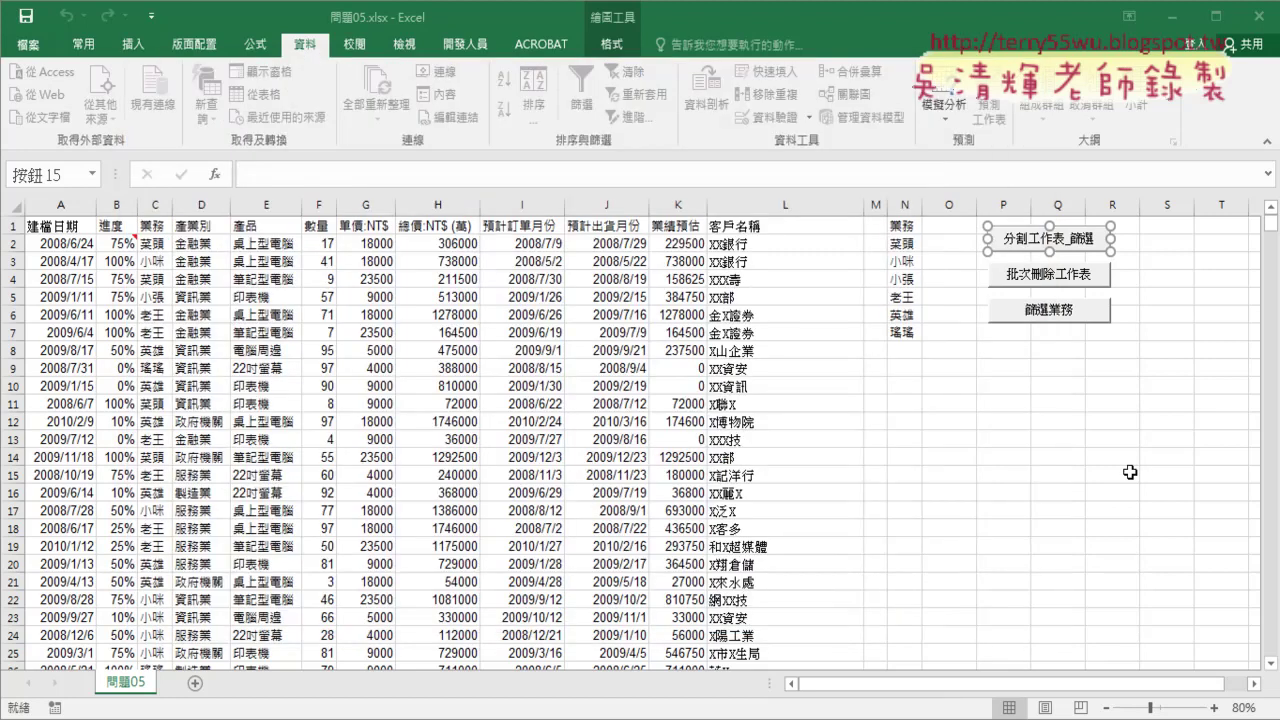
pyautogui.click(1040, 244)
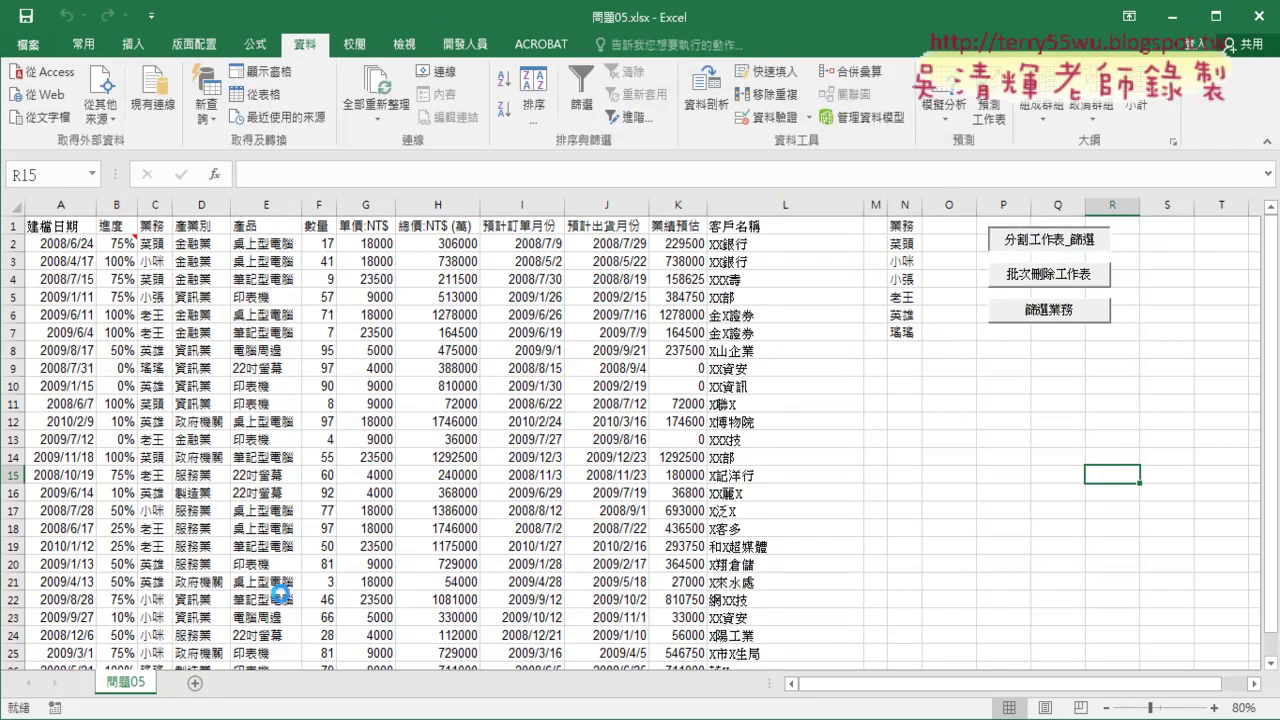
pyautogui.click(1015, 278)
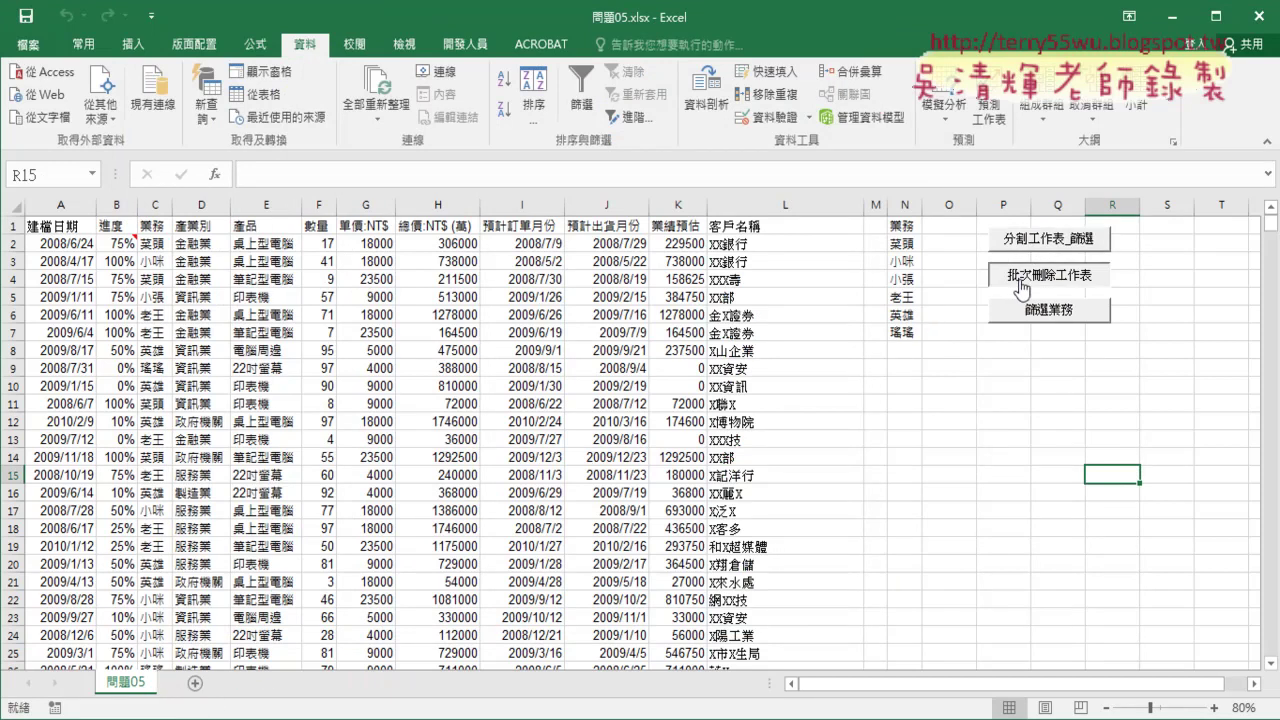
pyautogui.click(1040, 240)
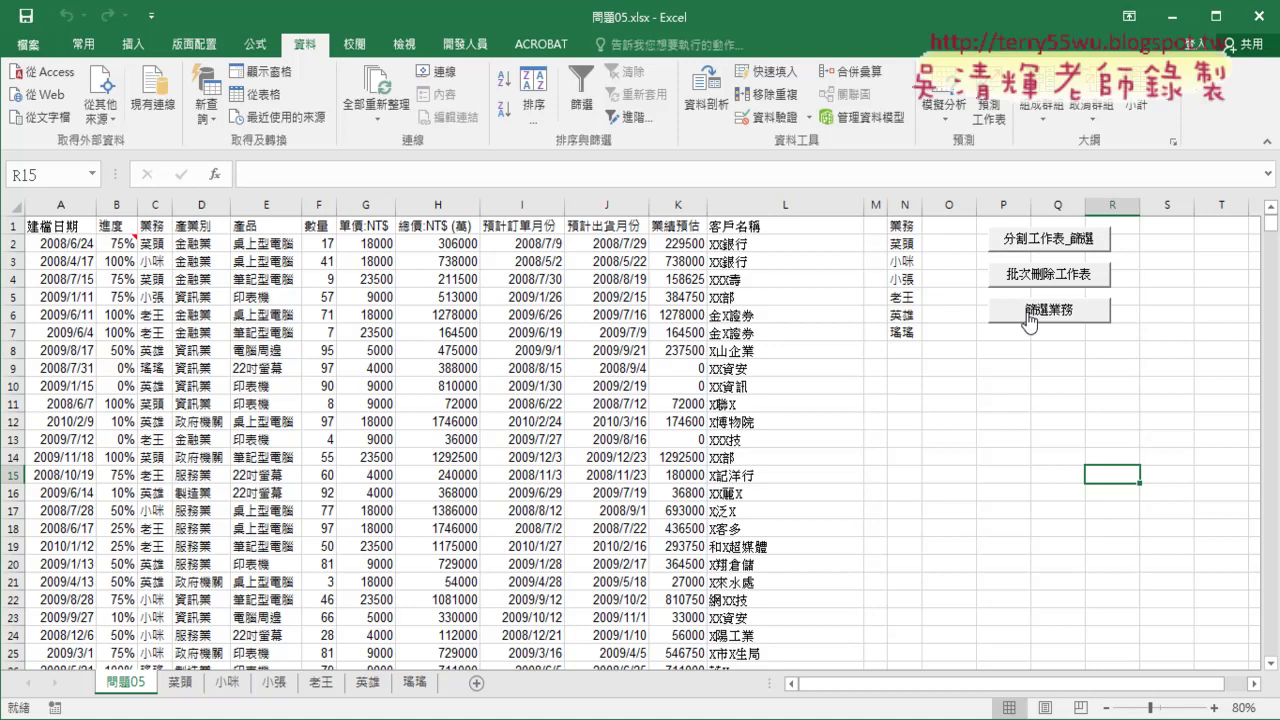
pyautogui.click(1028, 276)
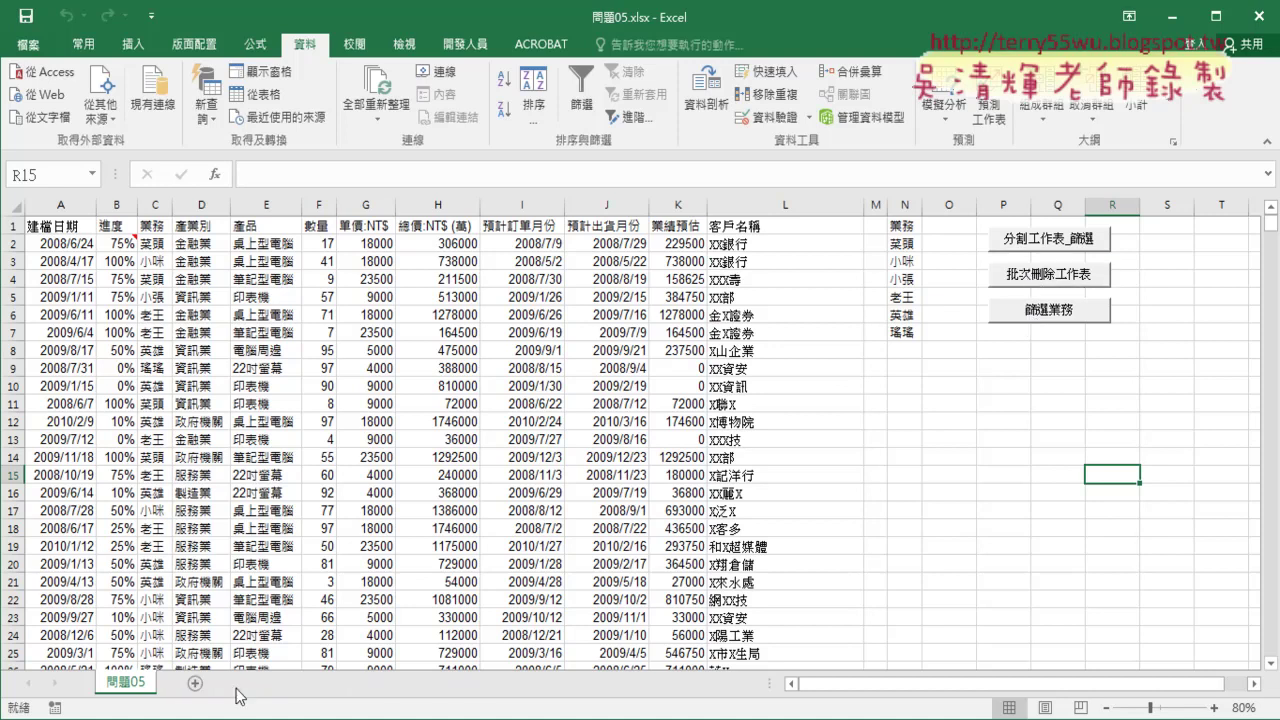
# - Run the 篩選業務 macro and enter the salesperson name 小咪 in its prompt
pyautogui.click(1028, 316)
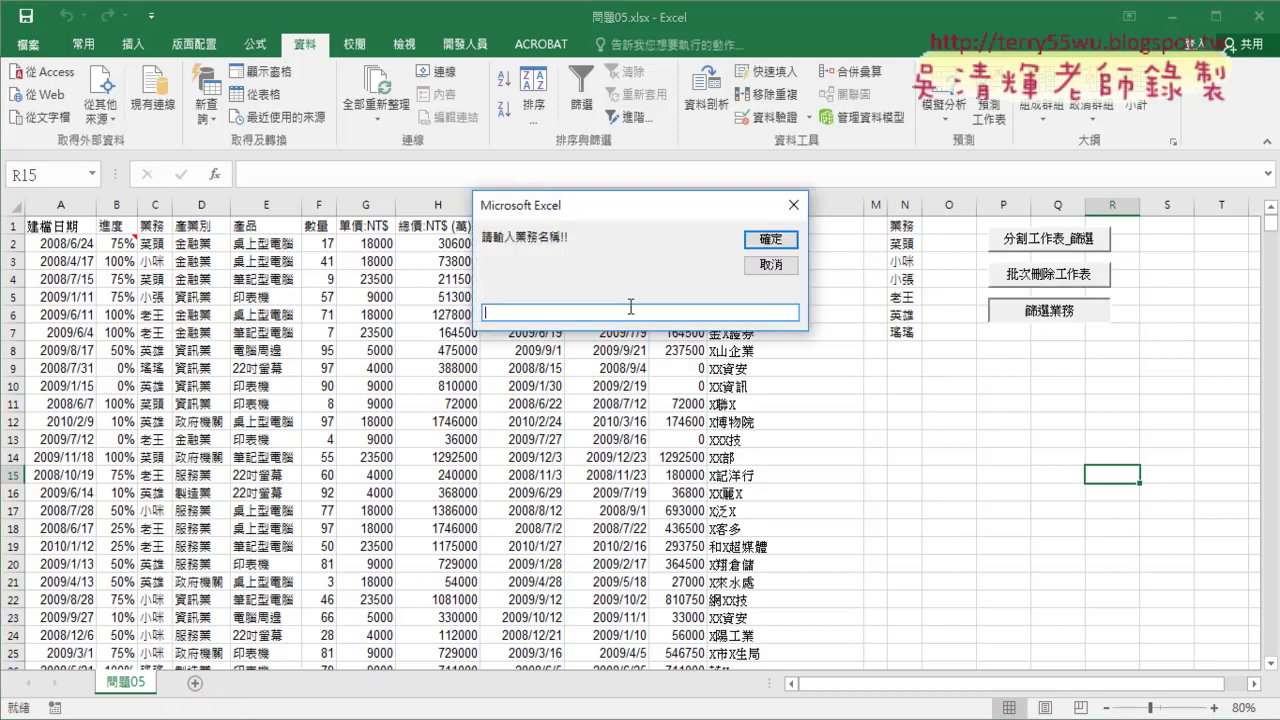
pyautogui.write('ㄒ')
pyautogui.write('ㄧㄠ3')
pyautogui.press('Return')
pyautogui.write('小ㄇㄧ')
pyautogui.press('space')
pyautogui.press('Return')
pyautogui.moveTo(631, 312); pyautogui.dragTo(440, 312)
# - Mark the prompt and entered name in red, then switch to the course forum
pyautogui.moveTo(460, 186); pyautogui.dragTo(460, 355)
pyautogui.moveTo(503, 213)
pyautogui.mouseDown()
pyautogui.moveTo(415, 340)
pyautogui.moveTo(455, 300)
pyautogui.mouseUp()
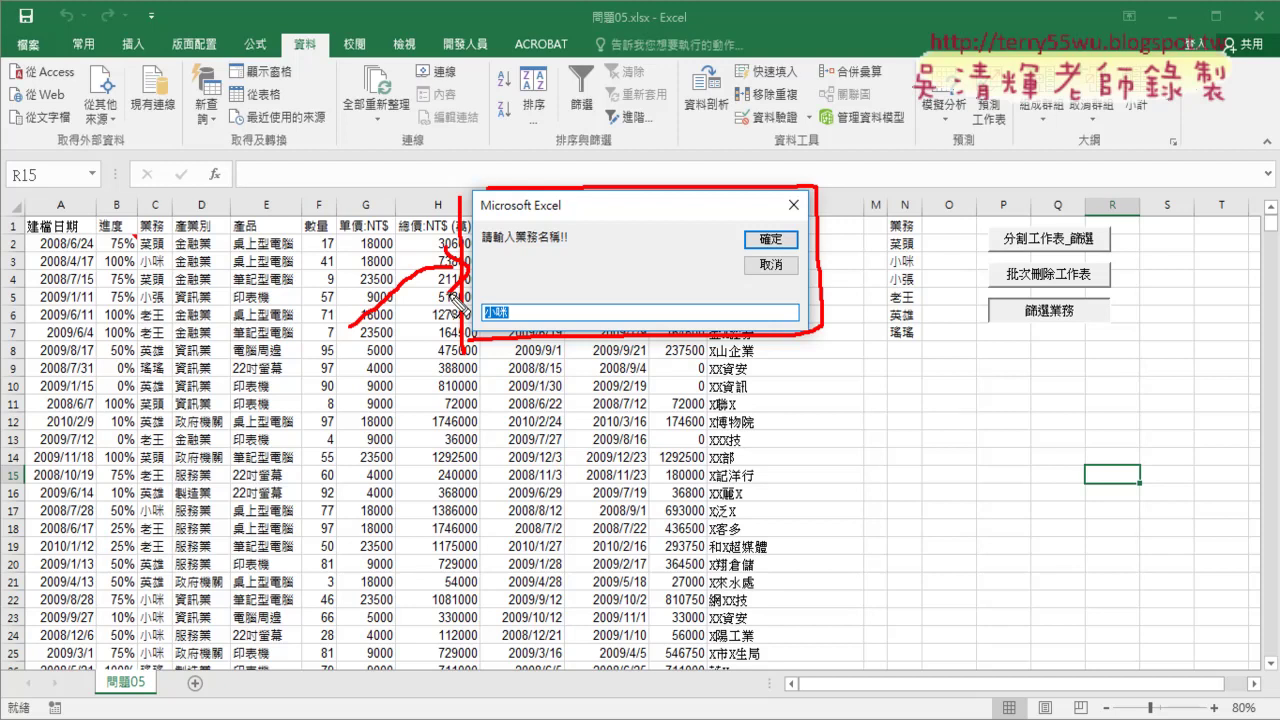
pyautogui.moveTo(518, 311); pyautogui.dragTo(538, 318)
pyautogui.moveTo(532, 298)
pyautogui.mouseDown()
pyautogui.moveTo(532, 327)
pyautogui.moveTo(590, 325)
pyautogui.mouseUp()
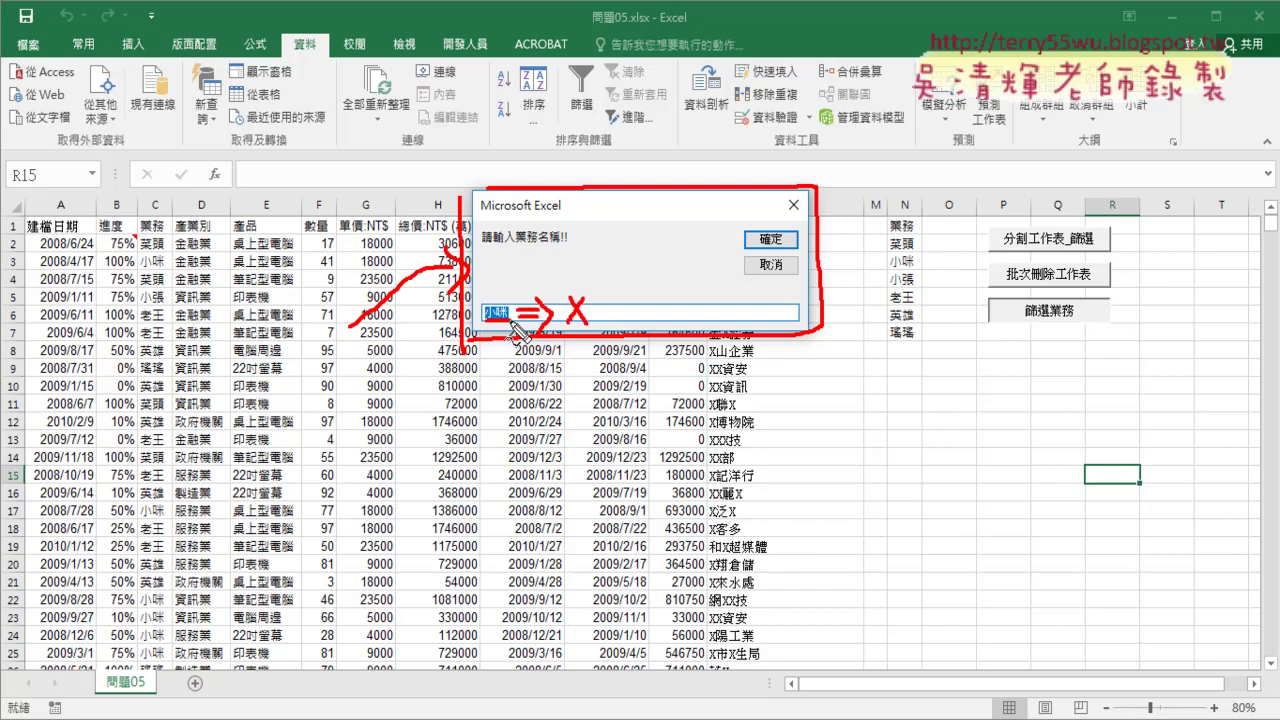
pyautogui.press('Escape')
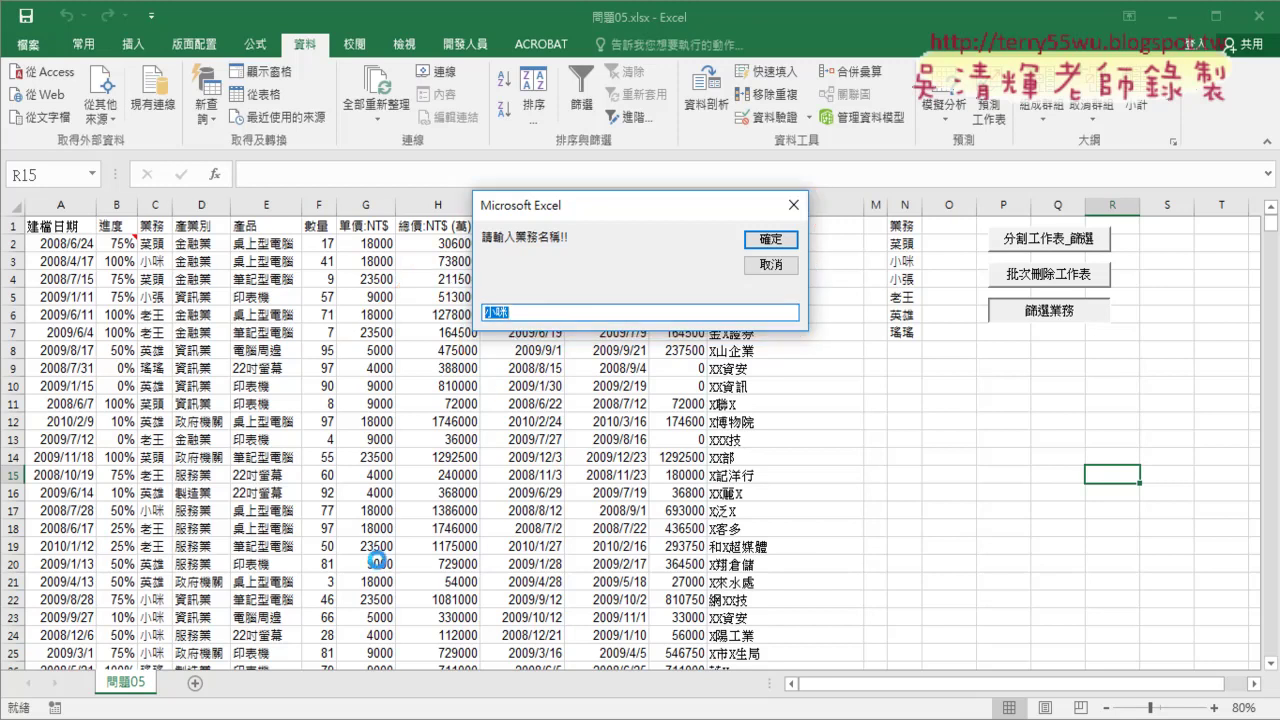
pyautogui.hotkey('alt', 'Tab')
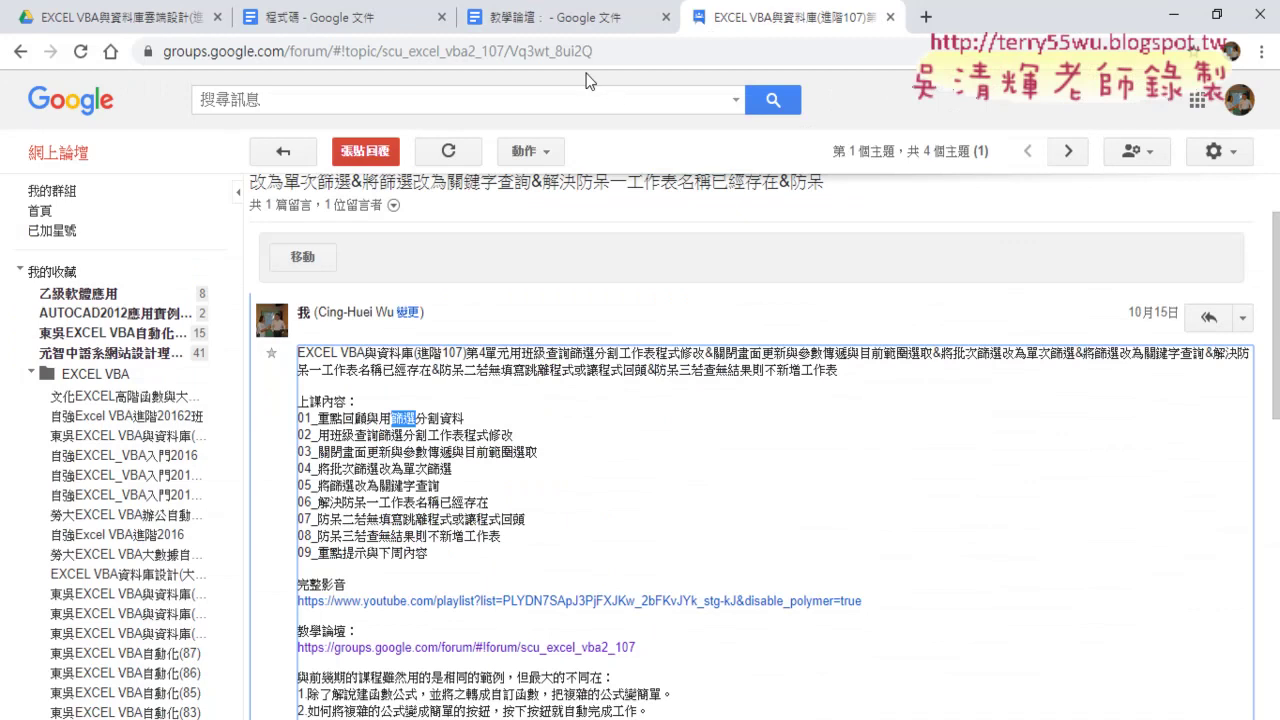
# - Open the 程式碼 notes and scroll to the 避免程式錯誤的三種防呆判斷 section
pyautogui.click(356, 28)
pyautogui.scroll(-1, 475, 300)
pyautogui.scroll(-3, 485, 318)
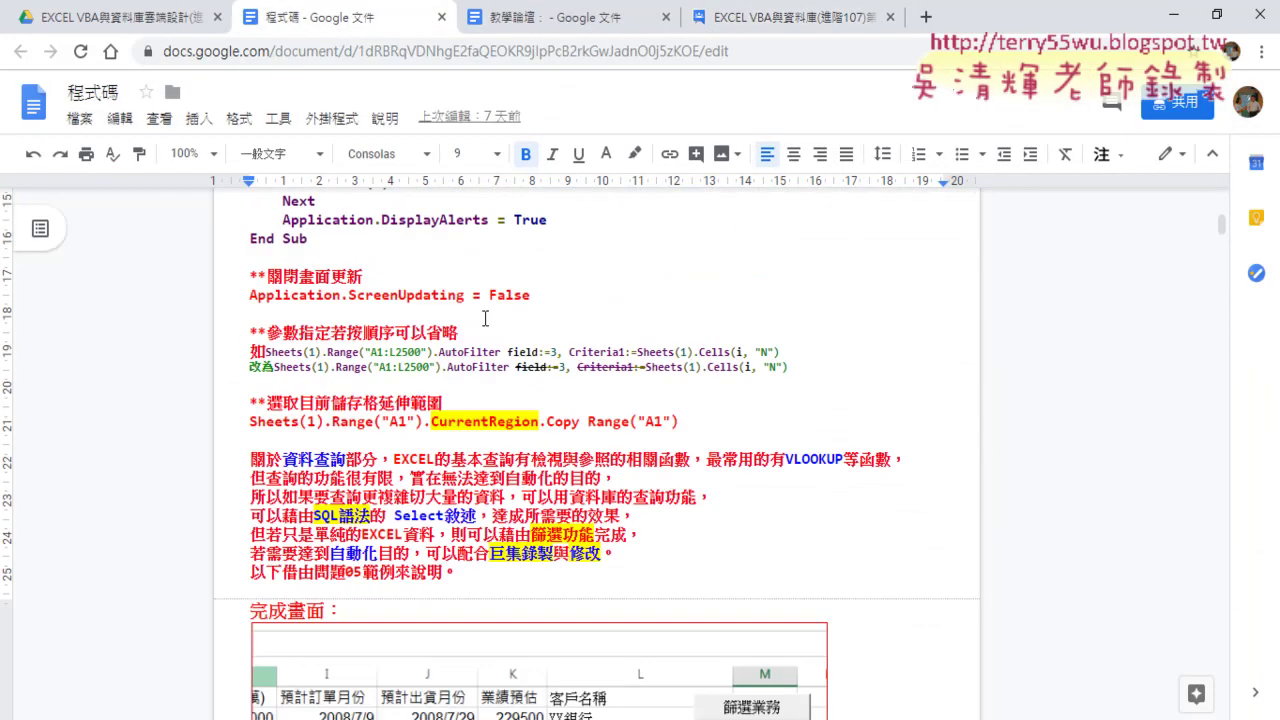
pyautogui.scroll(-5, 485, 318)
pyautogui.scroll(-5, 485, 318)
pyautogui.scroll(-2, 484, 318)
pyautogui.scroll(-1, 483, 317)
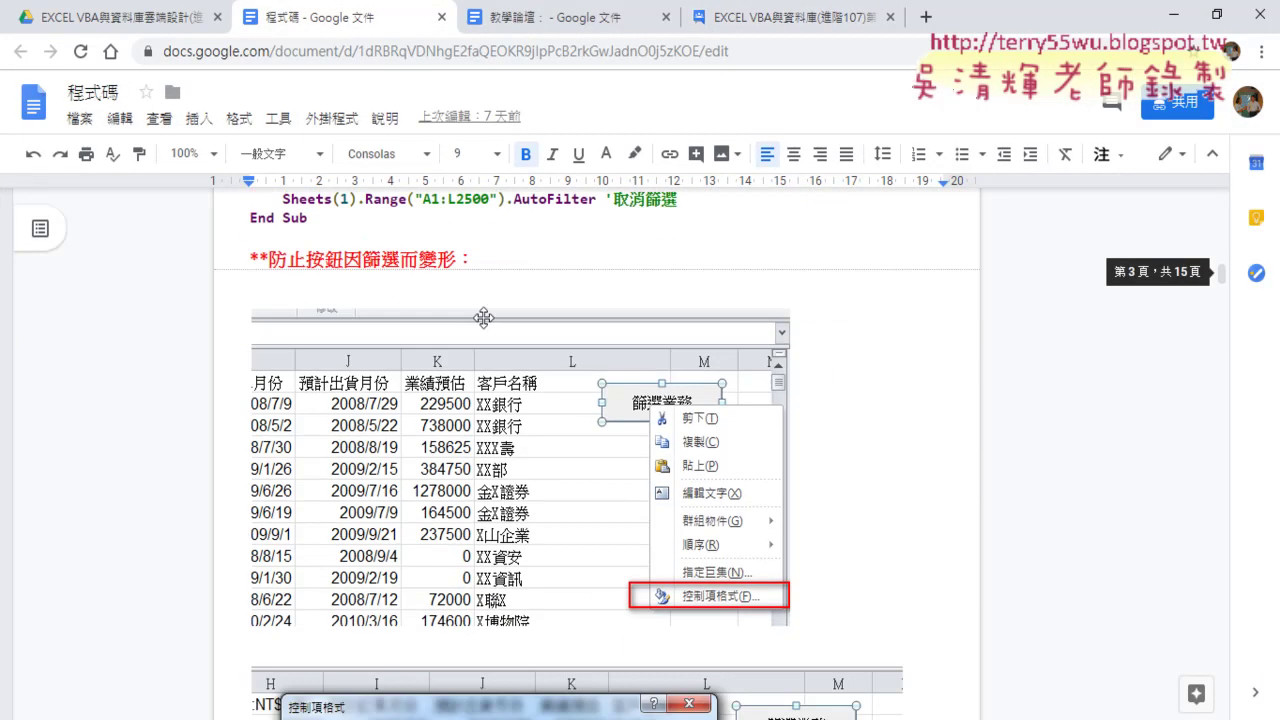
pyautogui.scroll(-5, 483, 317)
pyautogui.scroll(-2, 484, 318)
pyautogui.scroll(-4, 485, 319)
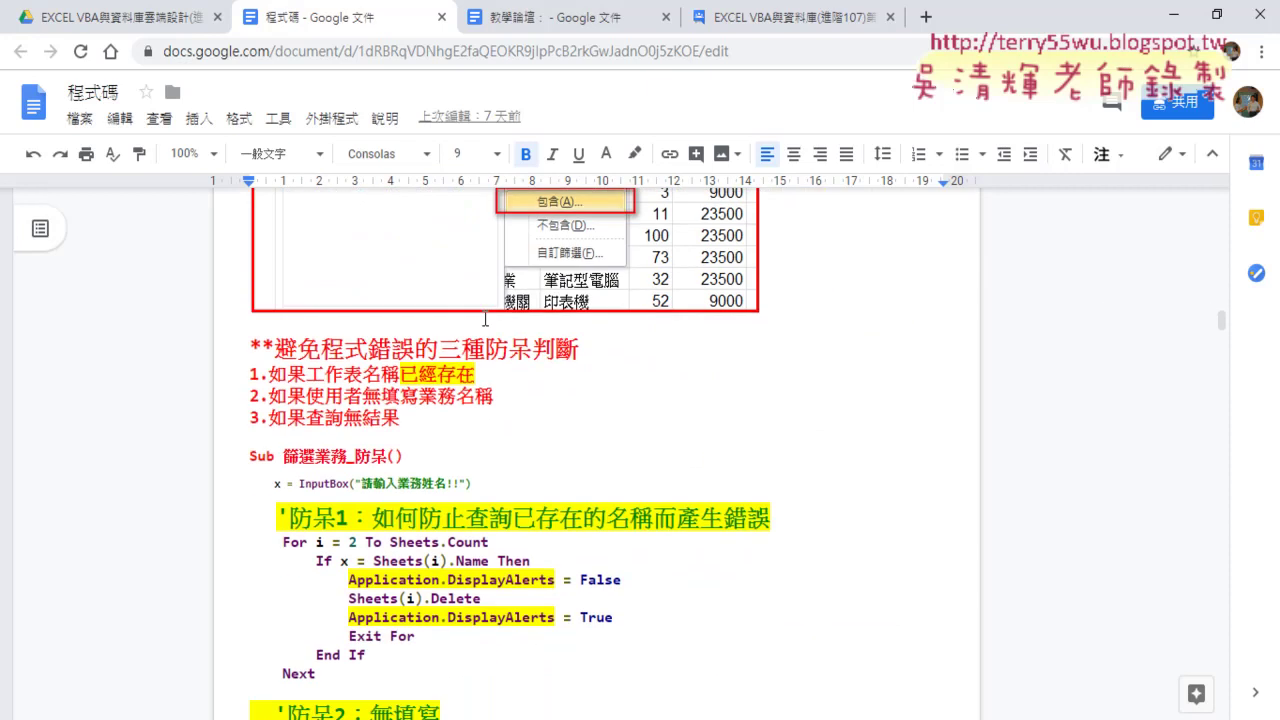
pyautogui.scroll(-2, 485, 318)
pyautogui.scroll(2, 485, 318)
# - Highlight the three checks: name already exists, blank name, and no results
pyautogui.doubleClick(482, 375)
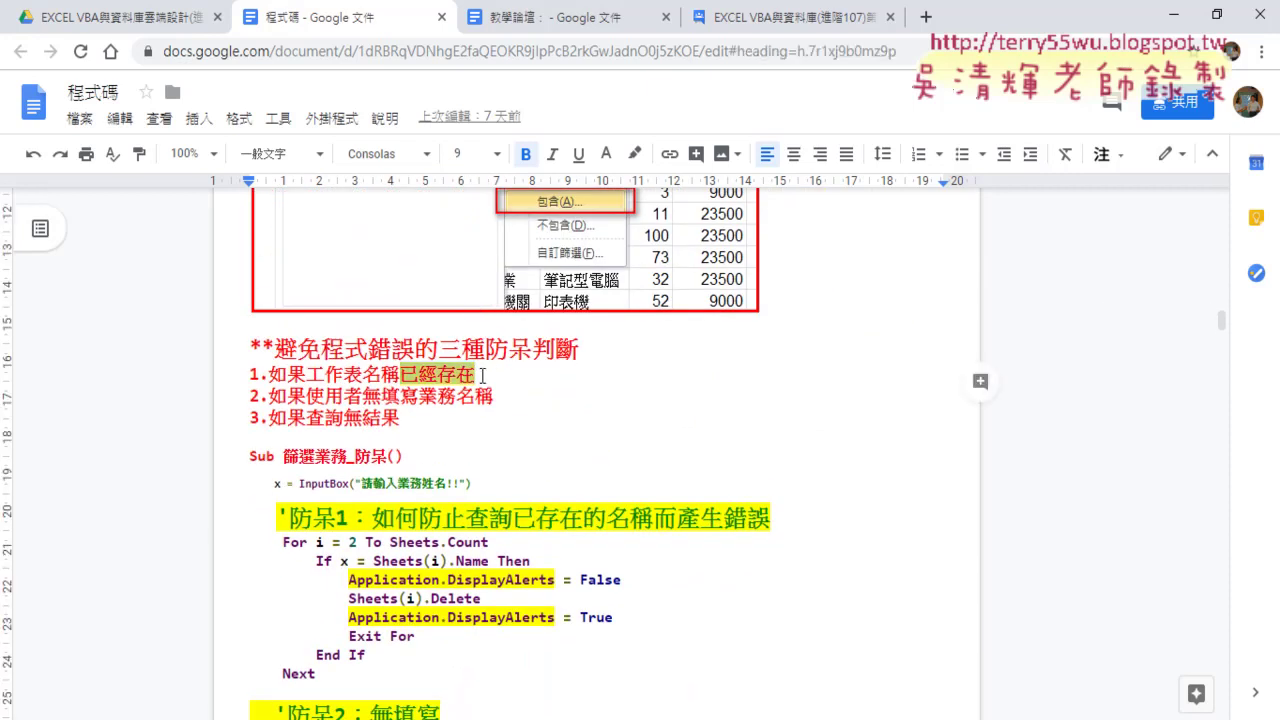
pyautogui.moveTo(326, 395); pyautogui.dragTo(437, 395)
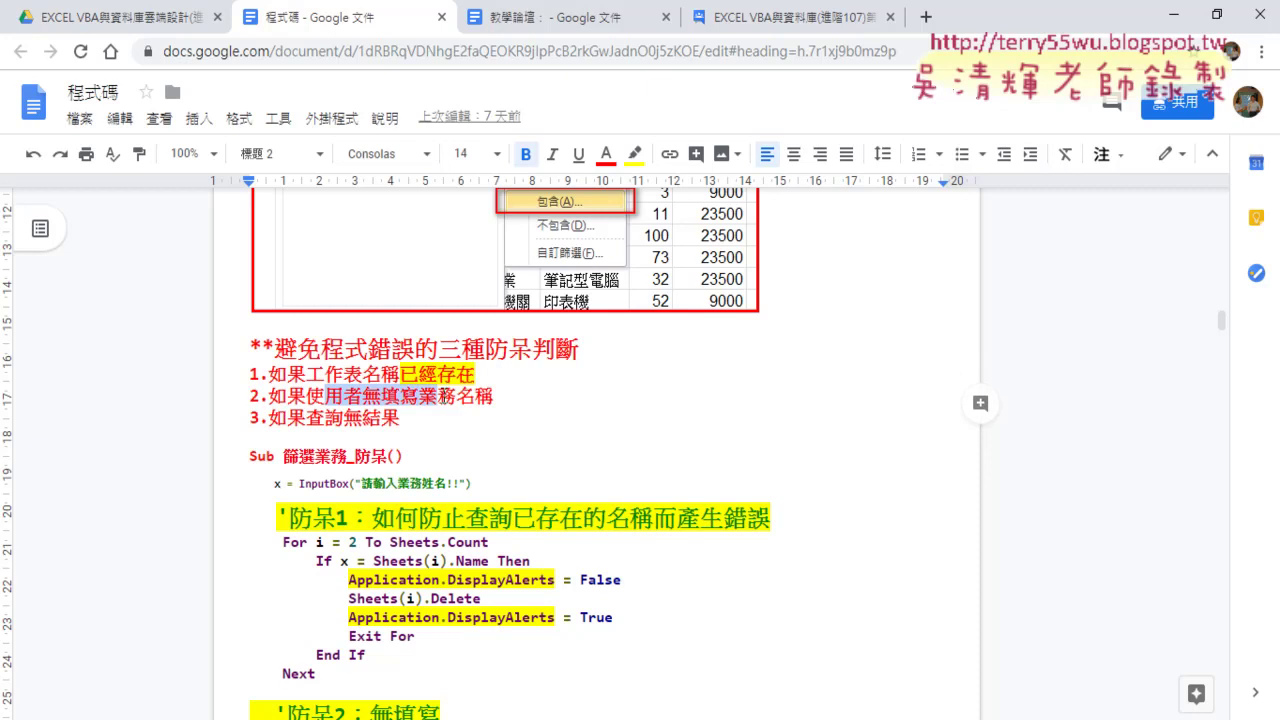
pyautogui.moveTo(352, 418); pyautogui.dragTo(468, 417)
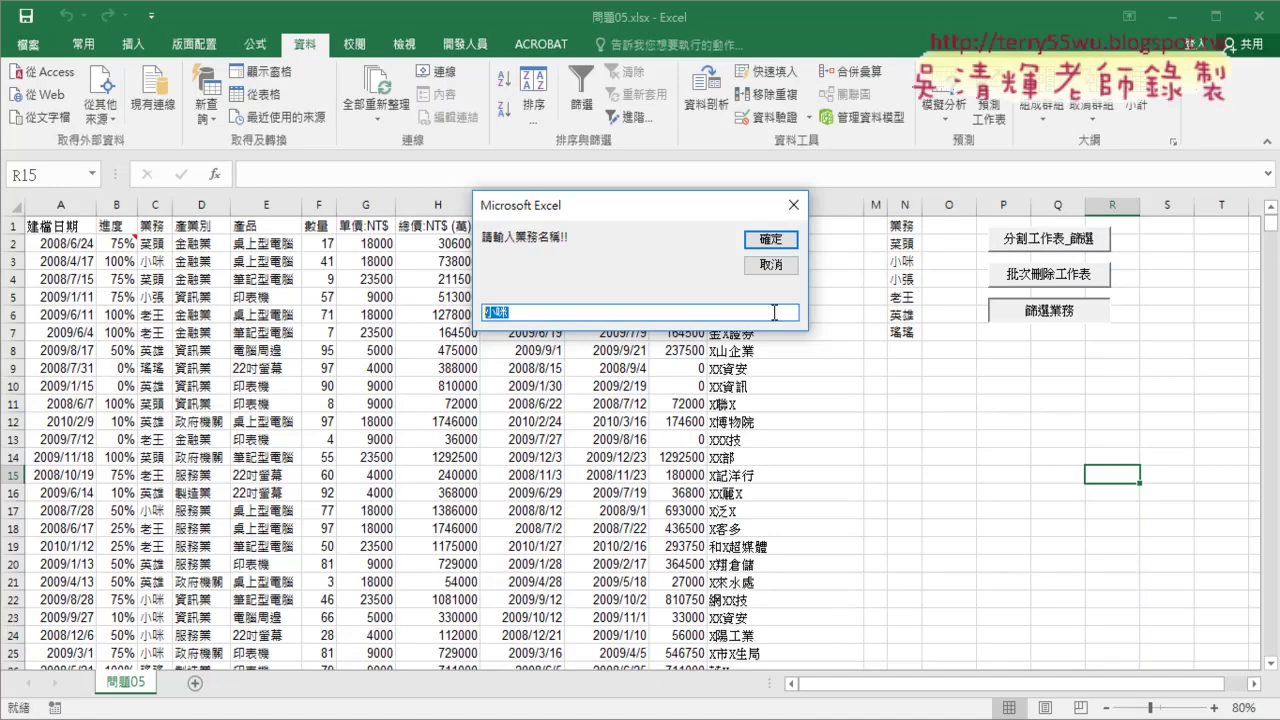
# - Confirm 小咪 in the prompt and compare the new 小咪 sheet with 問題05
pyautogui.click(586, 313)
pyautogui.click(765, 240)
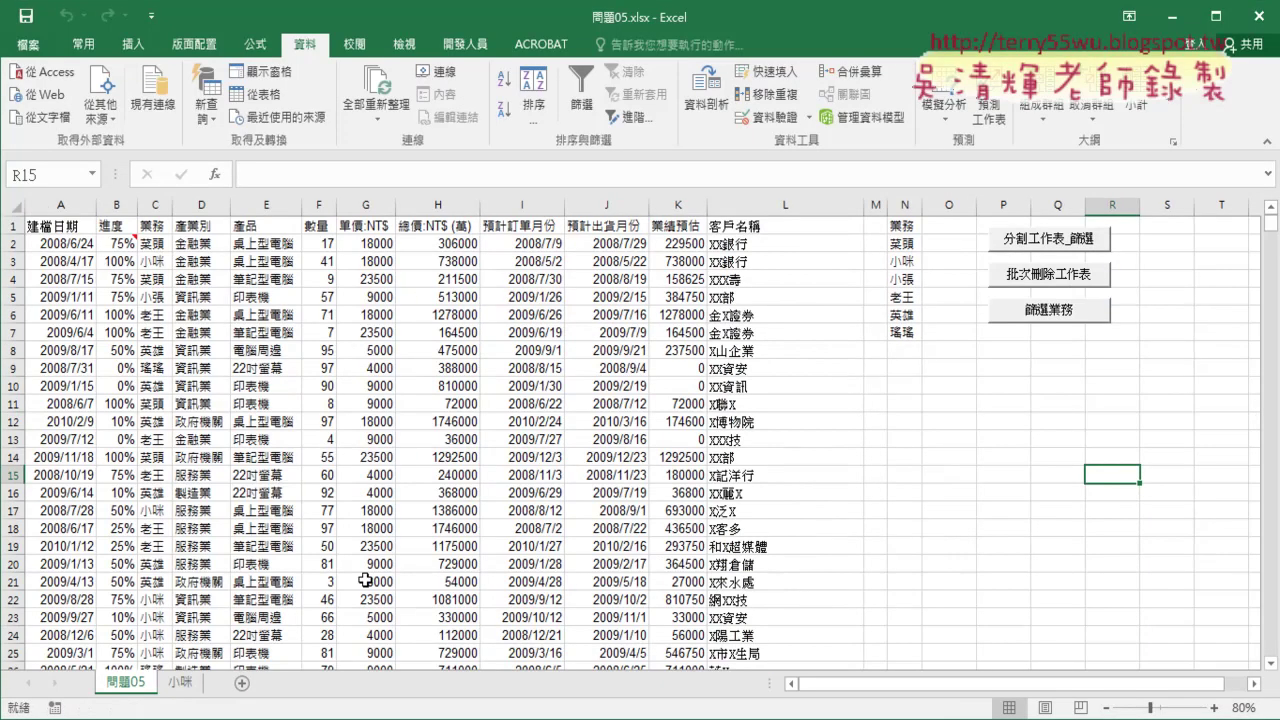
pyautogui.click(184, 688)
pyautogui.click(146, 688)
pyautogui.click(184, 688)
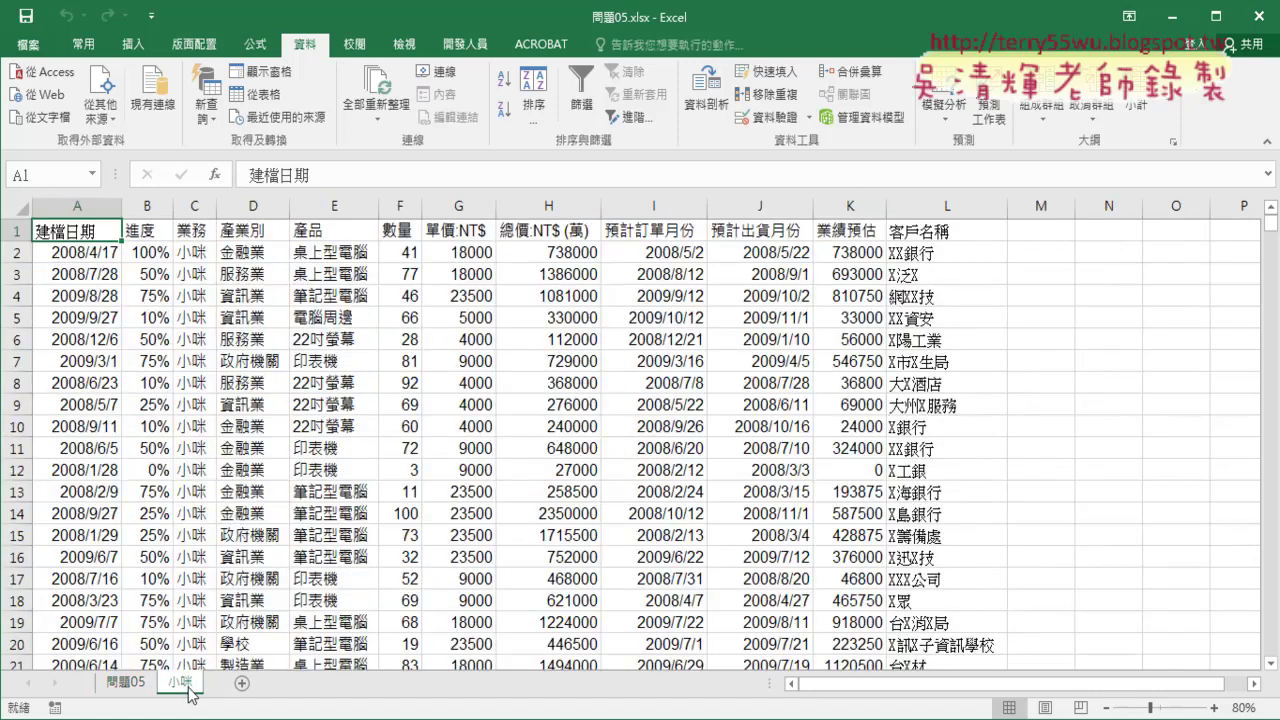
pyautogui.click(125, 682)
# - Run 篩選業務 with a blank name and dismiss the 請務必輸入資料!! warning
pyautogui.click(1026, 312)
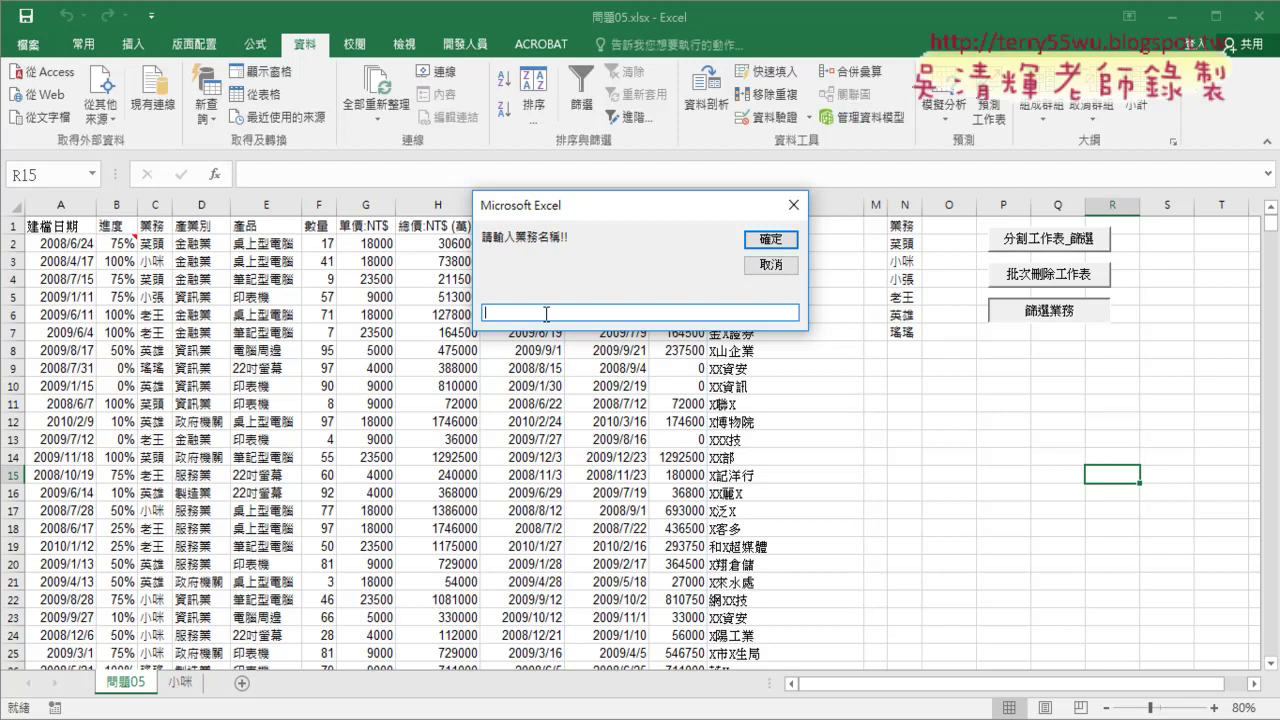
pyautogui.click(769, 240)
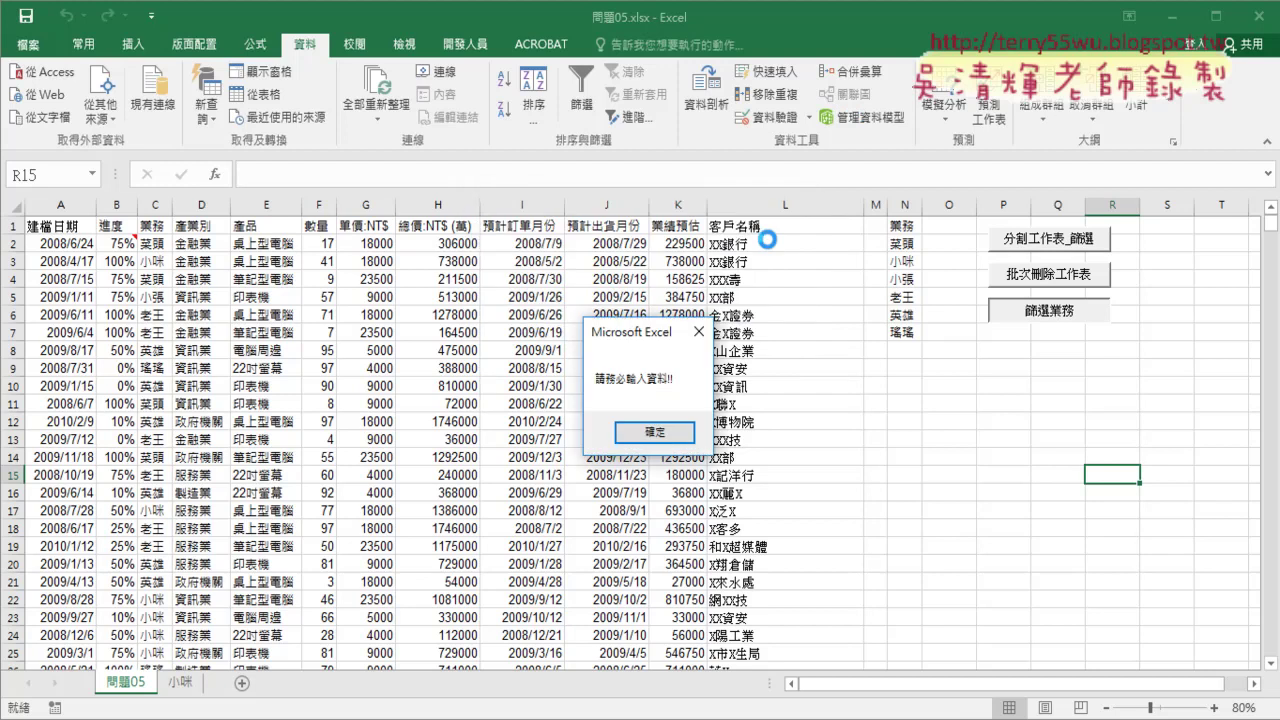
pyautogui.click(652, 432)
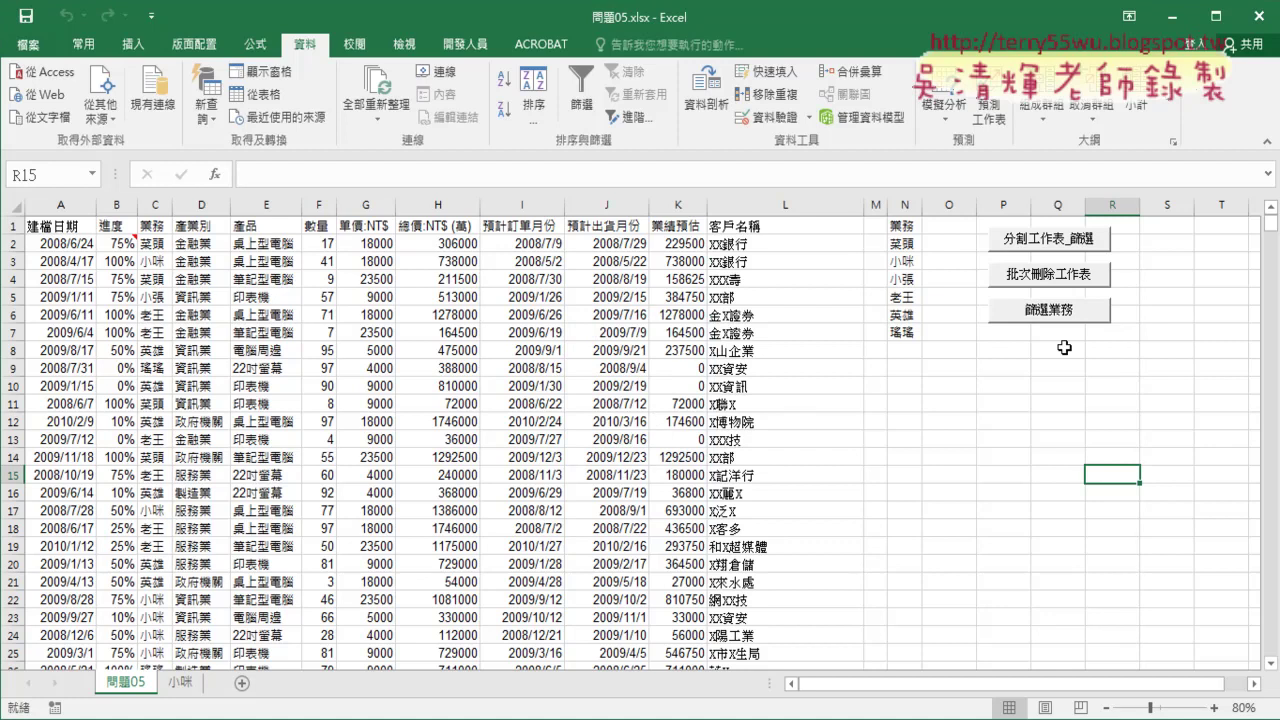
pyautogui.rightClick(1062, 330)
# - Open the 篩選業務 code, comment out Exit Sub and add a GoTo re line
pyautogui.click(1088, 475)
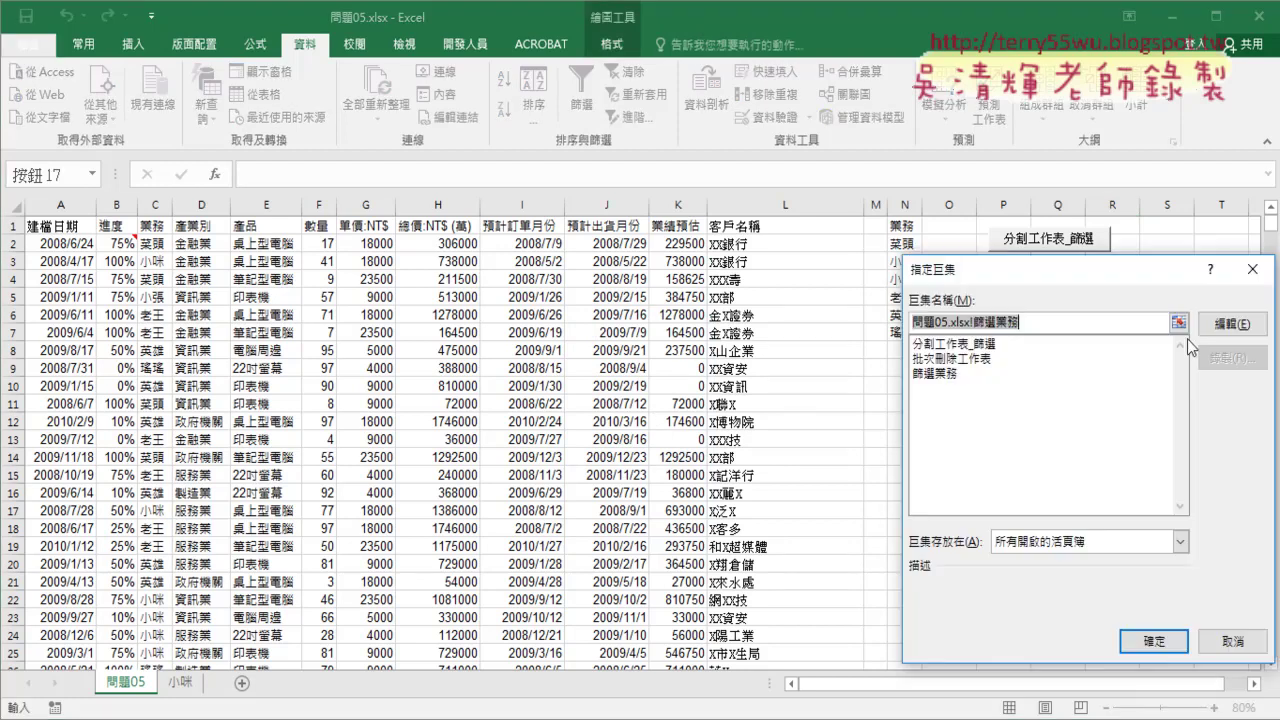
pyautogui.click(1232, 323)
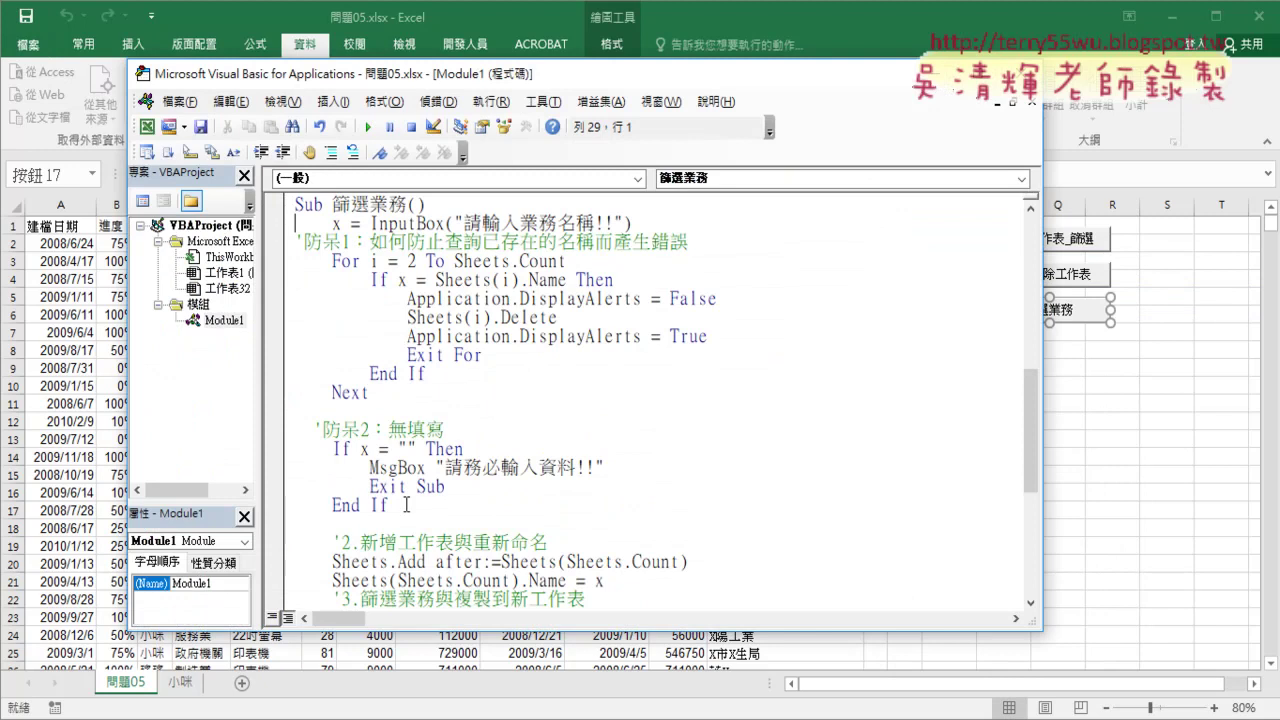
pyautogui.click(605, 468)
pyautogui.click(372, 487)
pyautogui.write("'")
pyautogui.press('Up')
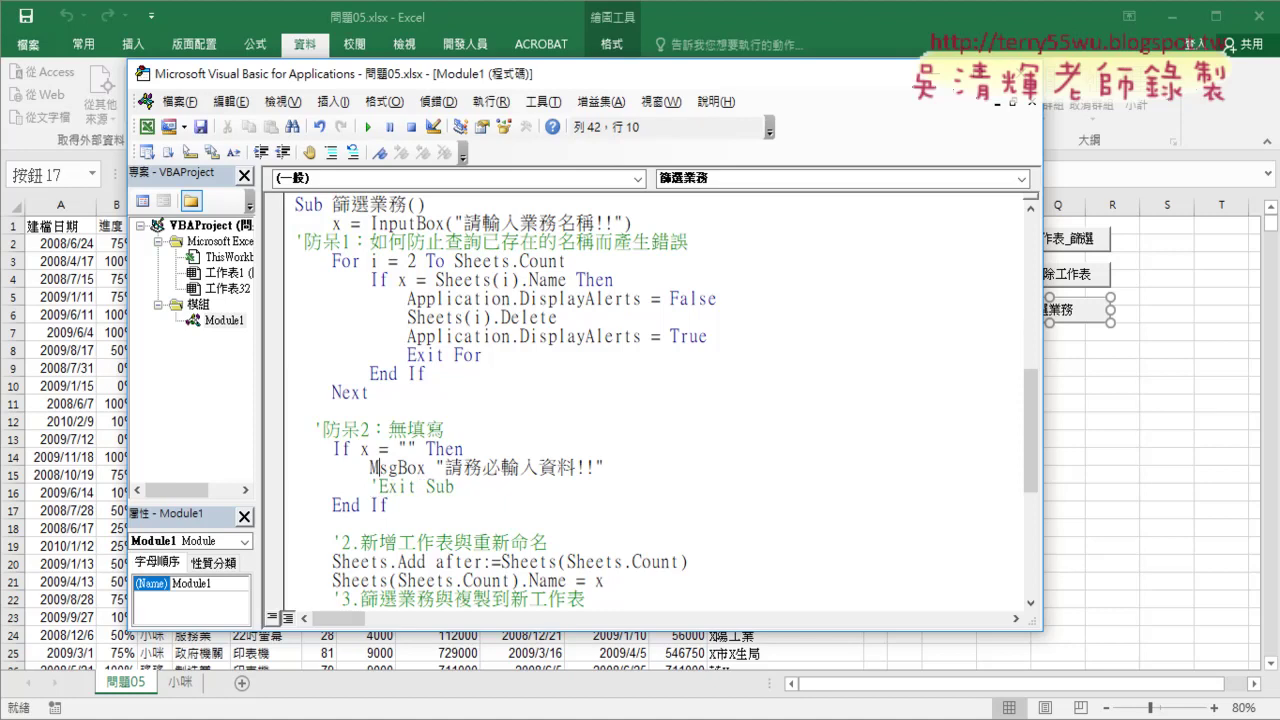
pyautogui.press('End')
pyautogui.press('Return')
pyautogui.write('got')
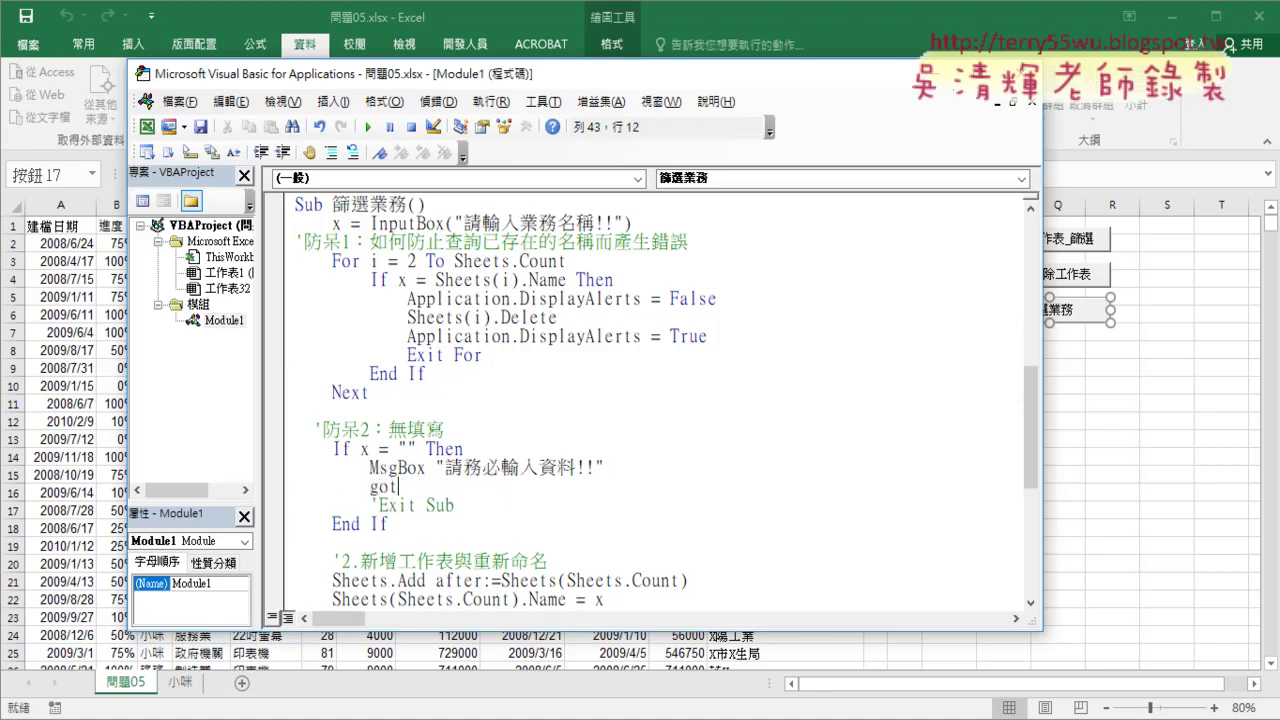
pyautogui.write('o ')
pyautogui.write('re')
pyautogui.press('Down')
pyautogui.press('Down')
pyautogui.press('Down')
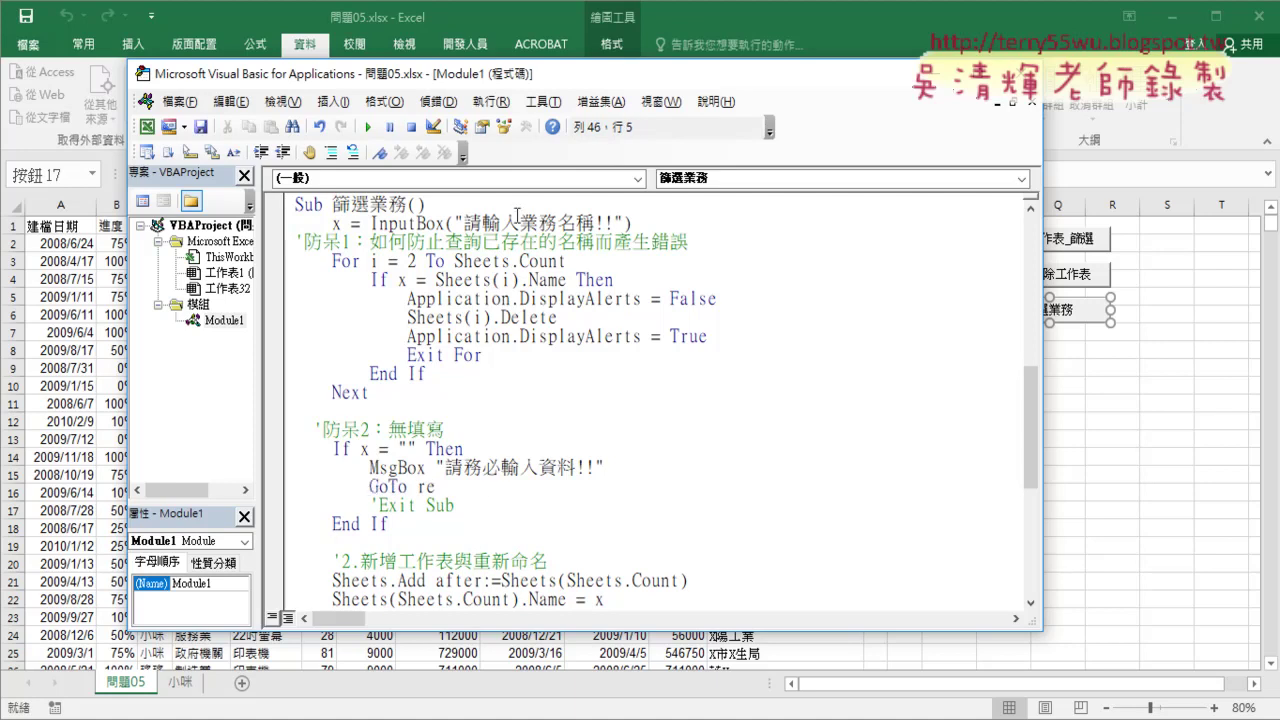
# - Add the re: label under the Sub header and give the blank-name MsgBox vbCritical
pyautogui.click(438, 208)
pyautogui.press('Return')
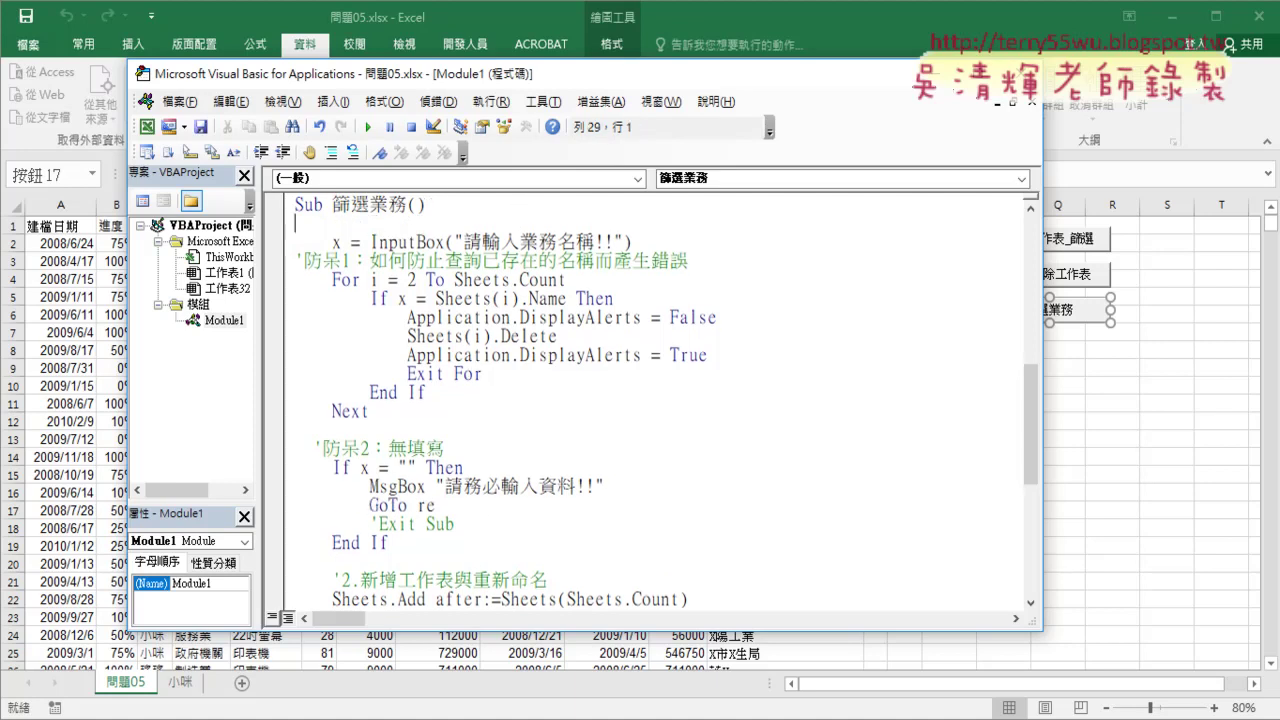
pyautogui.write('re:')
pyautogui.click(447, 505)
pyautogui.moveTo(604, 486); pyautogui.dragTo(444, 486)
pyautogui.click(653, 490)
pyautogui.write(',')
pyautogui.press('Down')
pyautogui.press('Down')
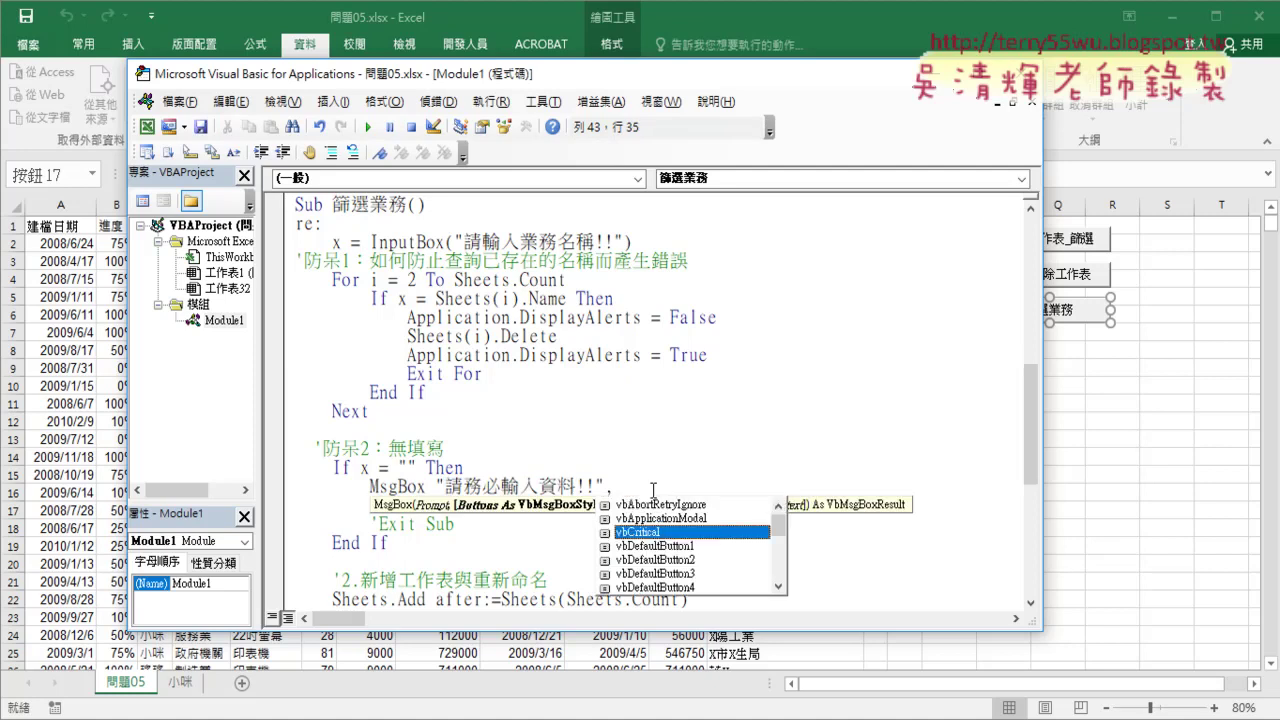
pyautogui.press('space')
pyautogui.press('Return')
pyautogui.write('GoTo re')
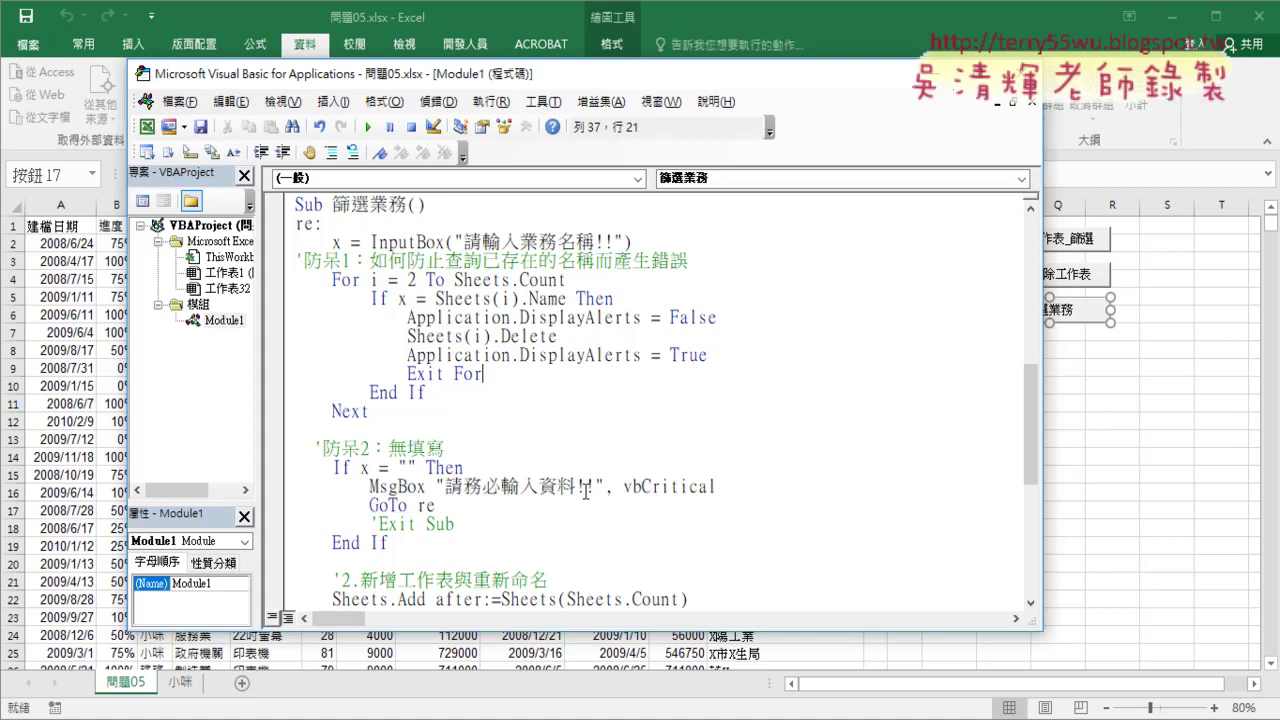
pyautogui.moveTo(440, 505); pyautogui.dragTo(362, 505)
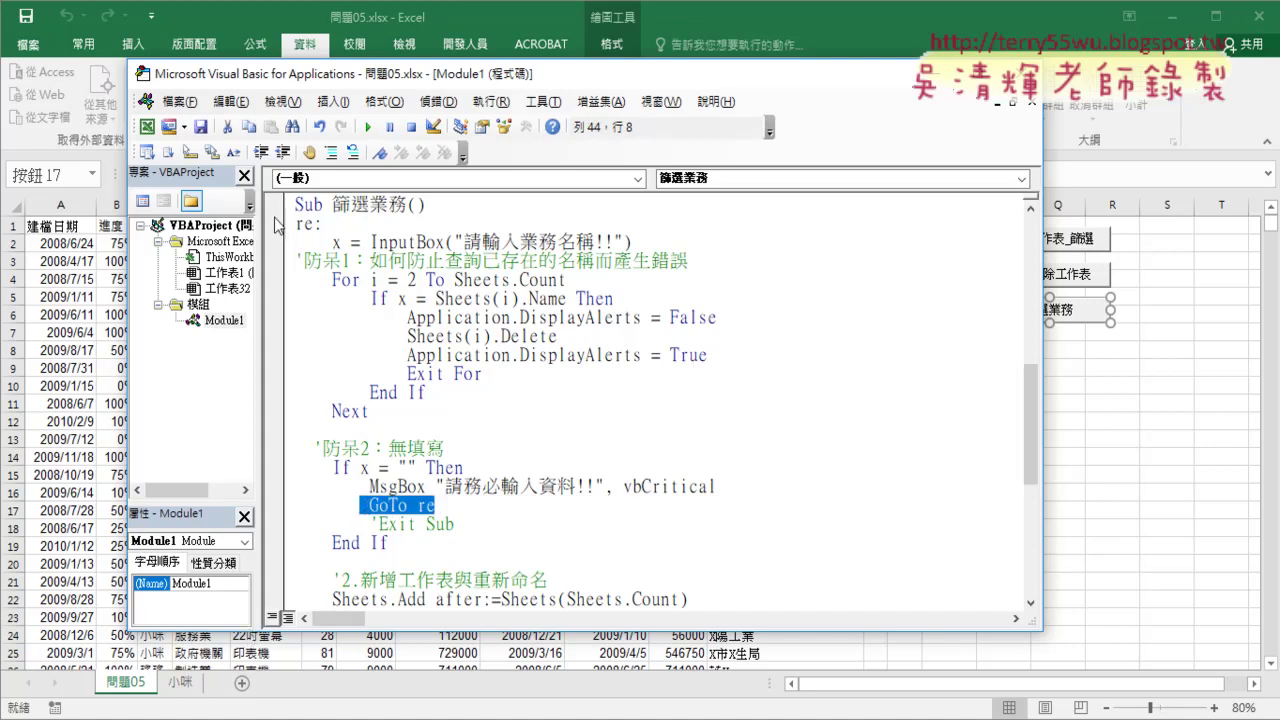
pyautogui.click(1118, 446)
# - Run 篩選業務 with a blank name and dismiss the critical warning so the prompt returns
pyautogui.click(1097, 406)
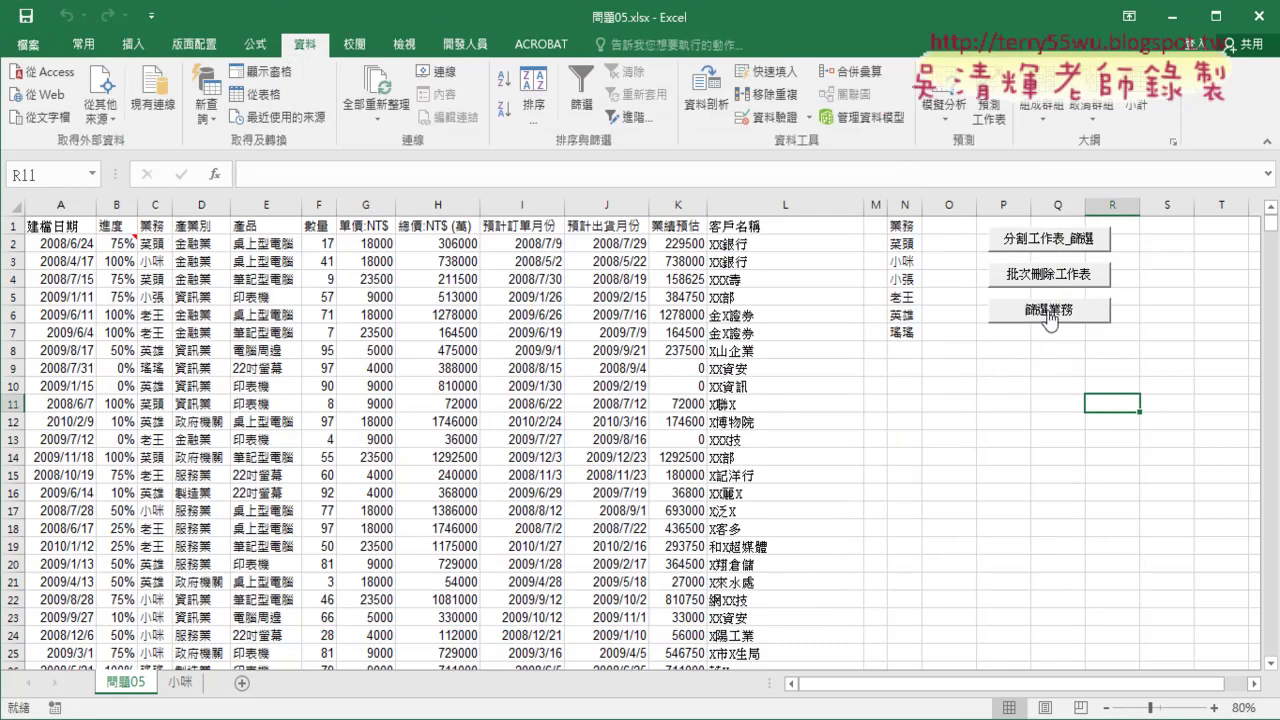
pyautogui.click(1052, 311)
pyautogui.click(770, 242)
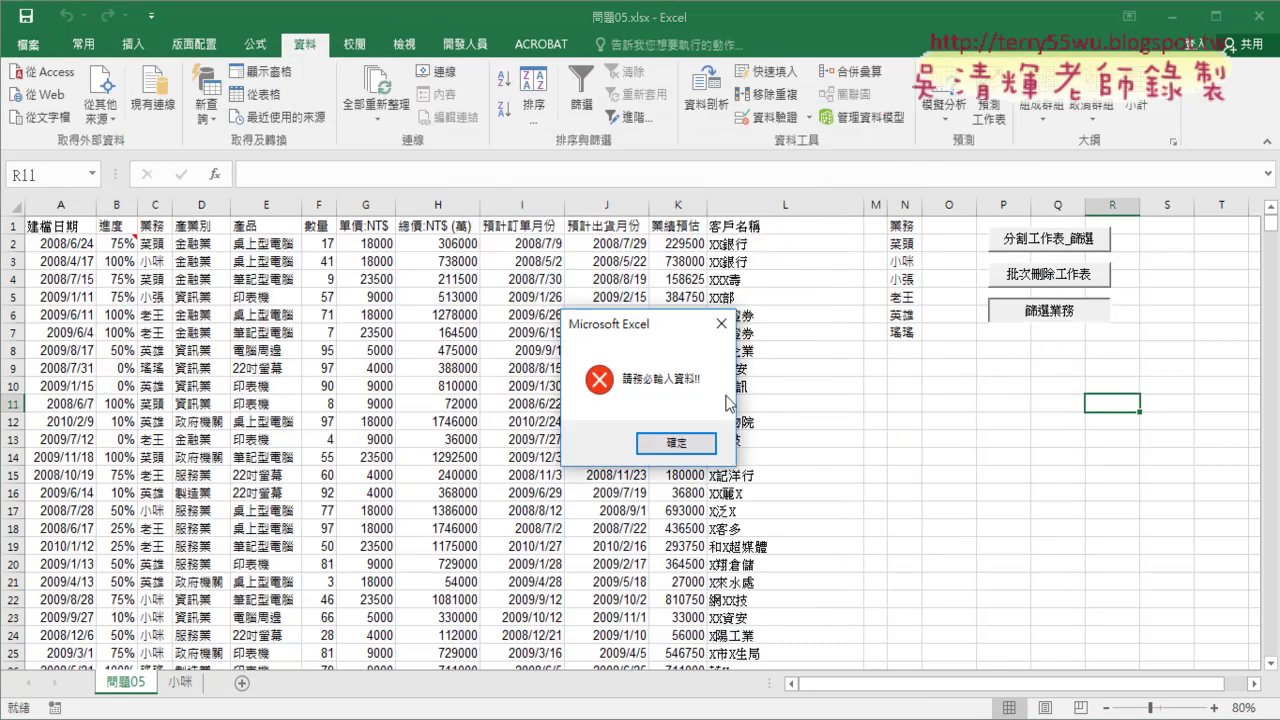
pyautogui.click(650, 442)
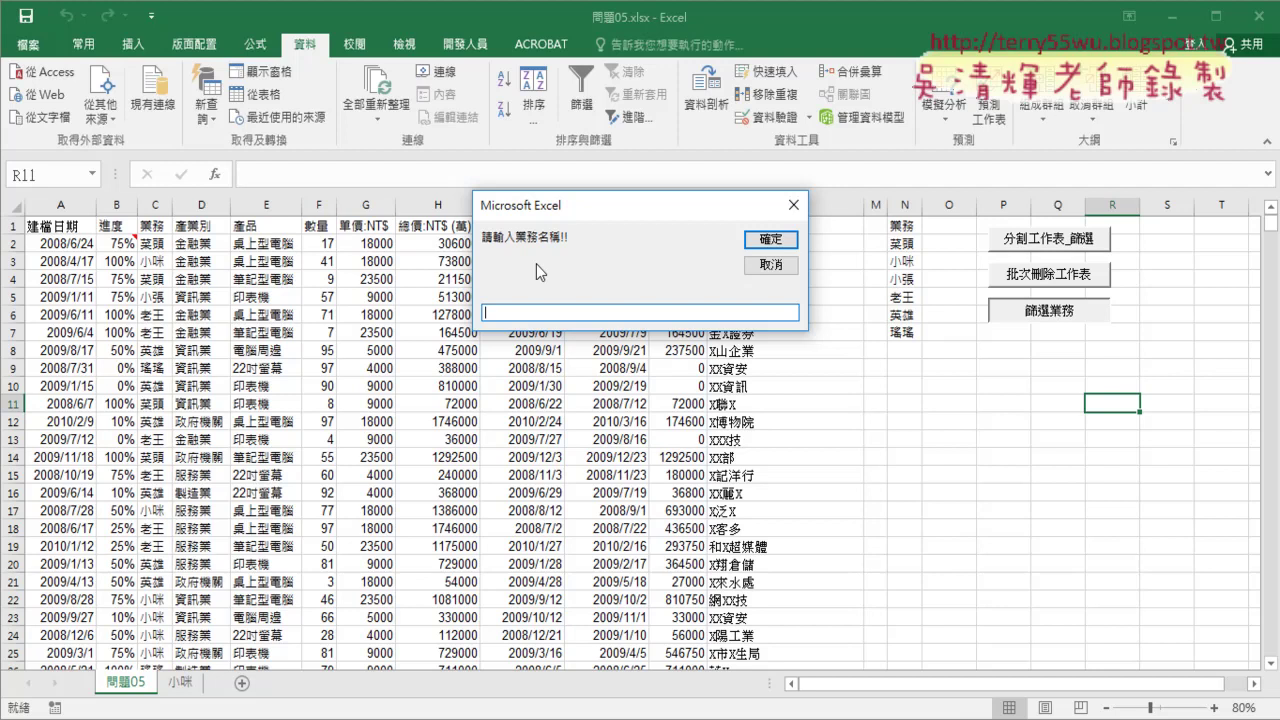
# - Enter 小咪, confirm, and check the regenerated 小咪 sheet before returning to 問題05
pyautogui.write('x')
pyautogui.press('BackSpace')
pyautogui.write('小')
pyautogui.write('ㄇ咪')
pyautogui.press('Return')
pyautogui.click(771, 238)
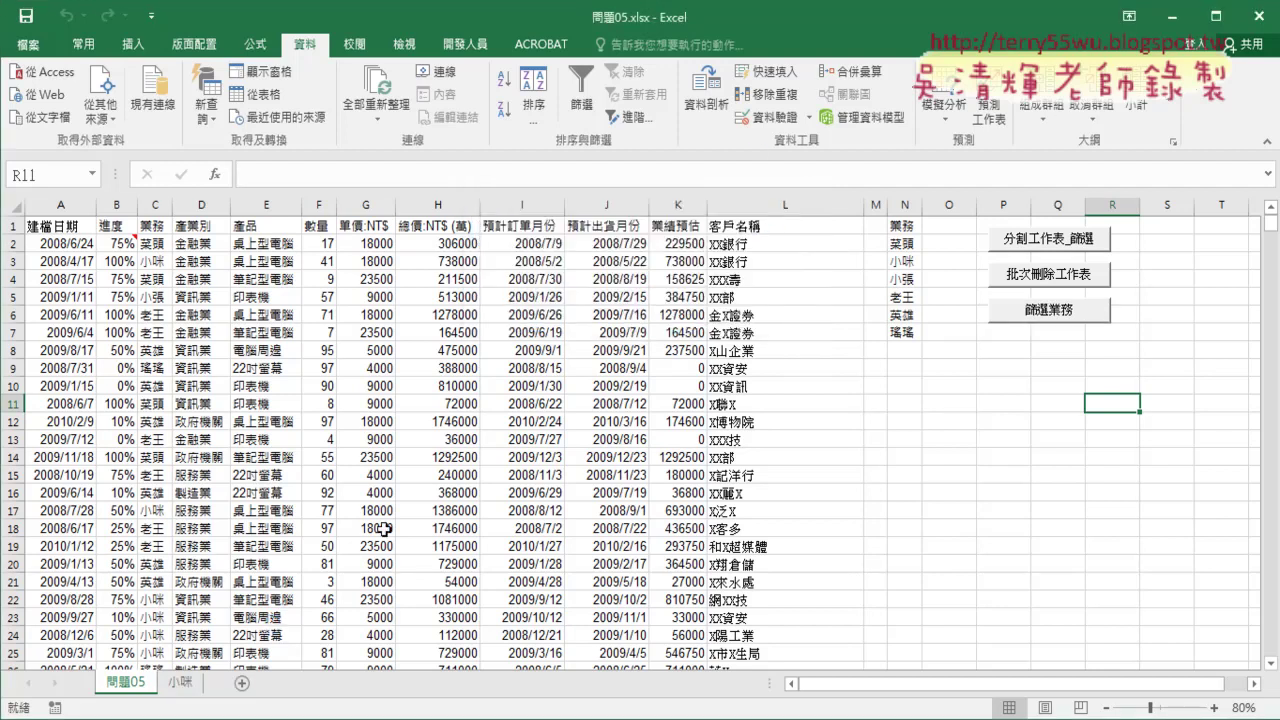
pyautogui.click(181, 682)
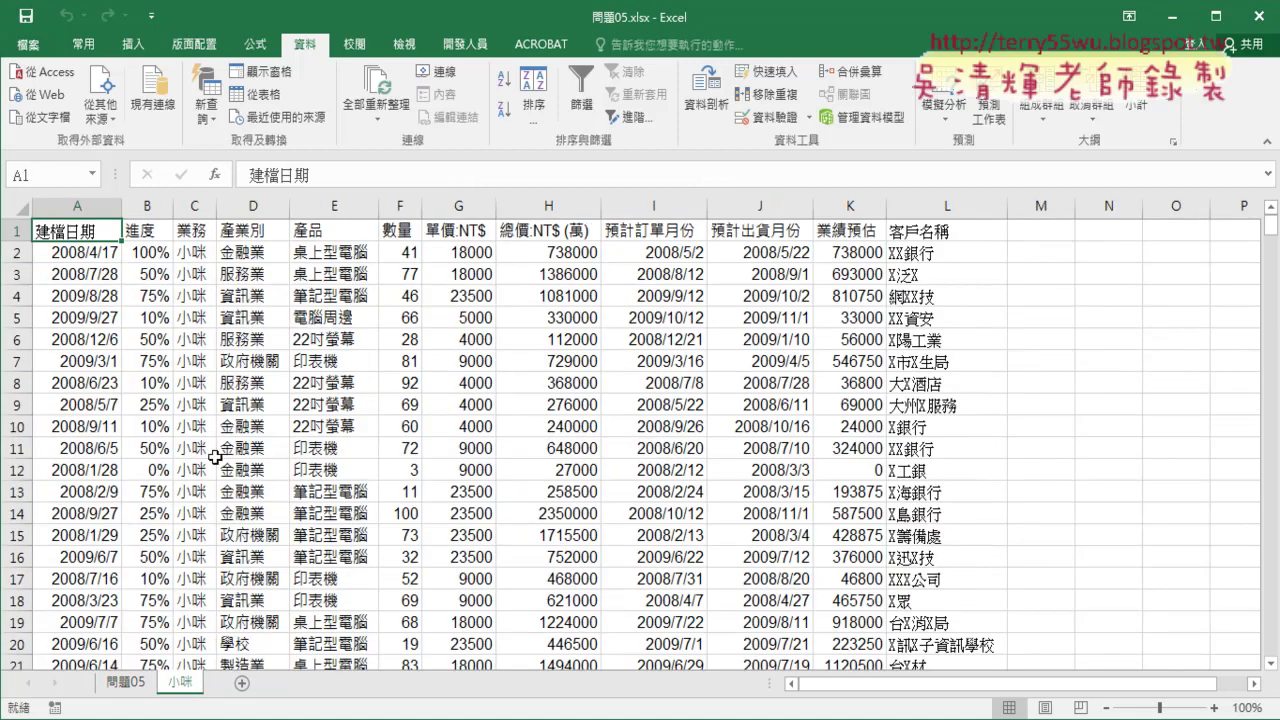
pyautogui.click(126, 686)
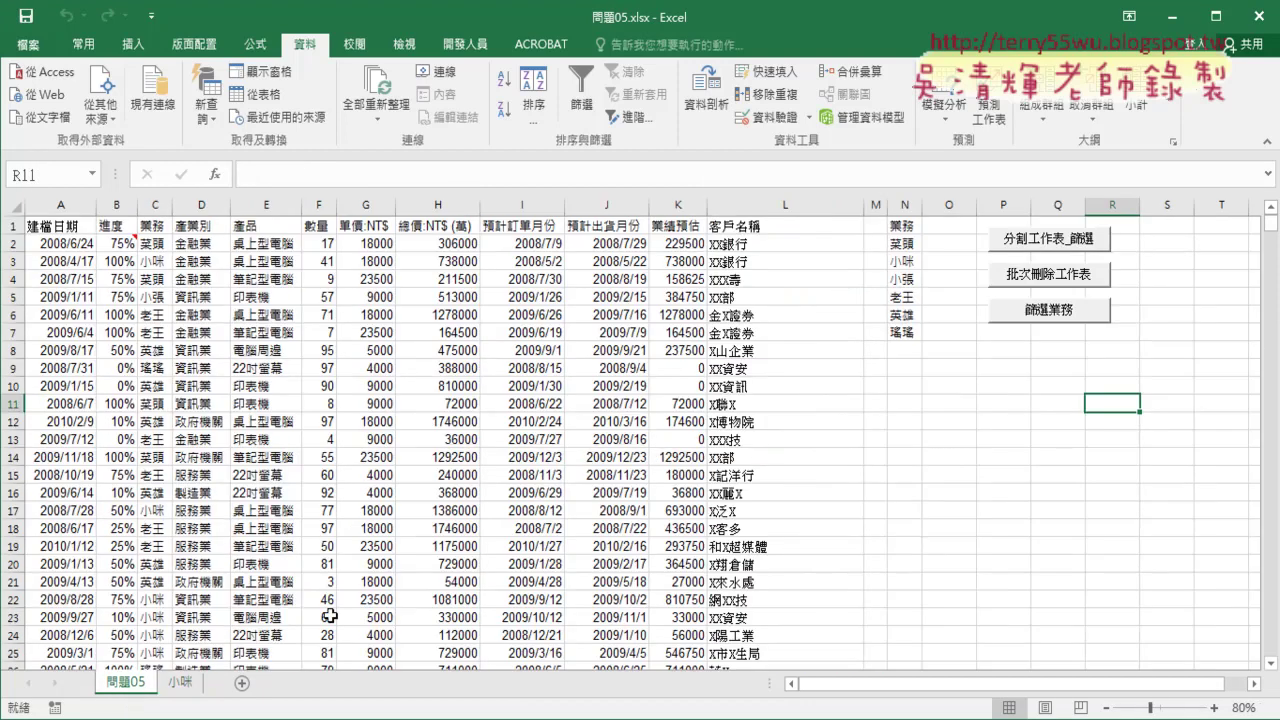
# - Run 篩選業務 with the name AAA and dismiss the 查無資料!! notice
pyautogui.click(1048, 312)
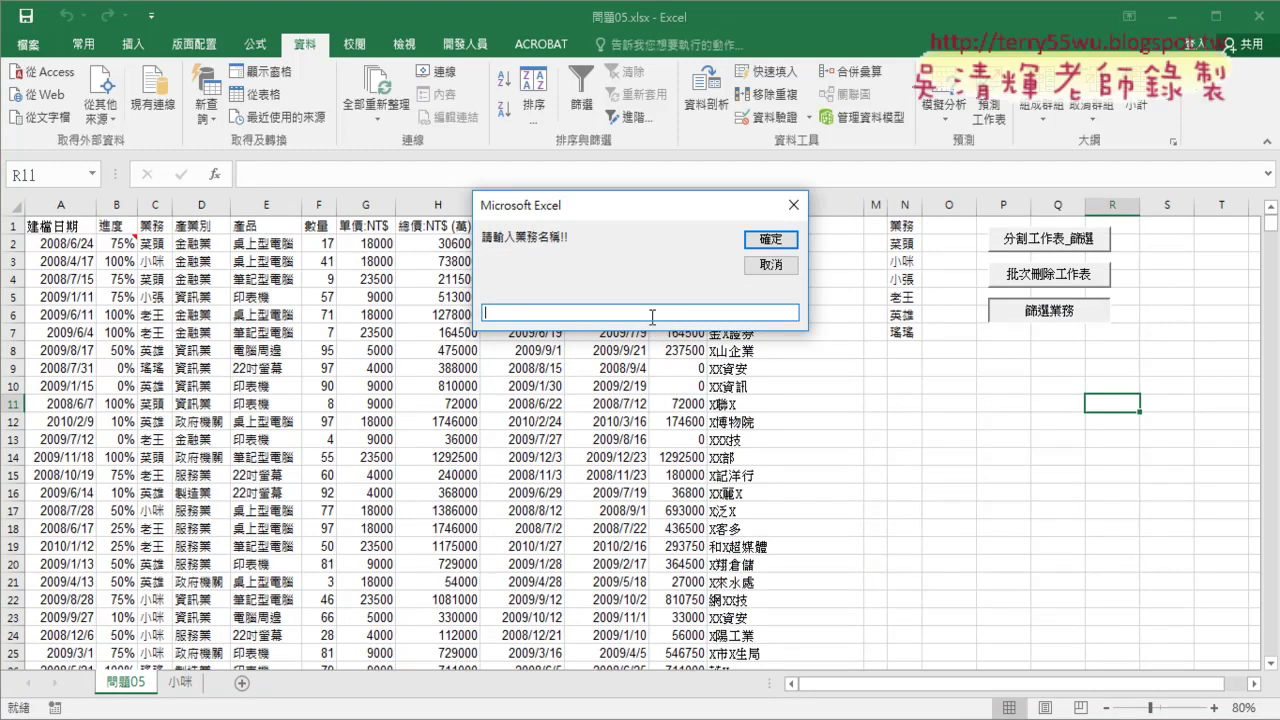
pyautogui.write('AAA')
pyautogui.moveTo(520, 310); pyautogui.dragTo(486, 312)
pyautogui.click(762, 243)
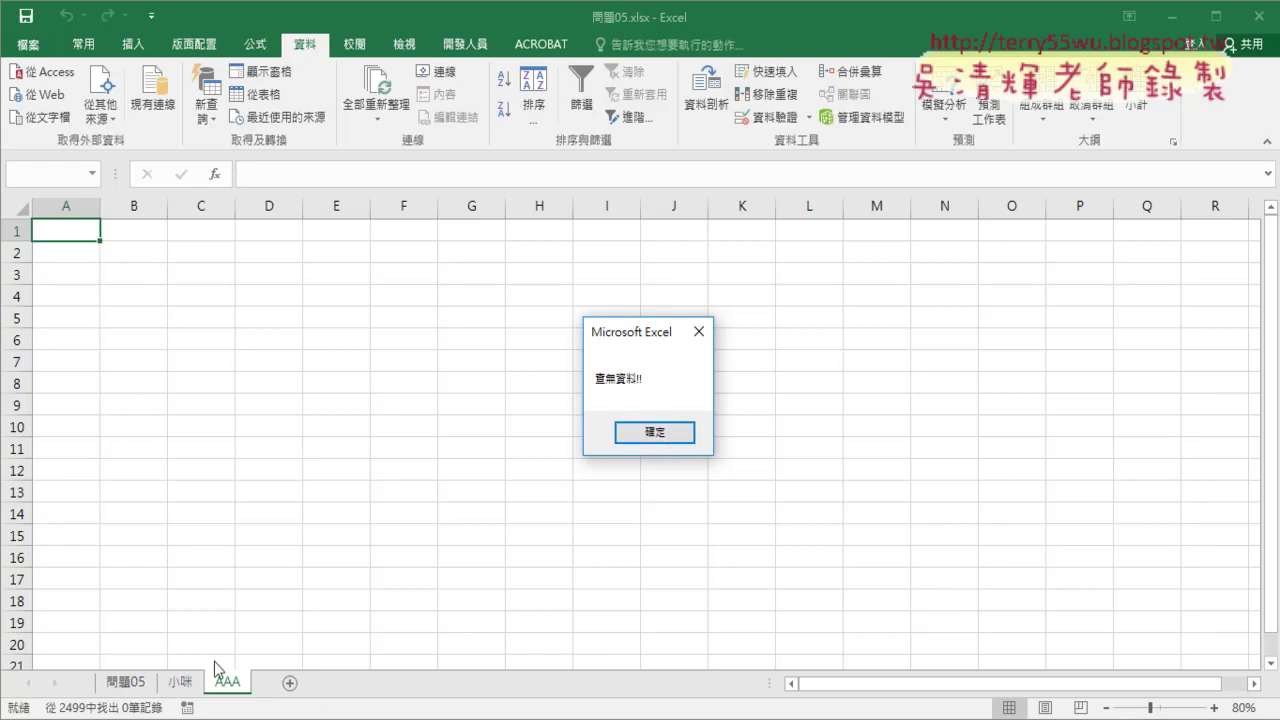
pyautogui.click(643, 435)
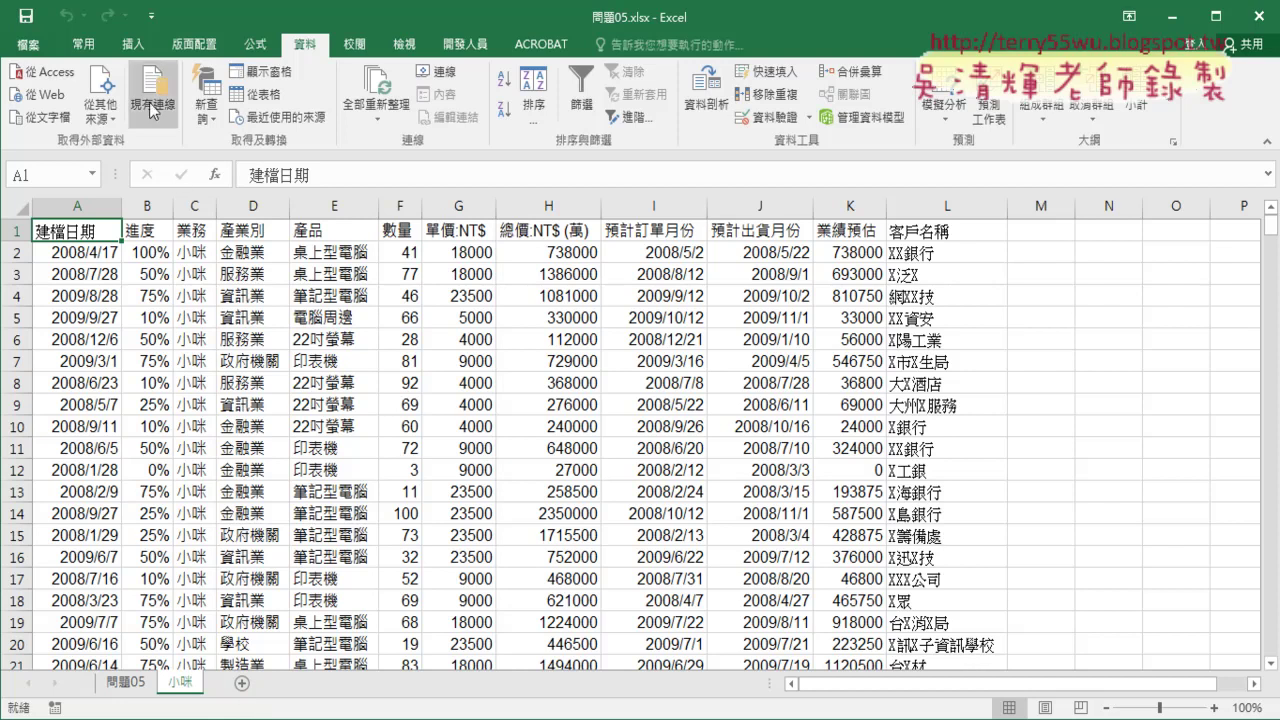
# - In the VBA editor, highlight the no-results check's last-row expression and its 1048576 limit
pyautogui.click(463, 44)
pyautogui.click(67, 93)
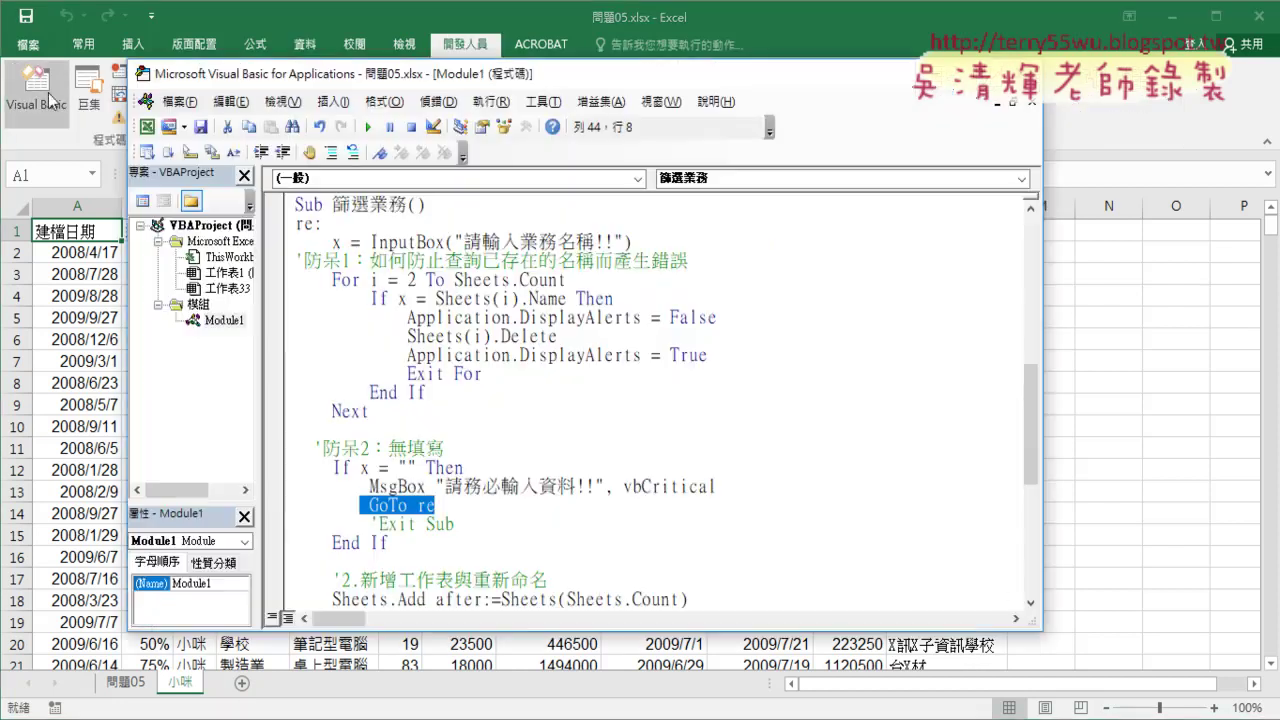
pyautogui.scroll(-1, 740, 403)
pyautogui.scroll(-2, 739, 403)
pyautogui.scroll(-2, 739, 403)
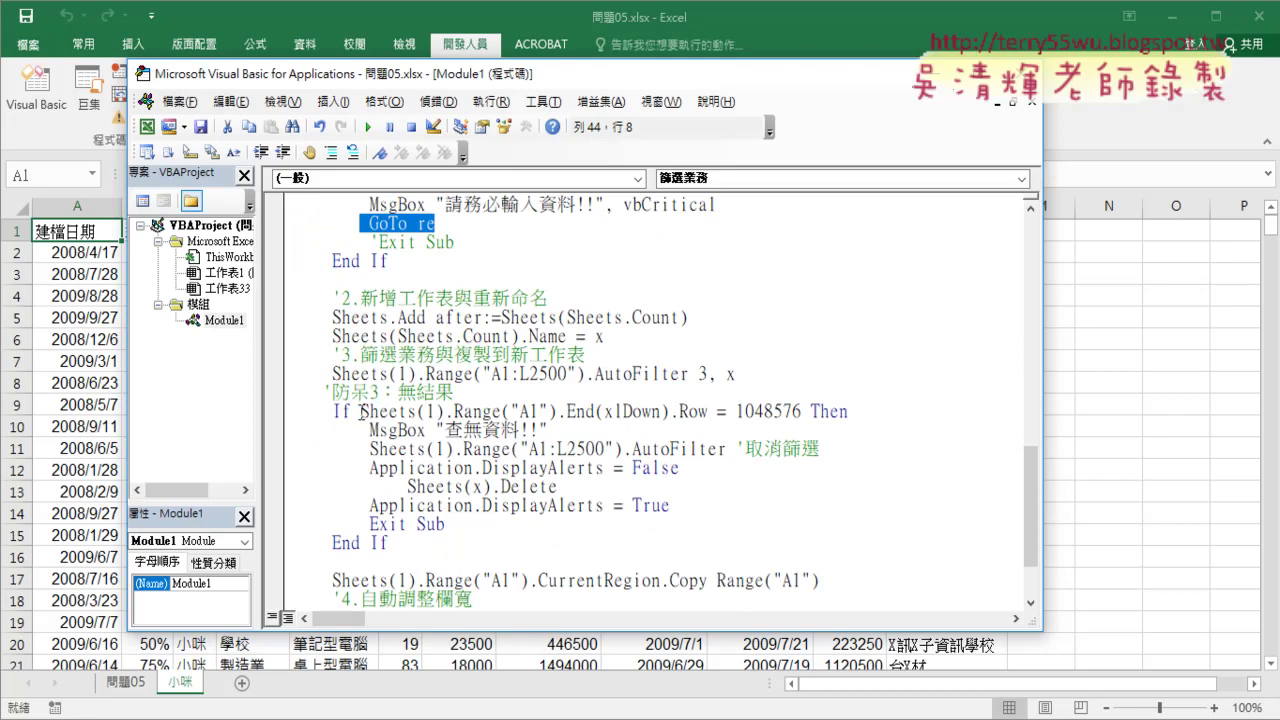
pyautogui.moveTo(360, 411); pyautogui.dragTo(712, 413)
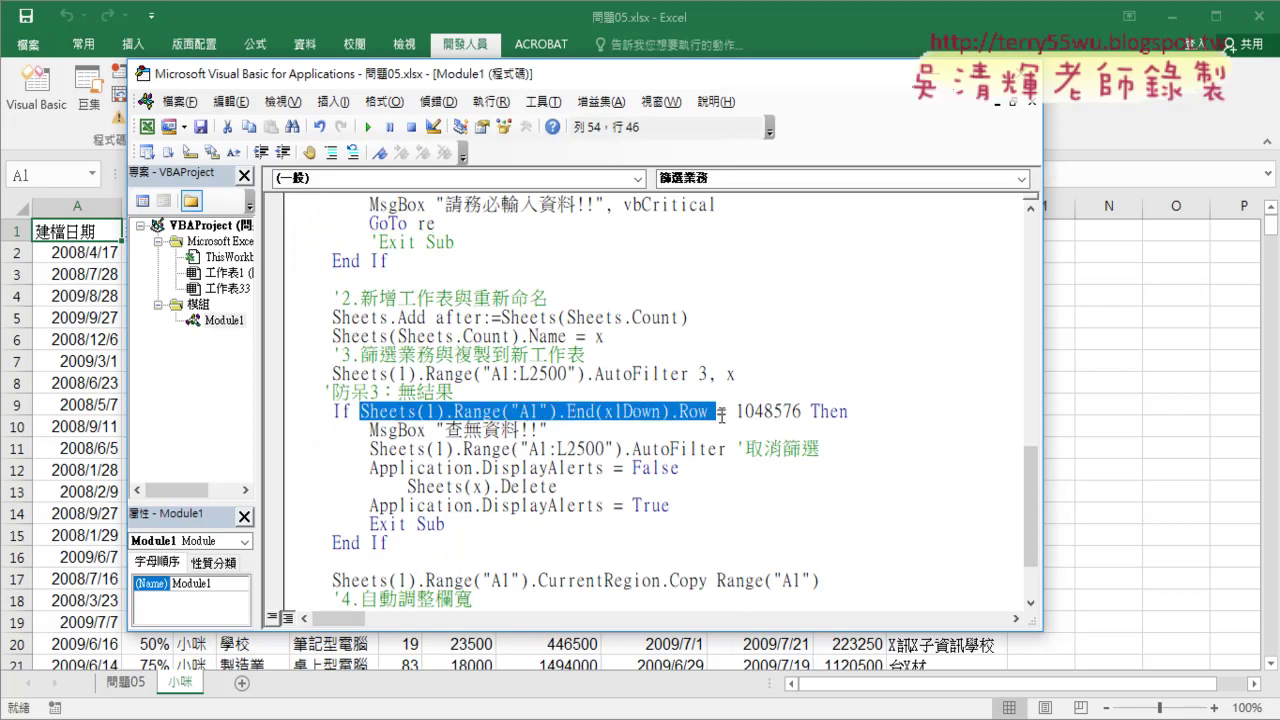
pyautogui.click(795, 411)
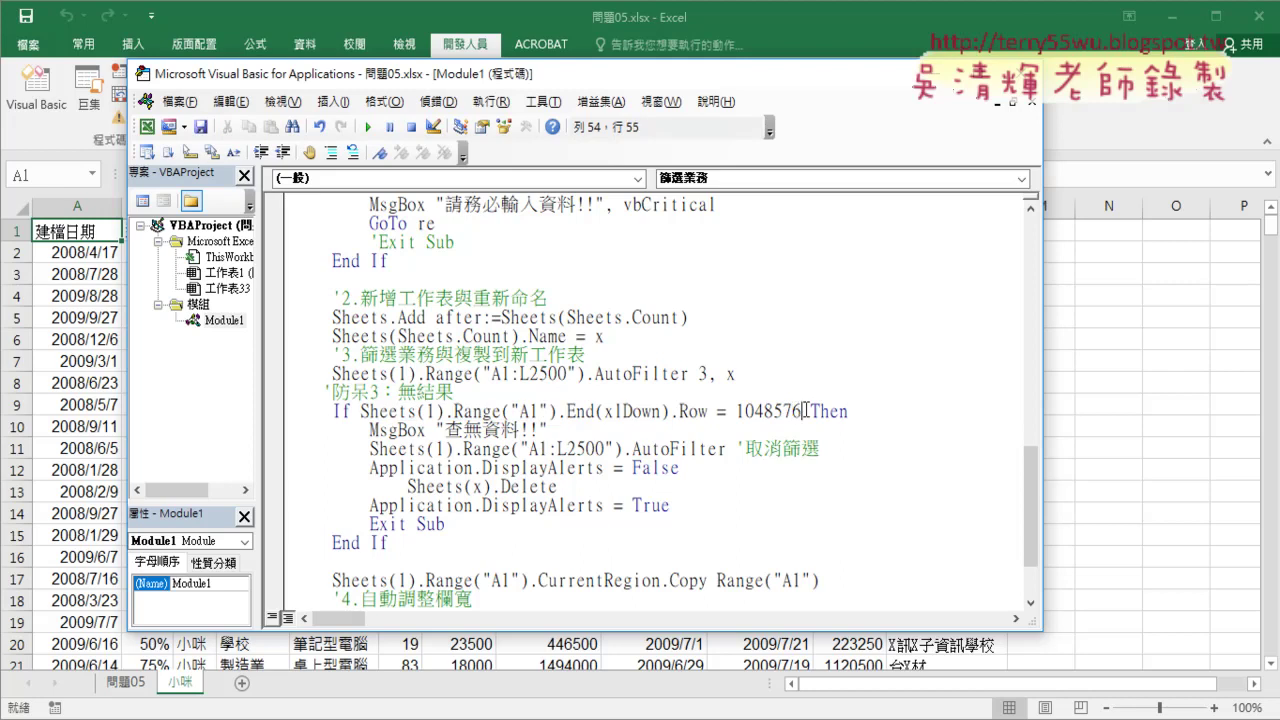
pyautogui.moveTo(801, 411); pyautogui.dragTo(736, 412)
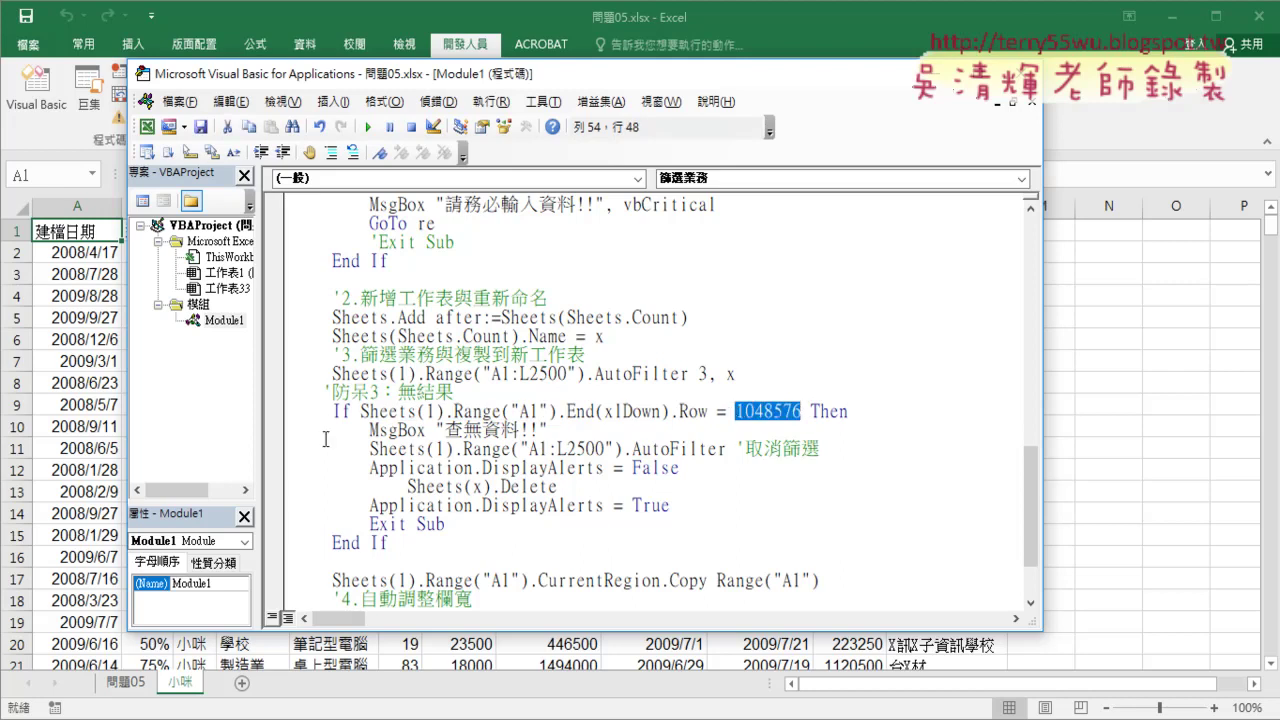
# - Set a breakpoint on the MsgBox "查無資料!!" line and return to the 問題05 sheet
pyautogui.click(279, 412)
pyautogui.click(279, 414)
pyautogui.click(279, 430)
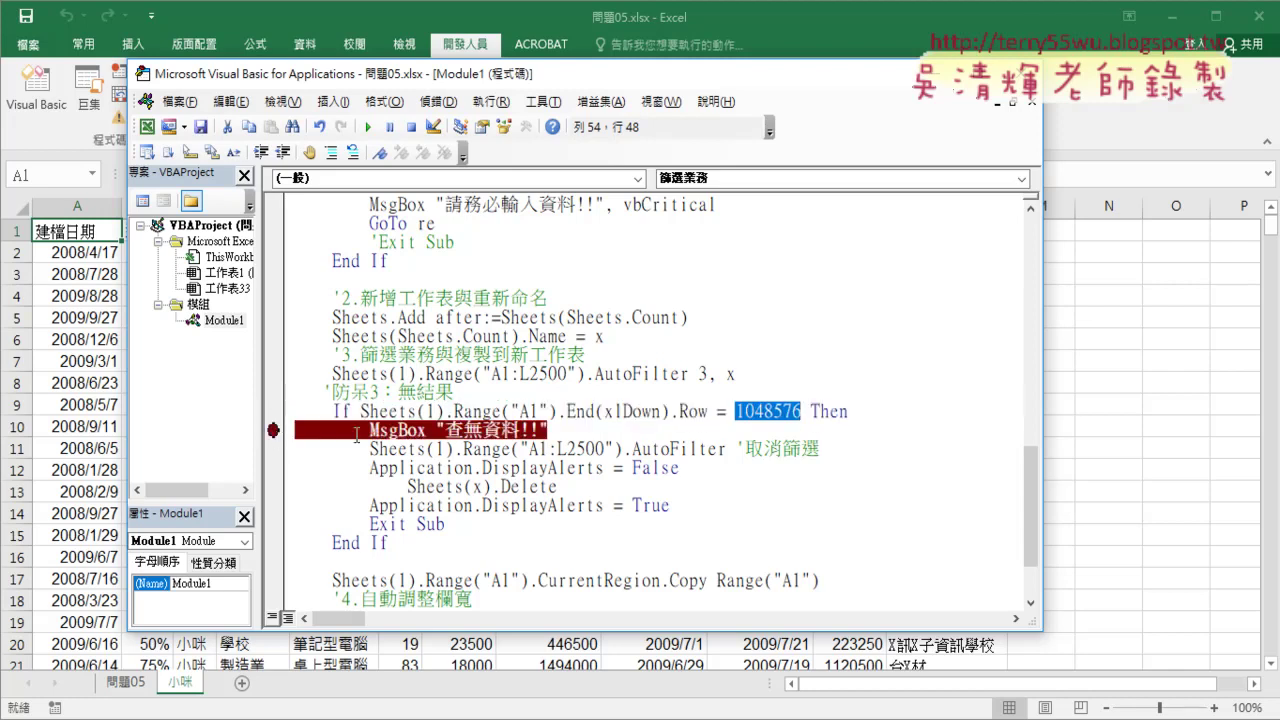
pyautogui.click(1175, 534)
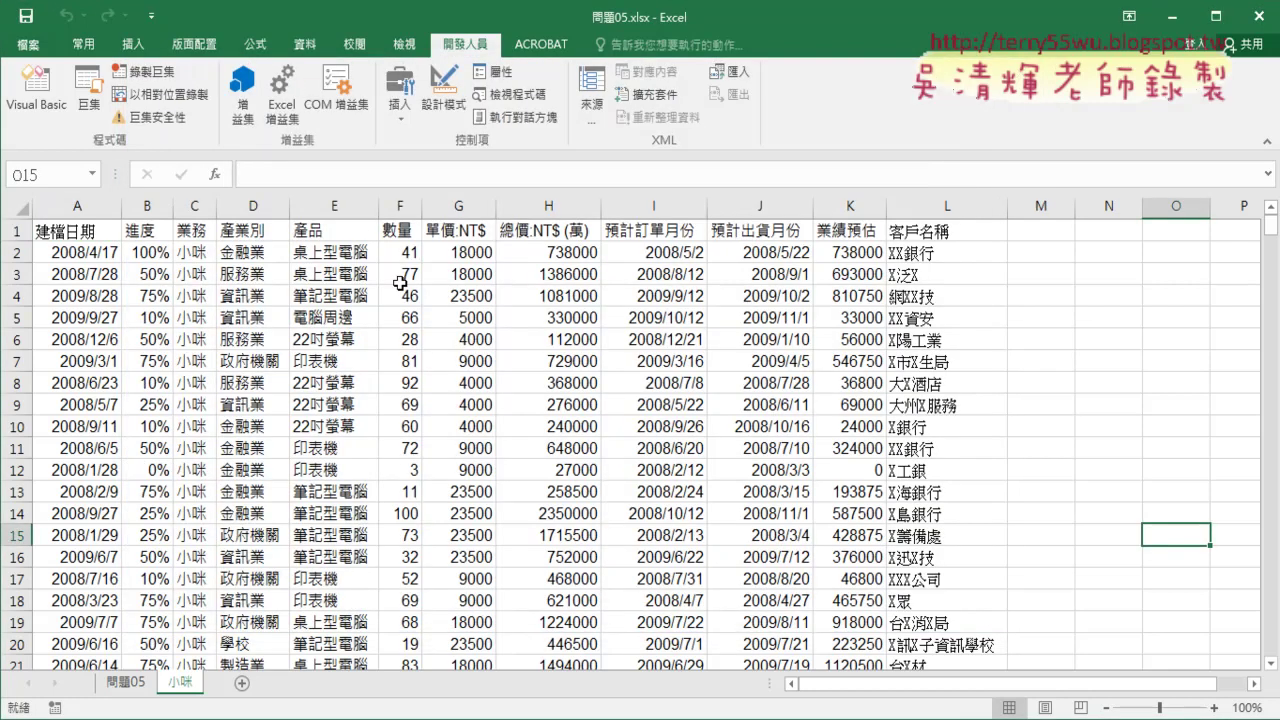
pyautogui.click(140, 683)
# - Run 篩選業務 with AAA so it pauses at the no-results breakpoint
pyautogui.click(1048, 311)
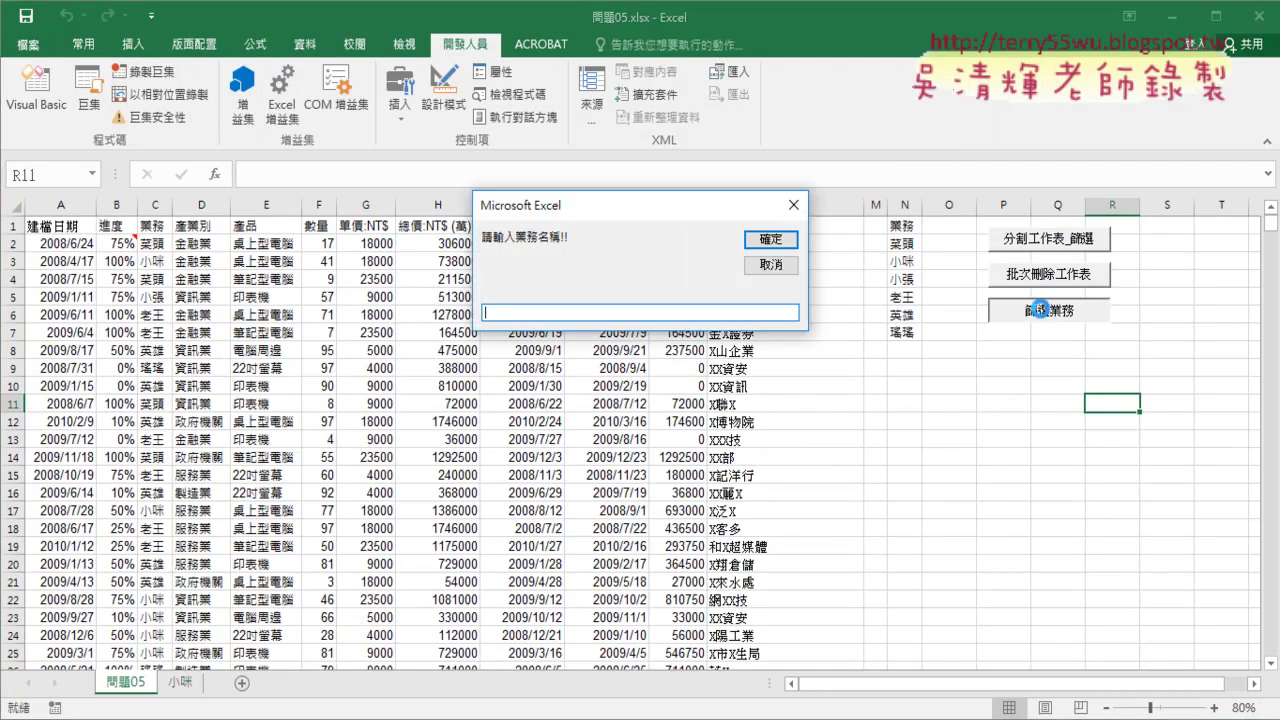
pyautogui.write('A')
pyautogui.write('AA')
pyautogui.click(758, 242)
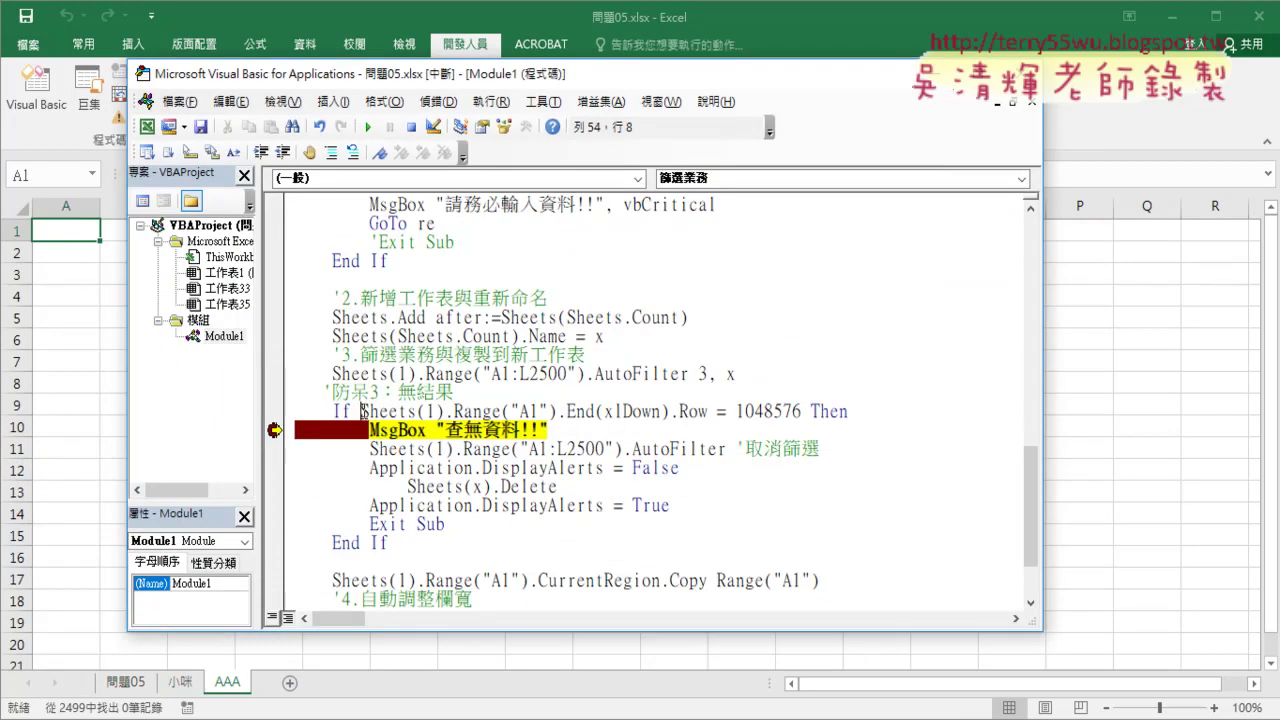
pyautogui.moveTo(361, 411); pyautogui.dragTo(708, 411)
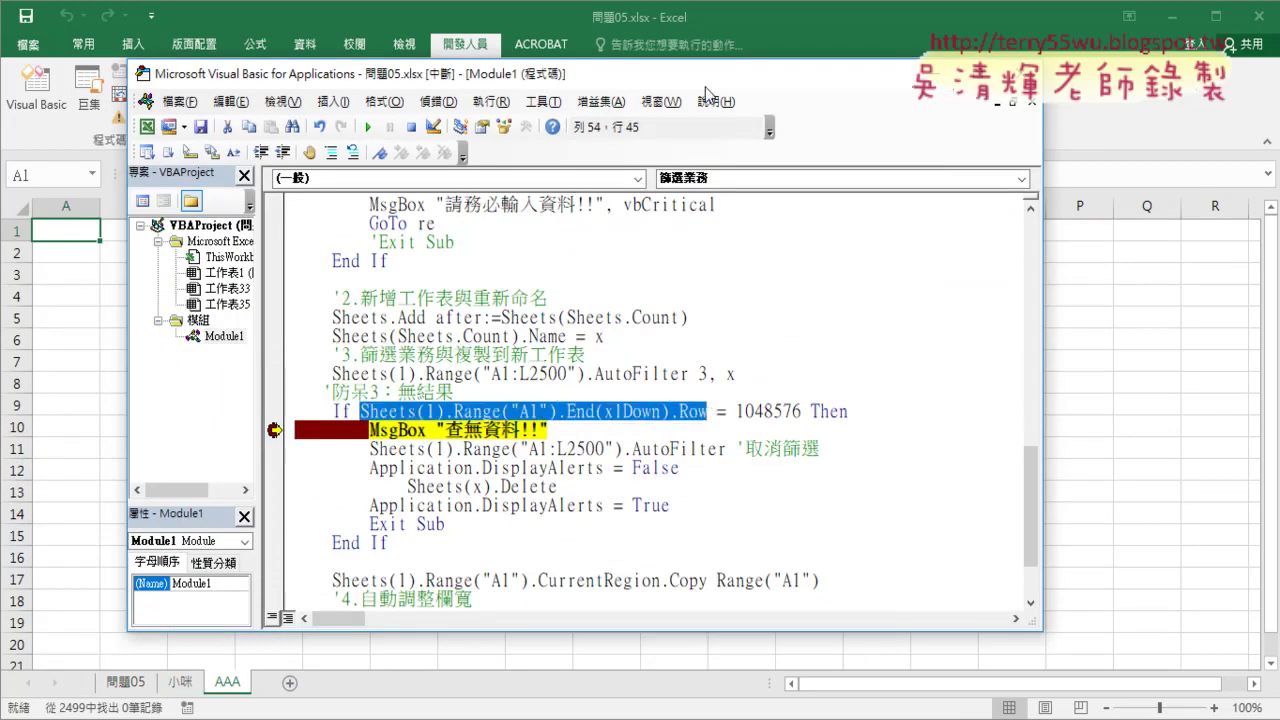
pyautogui.moveTo(712, 74); pyautogui.dragTo(914, 86)
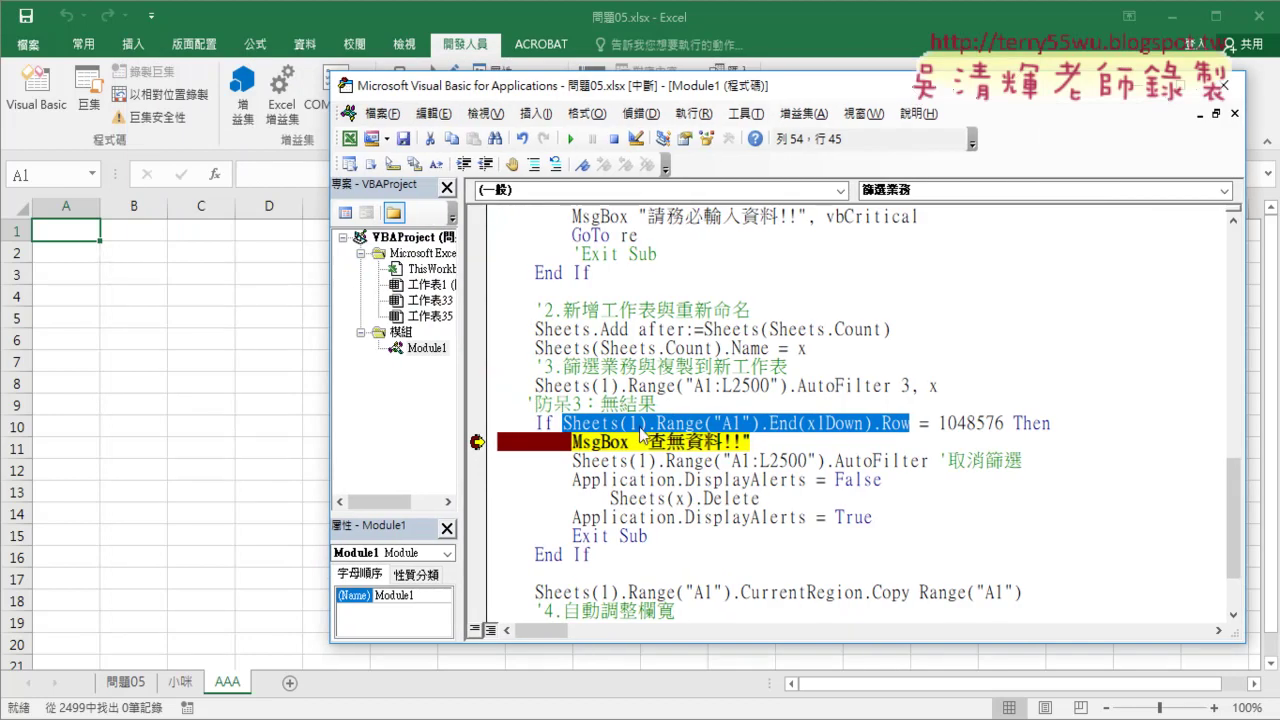
# - On 問題05, jump from A1 with Ctrl+Down to reach row 1048576
pyautogui.click(126, 684)
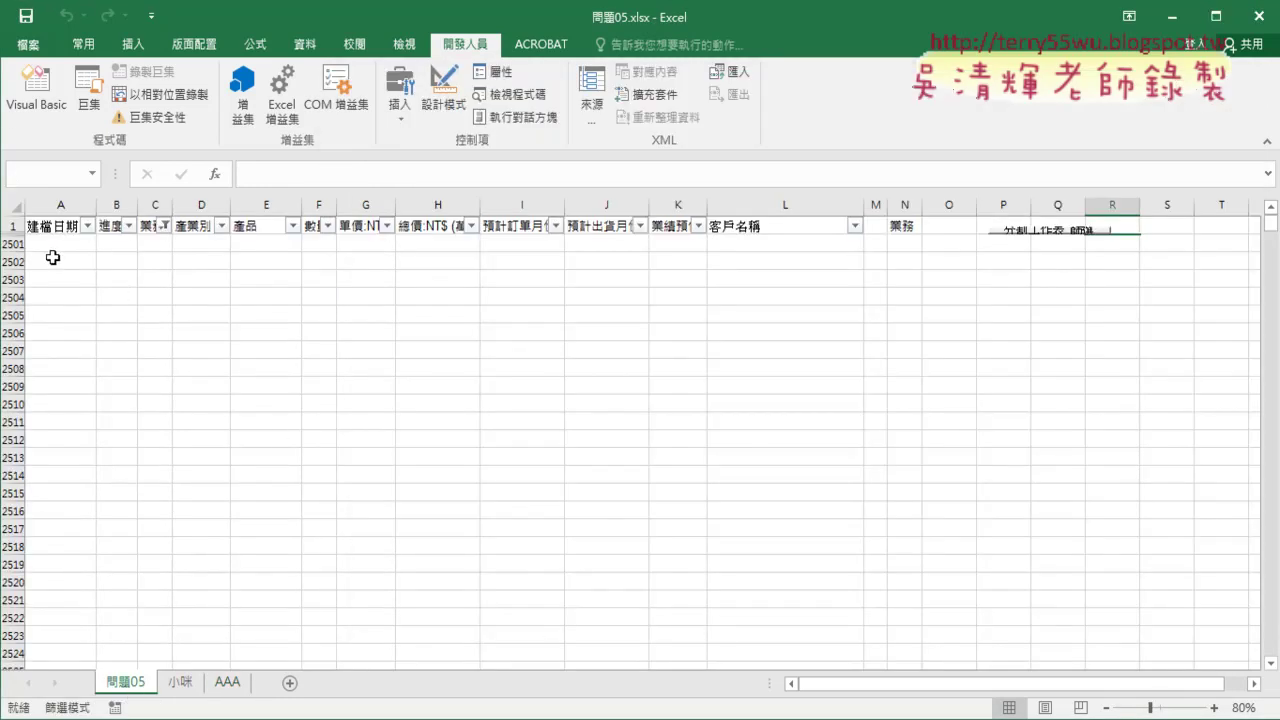
pyautogui.click(50, 227)
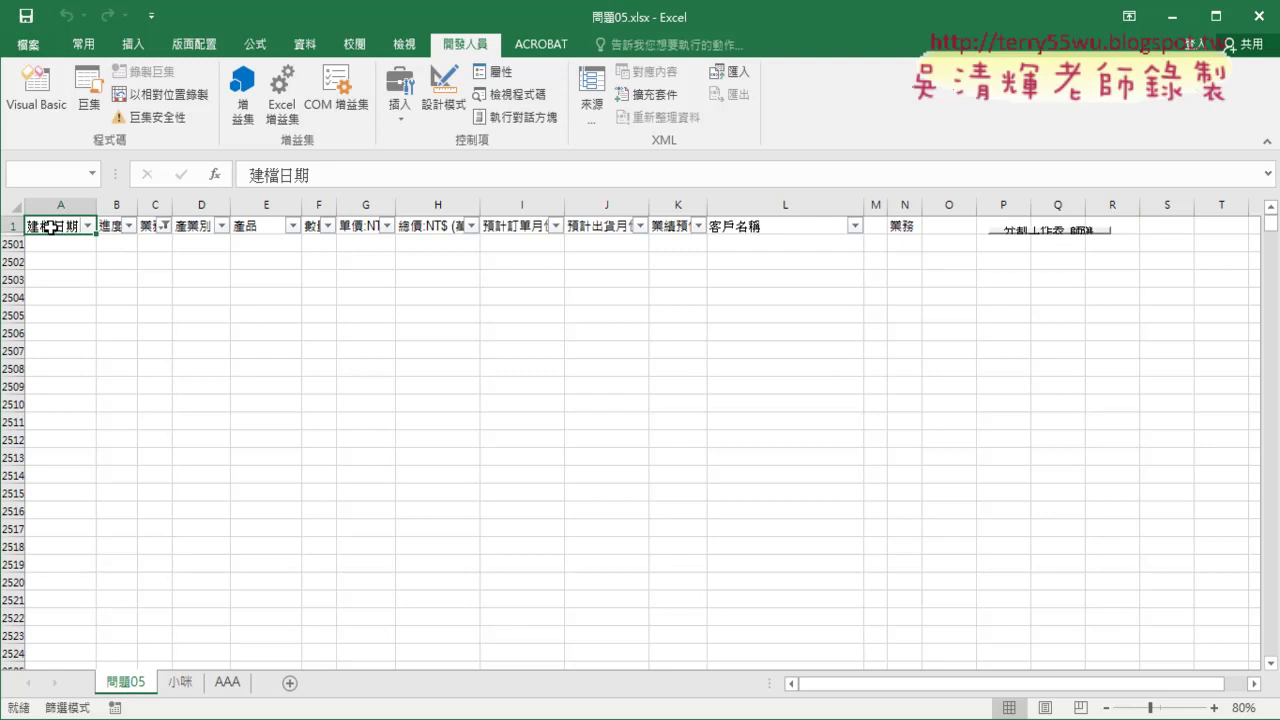
pyautogui.hotkey('ctrl', 'Down')
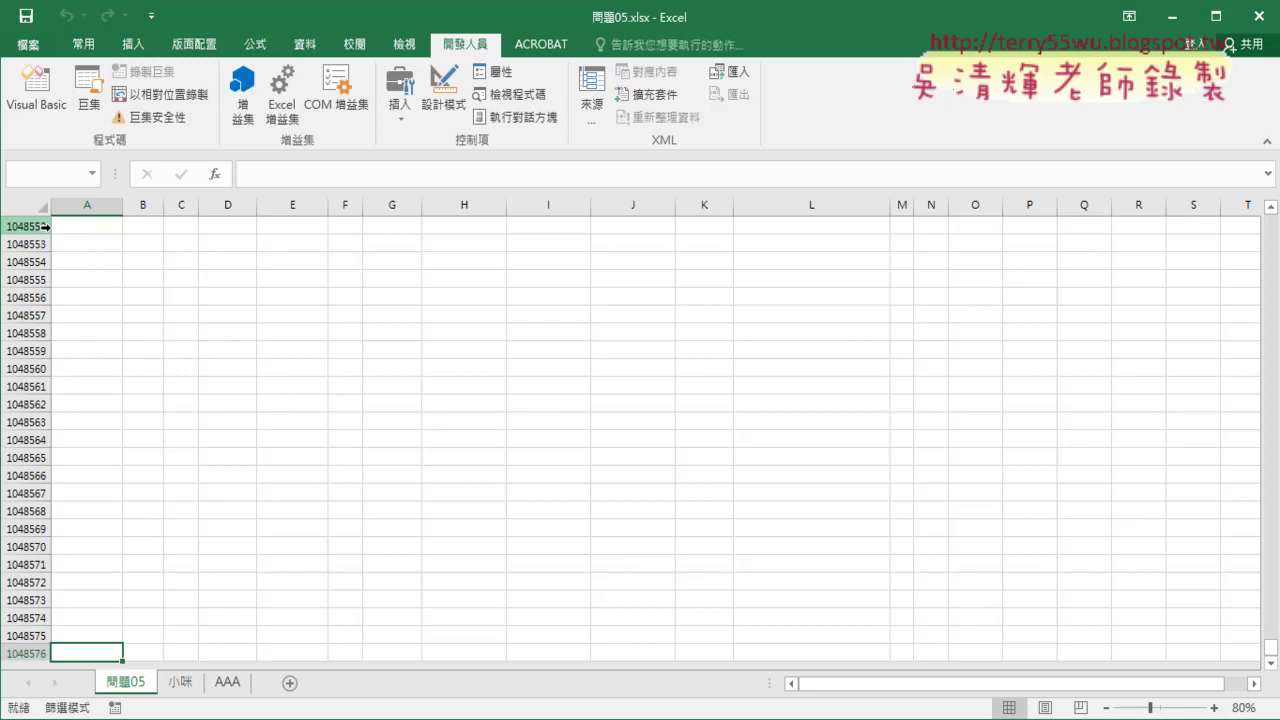
# - In the paused code, highlight the AutoFilter clear, sheet-deletion lines and 1048576 row limit
pyautogui.click(36, 90)
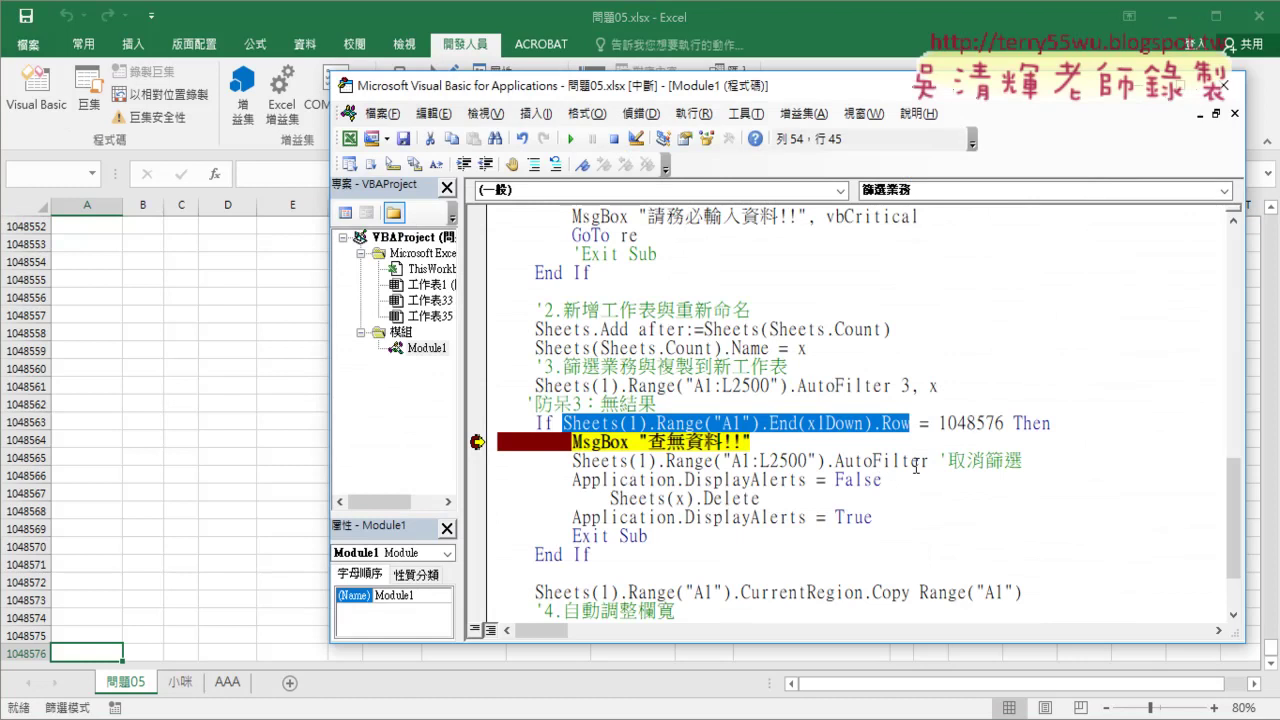
pyautogui.moveTo(929, 461); pyautogui.dragTo(572, 461)
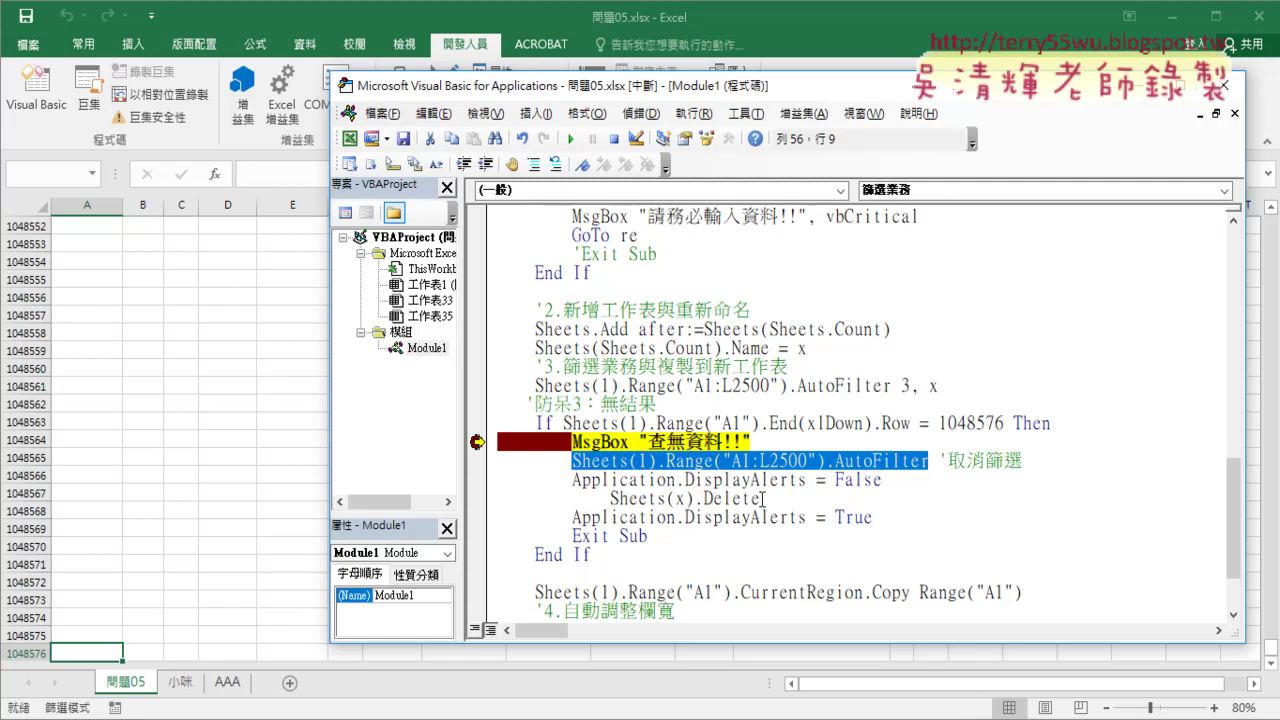
pyautogui.moveTo(873, 517); pyautogui.dragTo(470, 490)
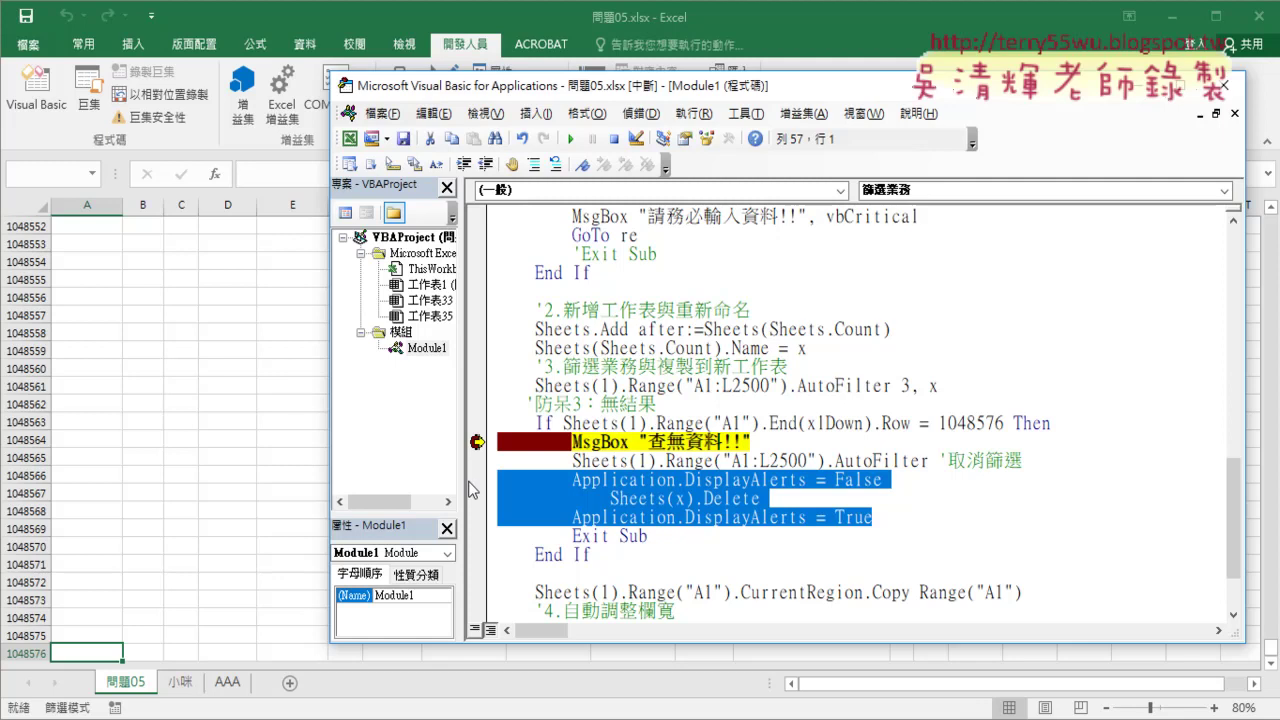
pyautogui.moveTo(1003, 428); pyautogui.dragTo(938, 427)
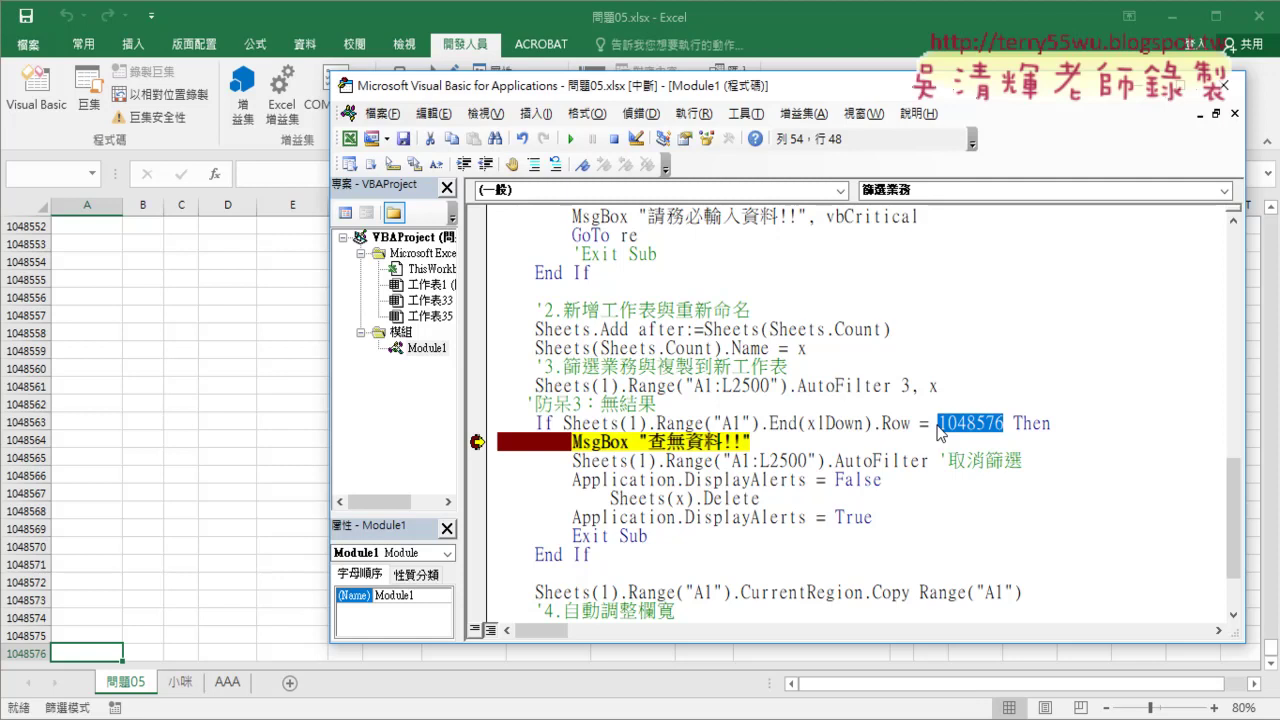
pyautogui.moveTo(998, 432)
# - In the Immediate window, evaluate ? cells.Rows.Count to get 1048576
pyautogui.hotkey('ctrl', 'g')
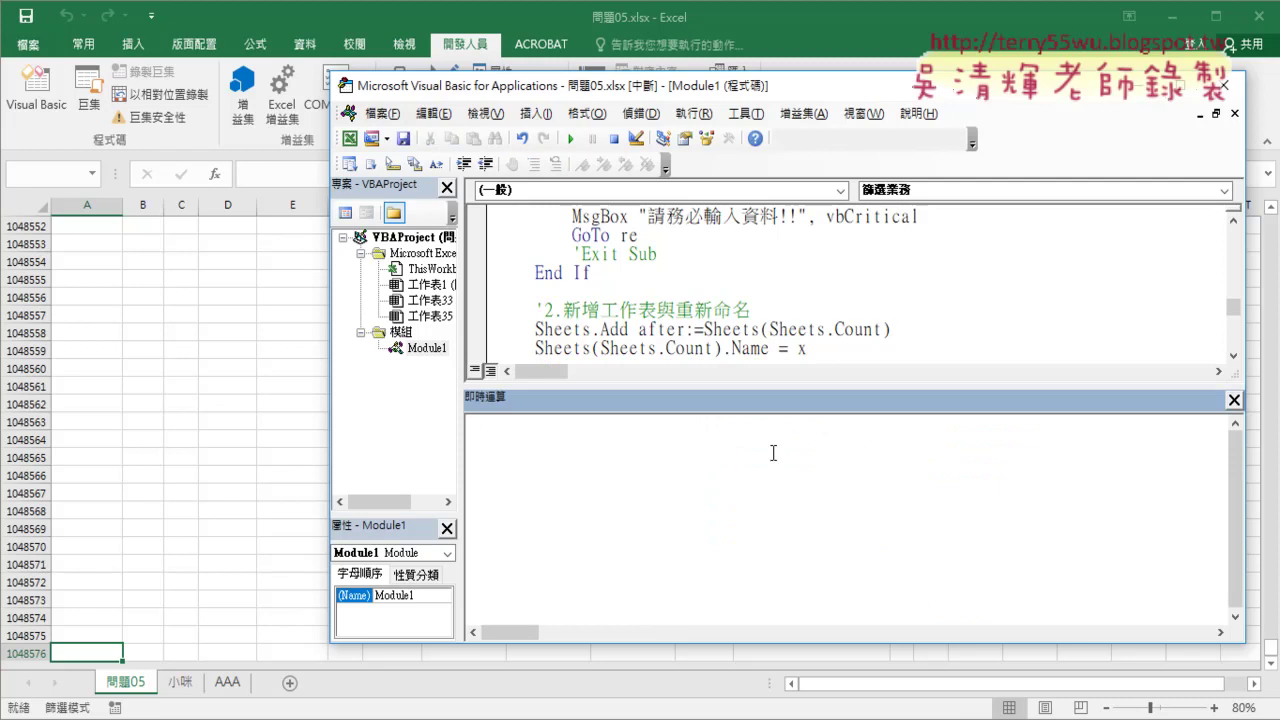
pyautogui.write('?')
pyautogui.write('she')
pyautogui.press('Escape')
pyautogui.write('ce')
pyautogui.write('lls')
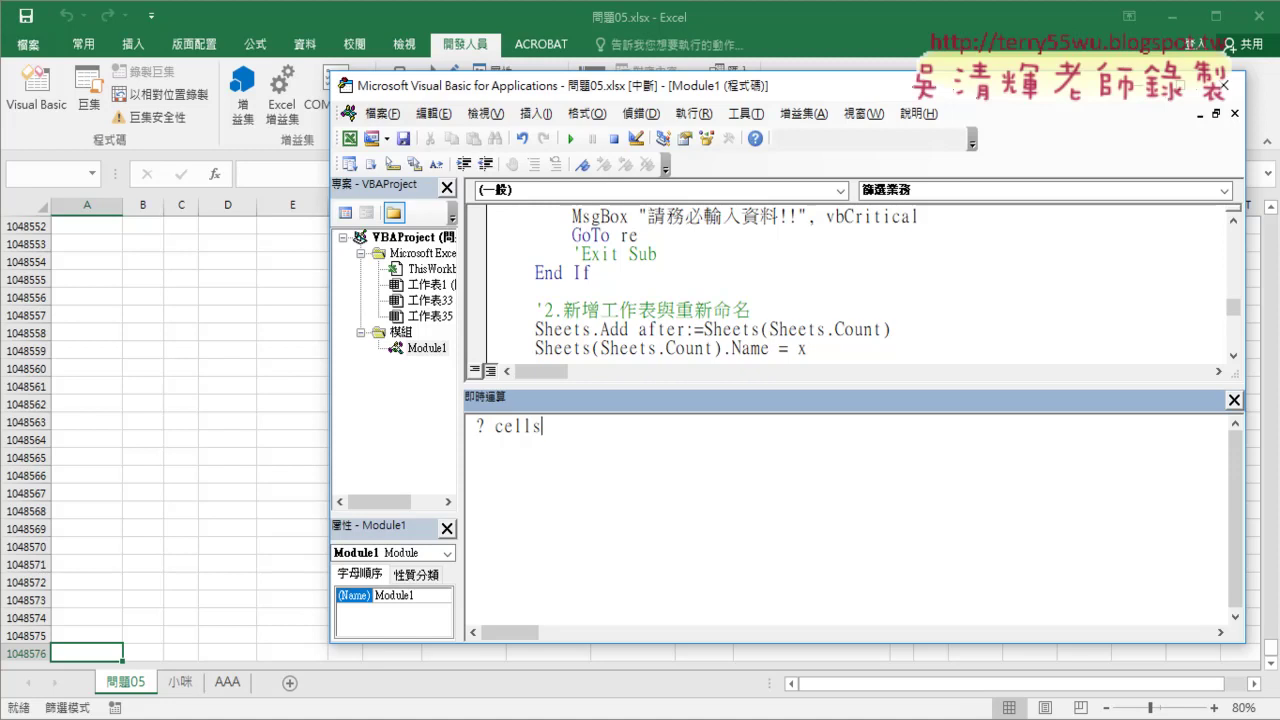
pyautogui.write('.')
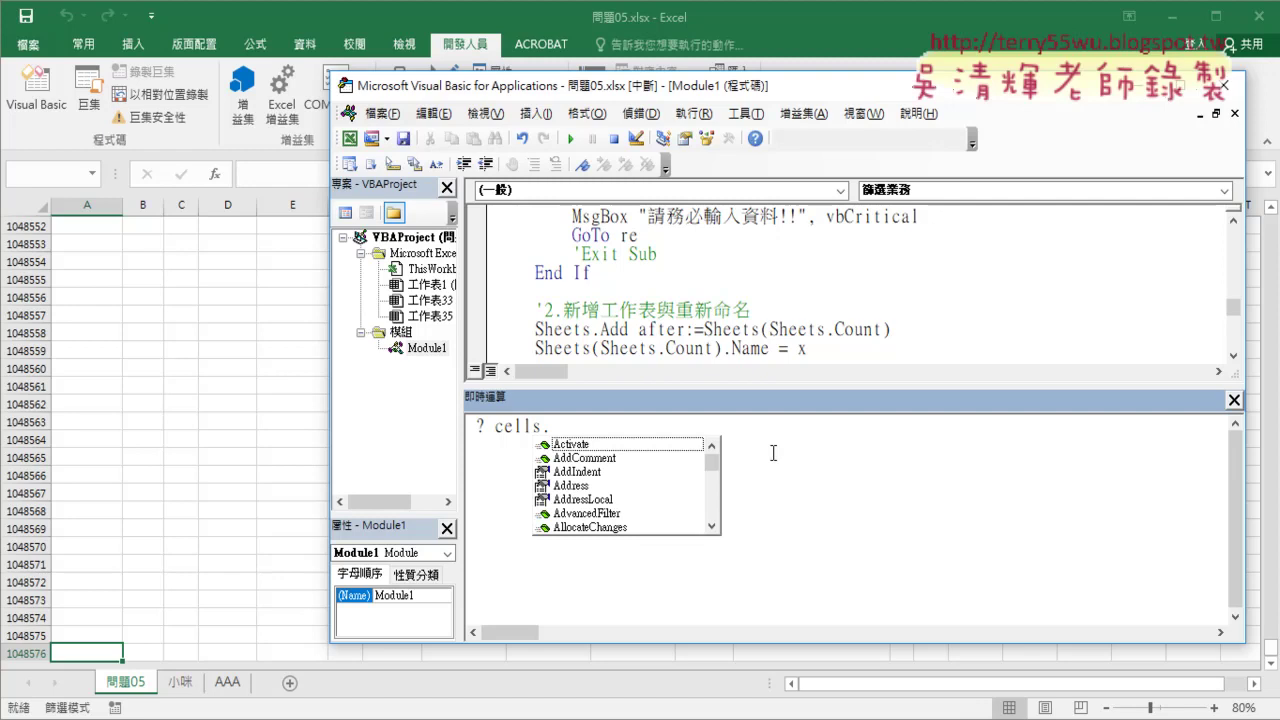
pyautogui.write('row')
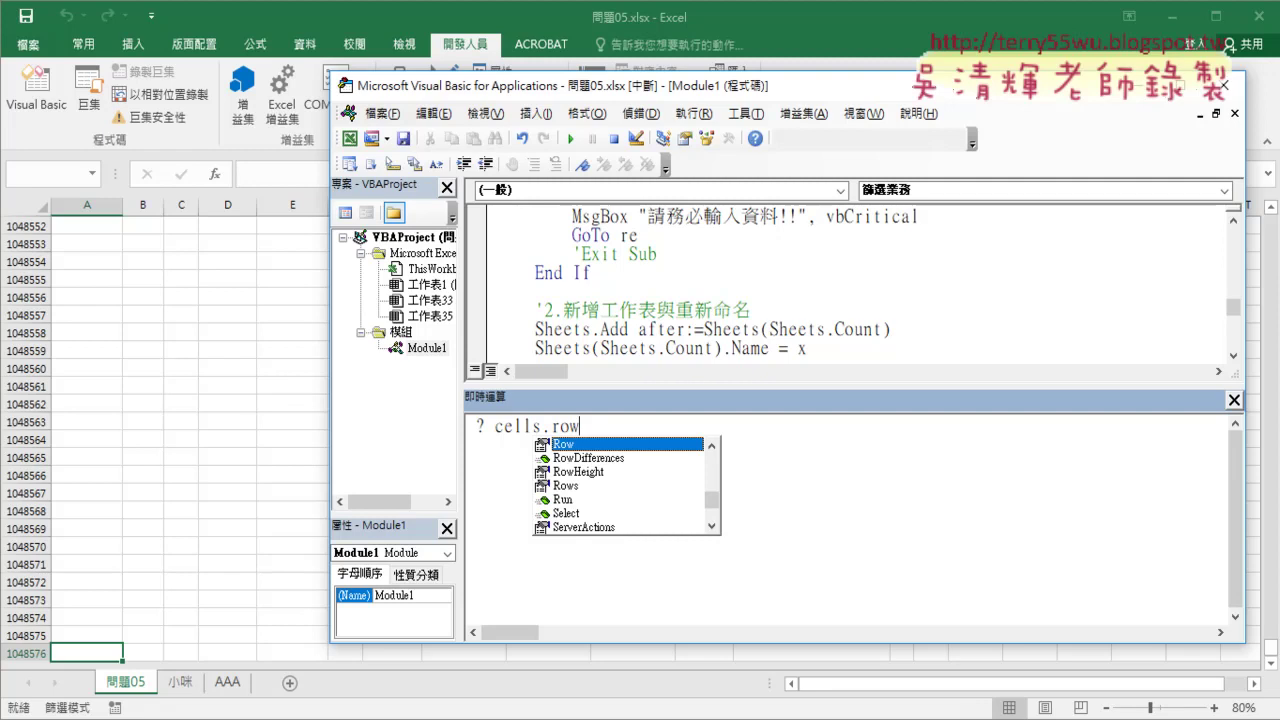
pyautogui.click(566, 485)
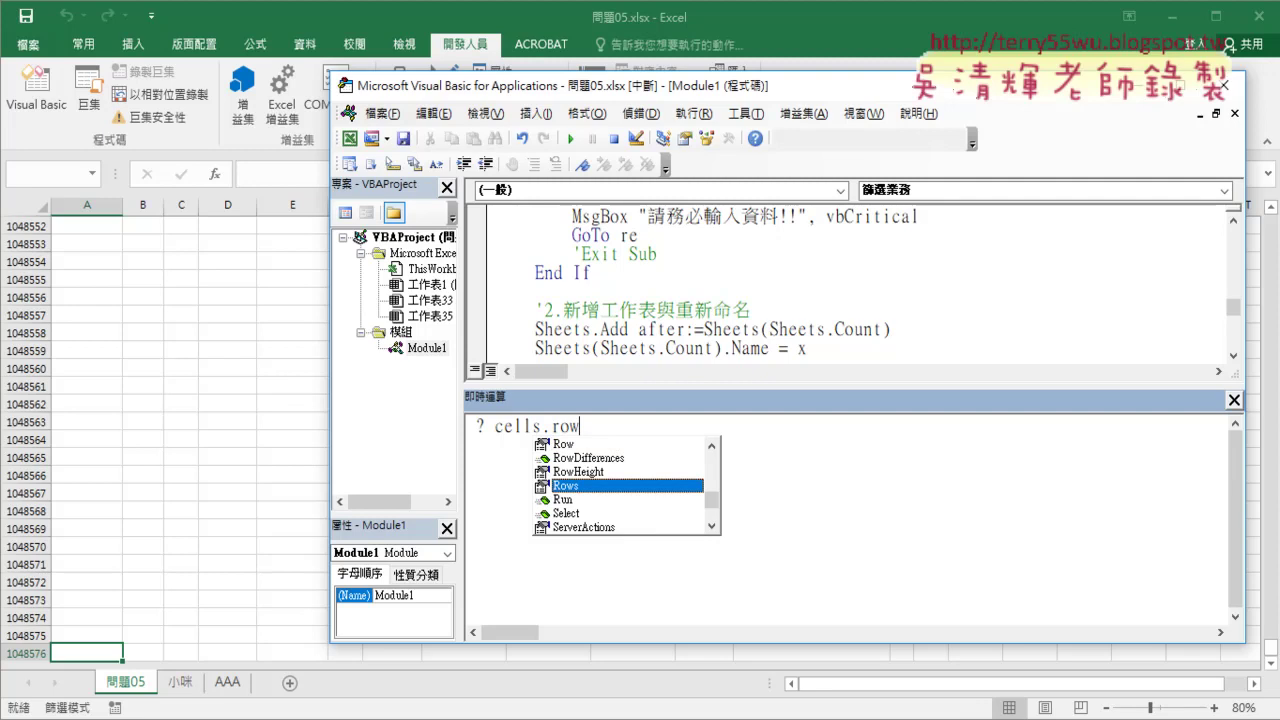
pyautogui.press('Tab')
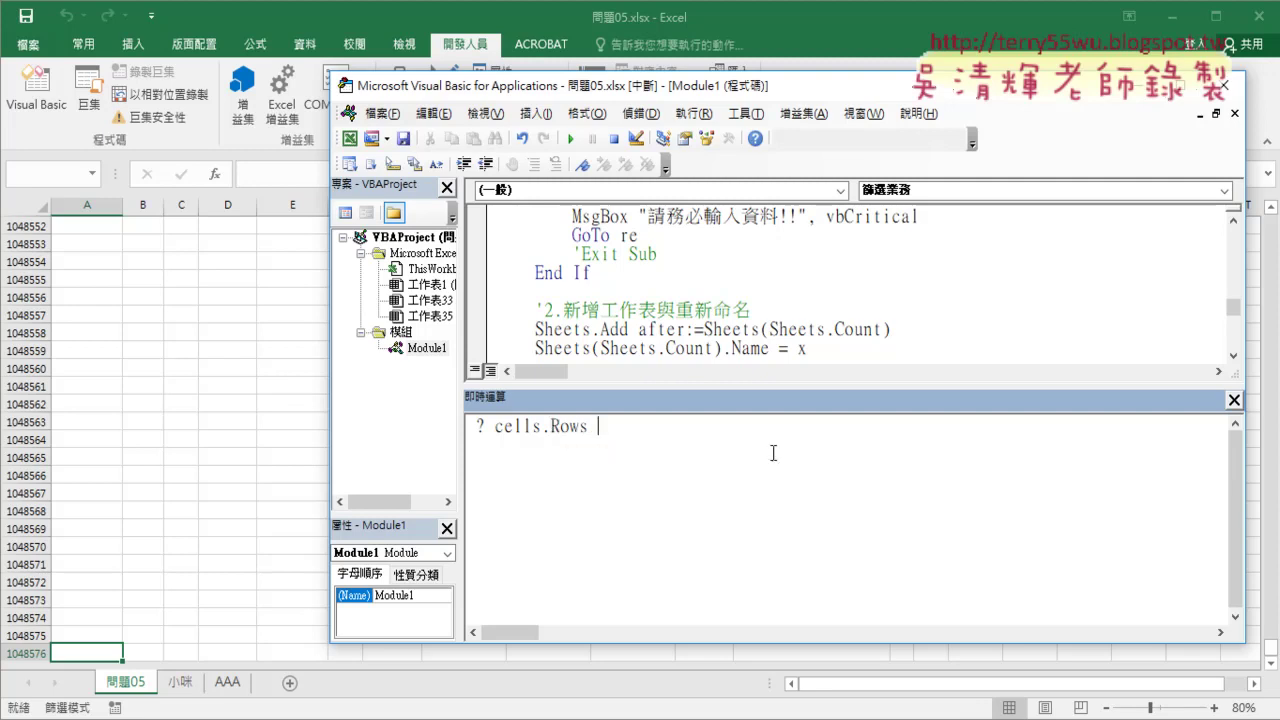
pyautogui.write('.')
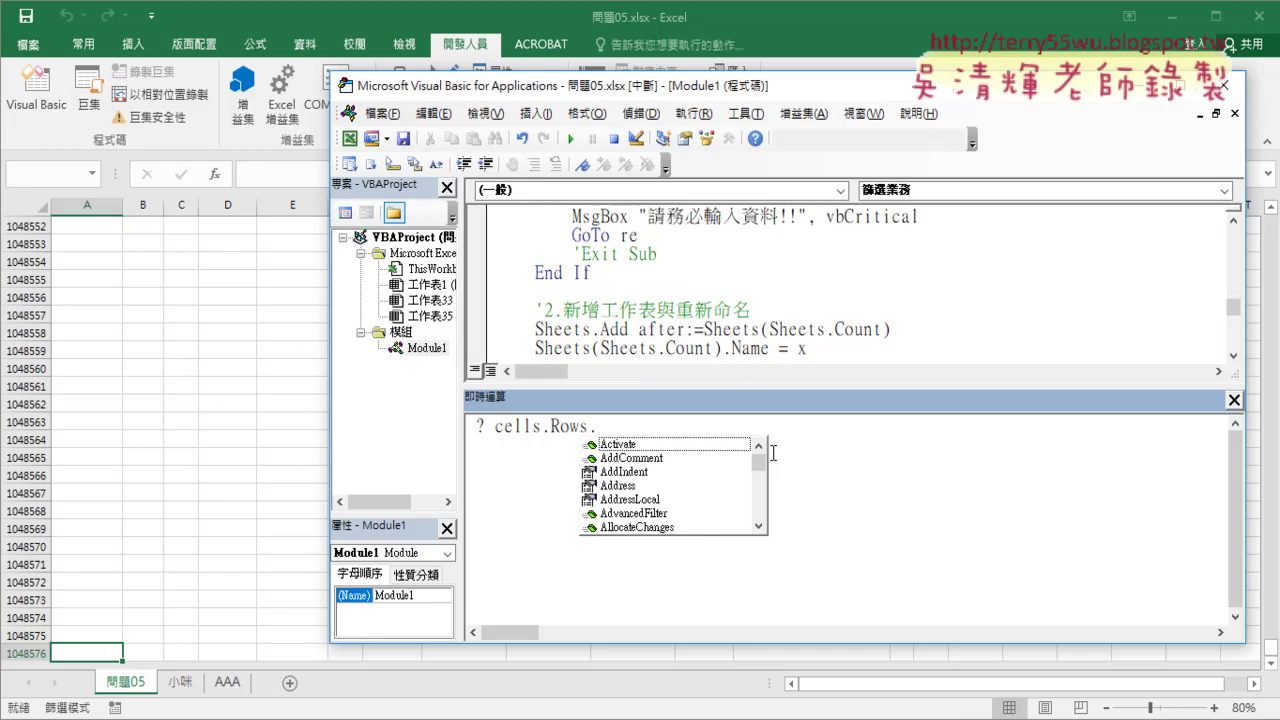
pyautogui.write('c')
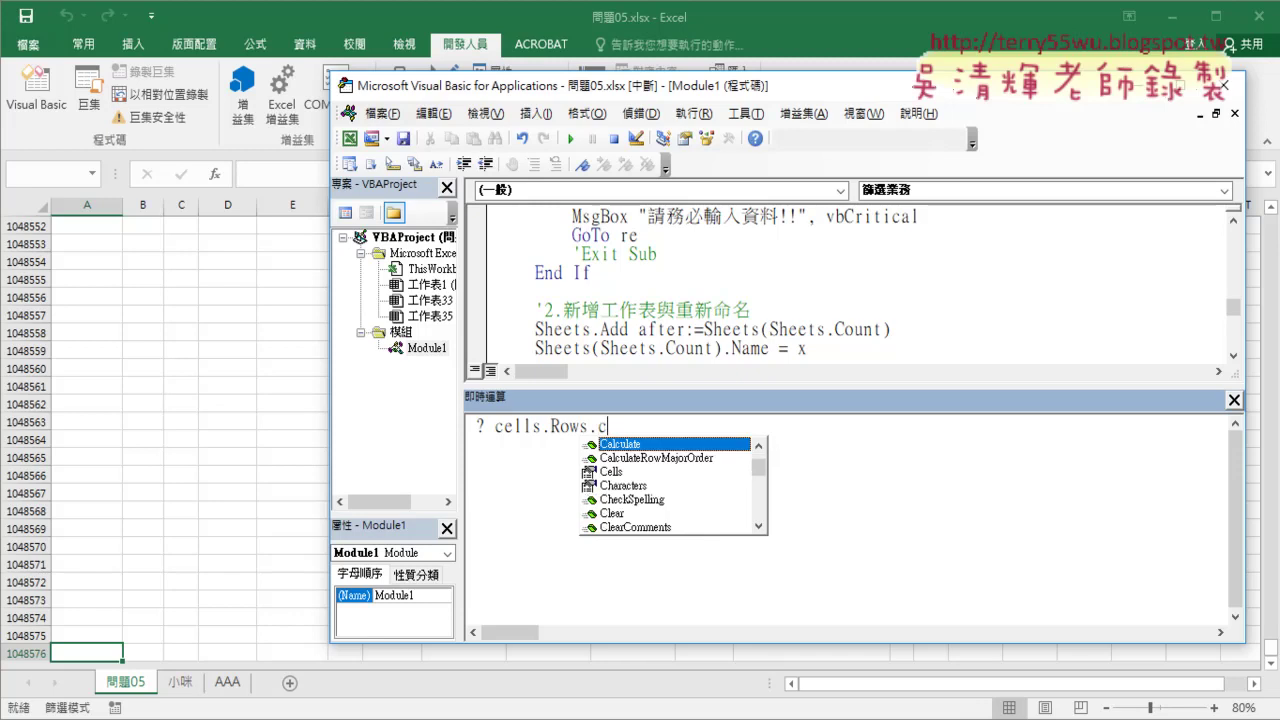
pyautogui.write('o')
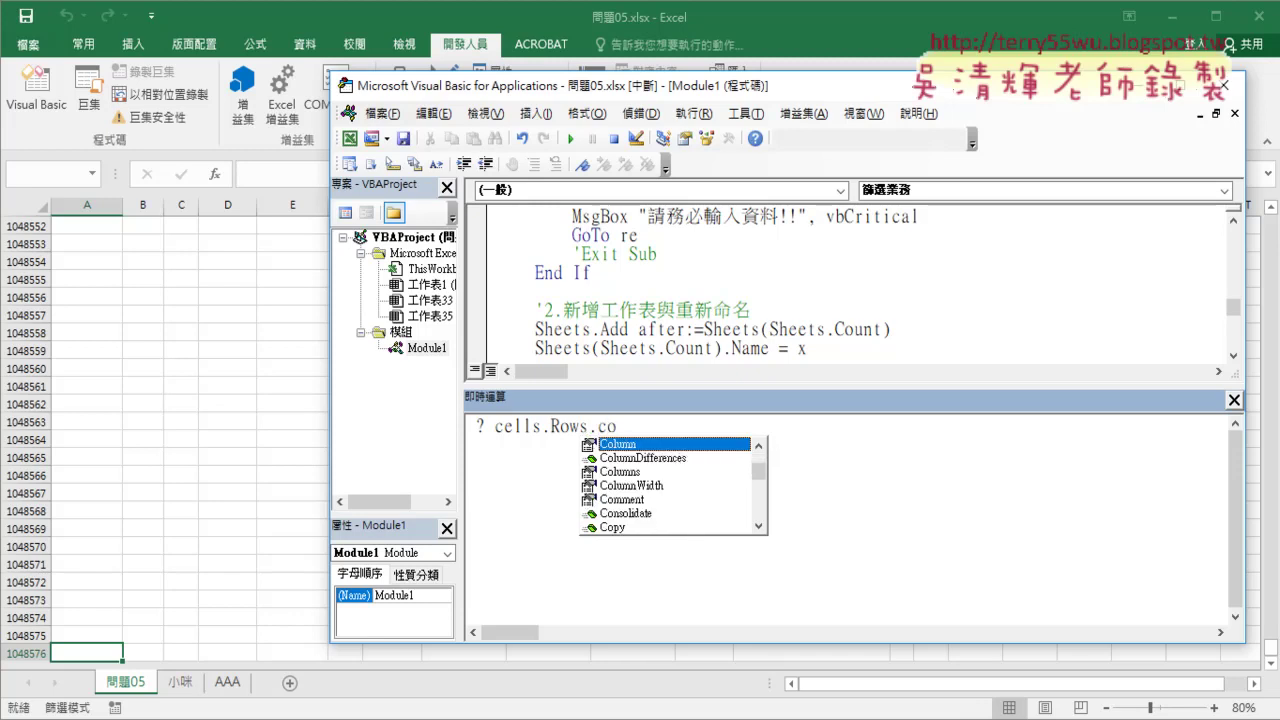
pyautogui.write('u')
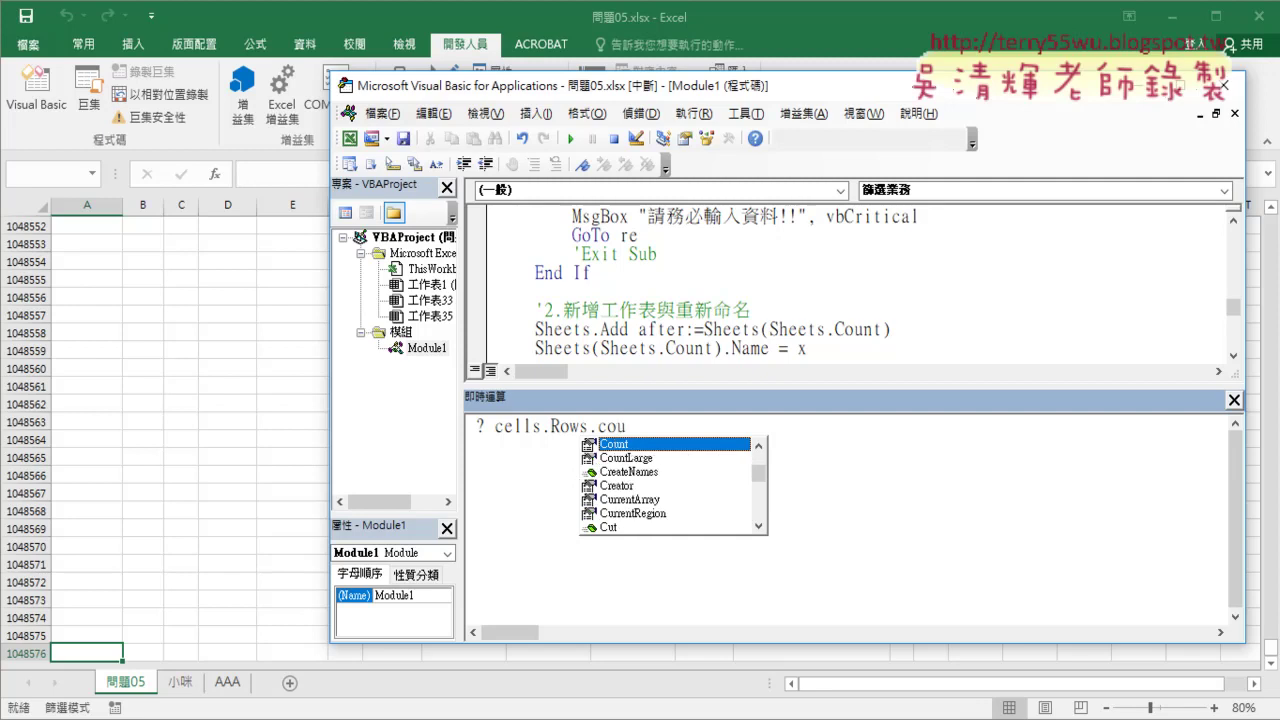
pyautogui.press('Tab')
pyautogui.press('Return')
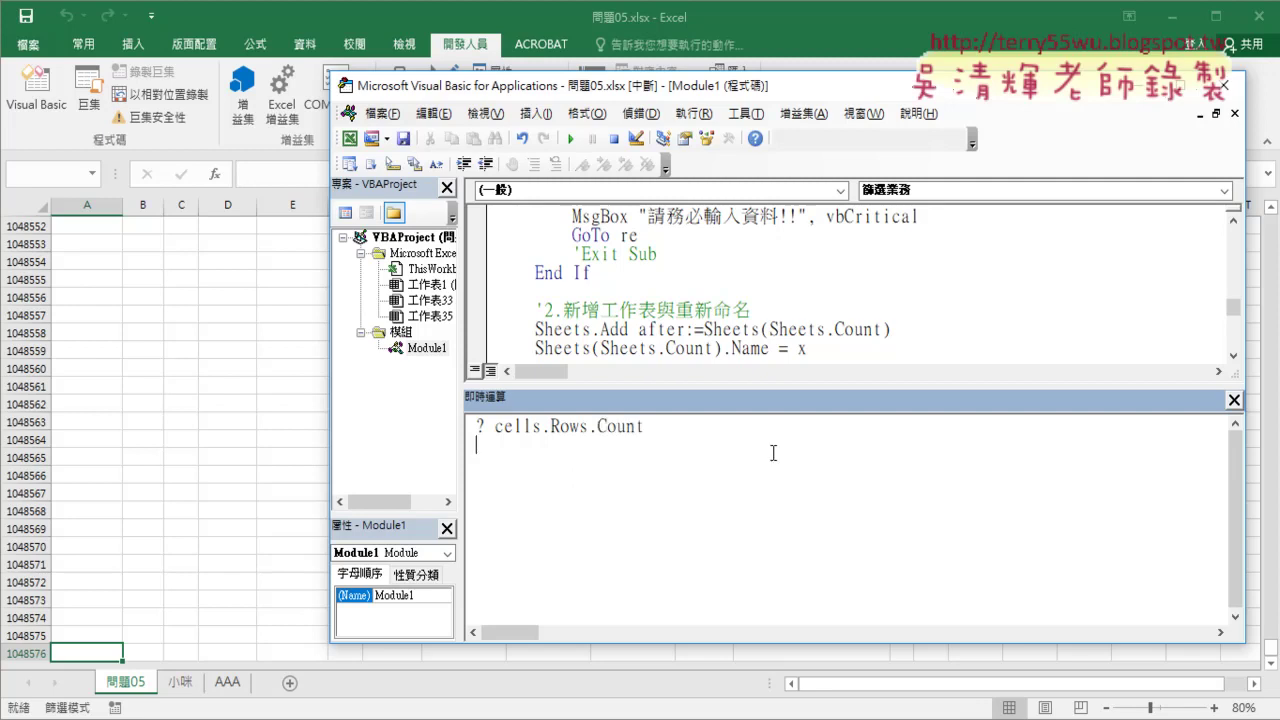
pyautogui.press('Return')
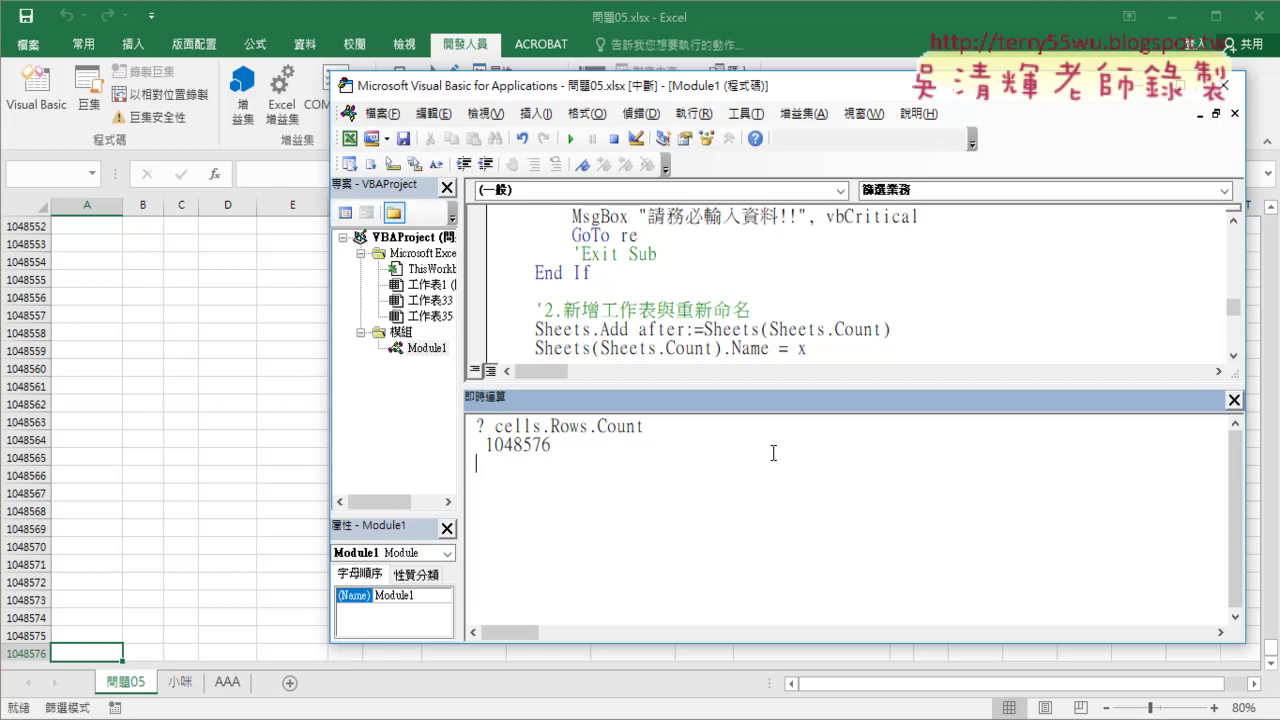
# - Copy the cells.Rows.Count expression, then start trimming the query back to "? cell"
pyautogui.moveTo(564, 451)
pyautogui.mouseDown()
pyautogui.moveTo(474, 443)
pyautogui.moveTo(647, 426)
pyautogui.mouseUp()
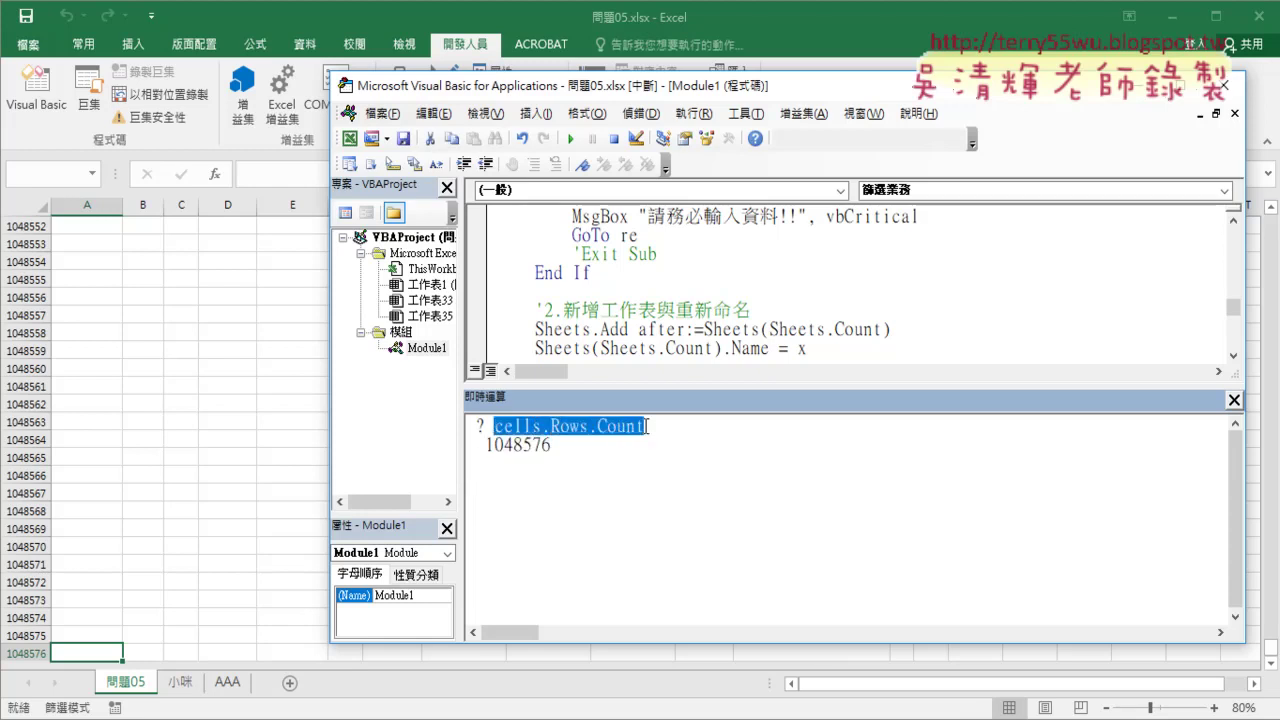
pyautogui.moveTo(647, 426)
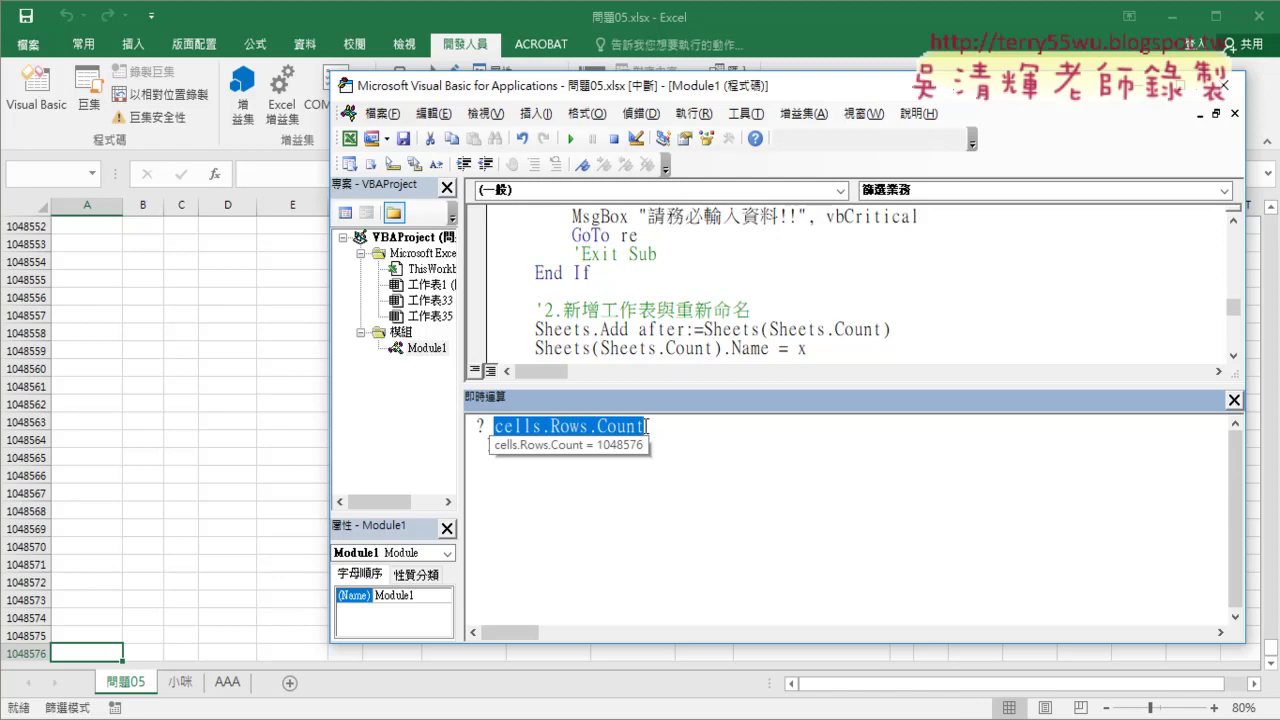
pyautogui.press('Return')
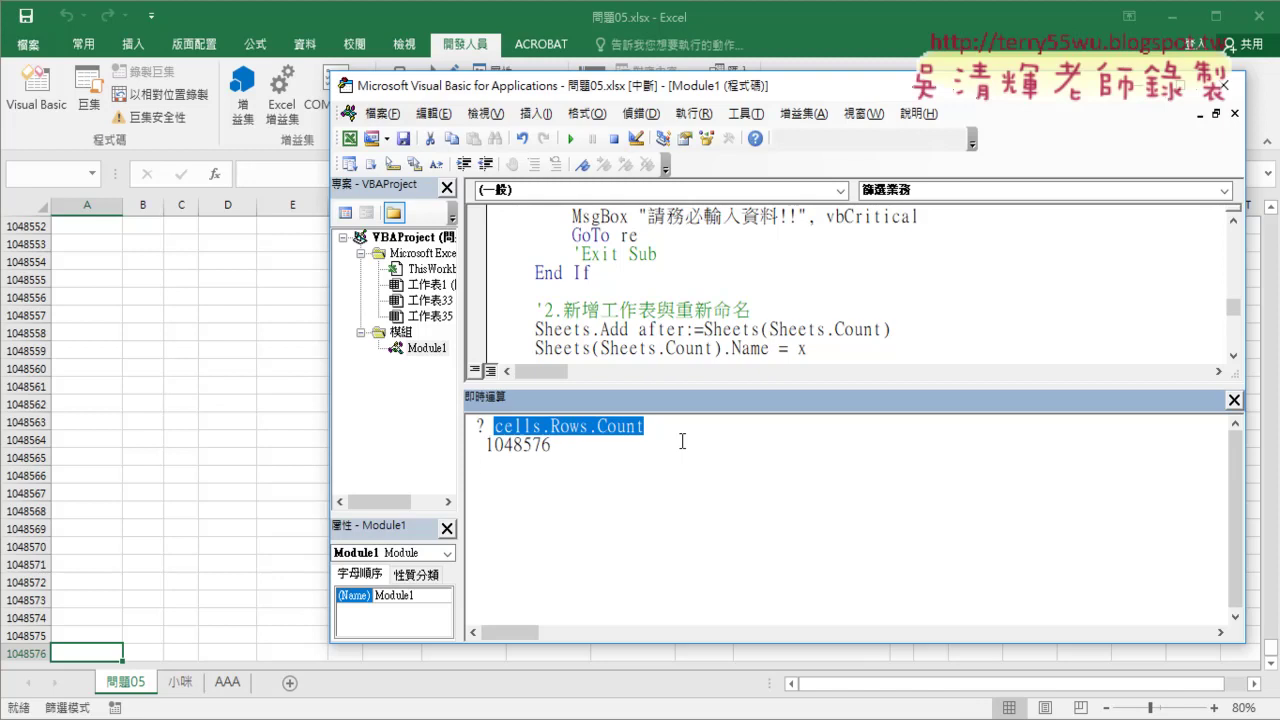
pyautogui.moveTo(495, 427); pyautogui.dragTo(645, 427)
pyautogui.moveTo(617, 437)
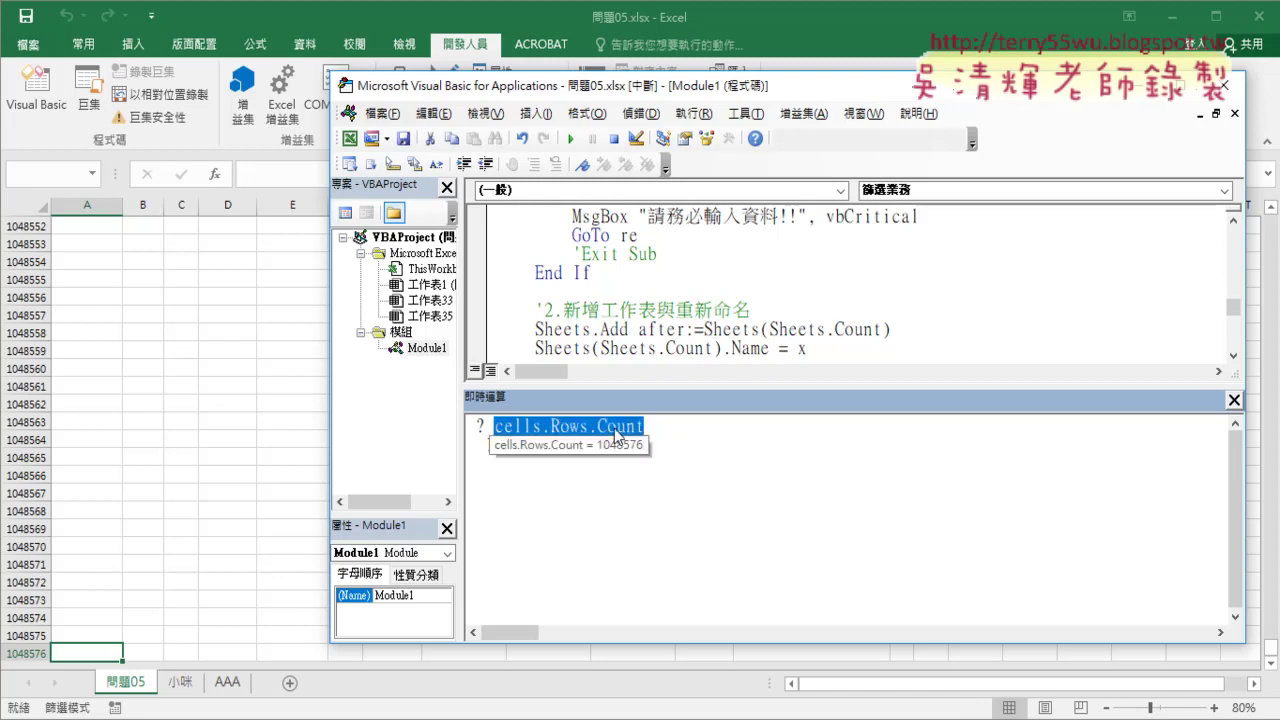
pyautogui.rightClick(617, 437)
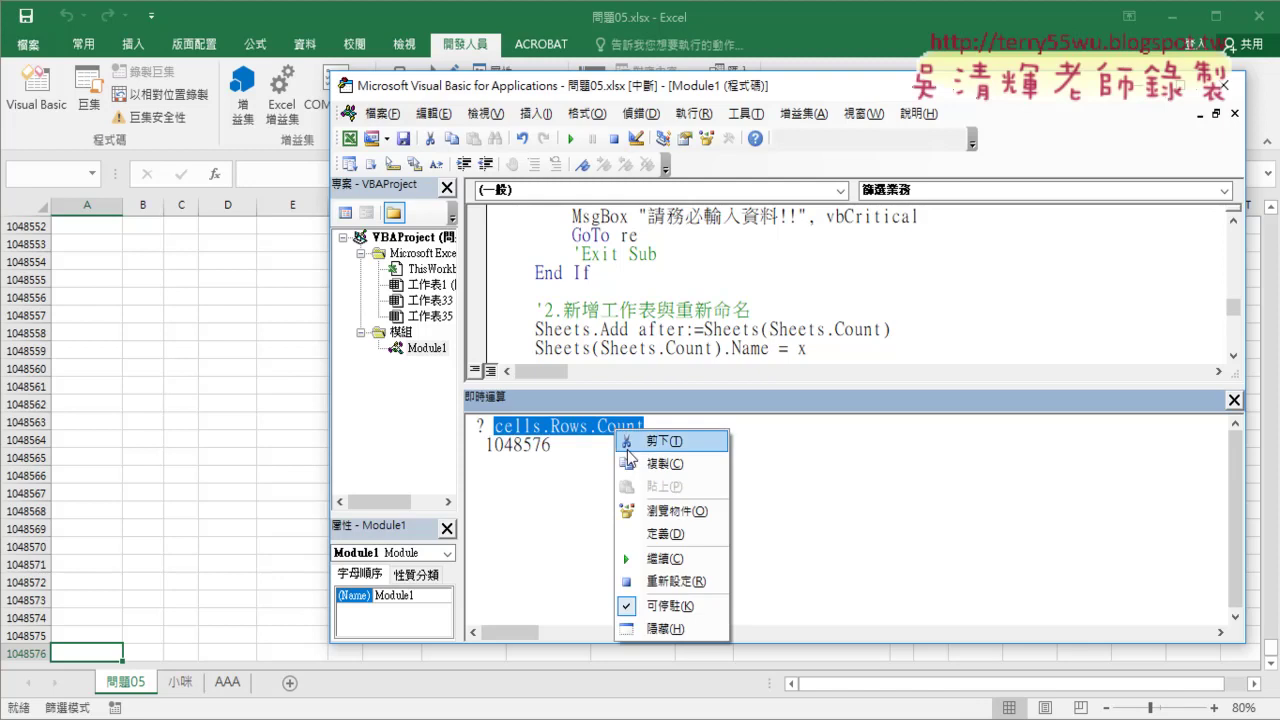
pyautogui.click(626, 453)
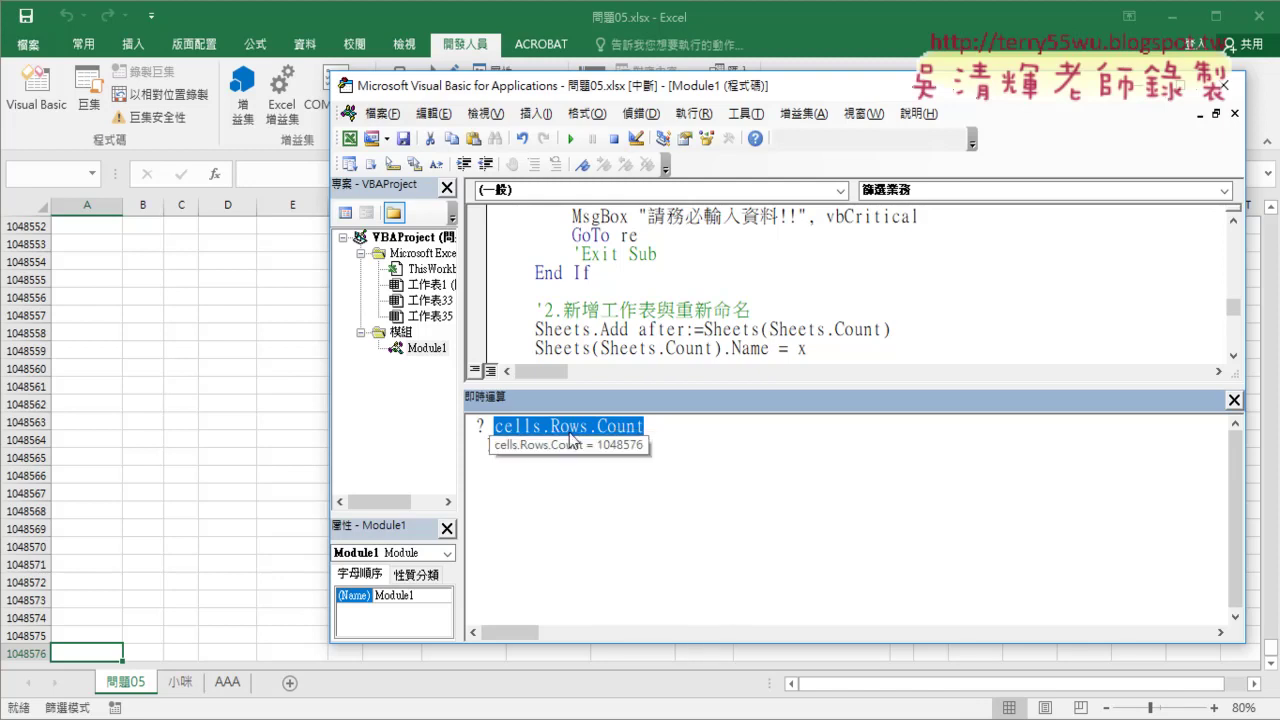
pyautogui.click(662, 426)
pyautogui.moveTo(652, 426); pyautogui.dragTo(540, 426)
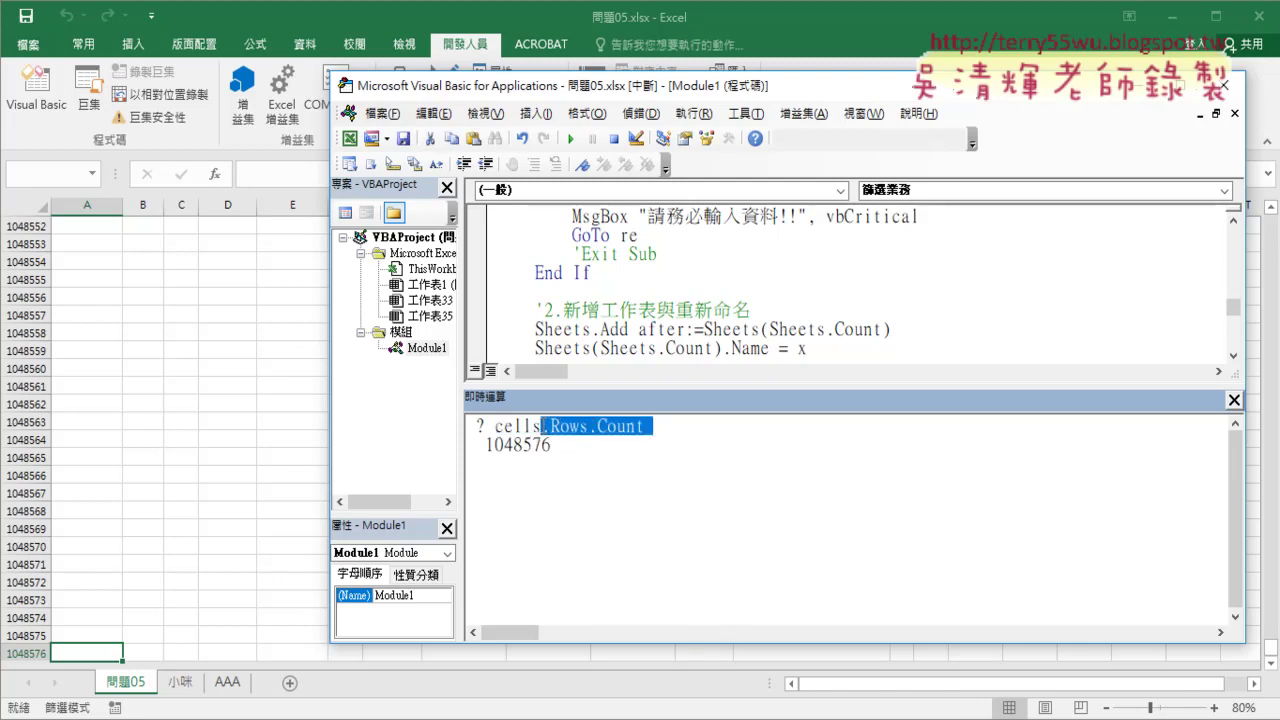
# - Clear the old .Rows.Count query text and its 1048576 result line in the Immediate window
pyautogui.moveTo(537, 426)
pyautogui.press('Delete')
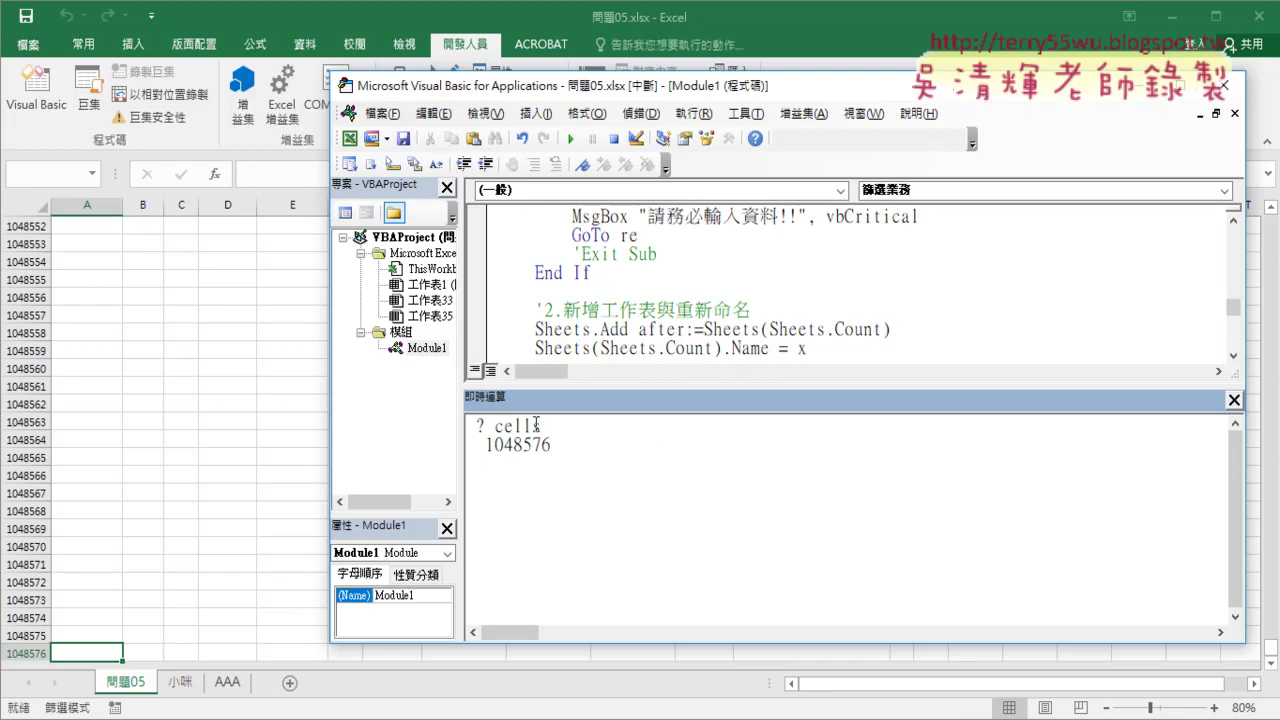
pyautogui.write('.r')
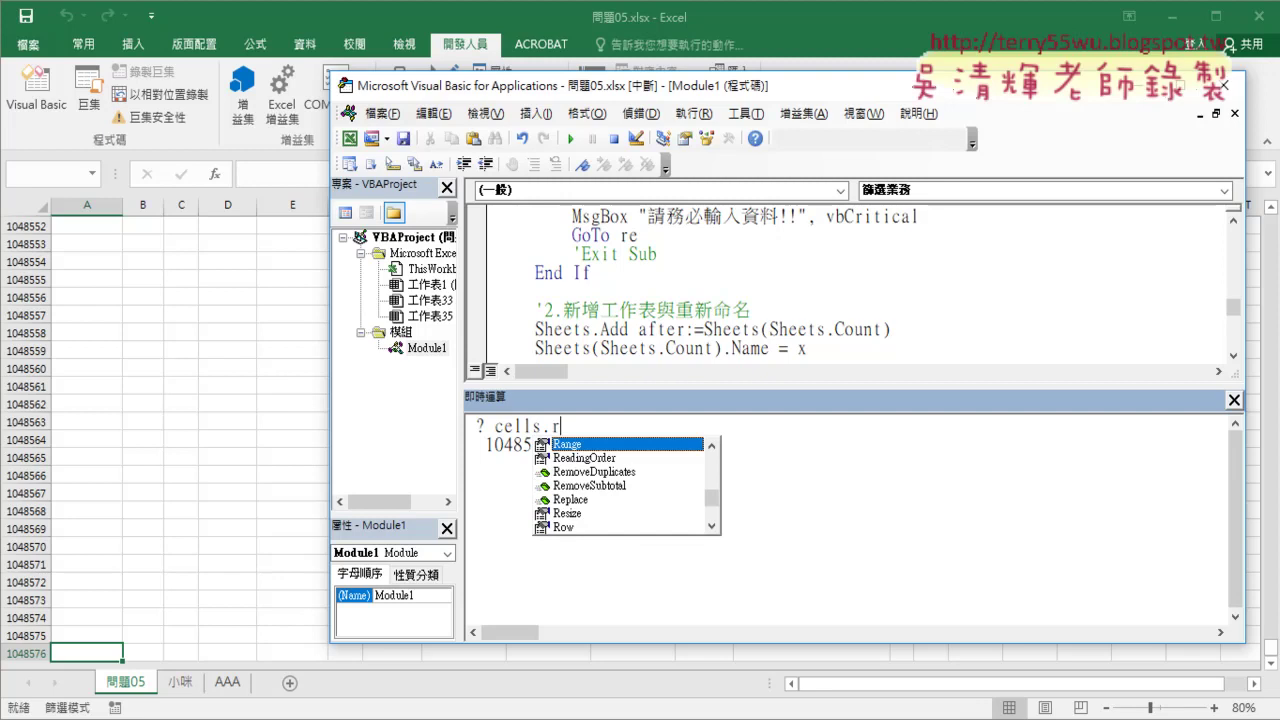
pyautogui.write('ow')
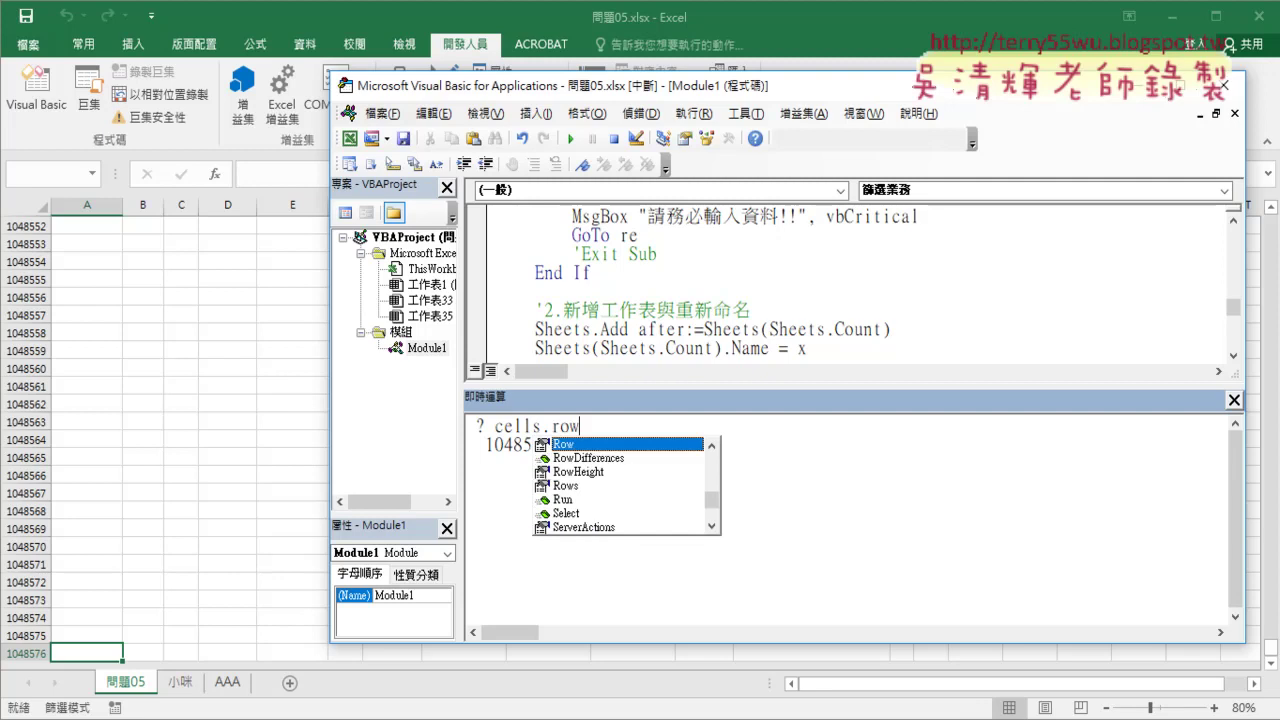
pyautogui.write('s')
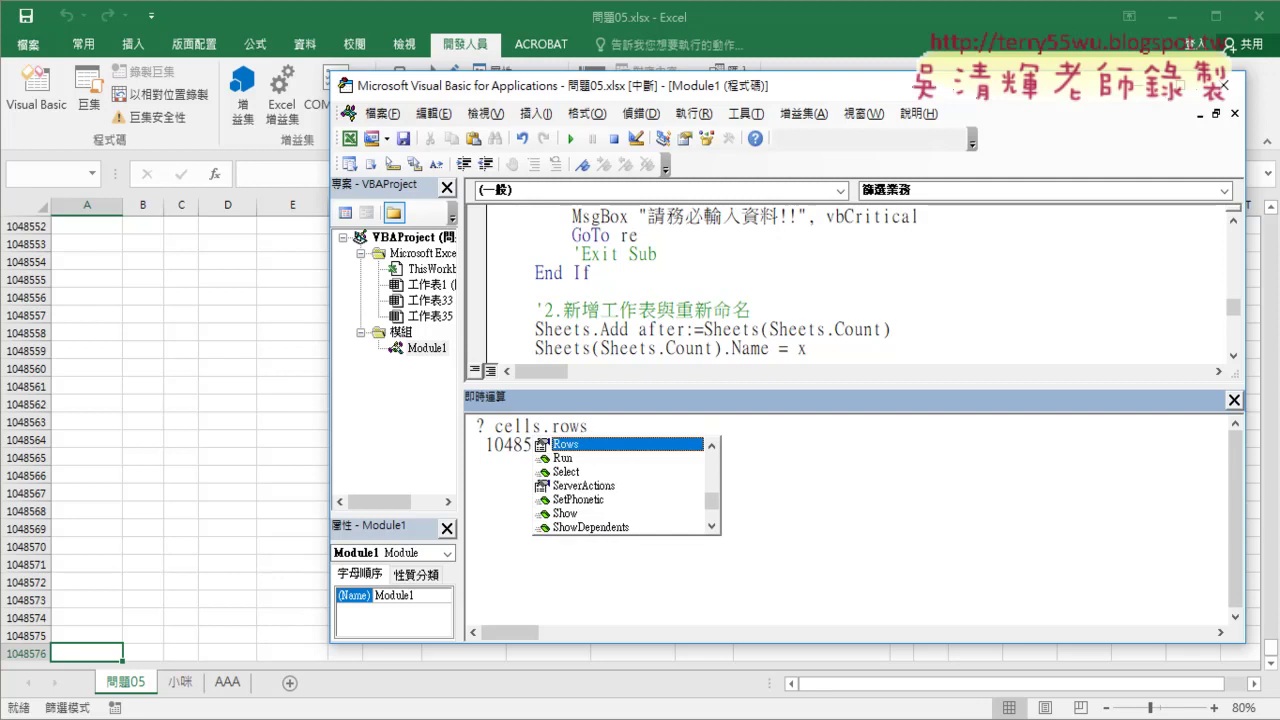
pyautogui.click(513, 425)
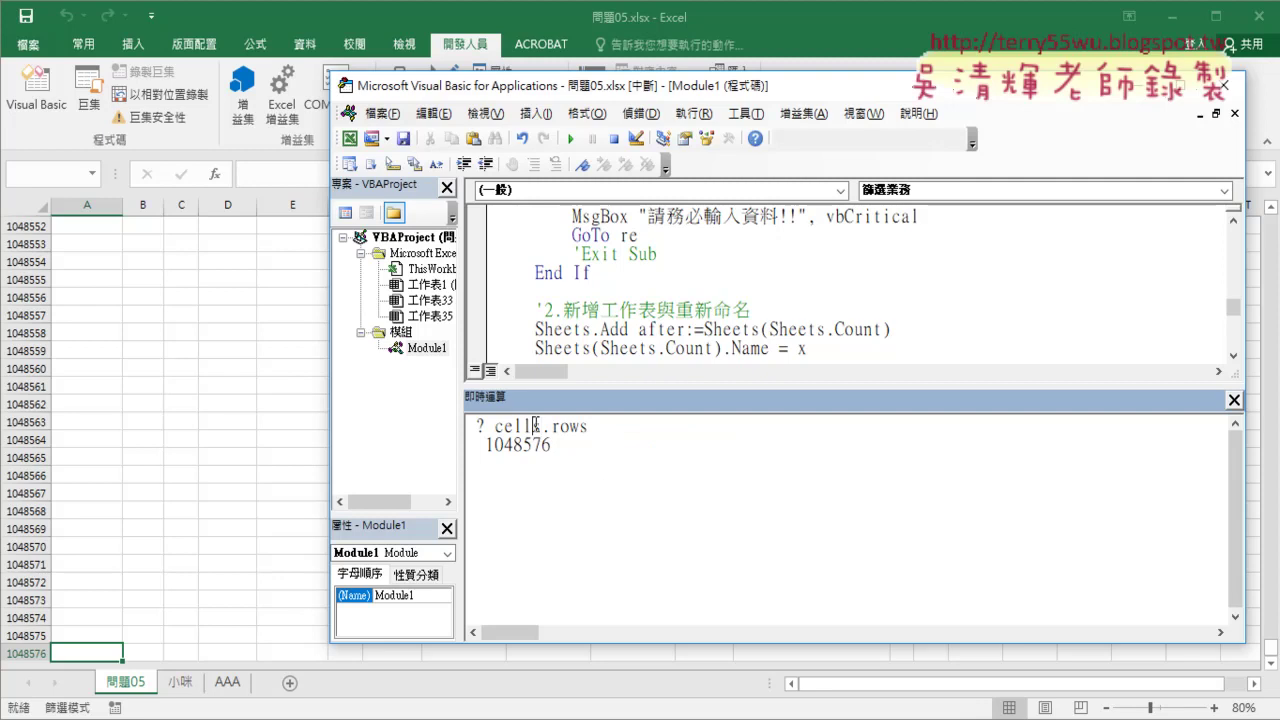
pyautogui.press('Left')
pyautogui.press('Left')
pyautogui.press('Delete')
pyautogui.press('Delete')
pyautogui.press('Delete')
pyautogui.press('Delete')
pyautogui.press('Delete')
pyautogui.press('Delete')
pyautogui.press('Delete')
pyautogui.press('Delete')
pyautogui.press('Delete')
pyautogui.press('Delete')
pyautogui.press('Delete')
pyautogui.press('Delete')
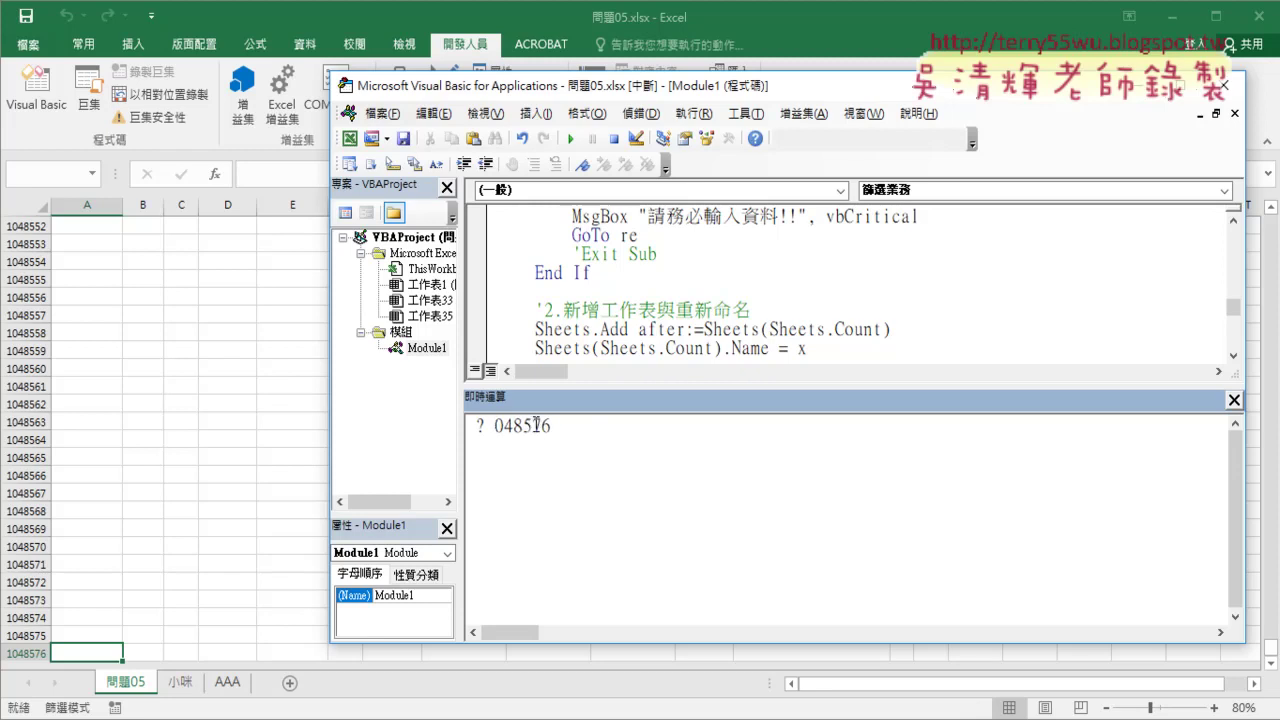
pyautogui.press('Delete')
pyautogui.press('Delete')
pyautogui.press('Delete')
pyautogui.press('Delete')
pyautogui.press('Delete')
# - Retype the query as cells.rows.Count, fixing typos and completing Count with IntelliSense
pyautogui.write('sh')
pyautogui.write('eets.')
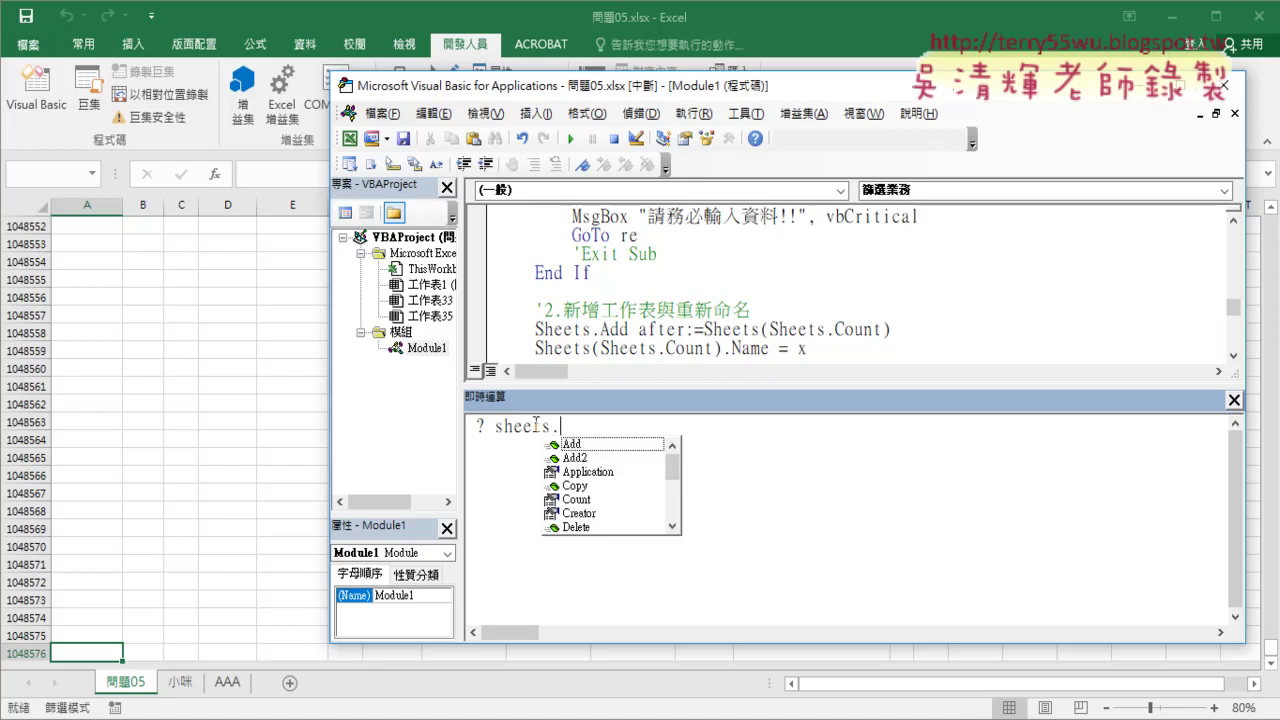
pyautogui.write('row')
pyautogui.write('s')
pyautogui.press('BackSpace')
pyautogui.press('BackSpace')
pyautogui.press('BackSpace')
pyautogui.press('BackSpace')
pyautogui.press('BackSpace')
pyautogui.press('BackSpace')
pyautogui.press('BackSpace')
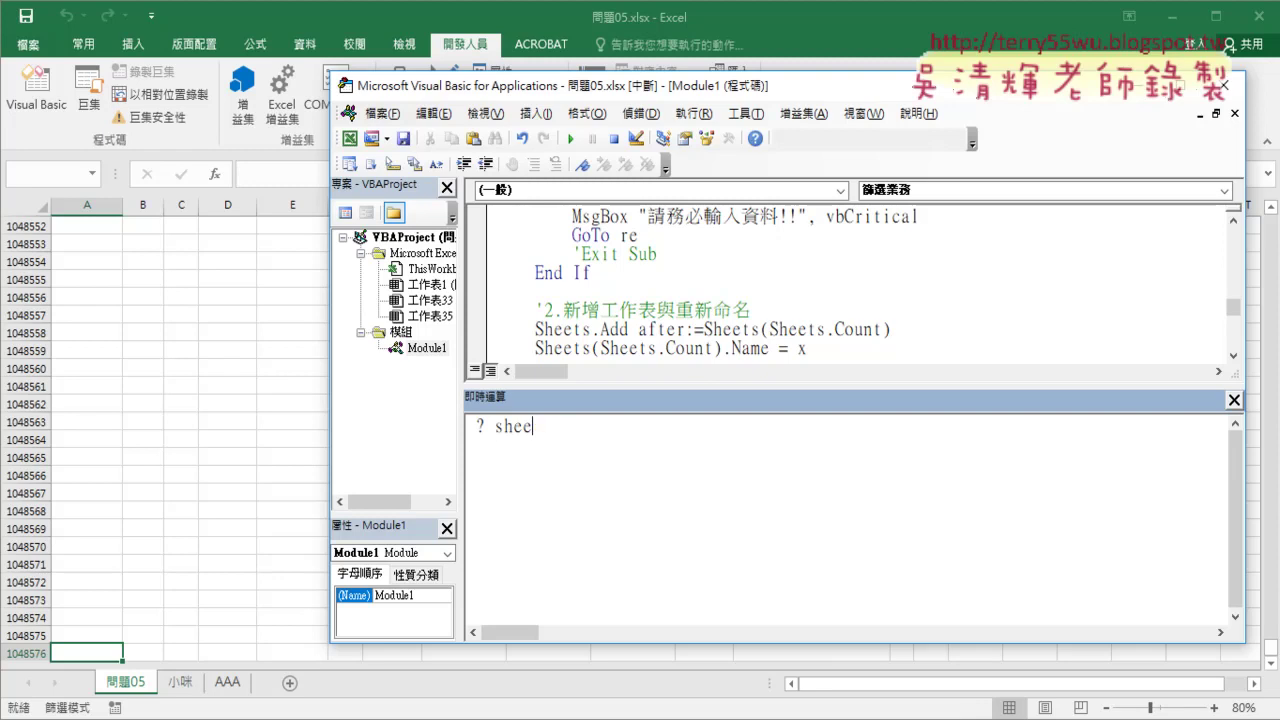
pyautogui.press('BackSpace')
pyautogui.press('BackSpace')
pyautogui.press('BackSpace')
pyautogui.write('cel')
pyautogui.write('s.r')
pyautogui.write('ow')
pyautogui.write('l')
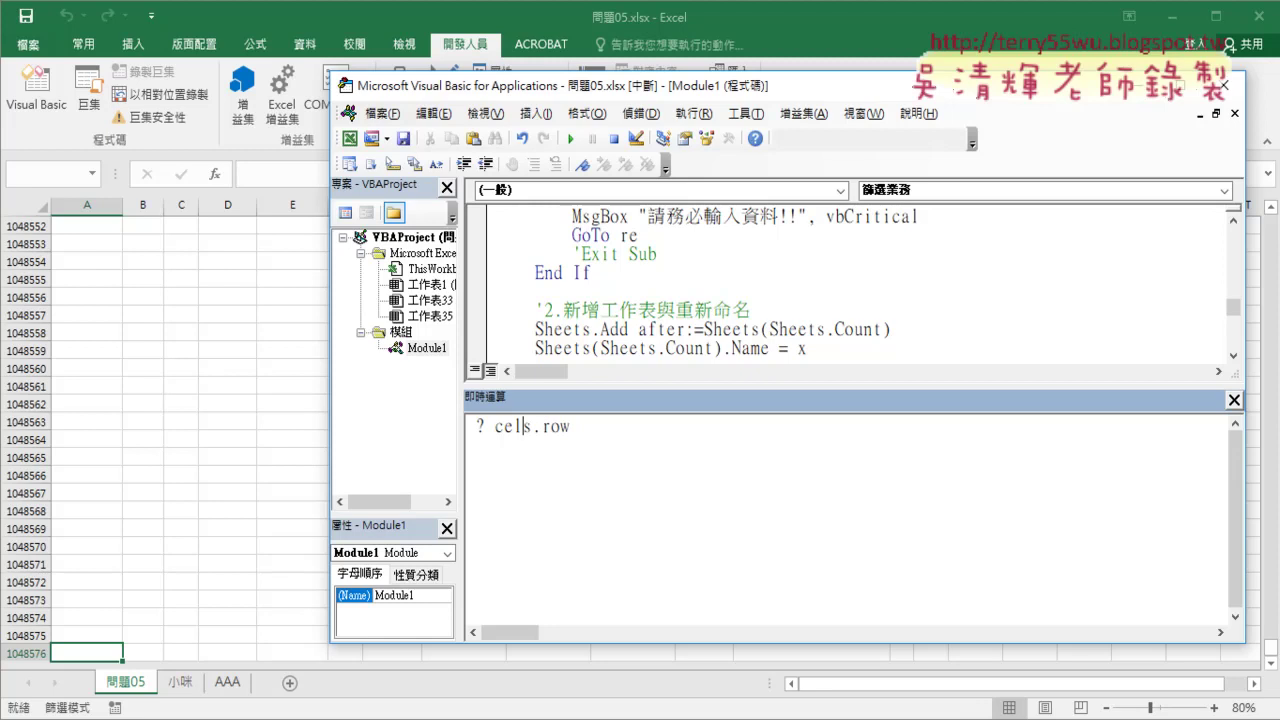
pyautogui.click(570, 426)
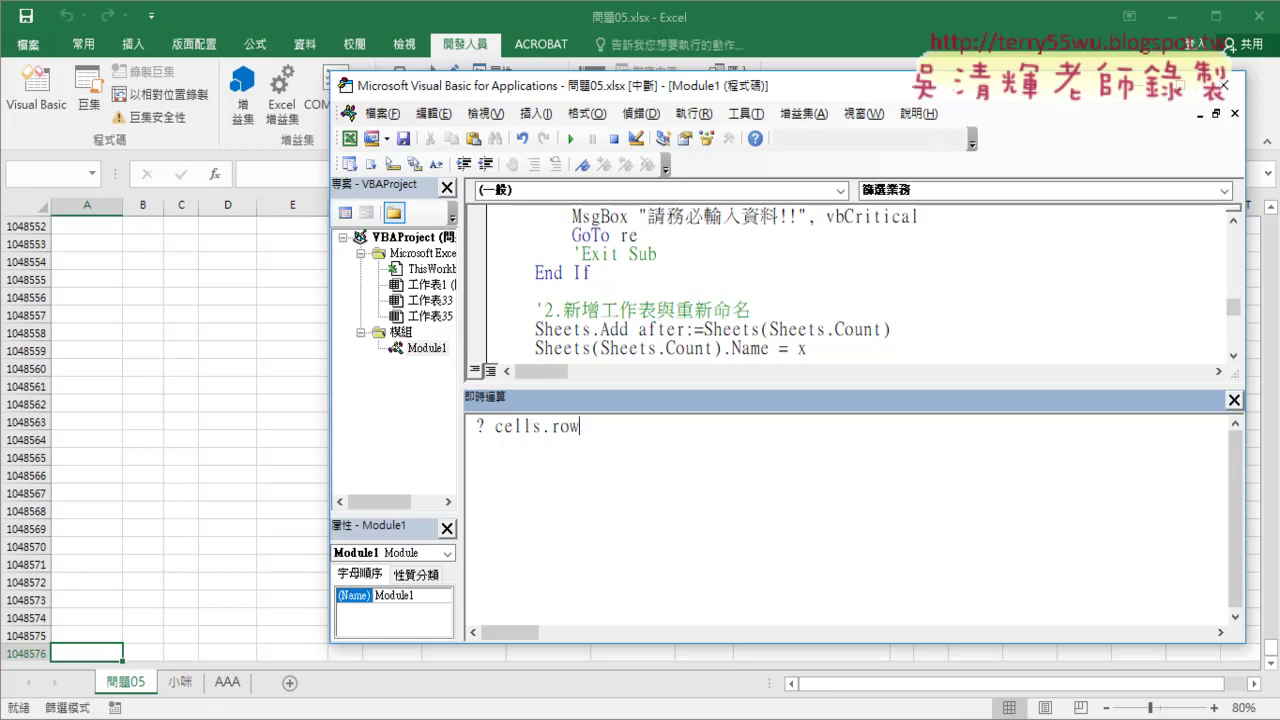
pyautogui.write('s.')
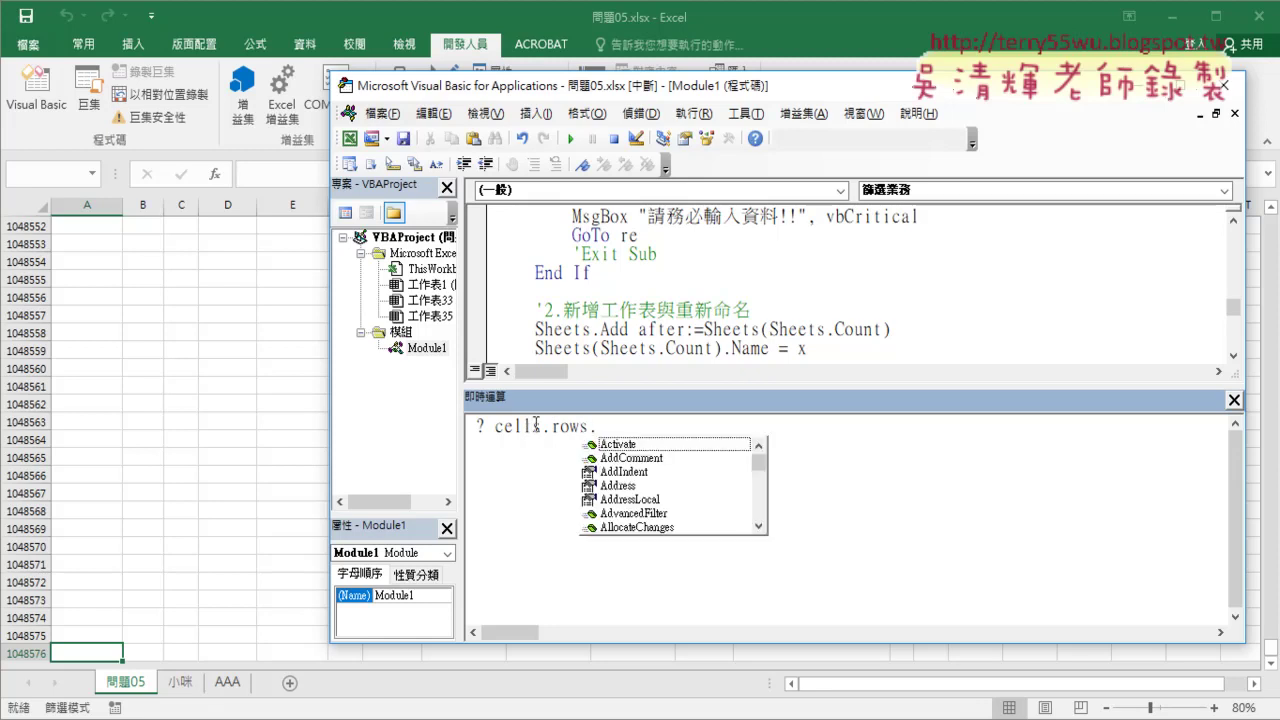
pyautogui.write('co')
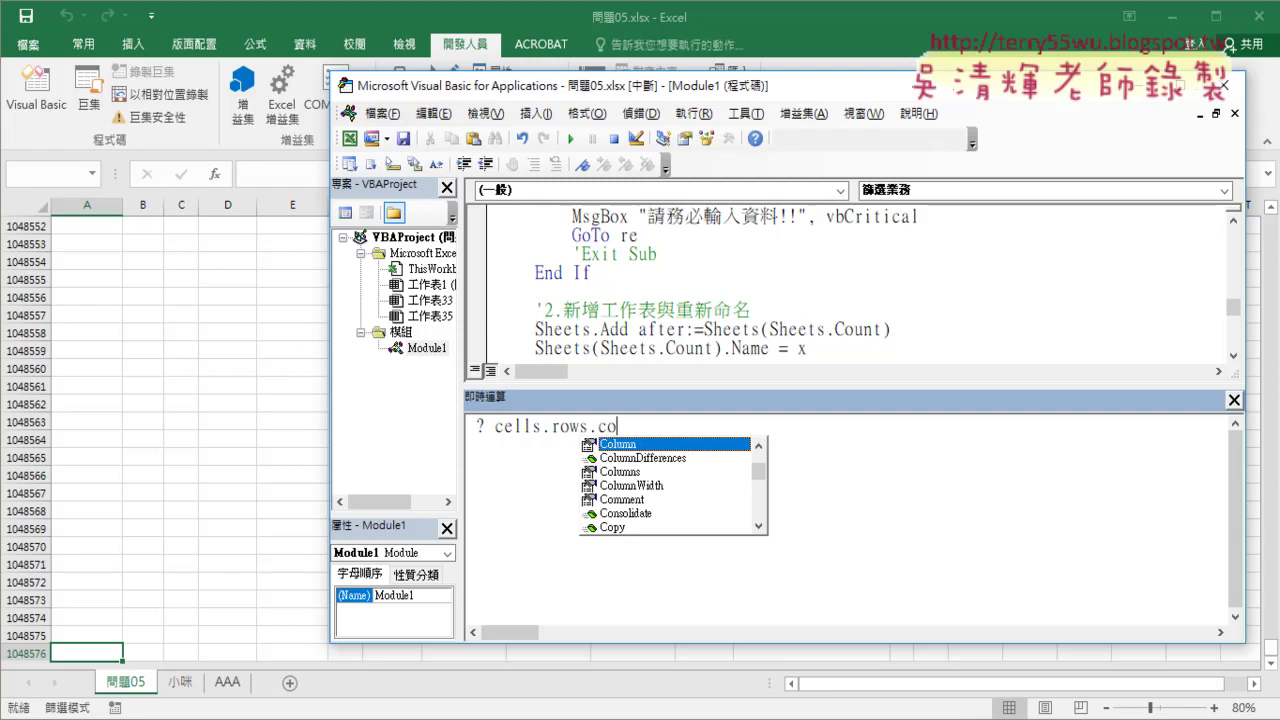
pyautogui.write('u')
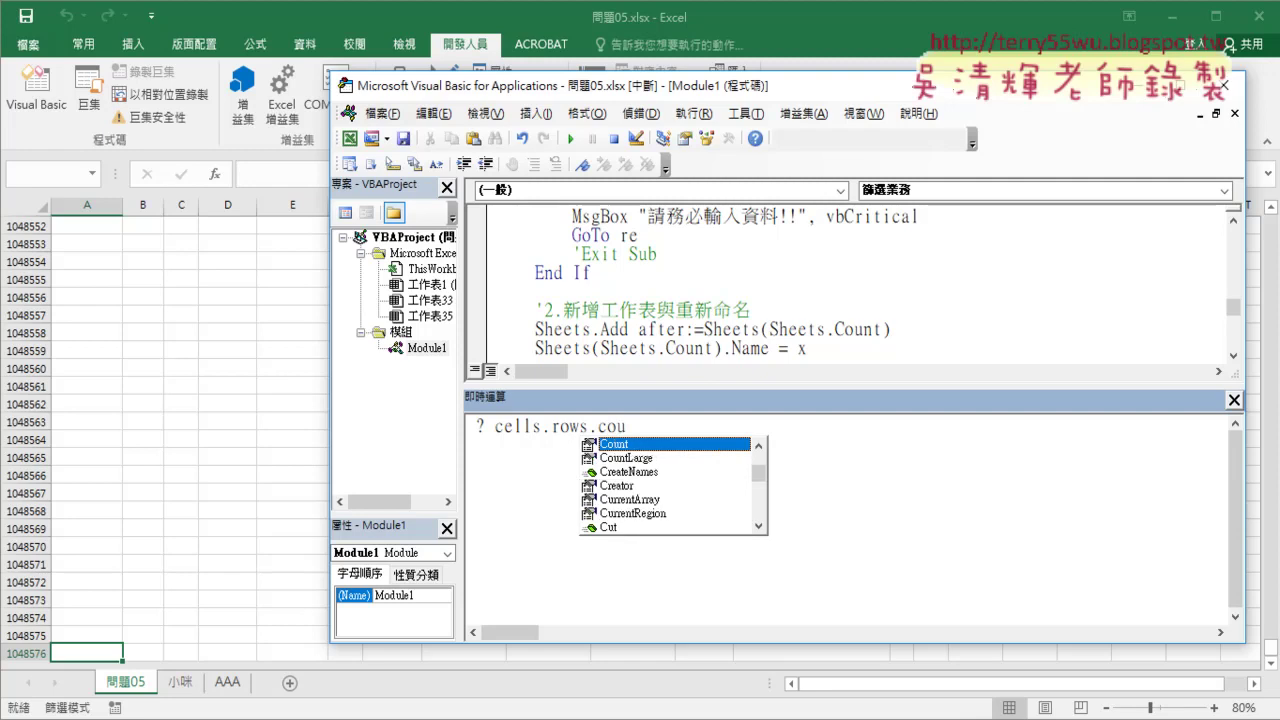
pyautogui.press('Tab')
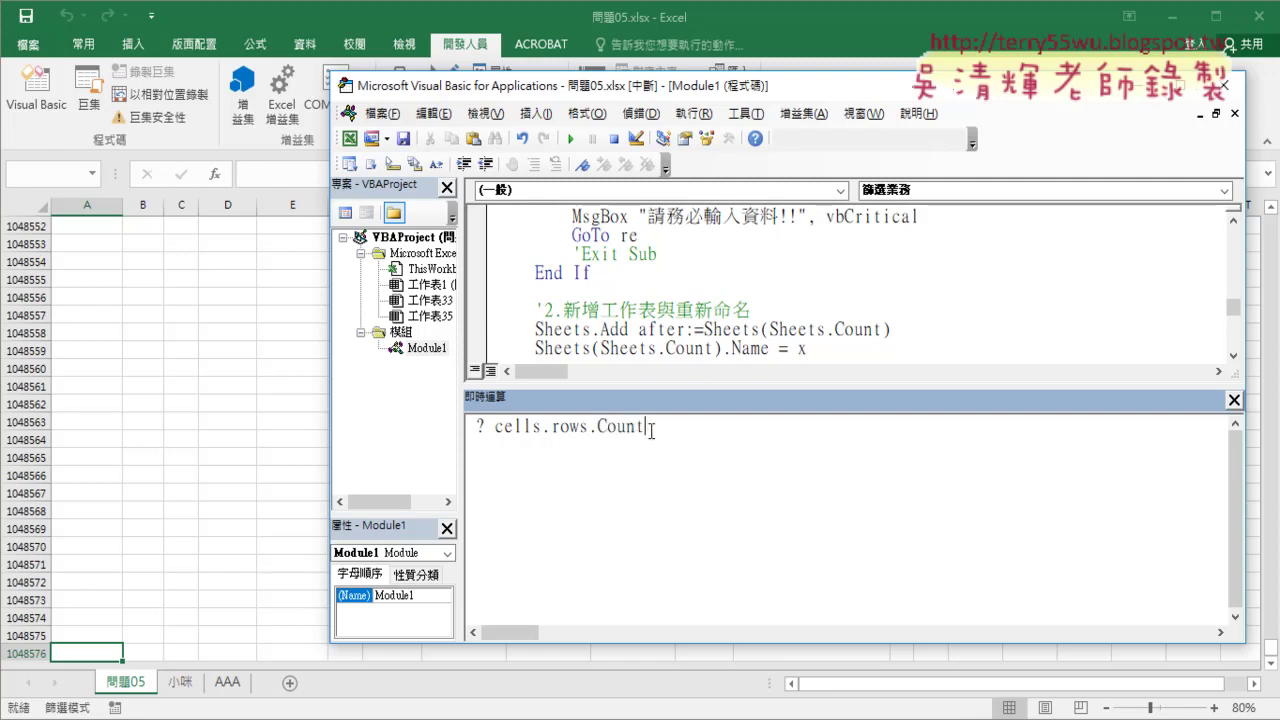
# - Copy the cells.rows.Count expression to the clipboard
pyautogui.moveTo(652, 426); pyautogui.dragTo(494, 426)
pyautogui.rightClick(494, 426)
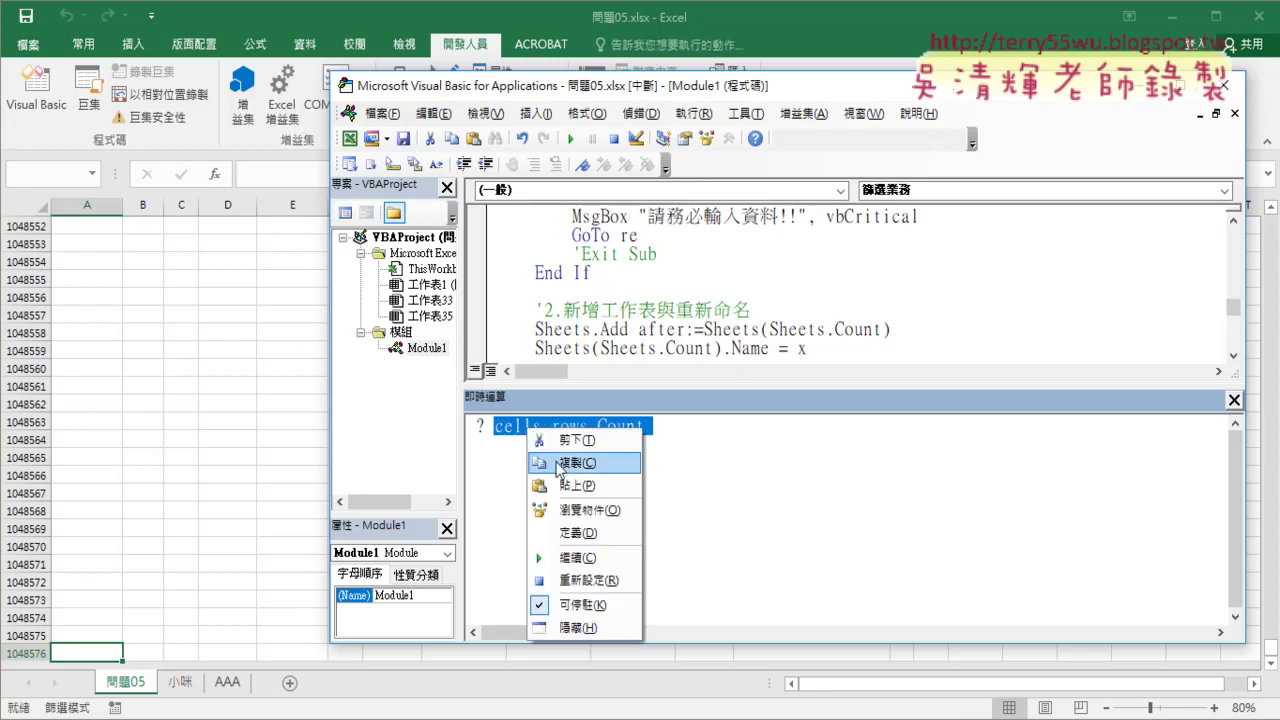
pyautogui.click(545, 460)
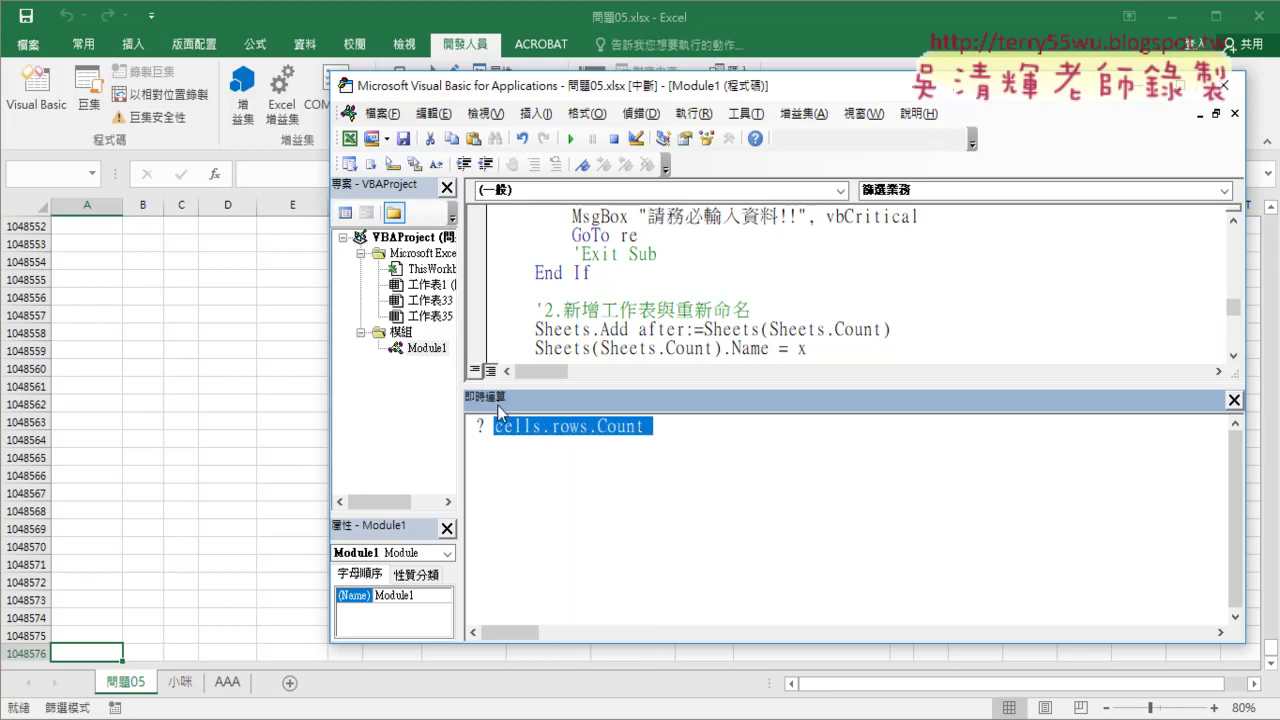
# - Replace the hard-coded 1048576 in the If line with the pasted Cells.Rows.Count
pyautogui.click(1234, 399)
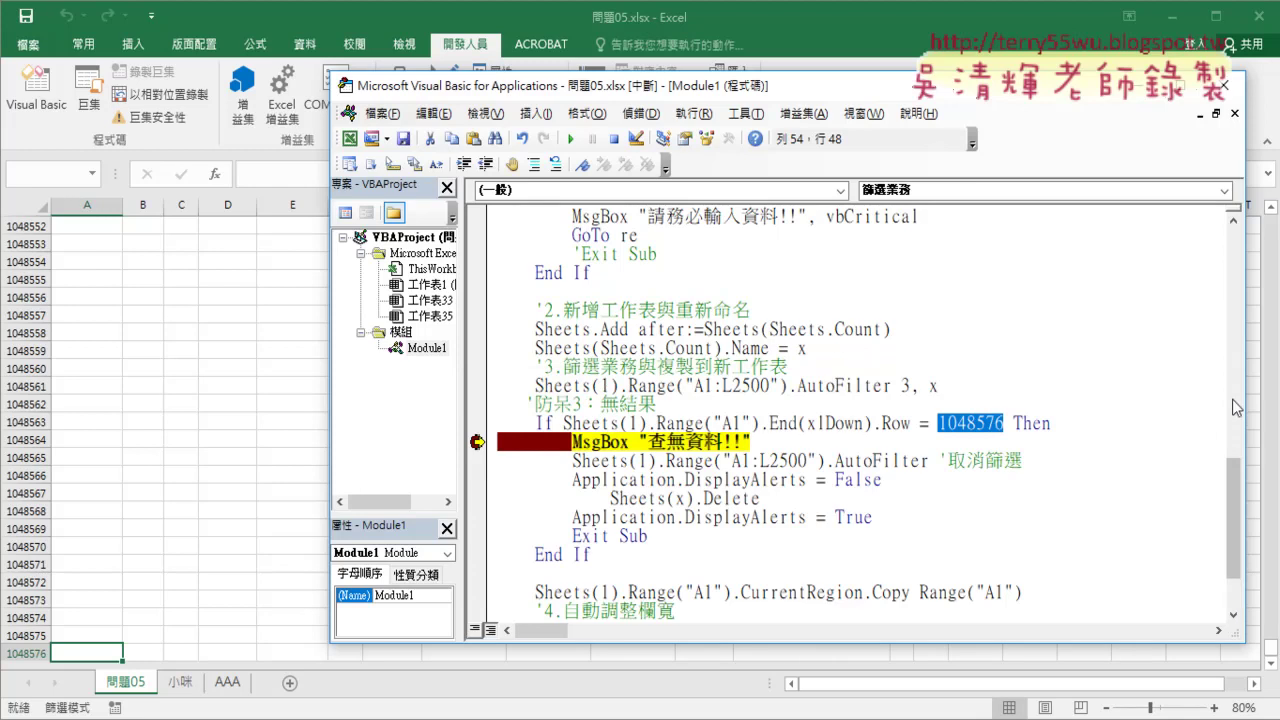
pyautogui.rightClick(964, 428)
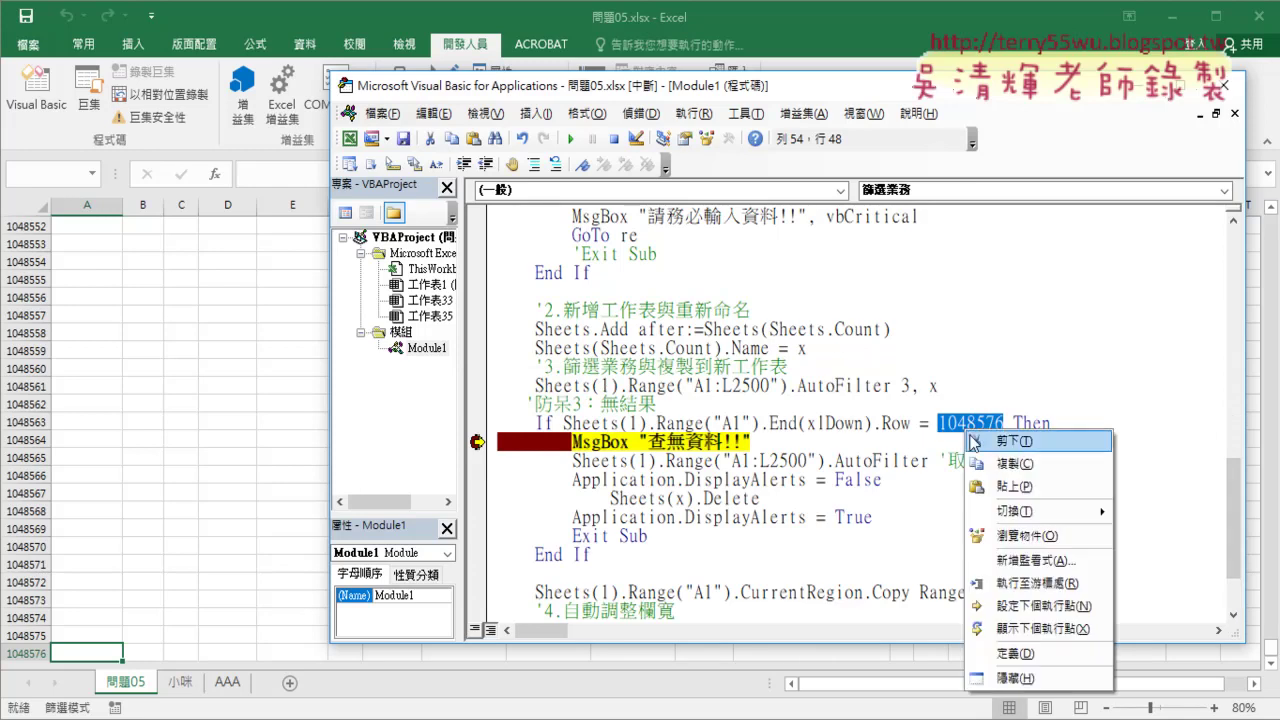
pyautogui.click(1001, 487)
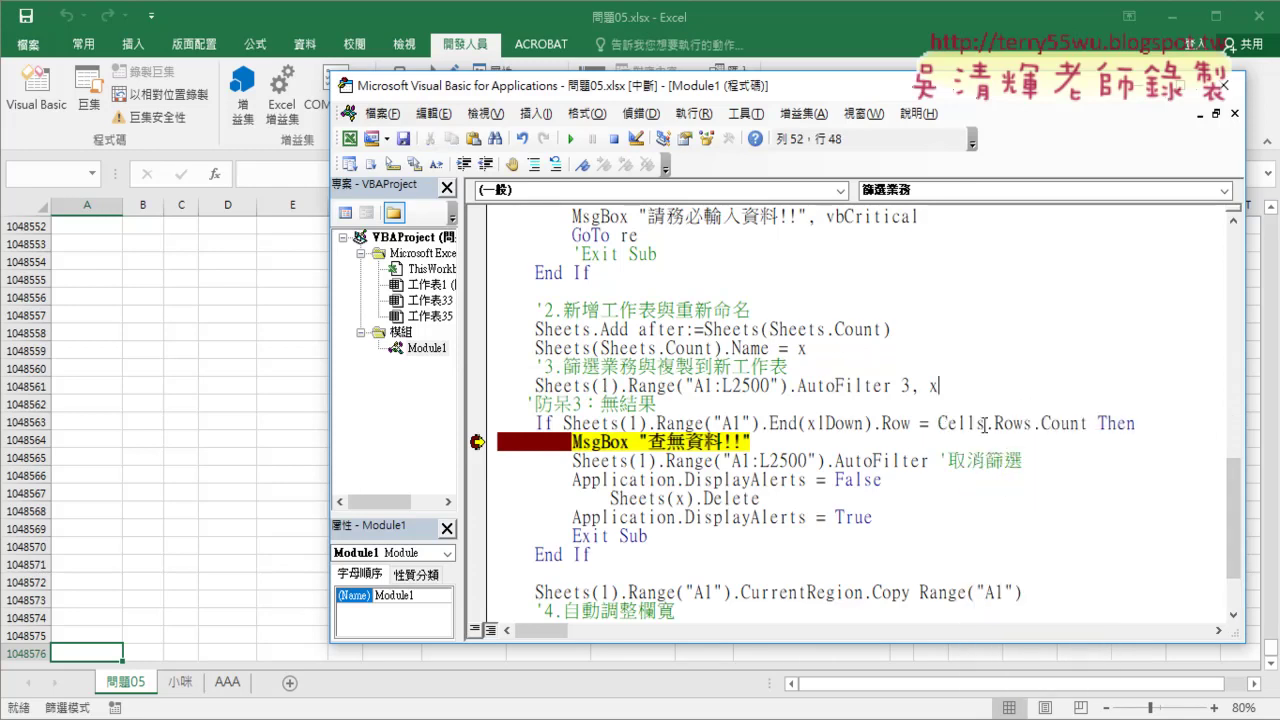
pyautogui.moveTo(1003, 428)
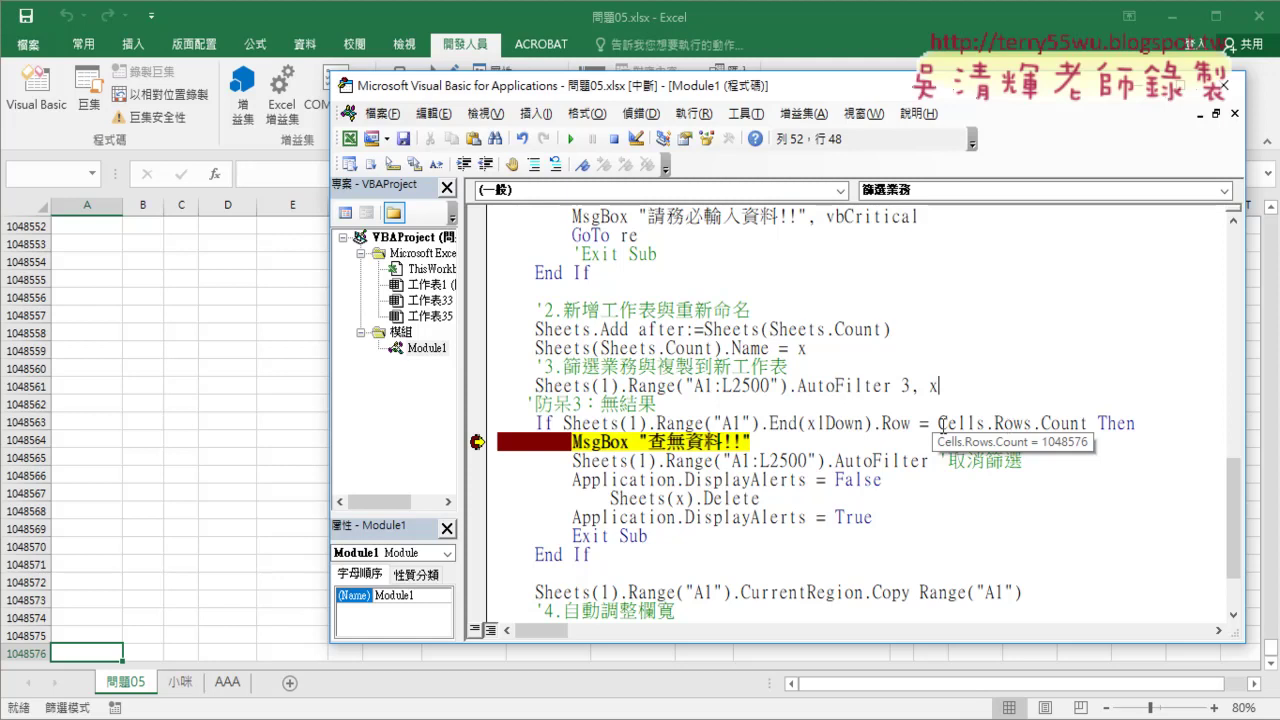
pyautogui.moveTo(938, 428); pyautogui.dragTo(1087, 428)
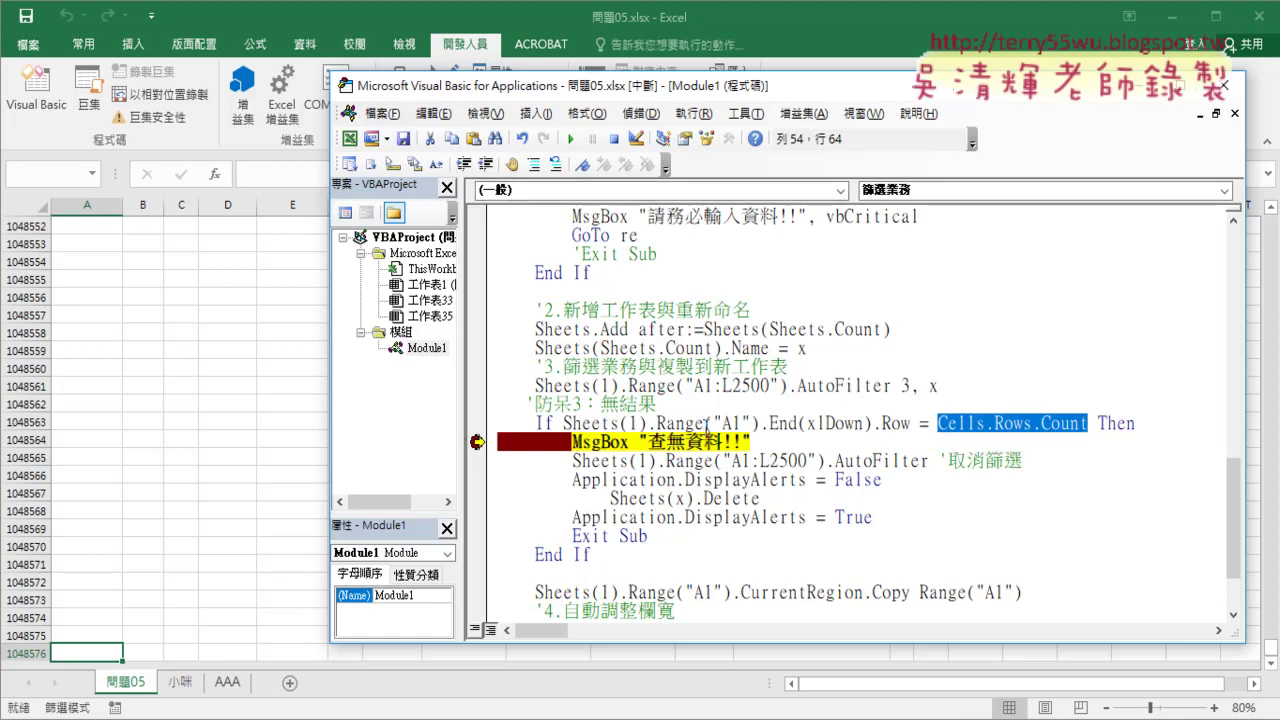
# - Resume the macro, acknowledge the 查無資料!! message, and scroll back to the top of 問題05
pyautogui.click(571, 138)
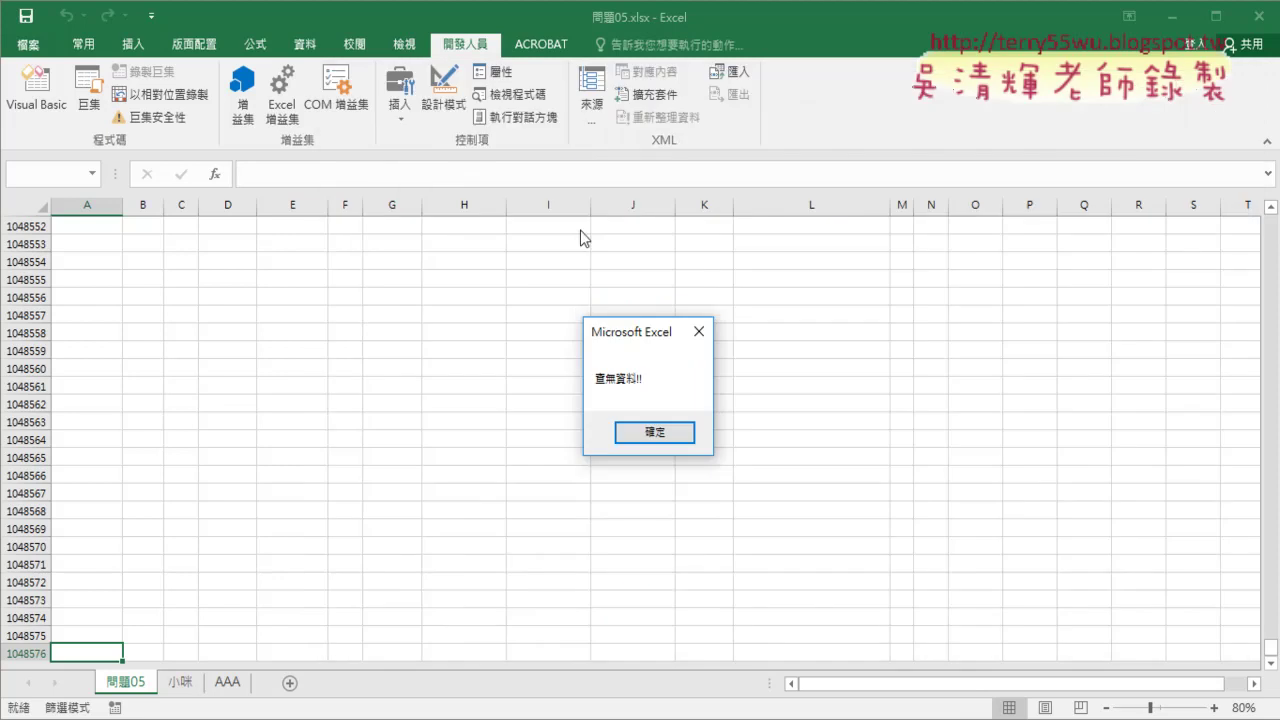
pyautogui.click(638, 436)
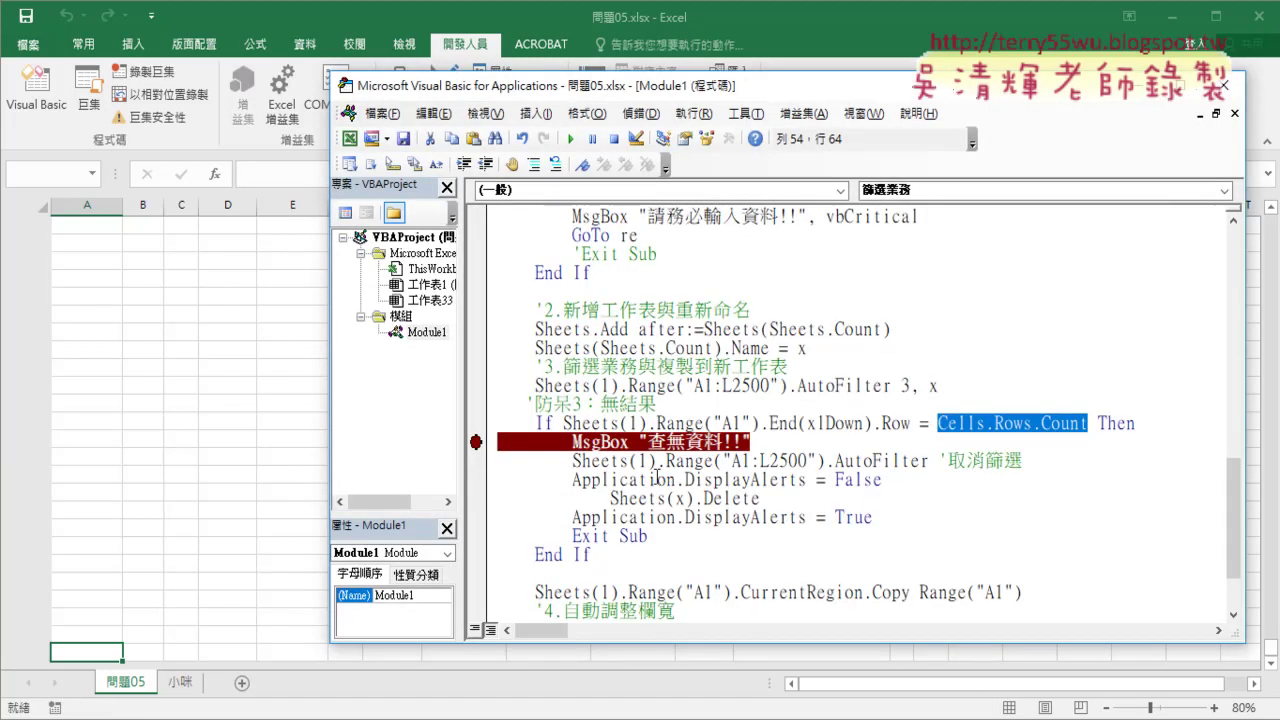
pyautogui.click(183, 586)
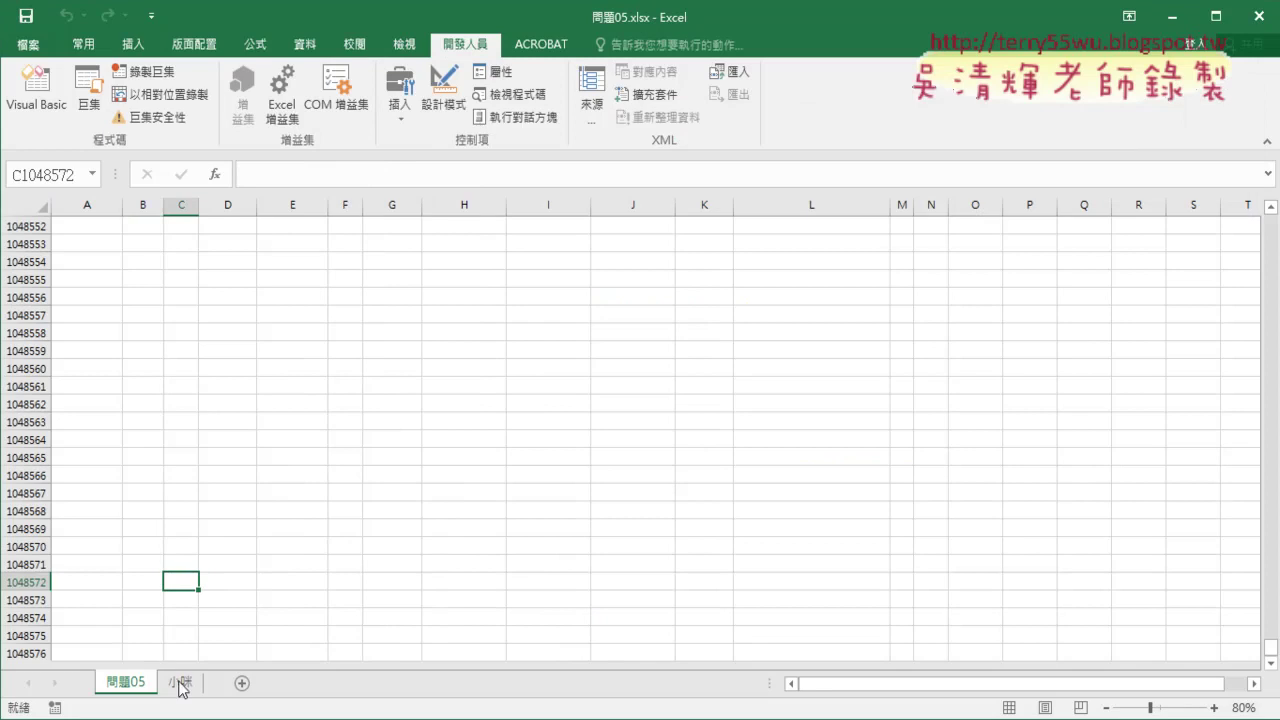
pyautogui.moveTo(1271, 648); pyautogui.dragTo(1272, 215)
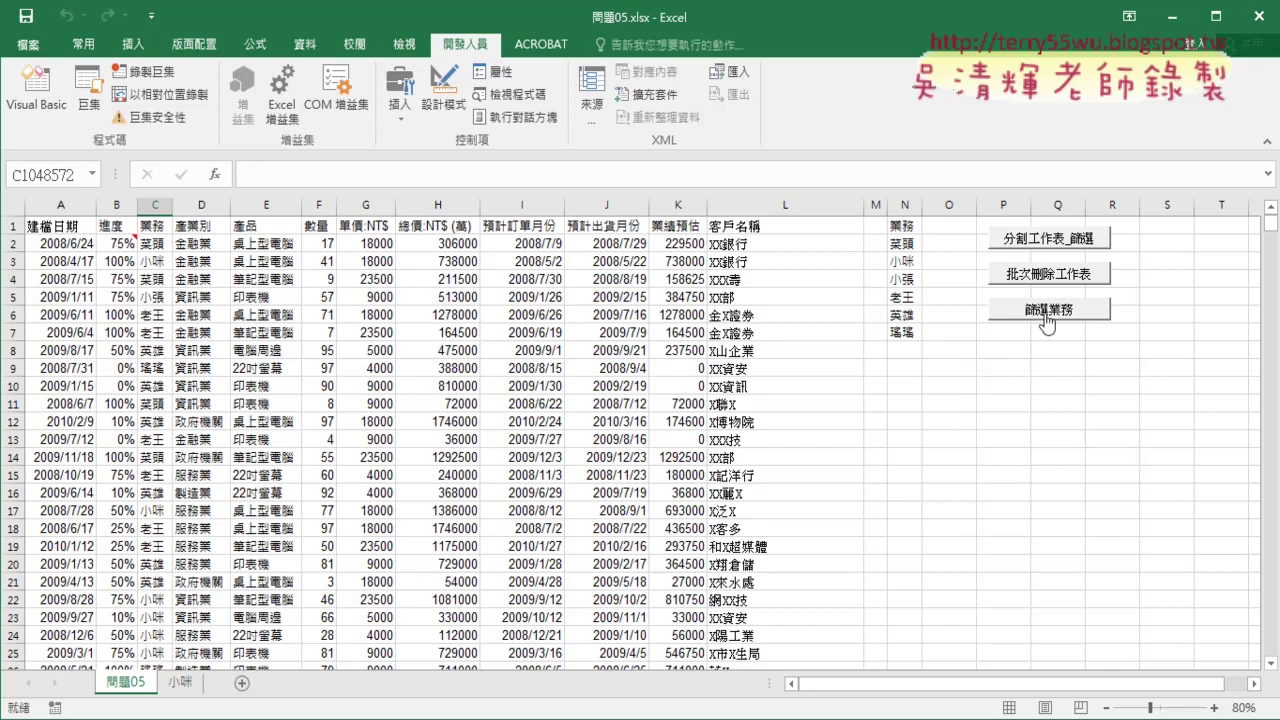
pyautogui.click(155, 213)
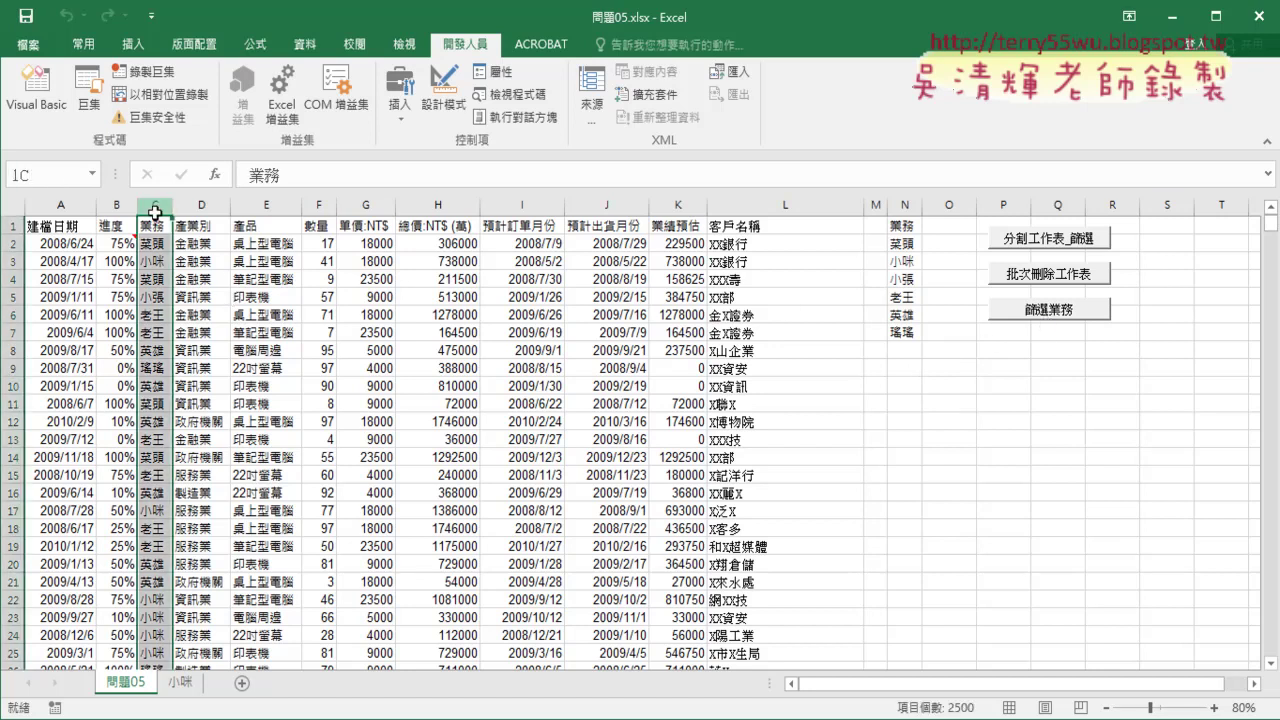
pyautogui.click(201, 205)
pyautogui.click(265, 205)
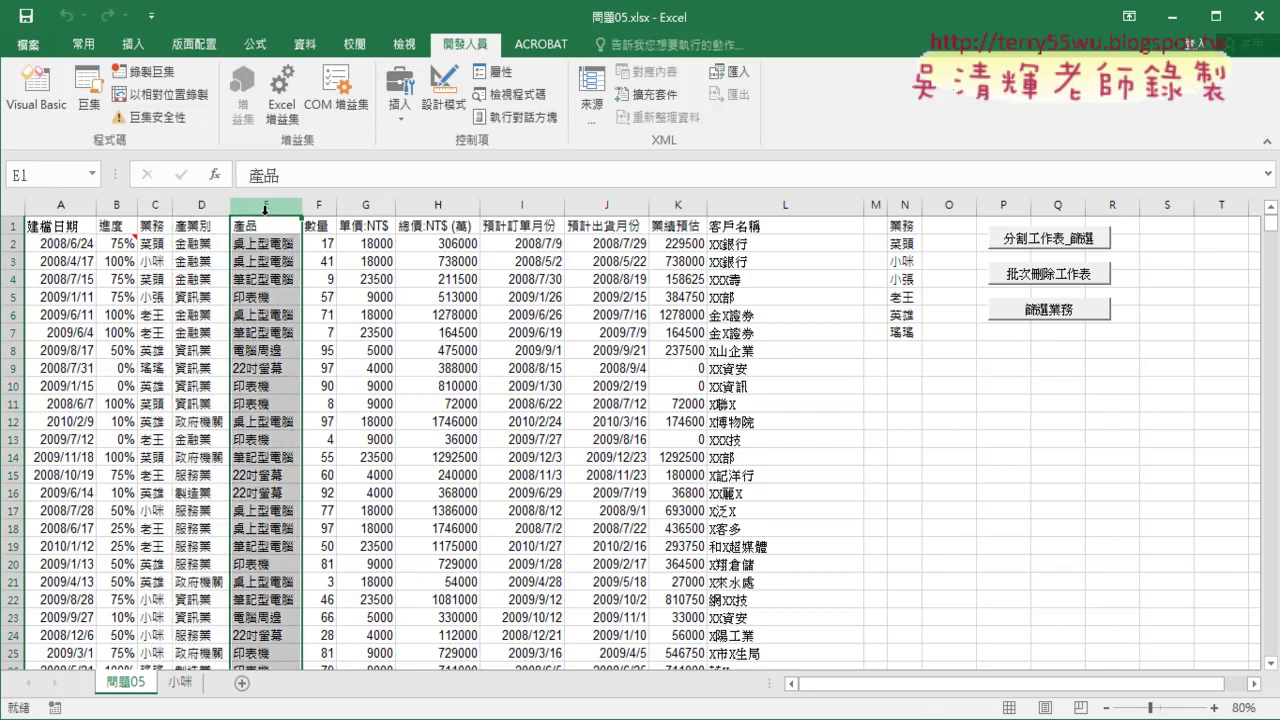
pyautogui.click(200, 207)
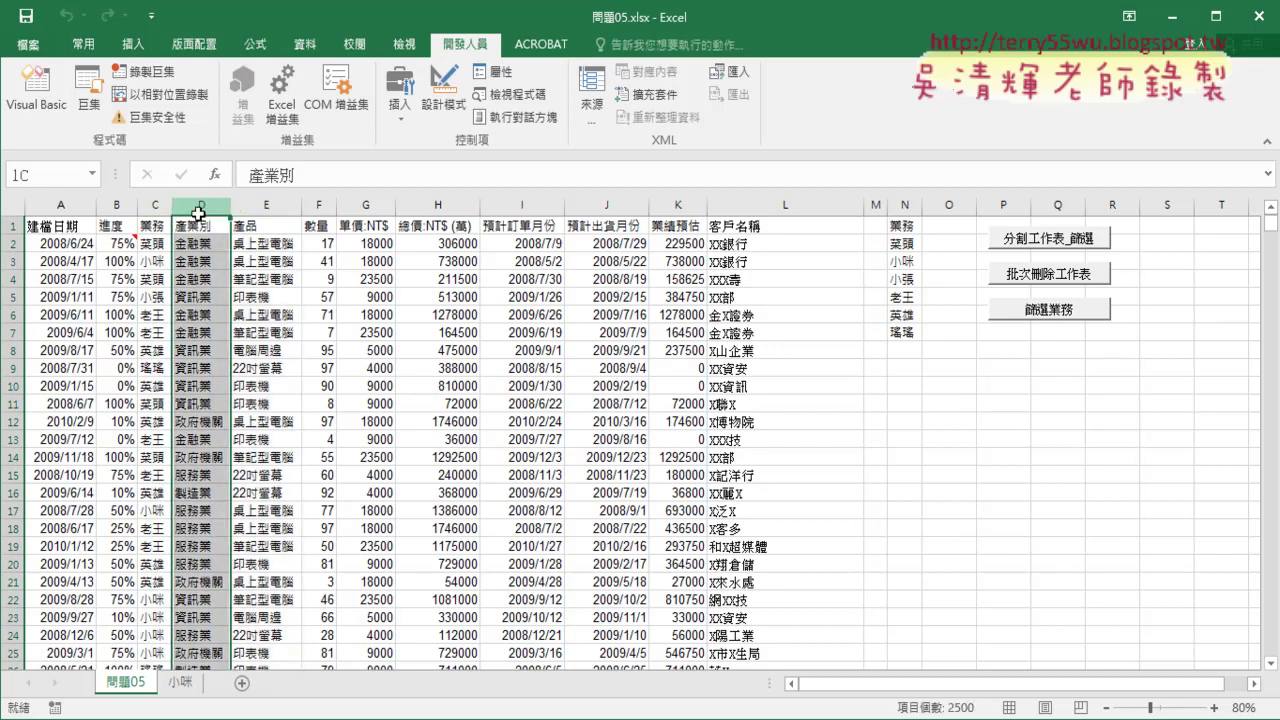
pyautogui.click(265, 206)
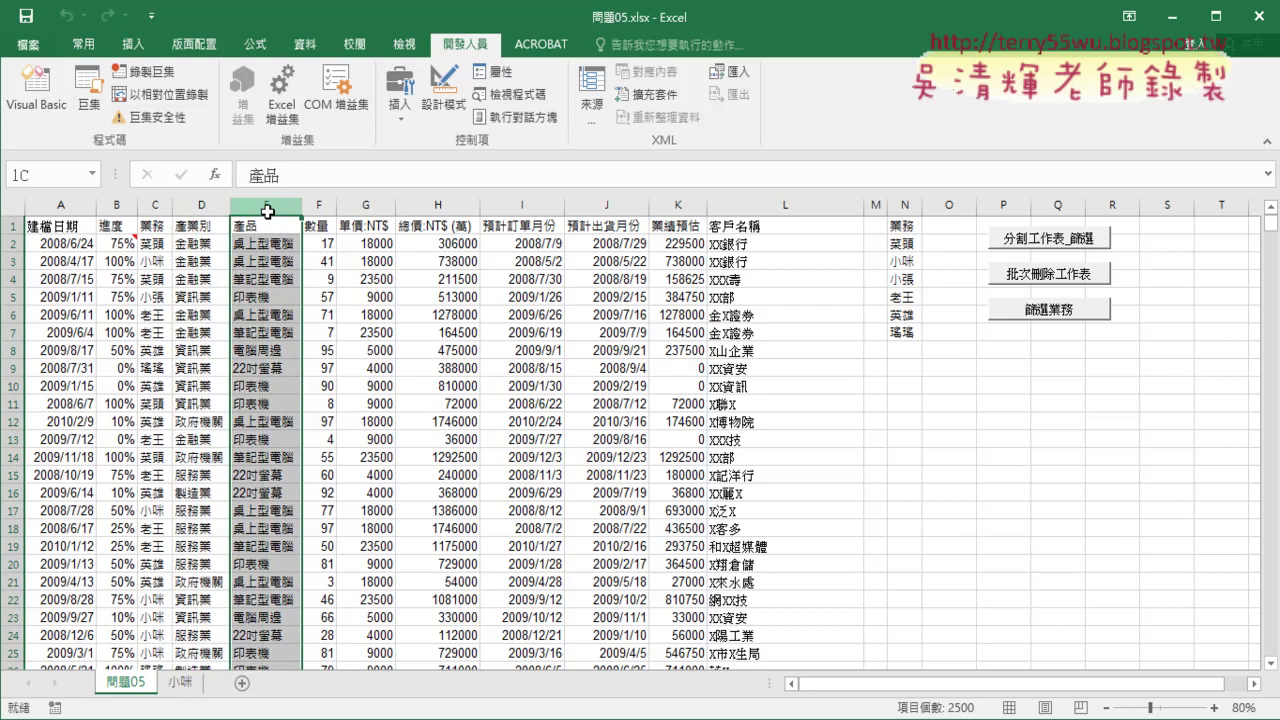
pyautogui.click(765, 205)
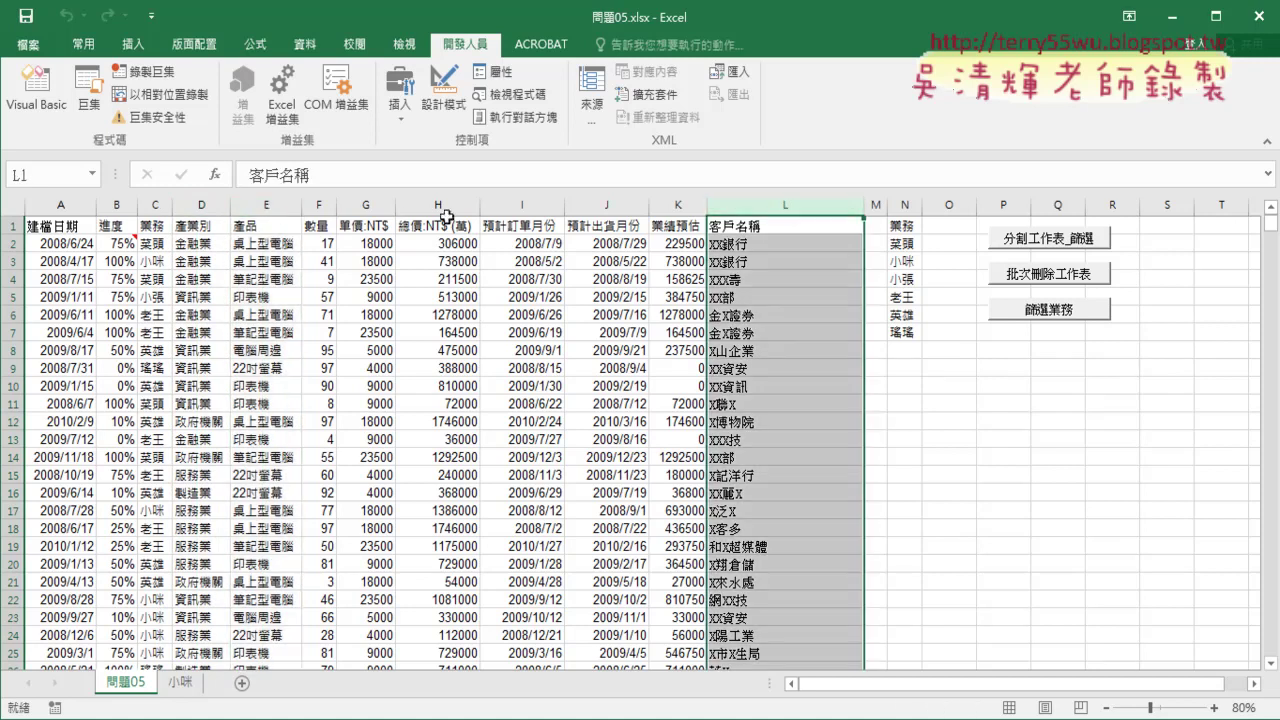
pyautogui.click(280, 207)
pyautogui.click(195, 225)
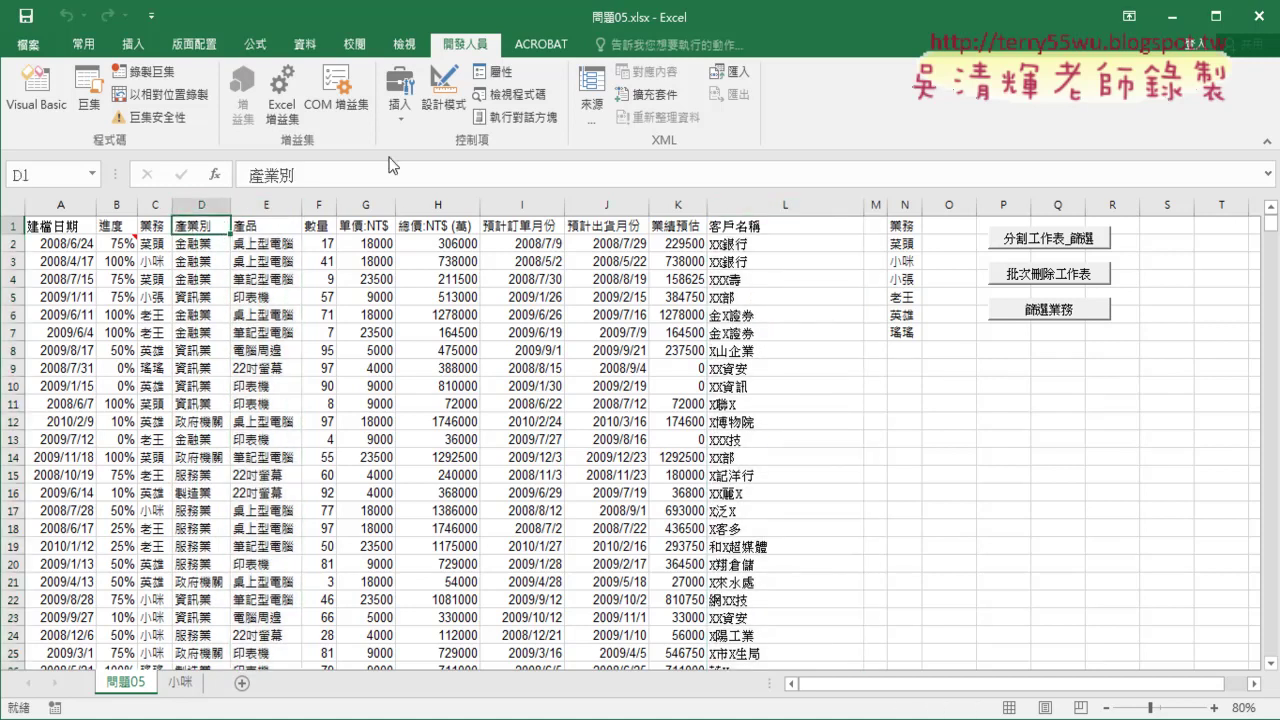
# - Switch to the 資料 ribbon and select the 產業別, 數量 and 預計訂單月份 columns
pyautogui.click(300, 50)
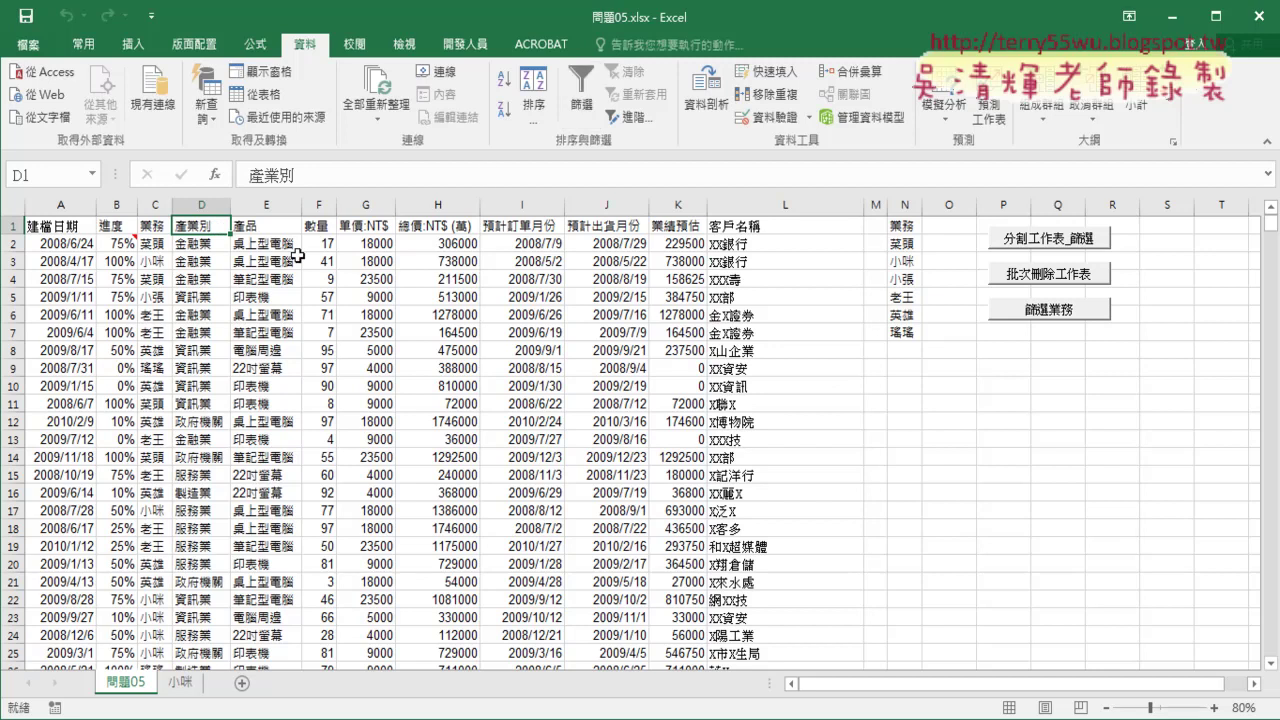
pyautogui.click(200, 206)
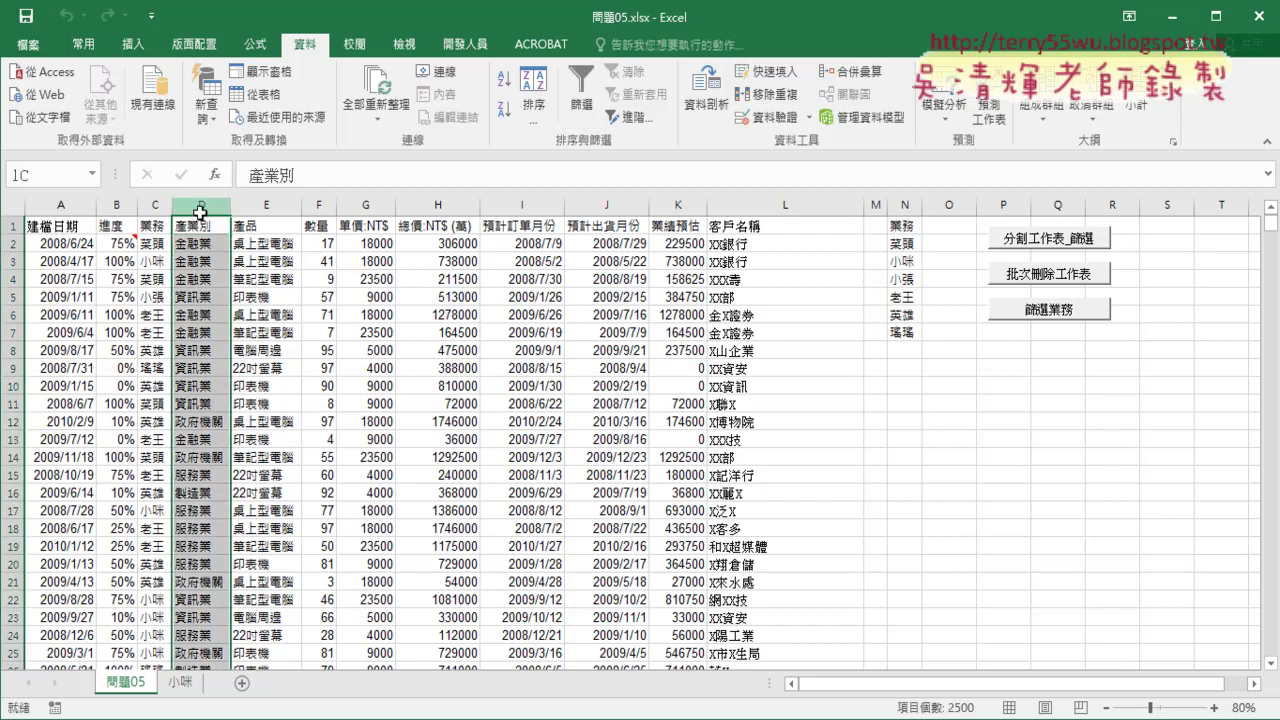
pyautogui.click(200, 243)
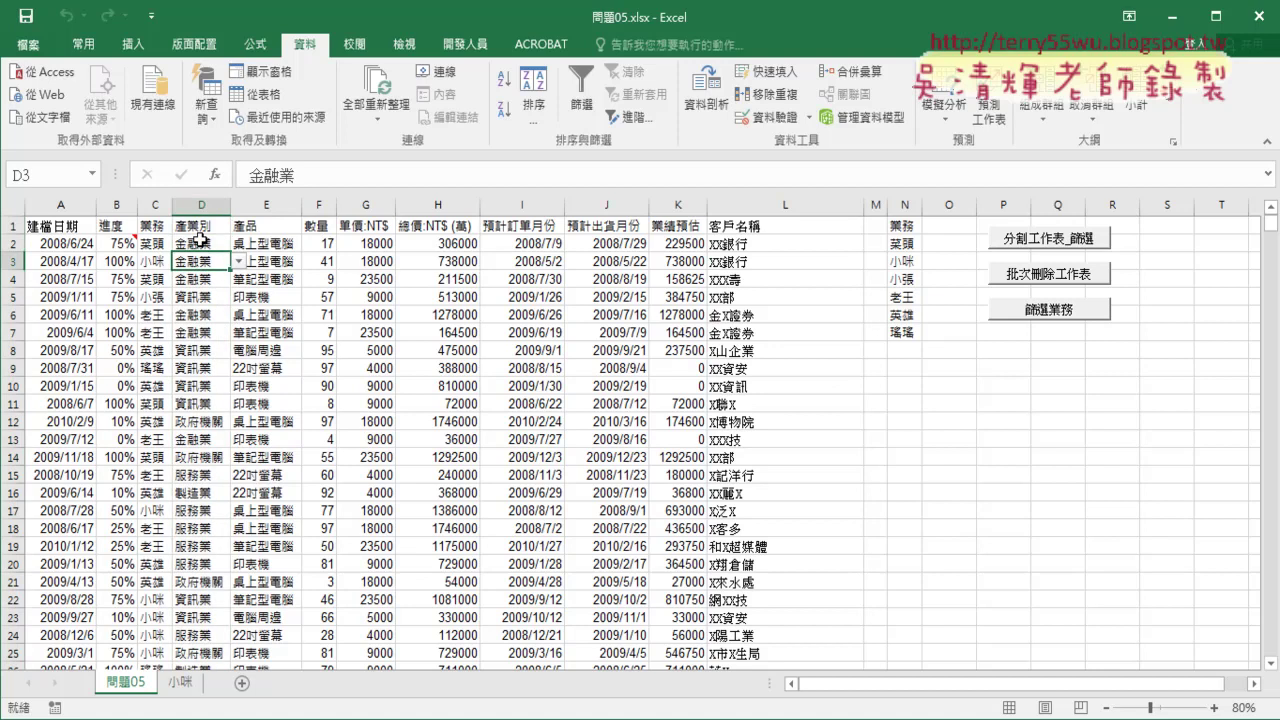
pyautogui.click(200, 225)
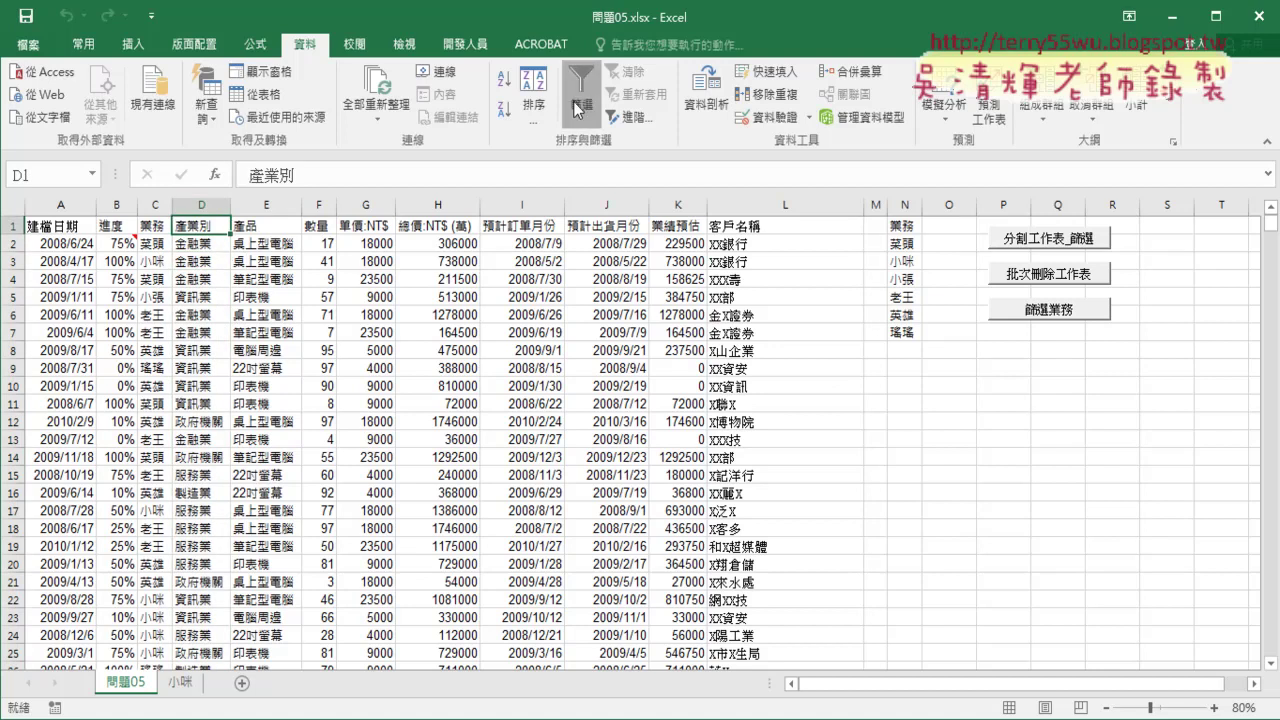
pyautogui.click(320, 205)
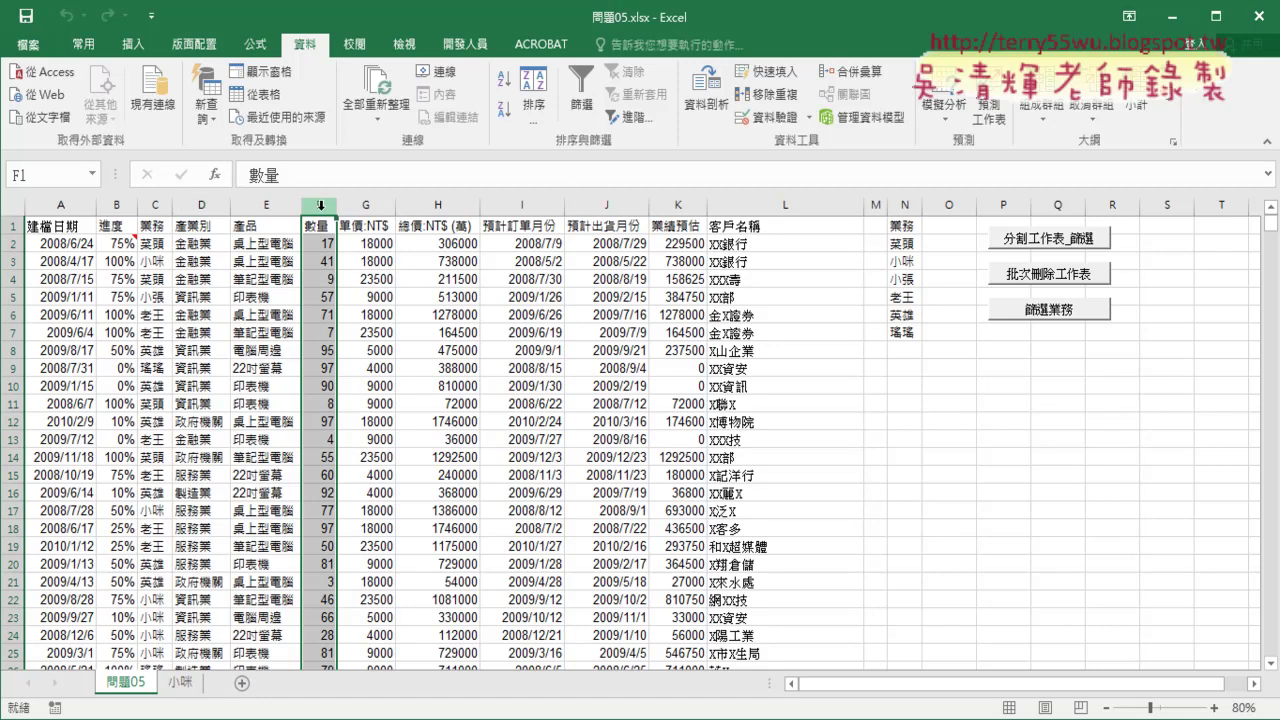
pyautogui.click(527, 205)
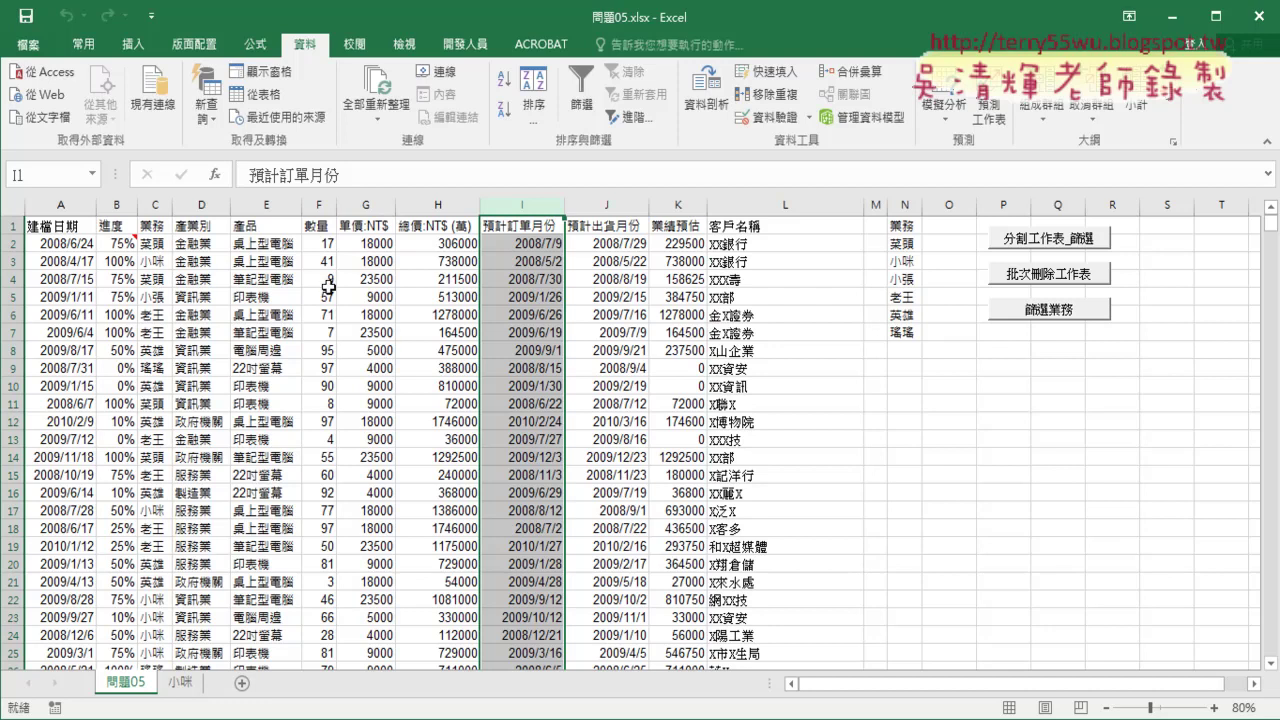
pyautogui.click(195, 204)
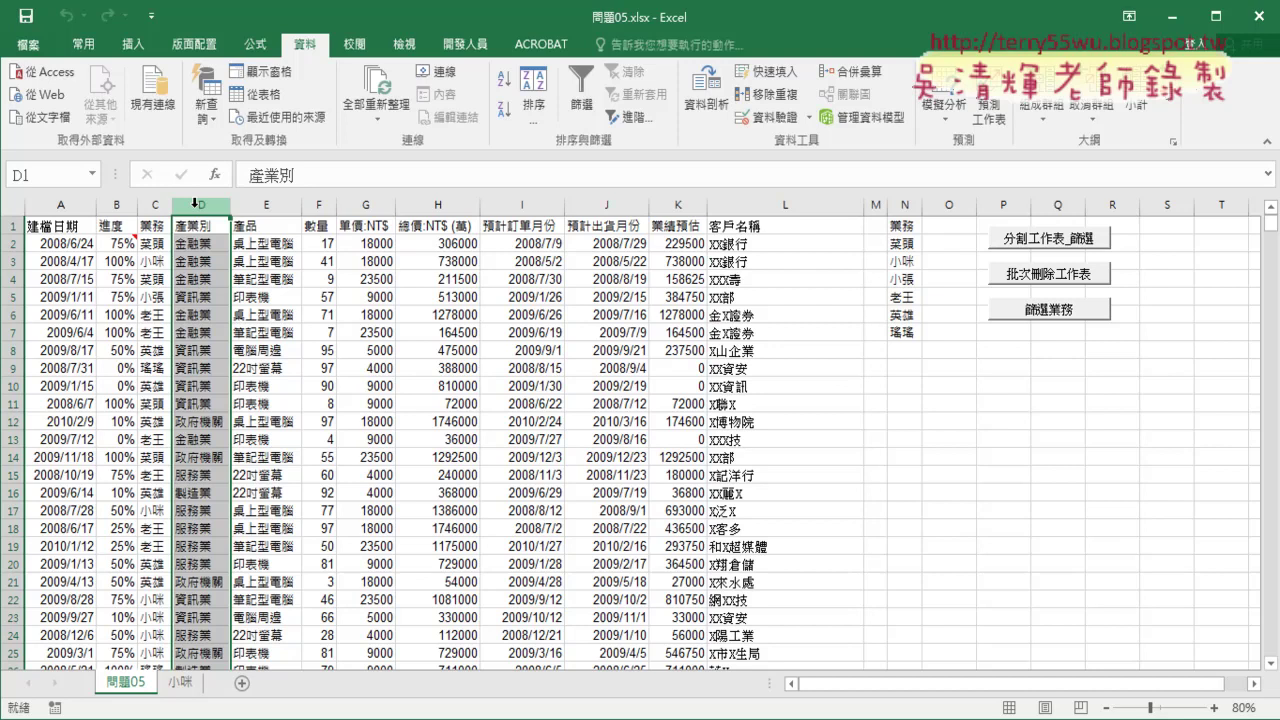
# - Bring the VBA editor forward and review 篩選業務, highlighting 業務 and filter column 3
pyautogui.moveTo(253, 715)
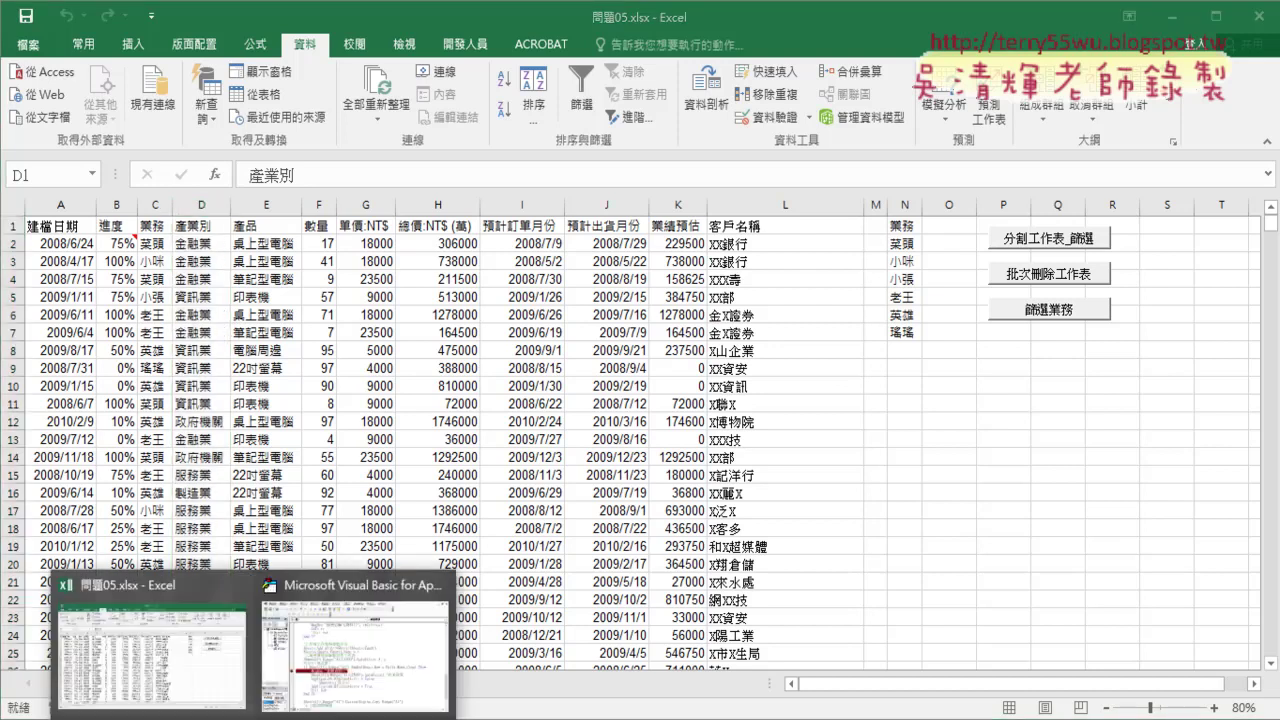
pyautogui.click(333, 672)
pyautogui.scroll(2, 583, 488)
pyautogui.scroll(3, 583, 488)
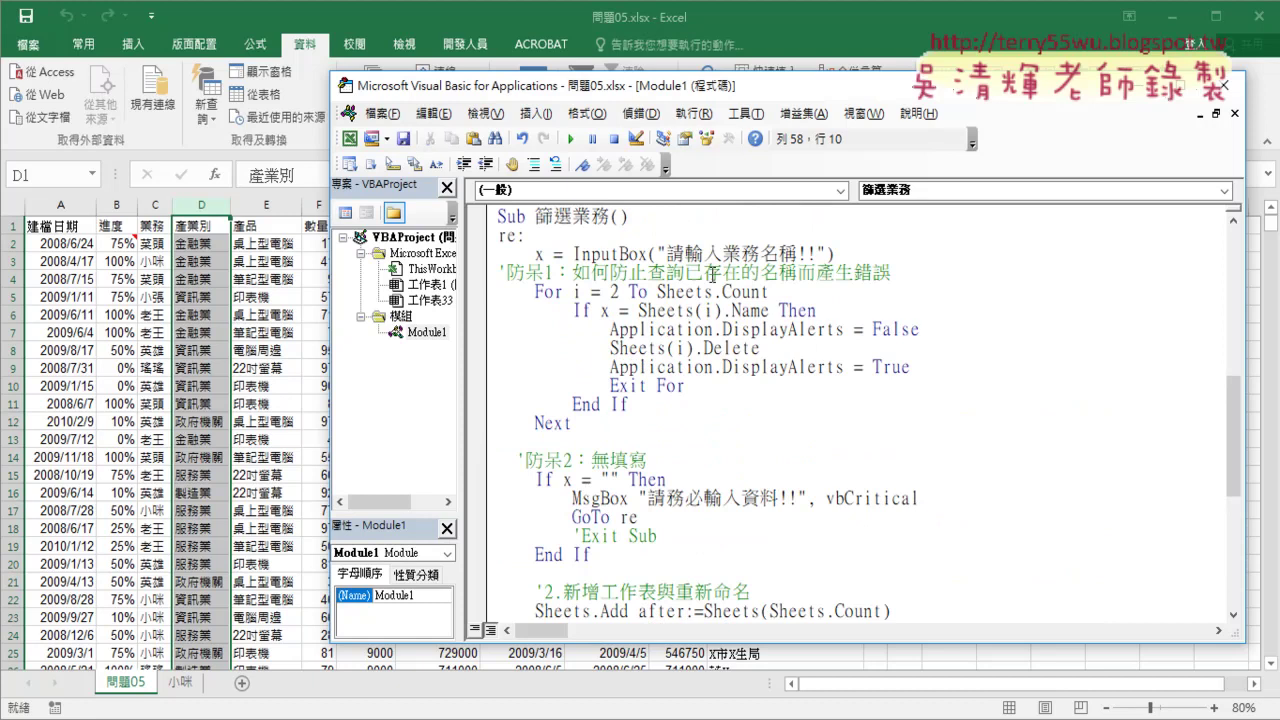
pyautogui.scroll(1, 713, 275)
pyautogui.doubleClick(596, 270)
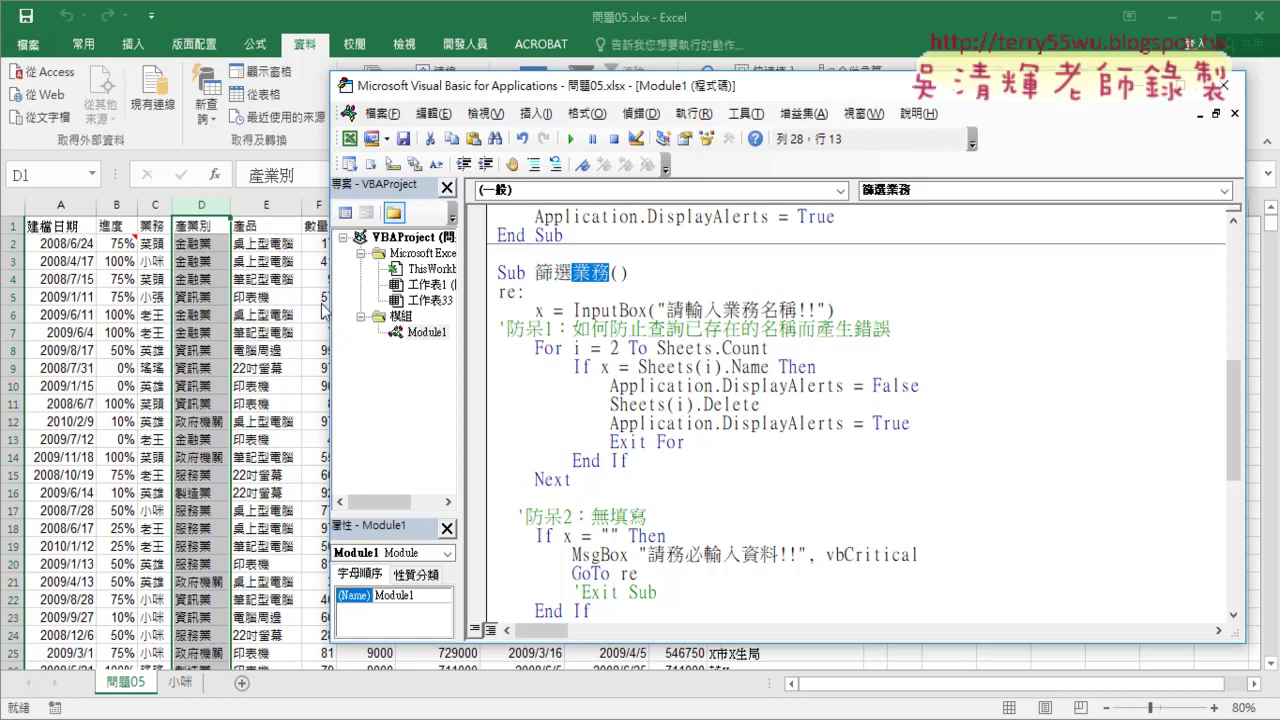
pyautogui.scroll(-2, 749, 418)
pyautogui.scroll(-2, 749, 418)
pyautogui.scroll(-2, 749, 418)
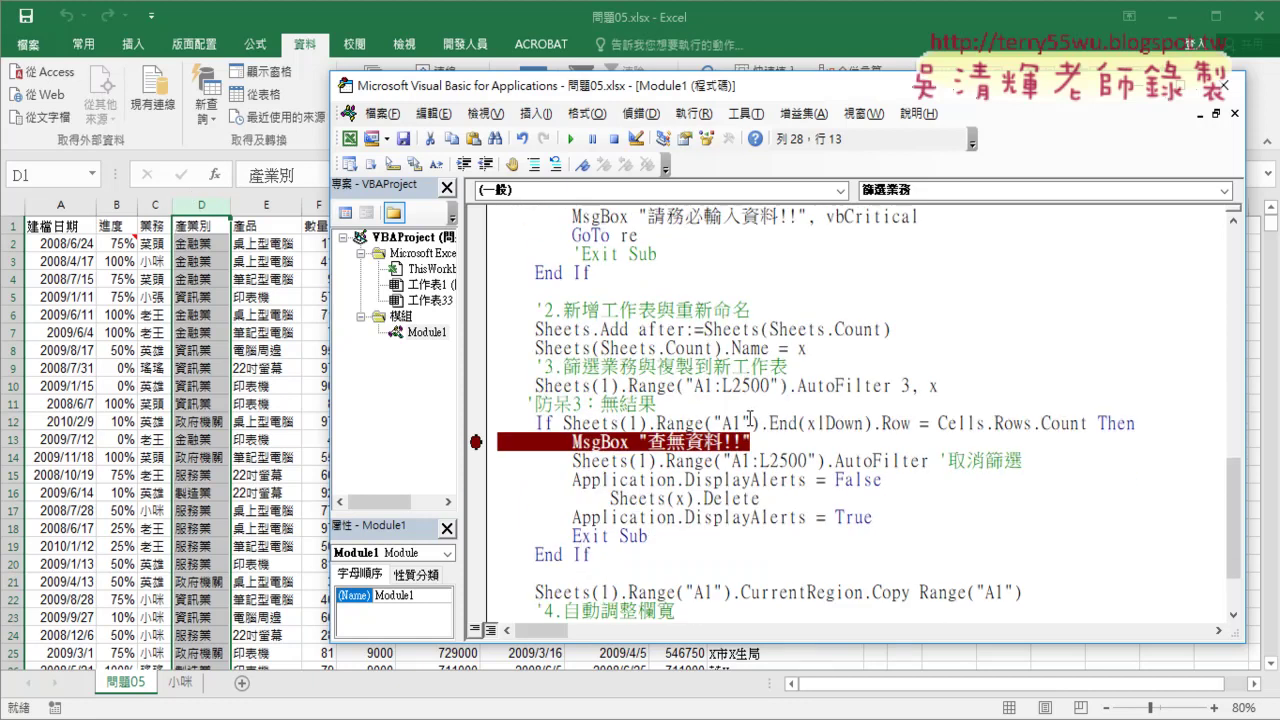
pyautogui.doubleClick(905, 386)
pyautogui.scroll(4, 826, 393)
pyautogui.scroll(2, 600, 330)
# - Copy the whole 篩選業務 procedure and paste a duplicate below its End Sub
pyautogui.moveTo(499, 265); pyautogui.dragTo(650, 660)
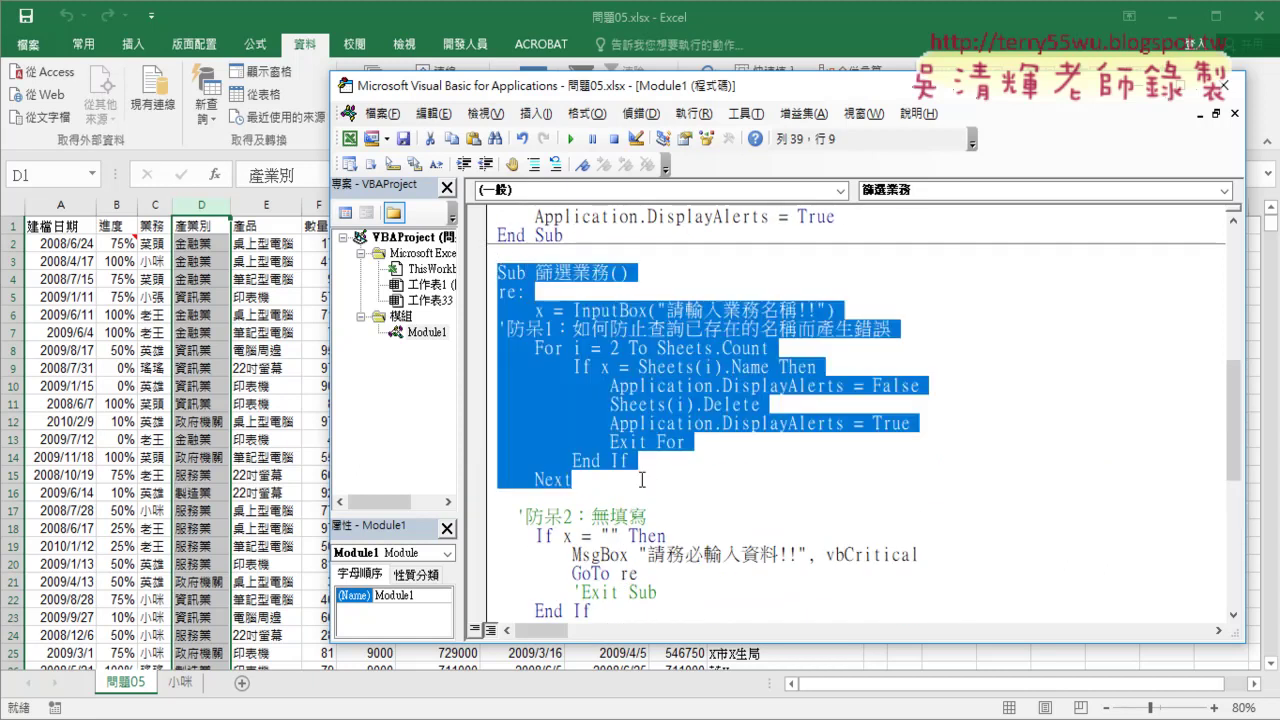
pyautogui.rightClick(620, 556)
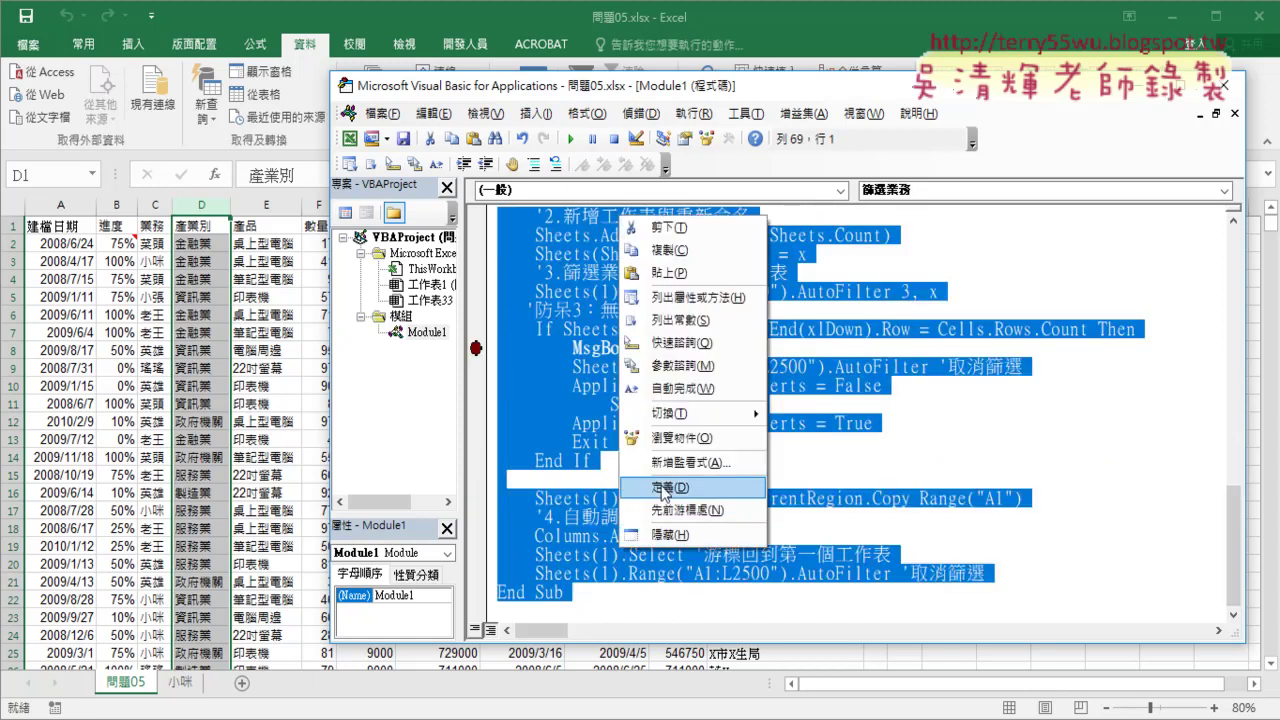
pyautogui.click(660, 250)
pyautogui.click(522, 612)
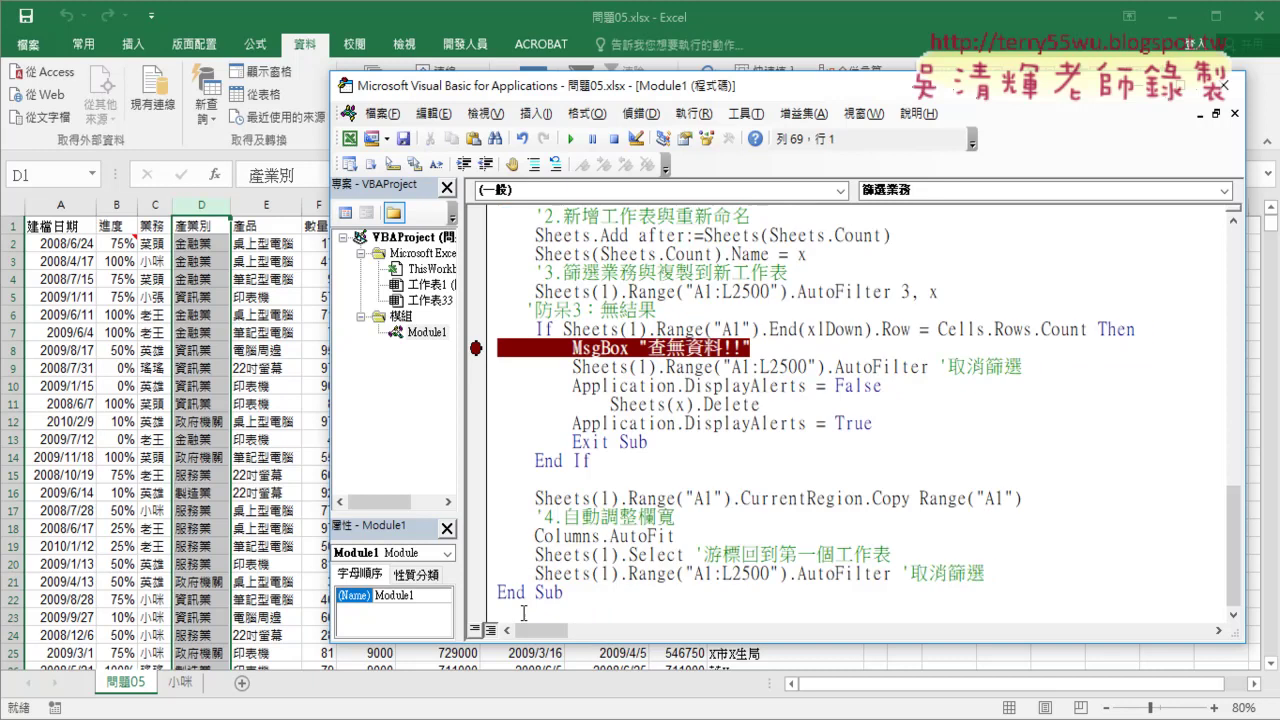
pyautogui.hotkey('ctrl', 'v')
pyautogui.scroll(3, 612, 520)
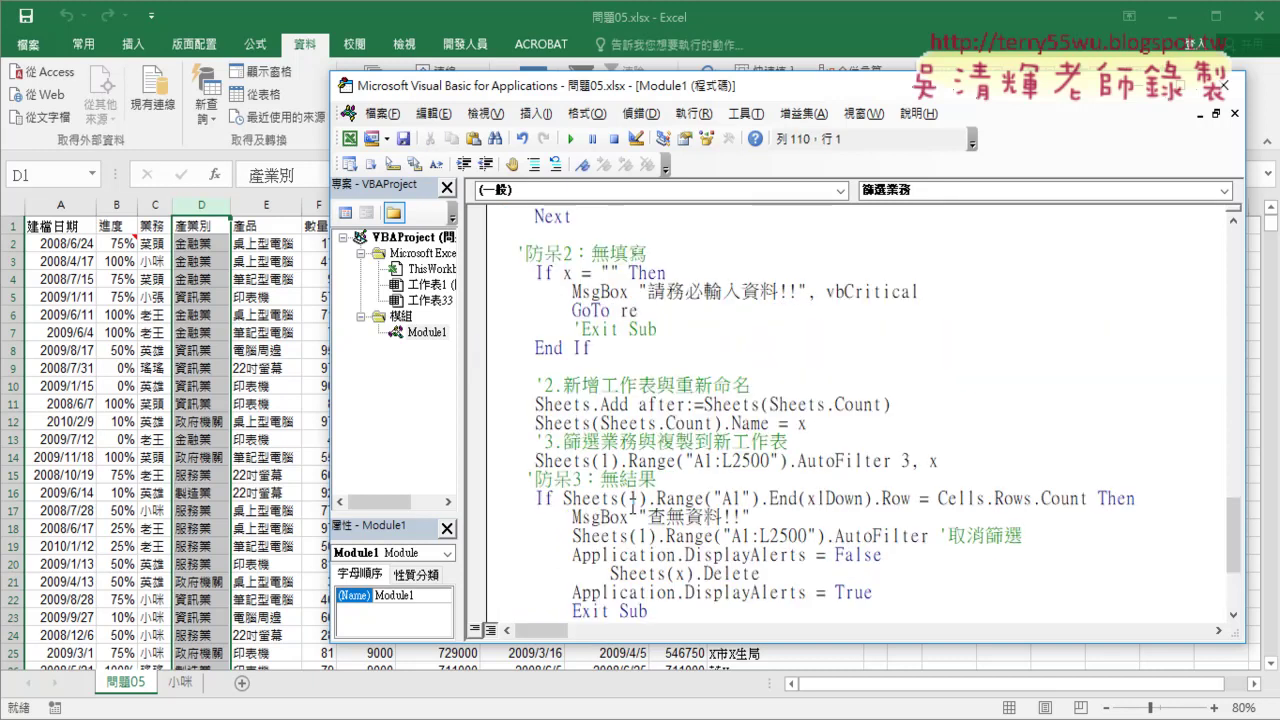
pyautogui.scroll(5, 632, 505)
pyautogui.scroll(2, 632, 505)
pyautogui.moveTo(574, 404); pyautogui.dragTo(610, 404)
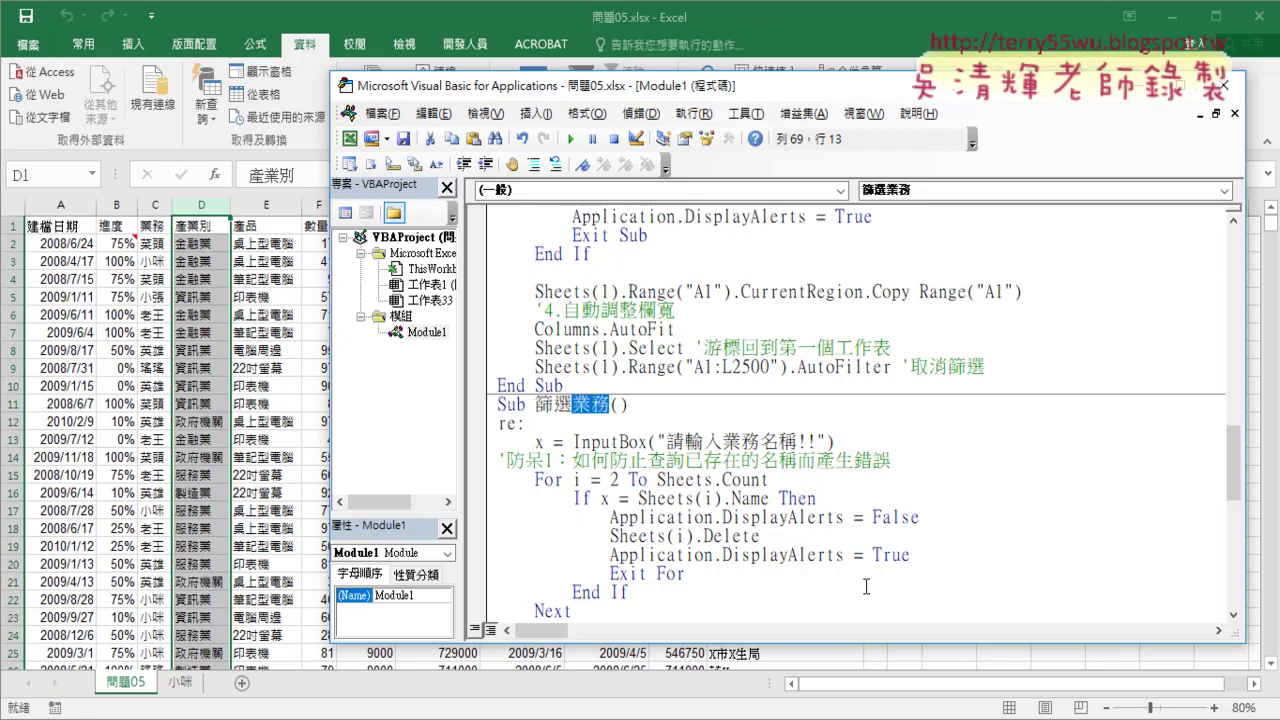
pyautogui.moveTo(526, 405); pyautogui.dragTo(498, 406)
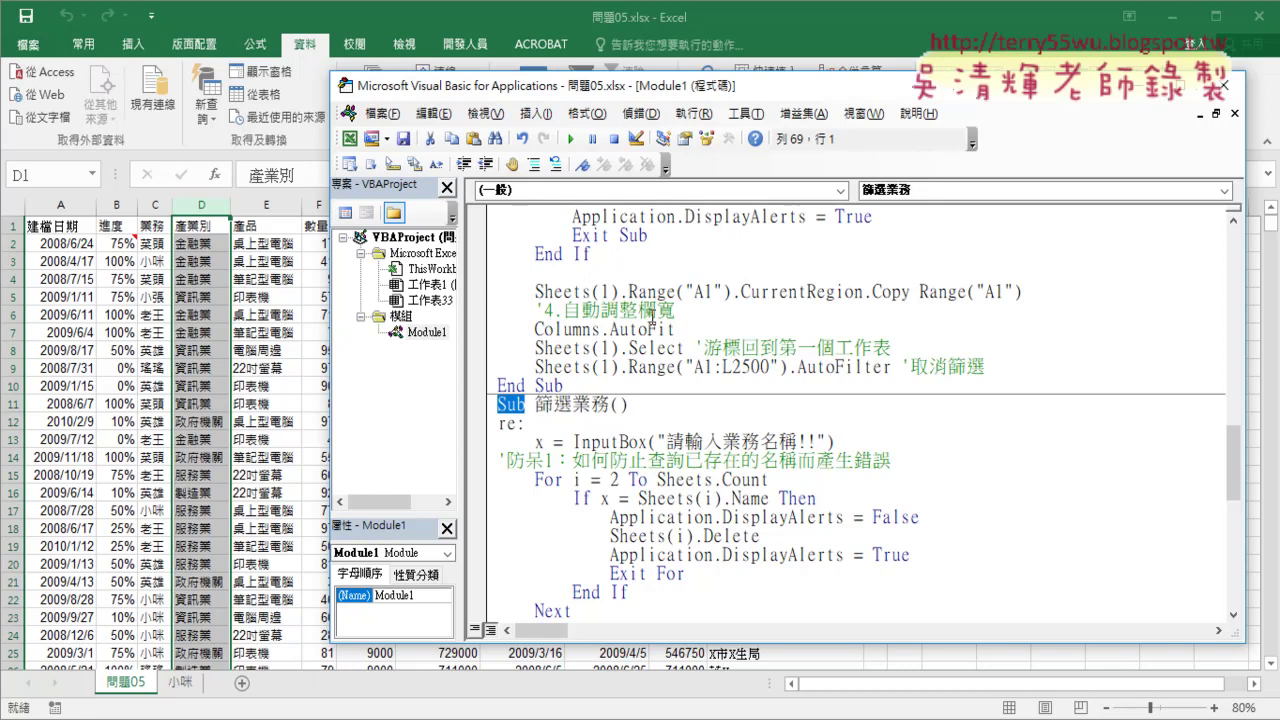
pyautogui.moveTo(573, 405); pyautogui.dragTo(613, 405)
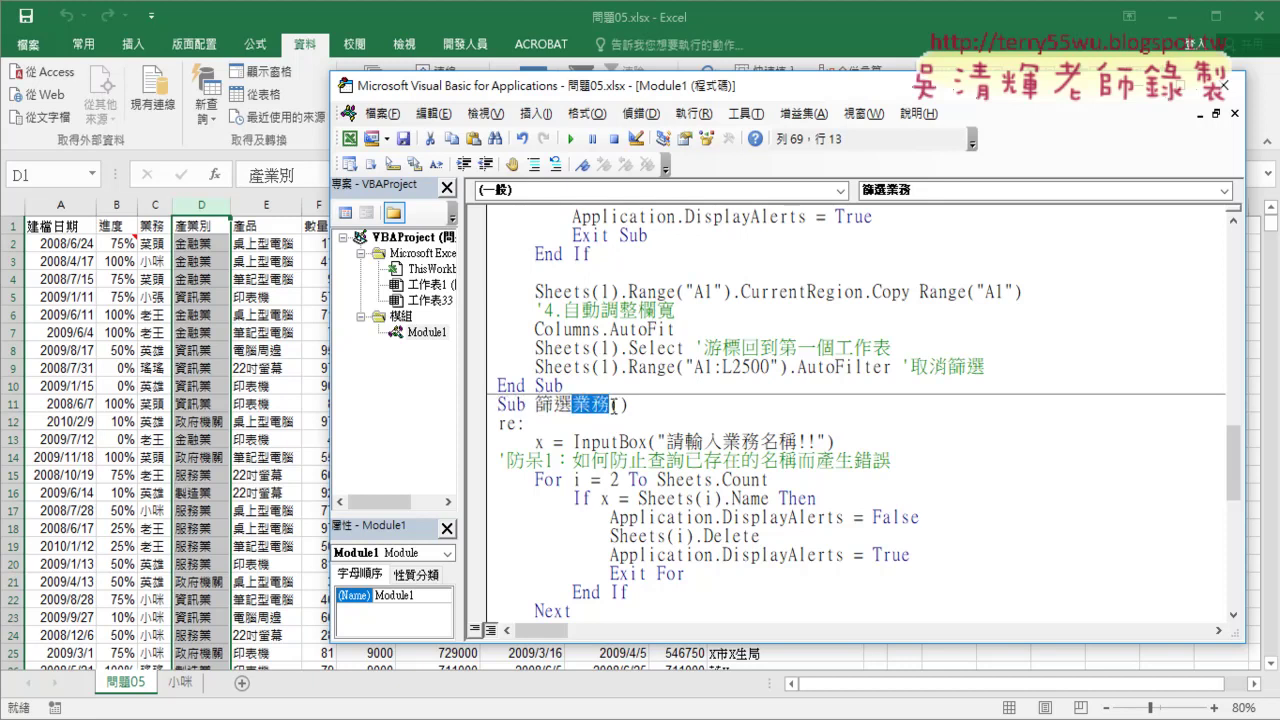
pyautogui.scroll(-2, 658, 498)
pyautogui.scroll(-3, 658, 498)
pyautogui.scroll(-2, 660, 500)
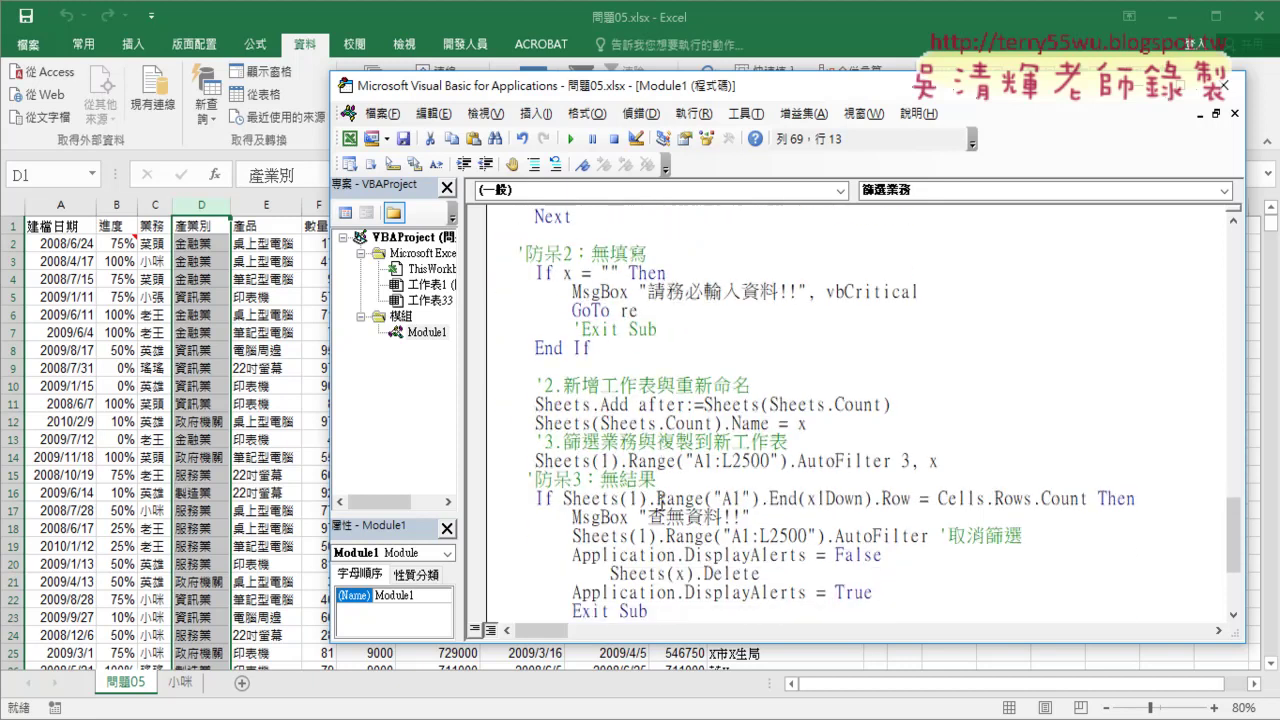
pyautogui.doubleClick(906, 462)
# - In Chrome, view the Google Groups post's YouTube playlist, then close it to return
pyautogui.hotkey('alt', 'Tab')
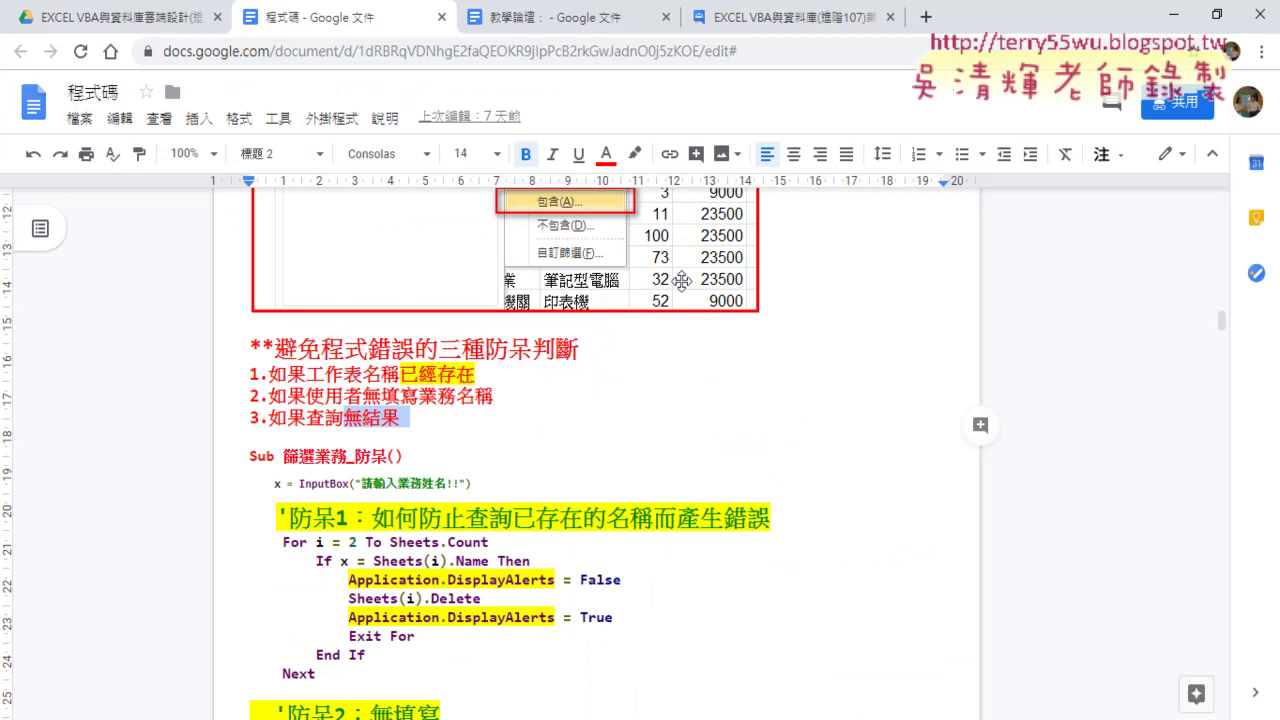
pyautogui.click(770, 22)
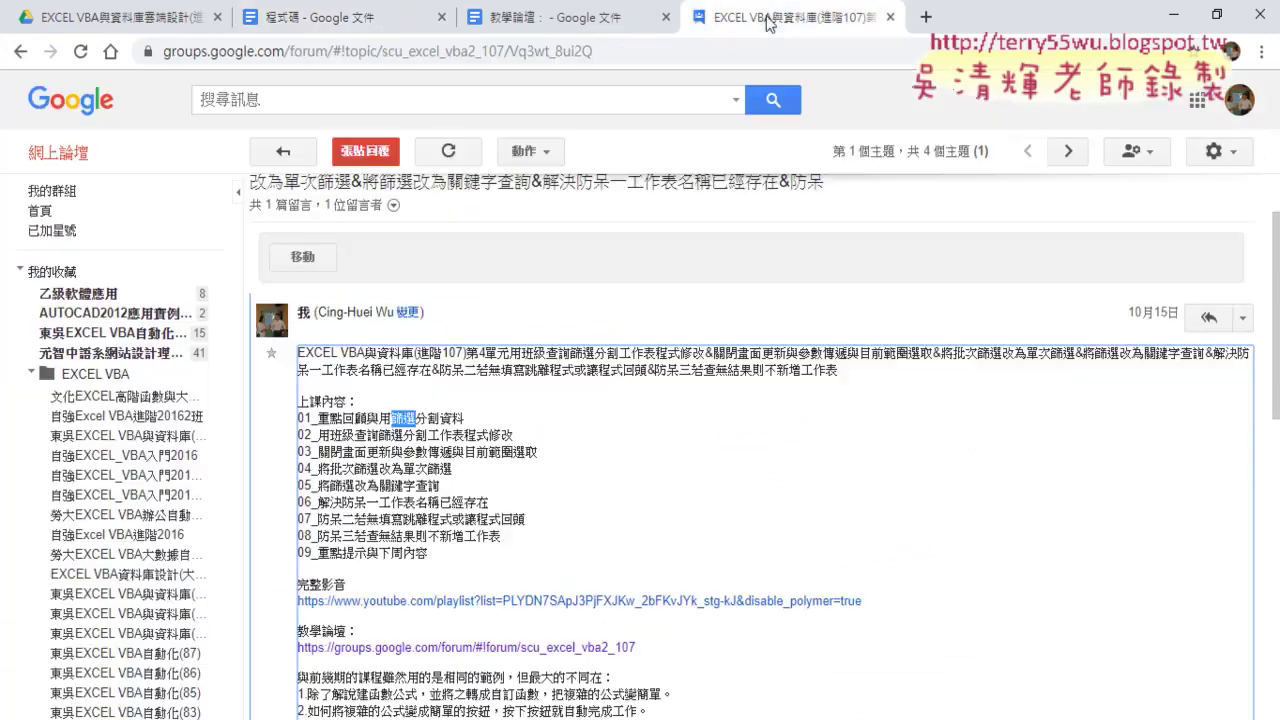
pyautogui.click(625, 600)
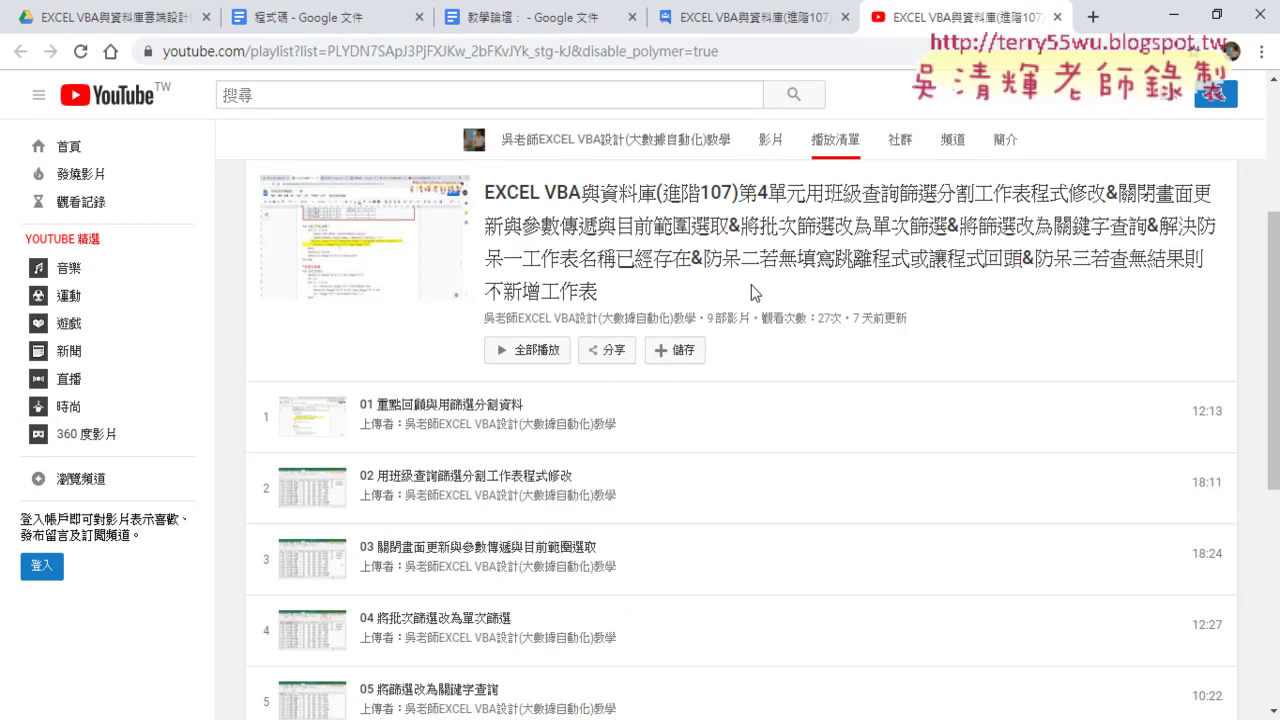
pyautogui.scroll(-2, 740, 360)
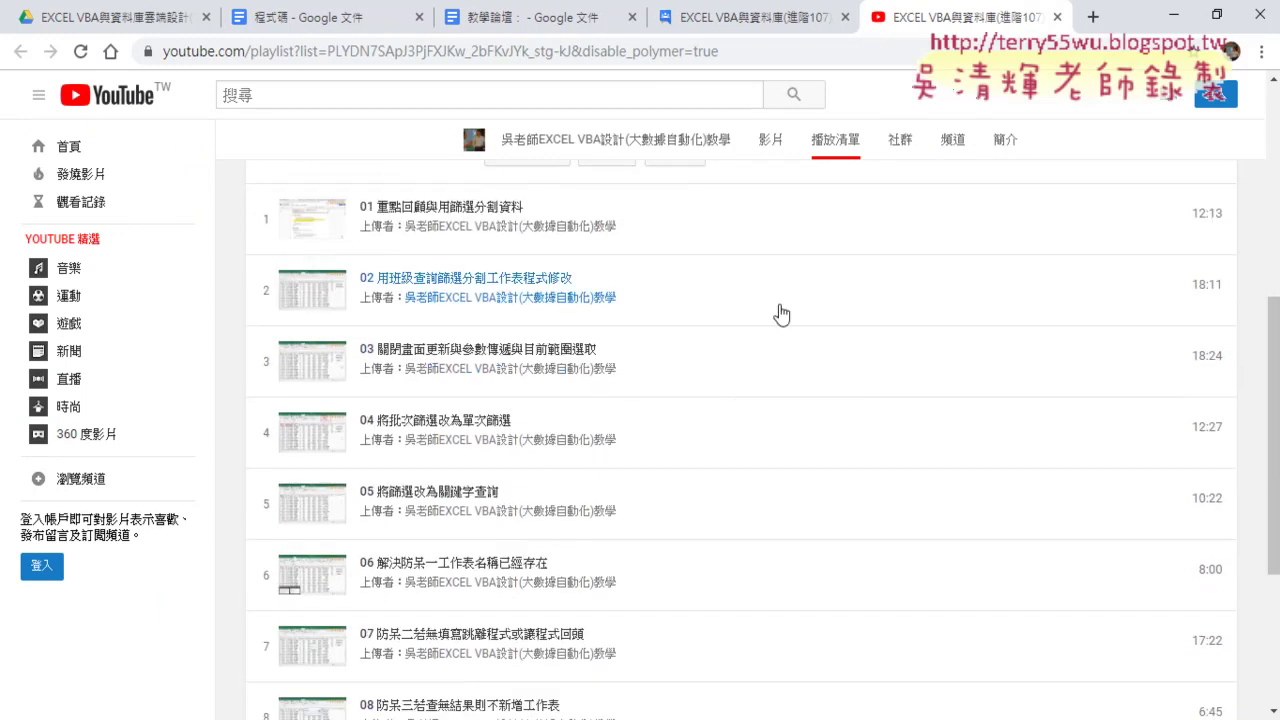
pyautogui.click(1057, 17)
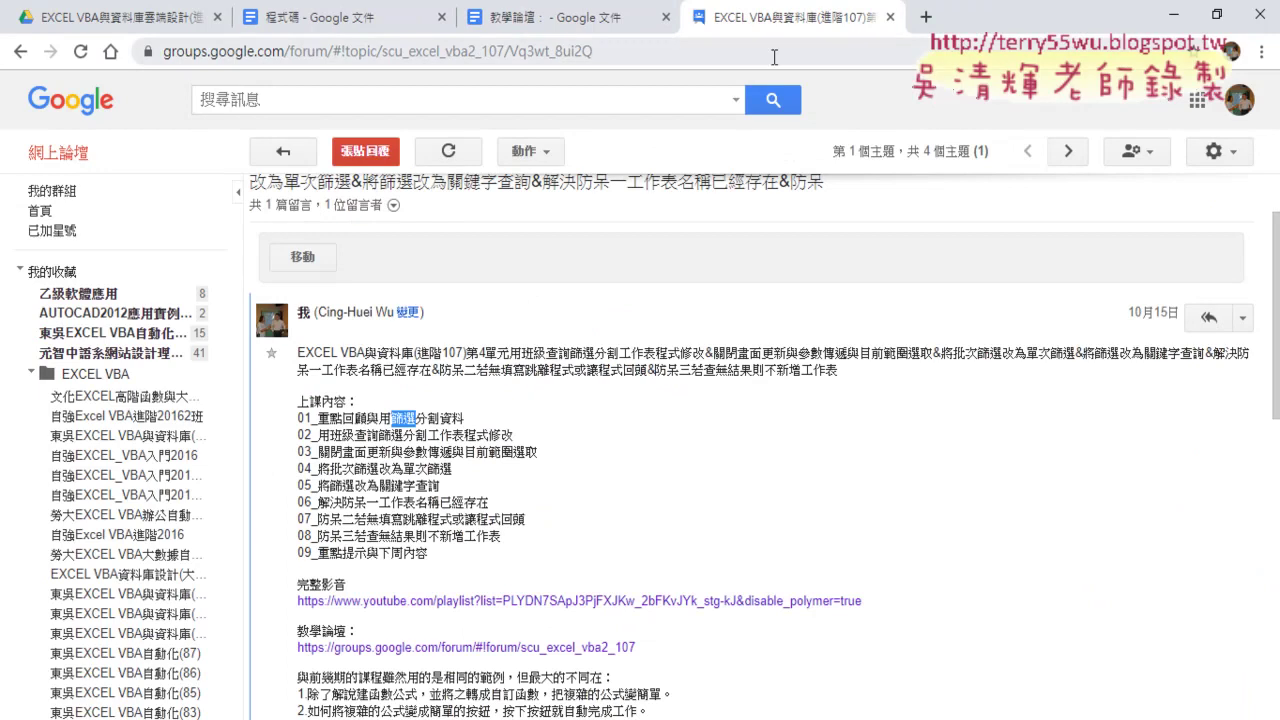
# - Scroll the 程式碼 Google Doc down to the 如何改為共用SUB section
pyautogui.click(392, 26)
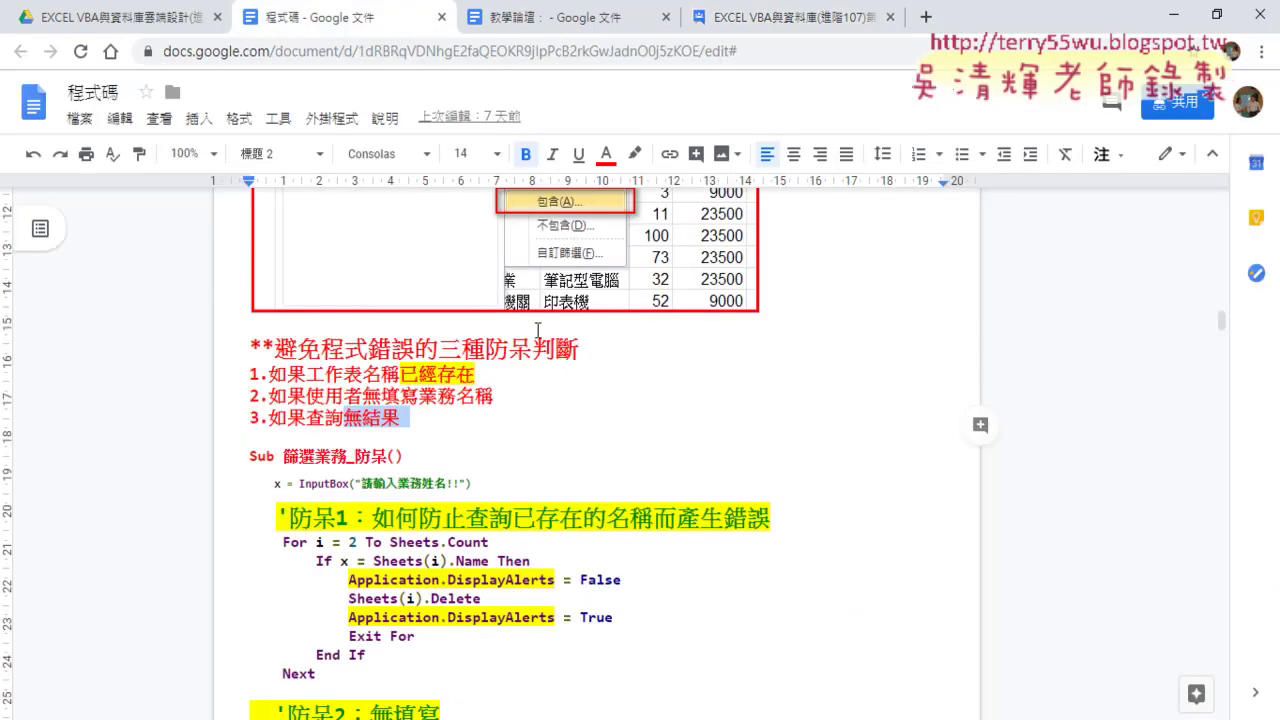
pyautogui.scroll(-4, 537, 330)
pyautogui.scroll(-3, 537, 330)
pyautogui.scroll(-4, 537, 330)
pyautogui.scroll(-3, 538, 330)
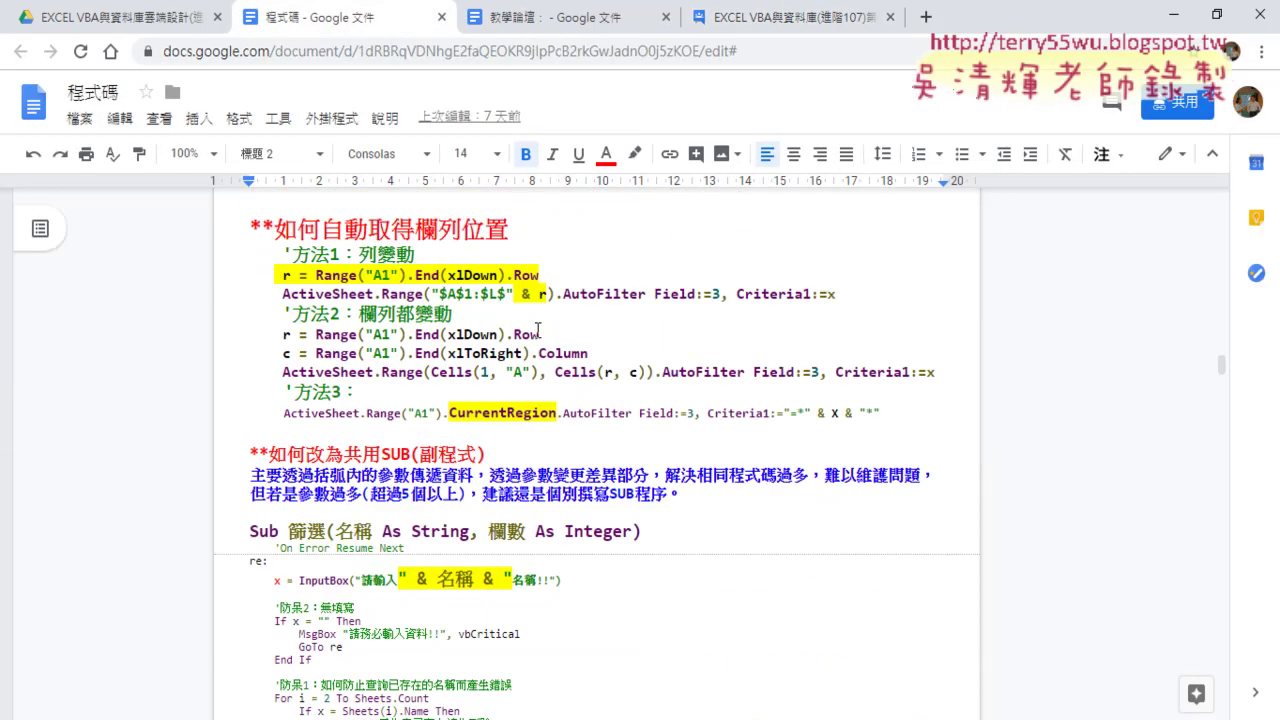
pyautogui.scroll(-2, 538, 330)
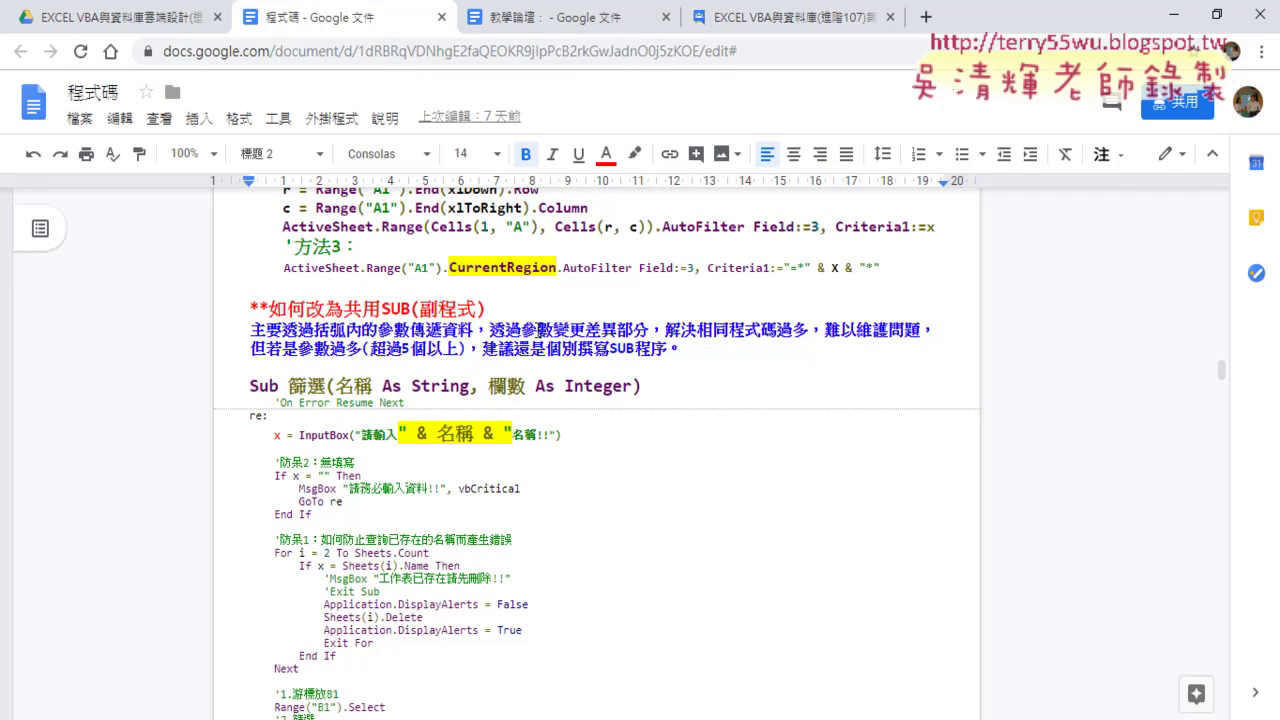